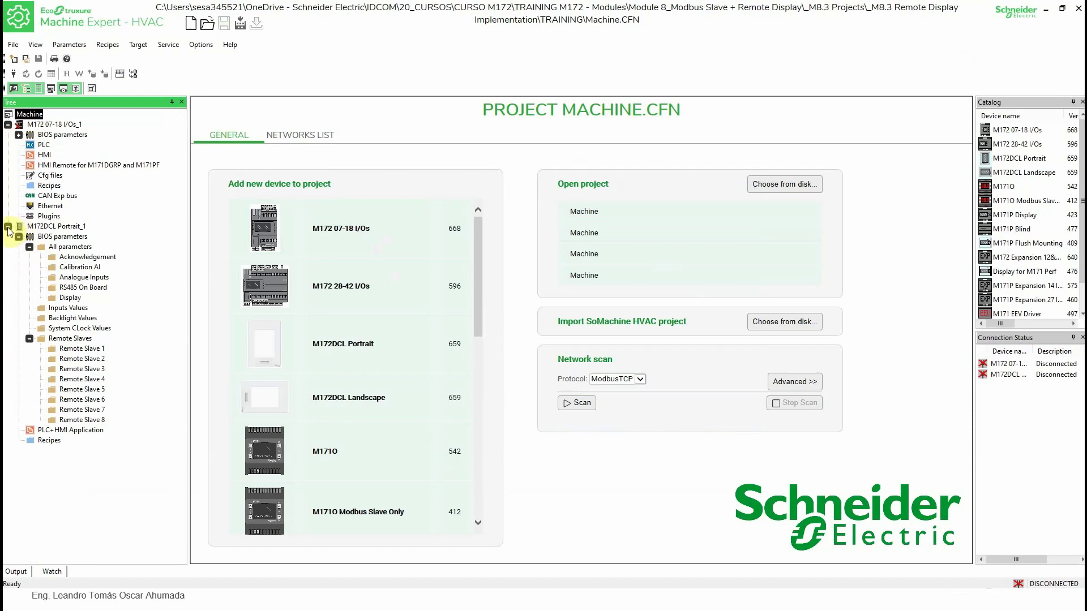
Disable communication for M172DCL Portrait_1 and enable it for M172 07-18 I/Os_1.
click(8, 227)
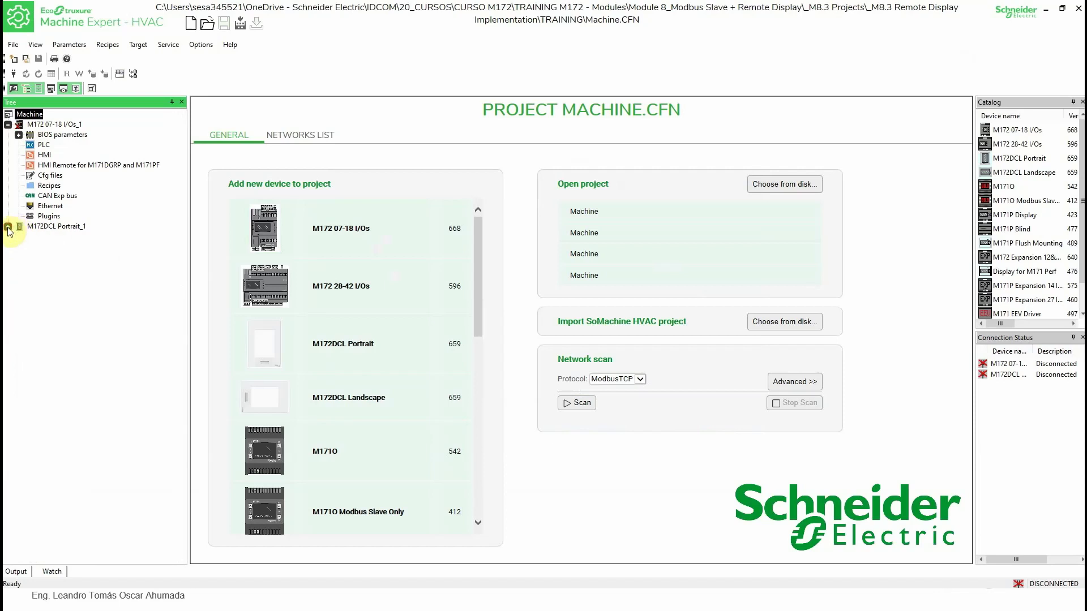
click(52, 226)
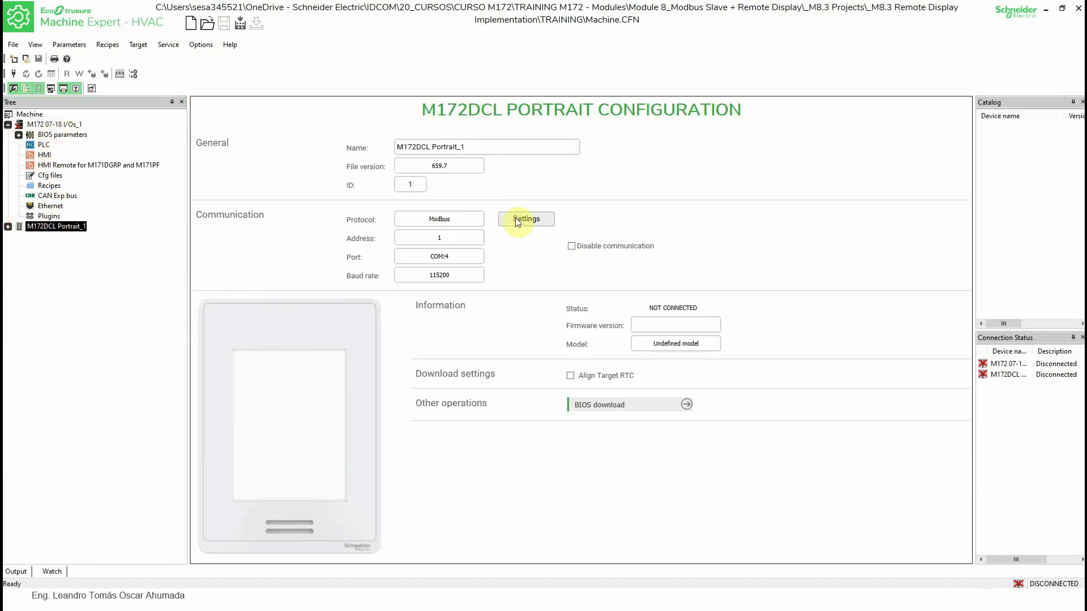
click(572, 249)
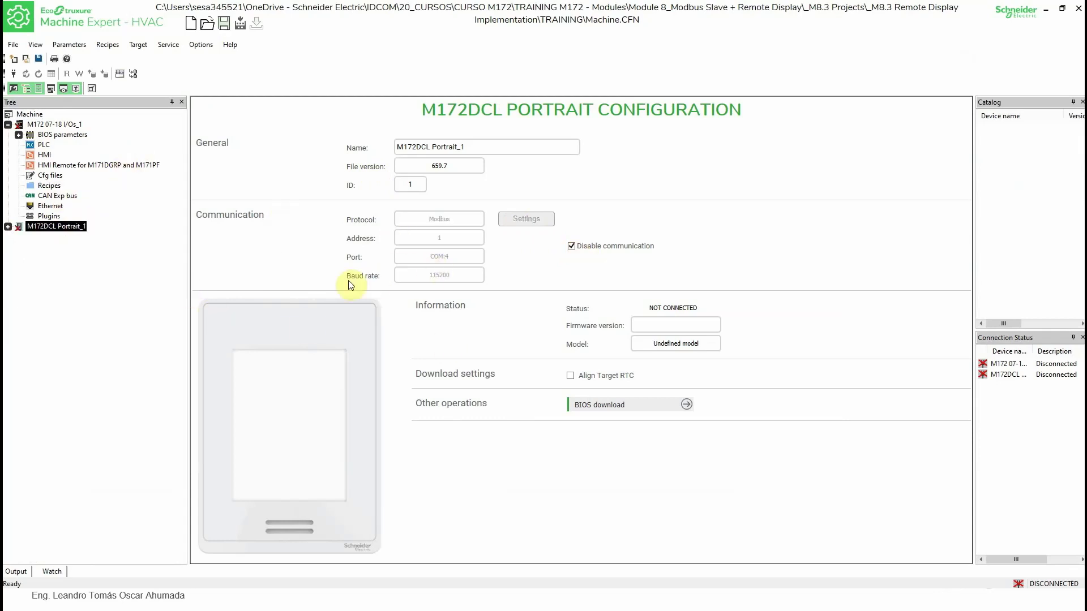
click(47, 127)
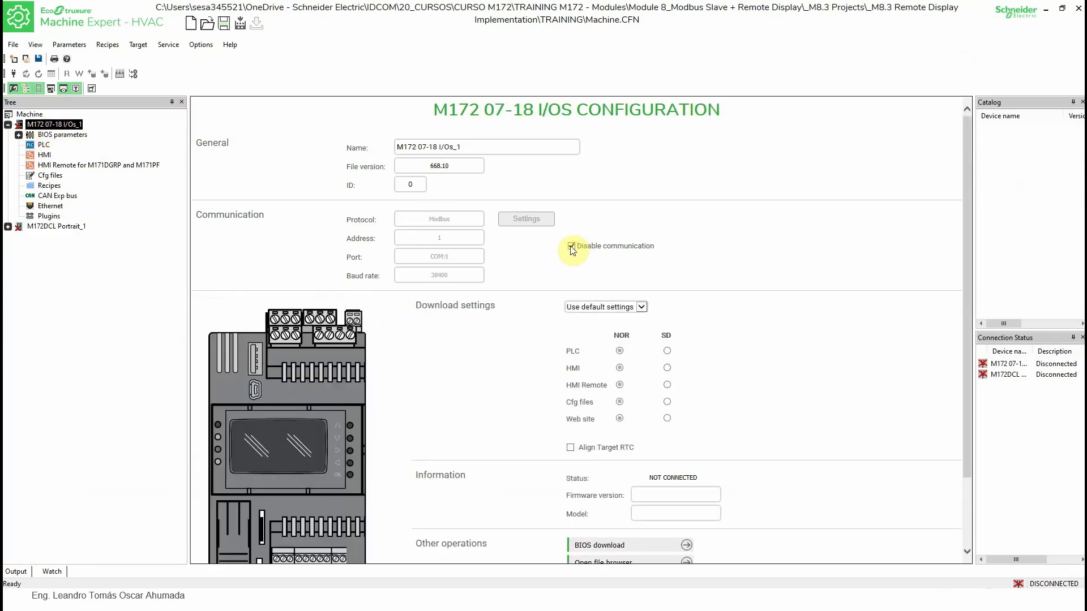
click(570, 246)
Ping the controller at 192.168.1.172 from Command Prompt and return to the Machine project.
key(super)
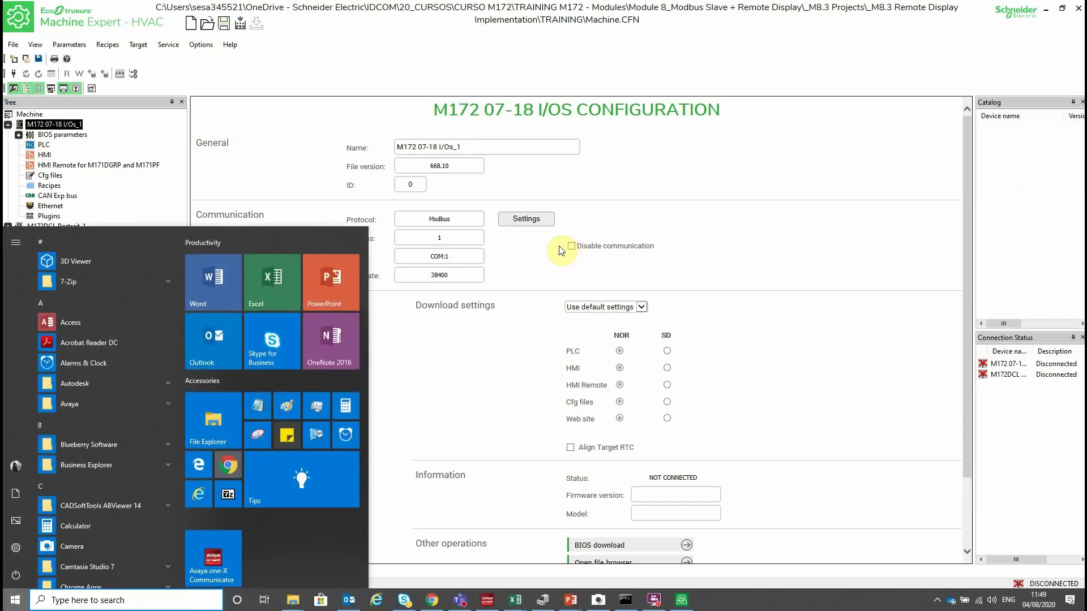
text(cmd)
key(Return)
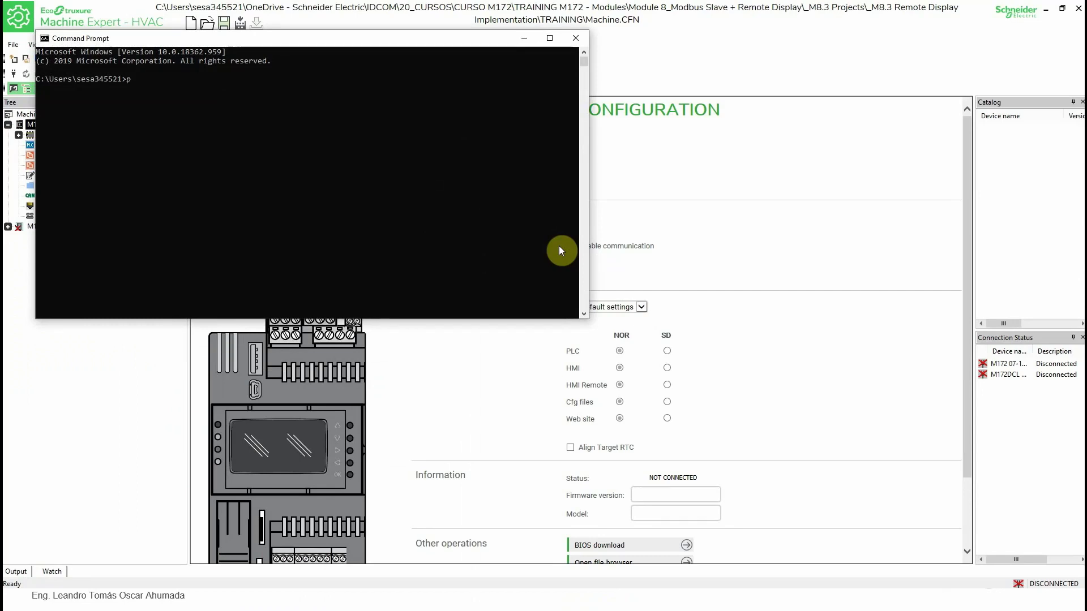
text(ping 192.168.1.172)
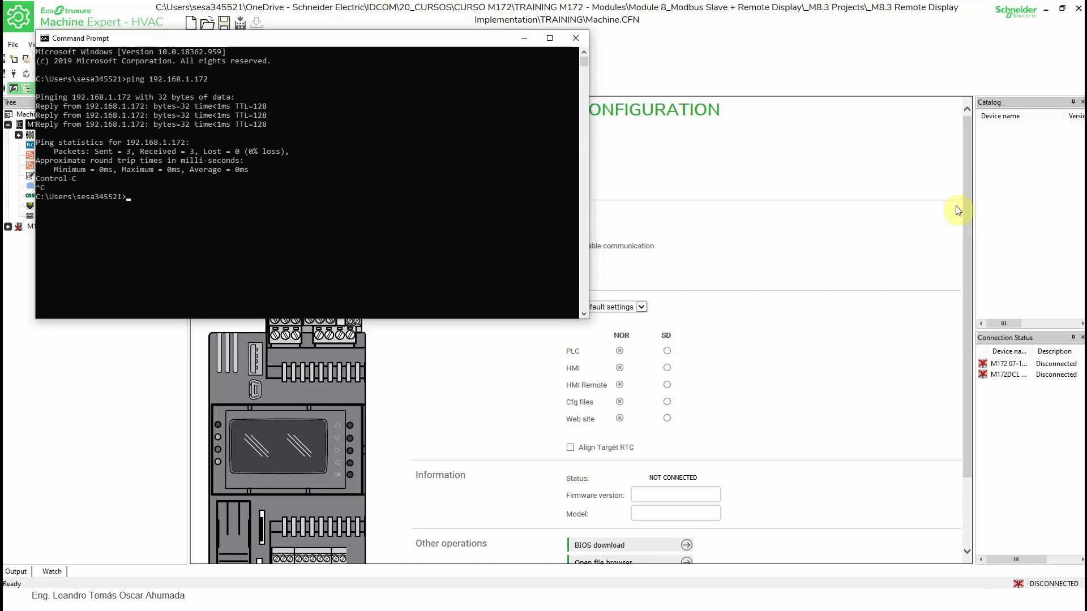
click(801, 254)
Activate ModbusTCP as the protocol of M172 07-18 I/Os_1 and set its IP address to 192.168.1.172.
click(527, 223)
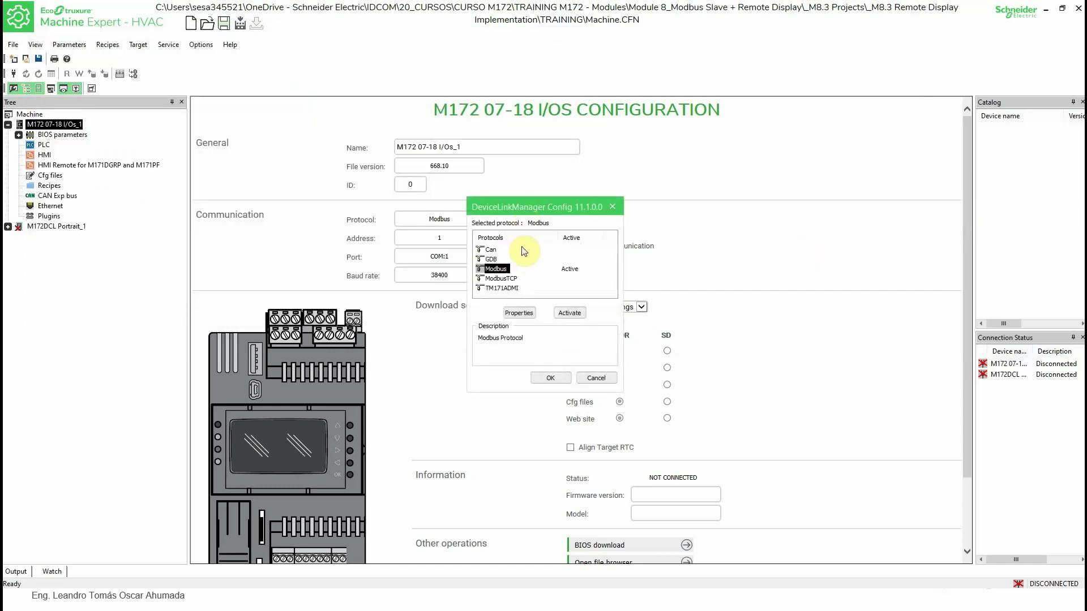
click(511, 278)
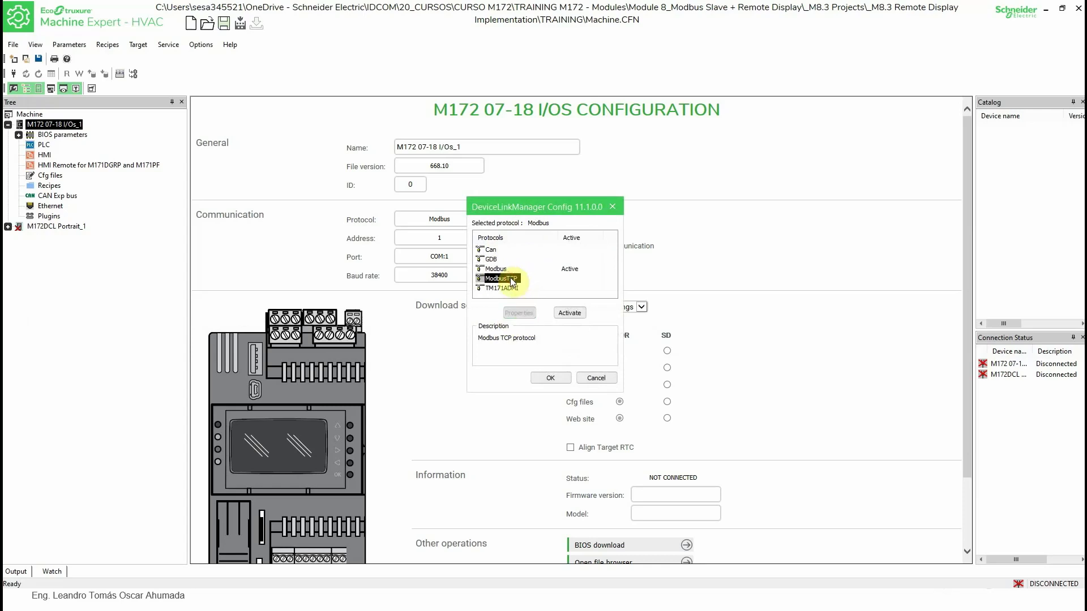
click(577, 314)
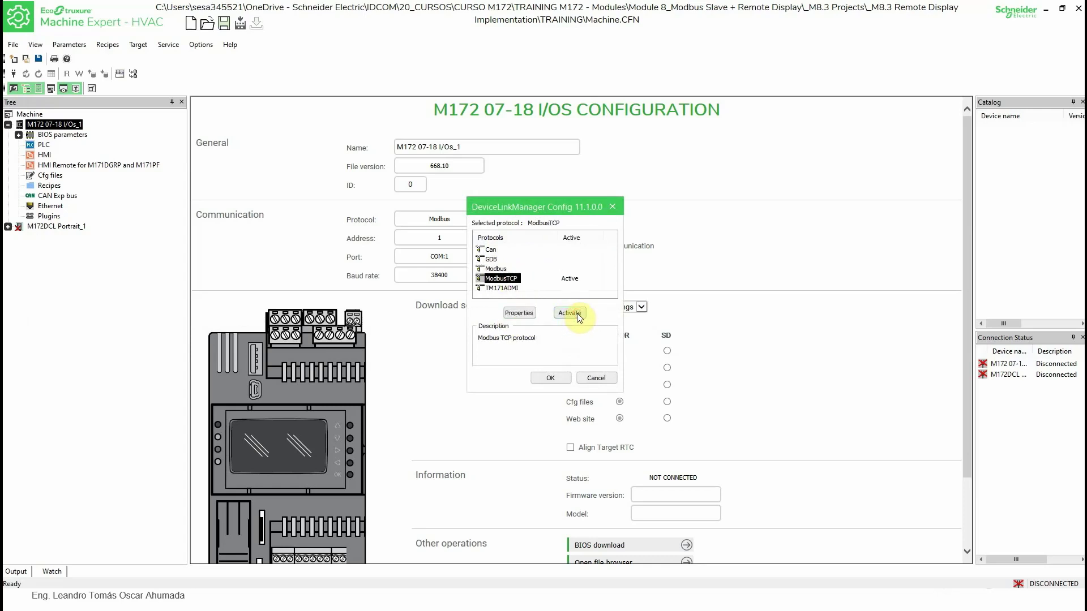
click(519, 313)
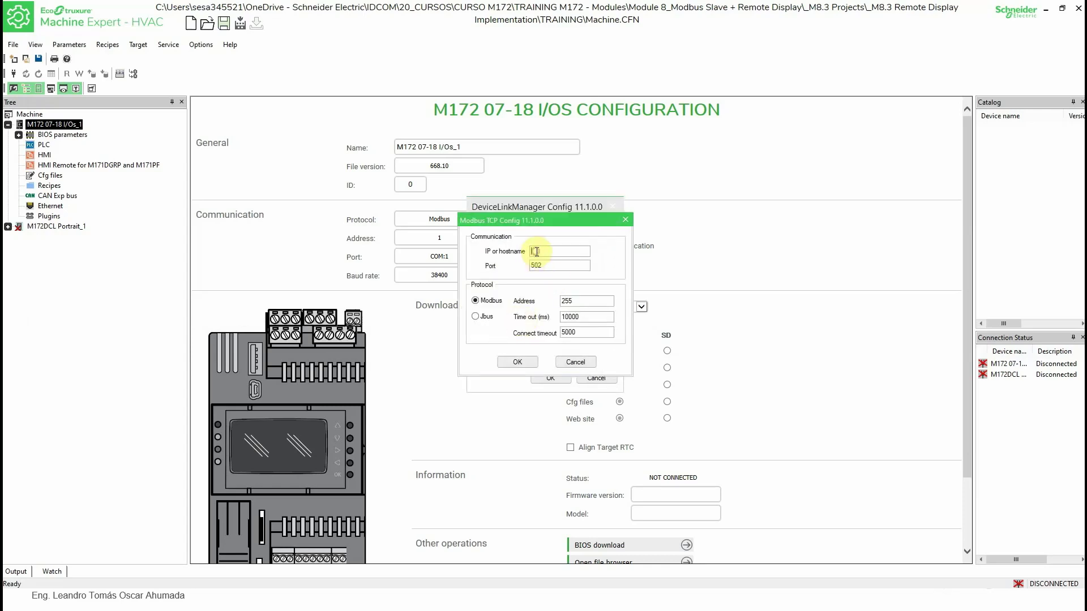
click(536, 251)
text(192.168.1.172)
key(Return)
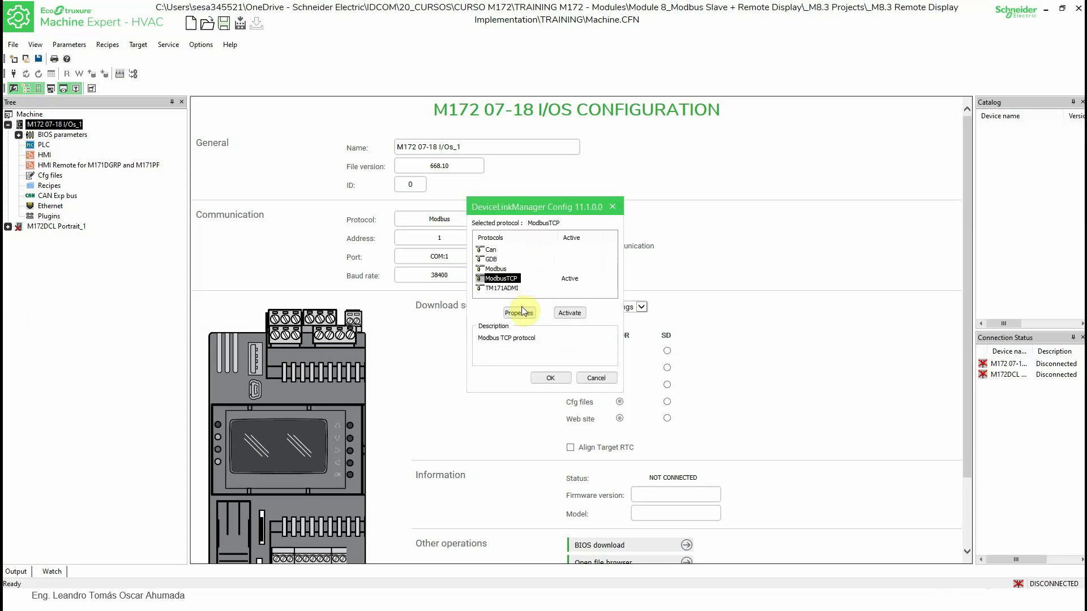
click(551, 375)
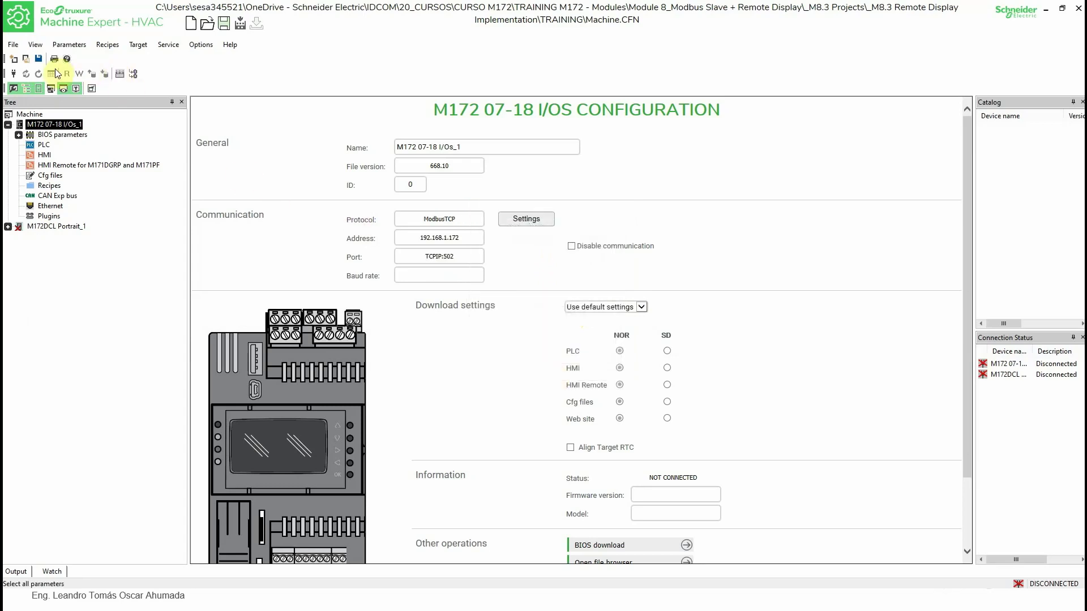
Connect to the M172 07-18 I/Os_1 controller, agreeing to connect without a matching application.
click(14, 75)
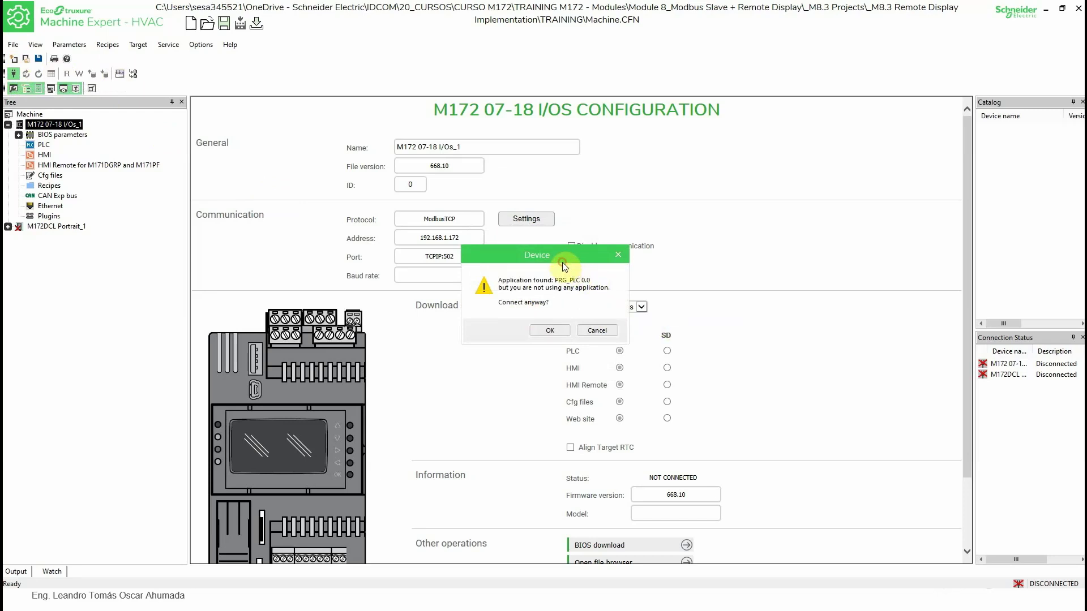
drag(562, 263, 660, 189)
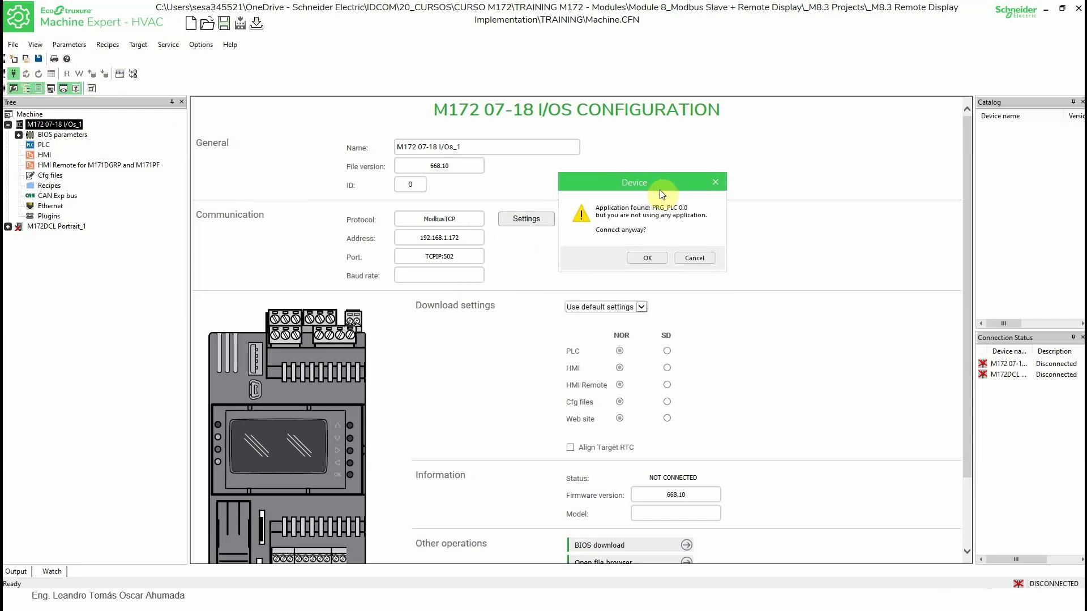
click(647, 258)
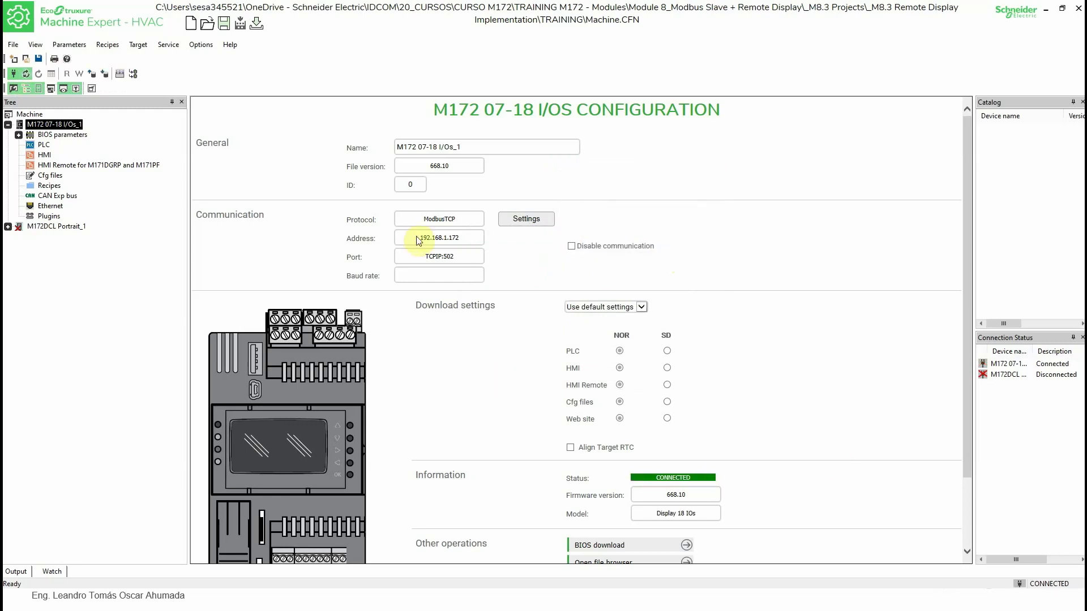
Read all RS485-1 On Board BIOS parameters, from Addr_RS485_OB1 to Baud_RS485_OB1, from the connected controller.
click(18, 135)
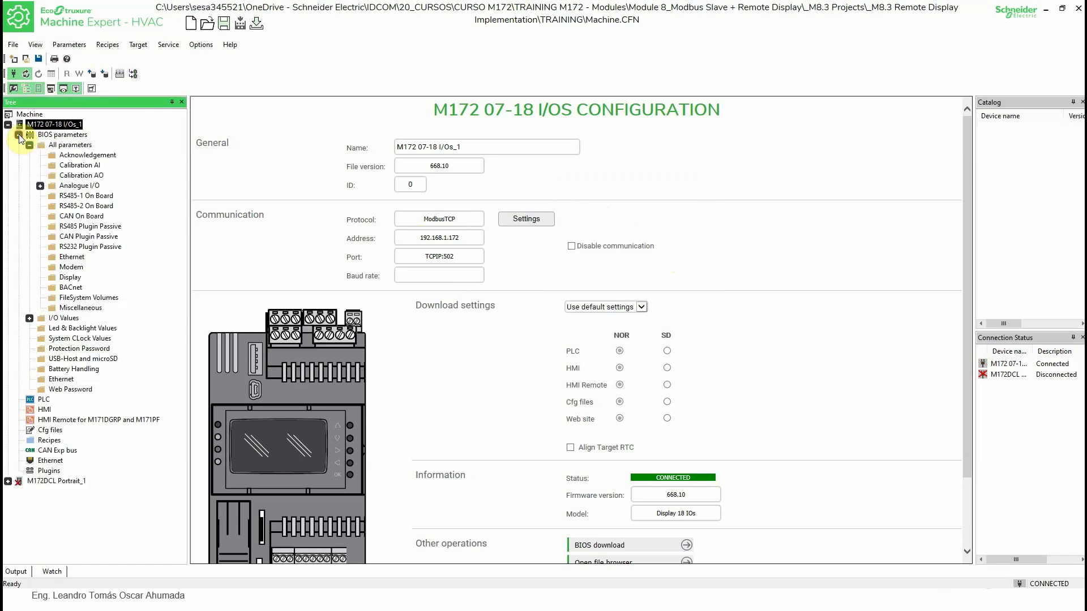
click(29, 146)
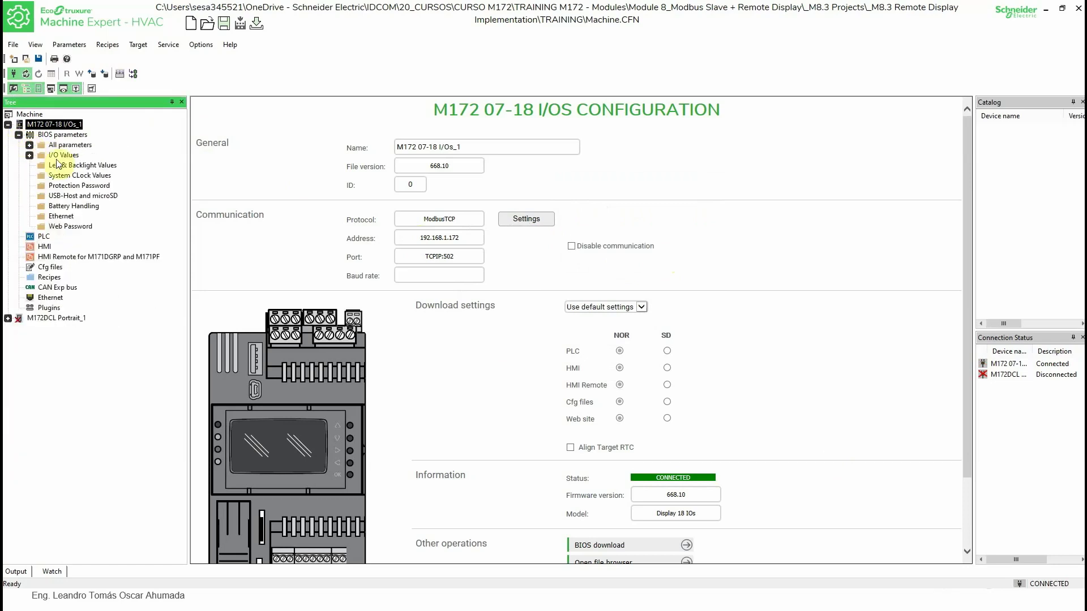
click(30, 145)
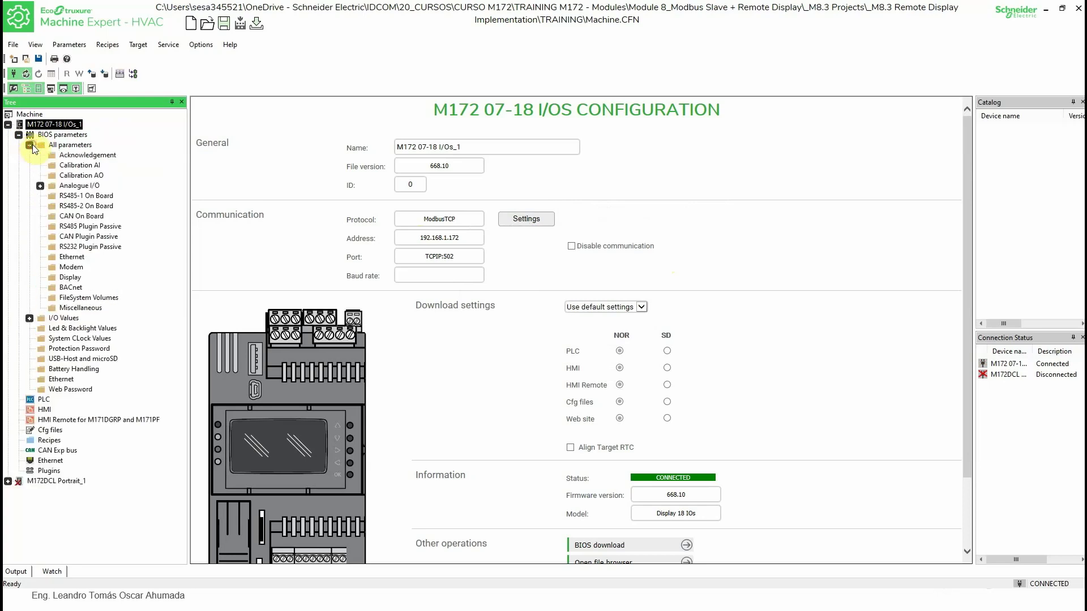
click(93, 197)
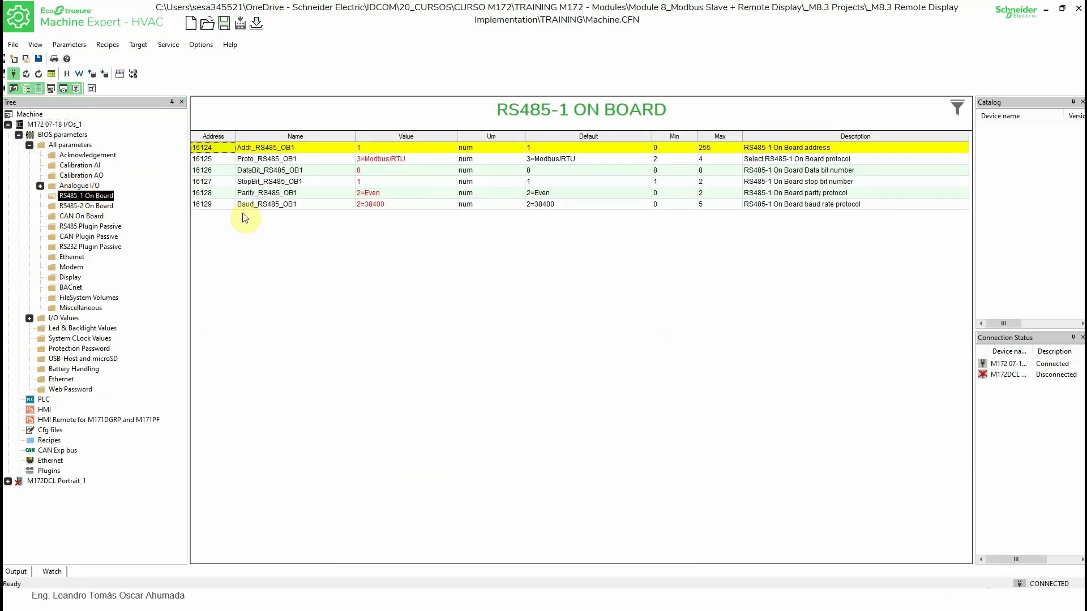
shift+click(227, 205)
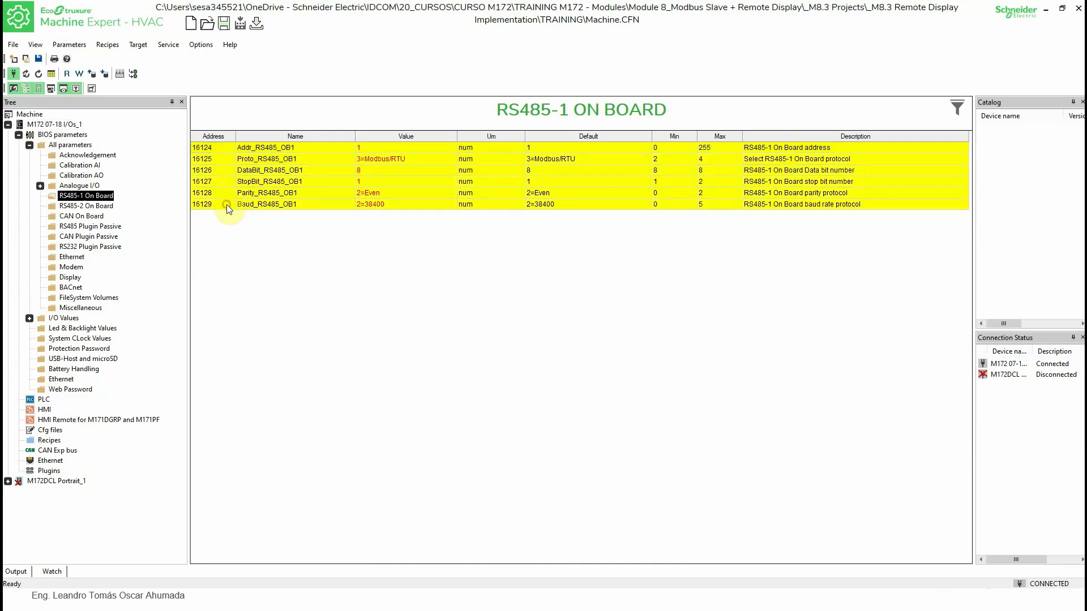
click(66, 75)
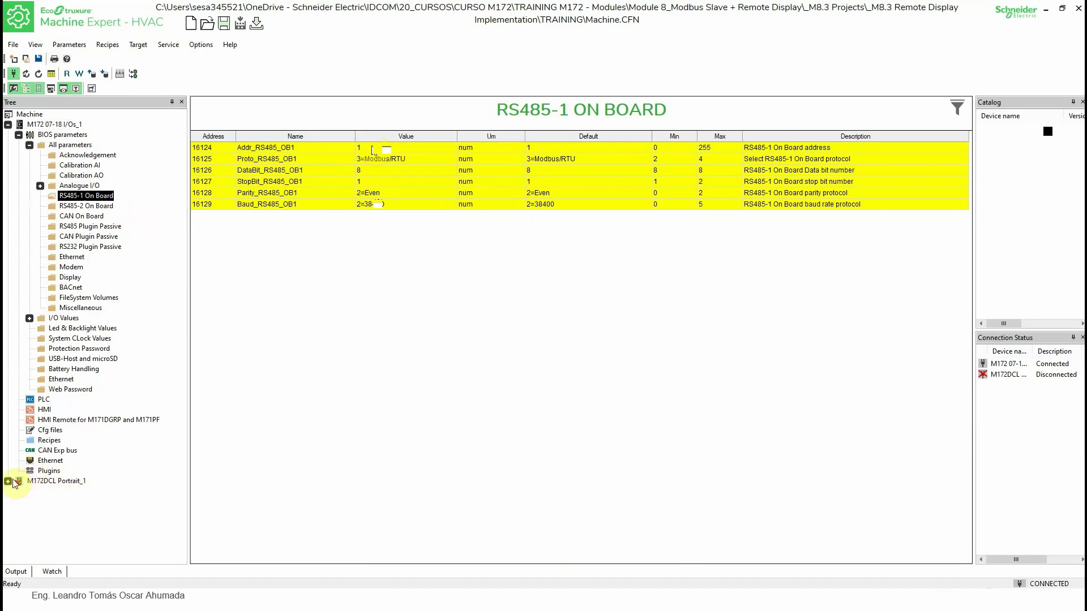
Open the PRG_DISPLAY.PLCPRJ project from the PLC+HMI application of M172DCL Portrait_1.
click(30, 482)
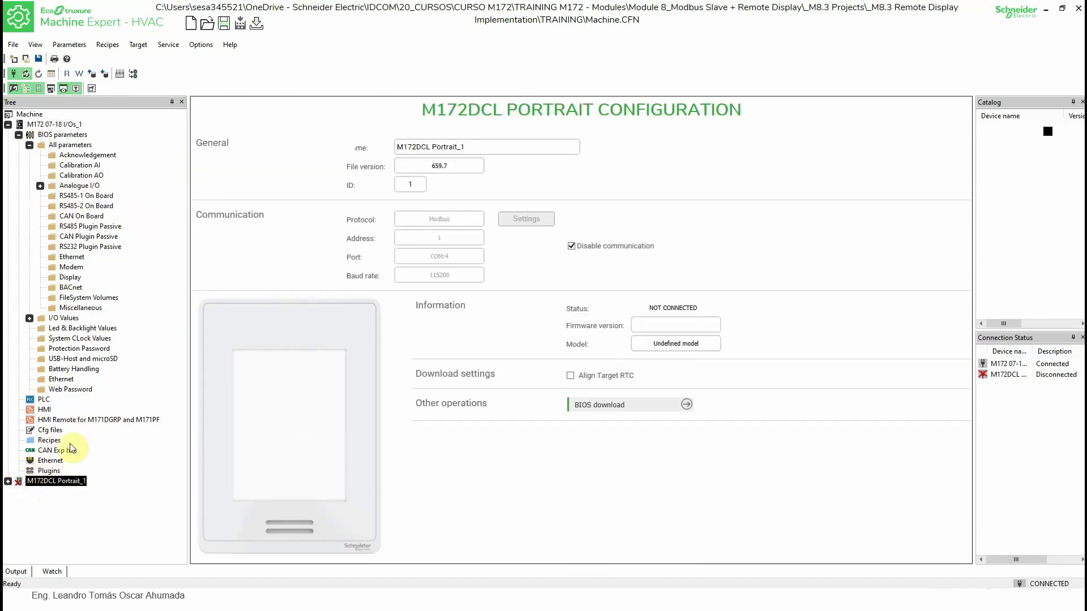
click(9, 483)
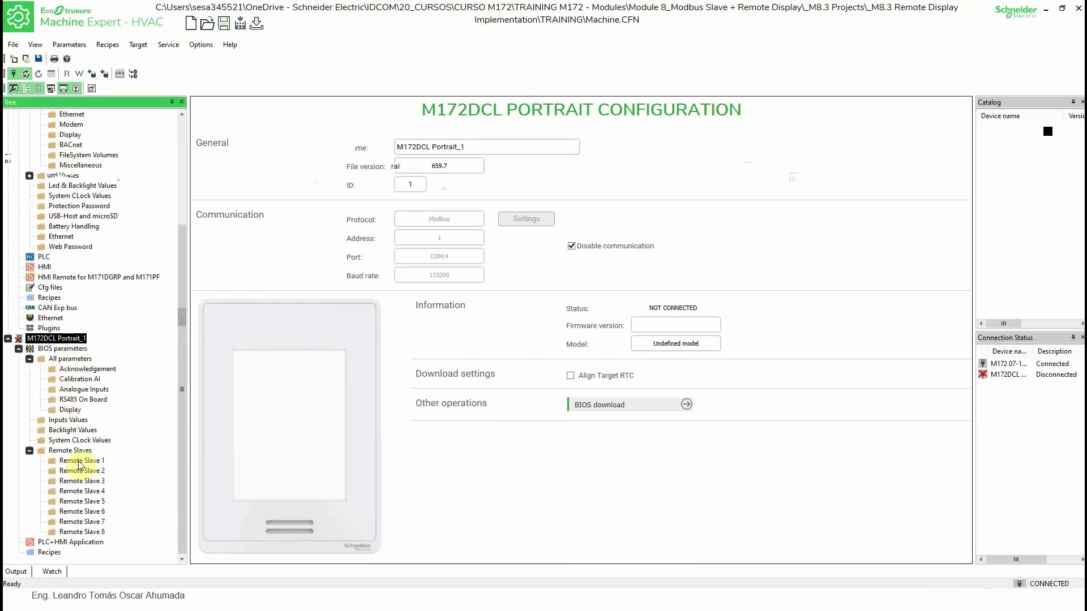
click(70, 542)
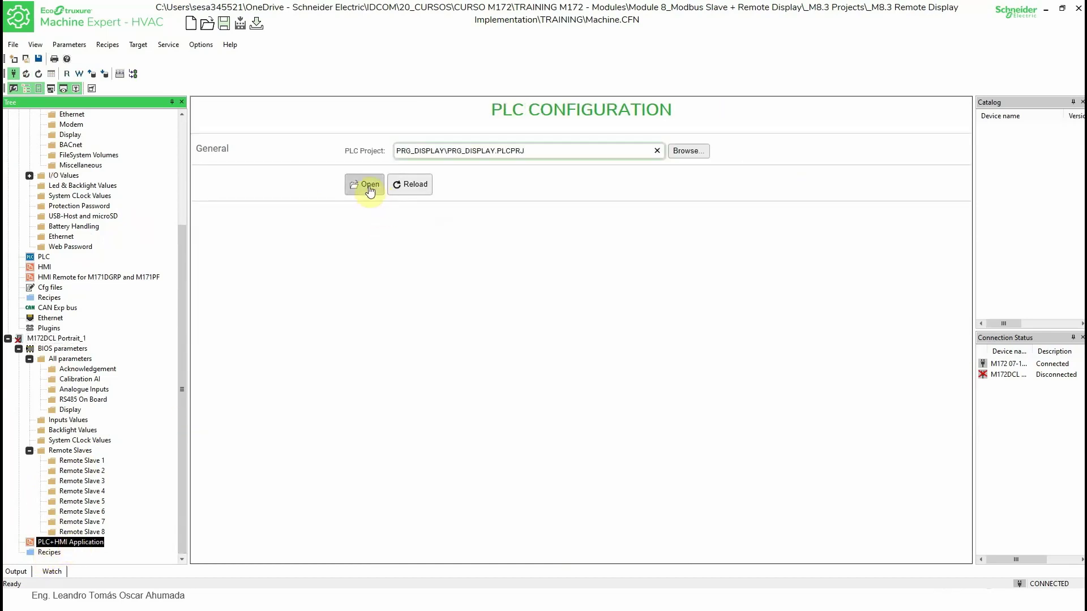
click(369, 189)
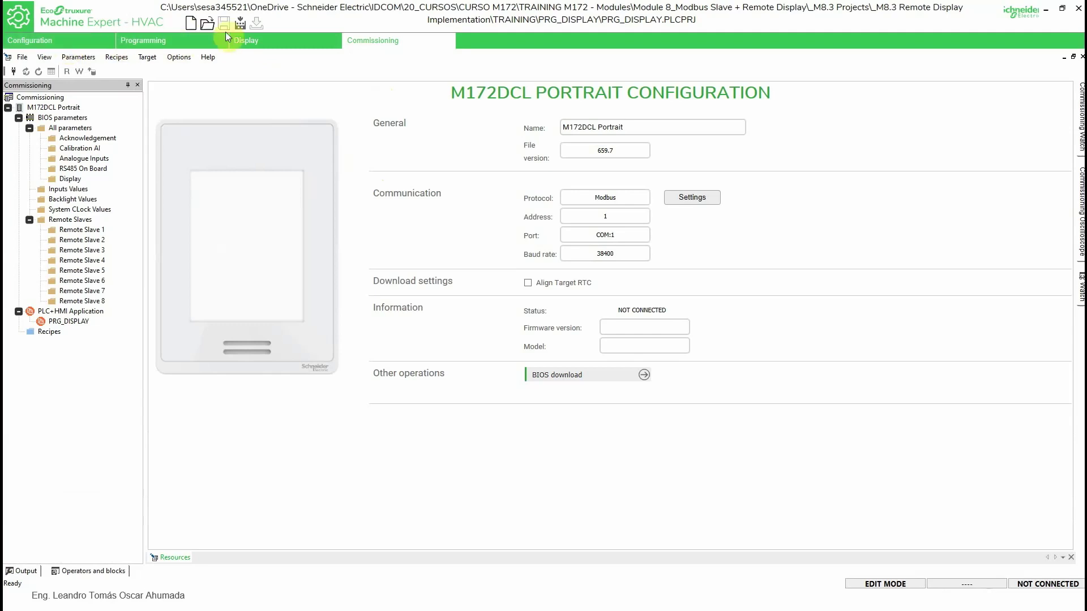
Look through the display and programming workspaces, and set the M172DCL Portrait's RS485 mode to Modbus Master.
click(264, 44)
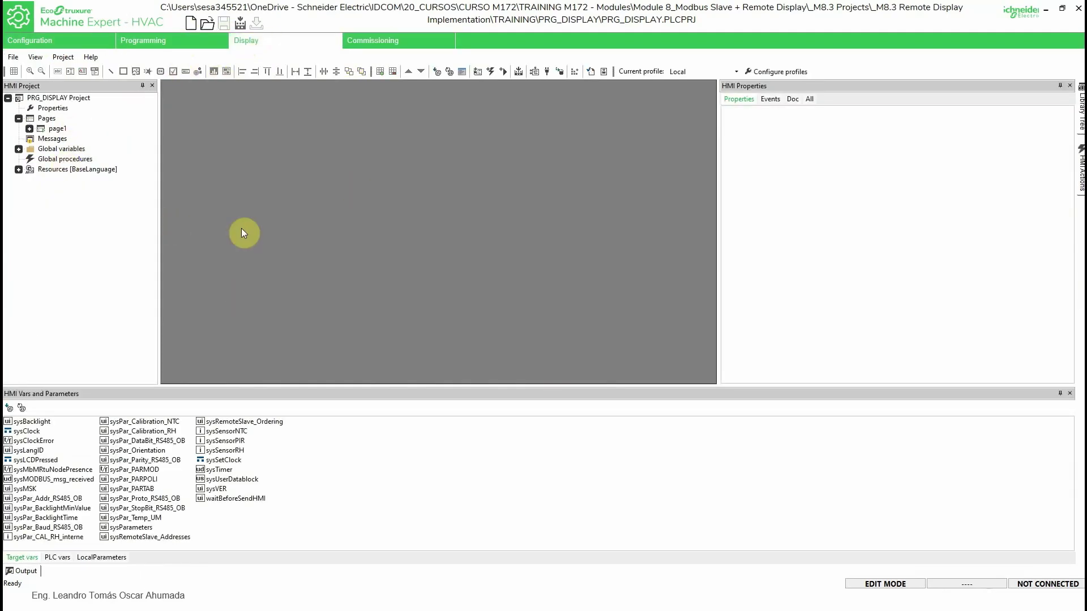
click(165, 41)
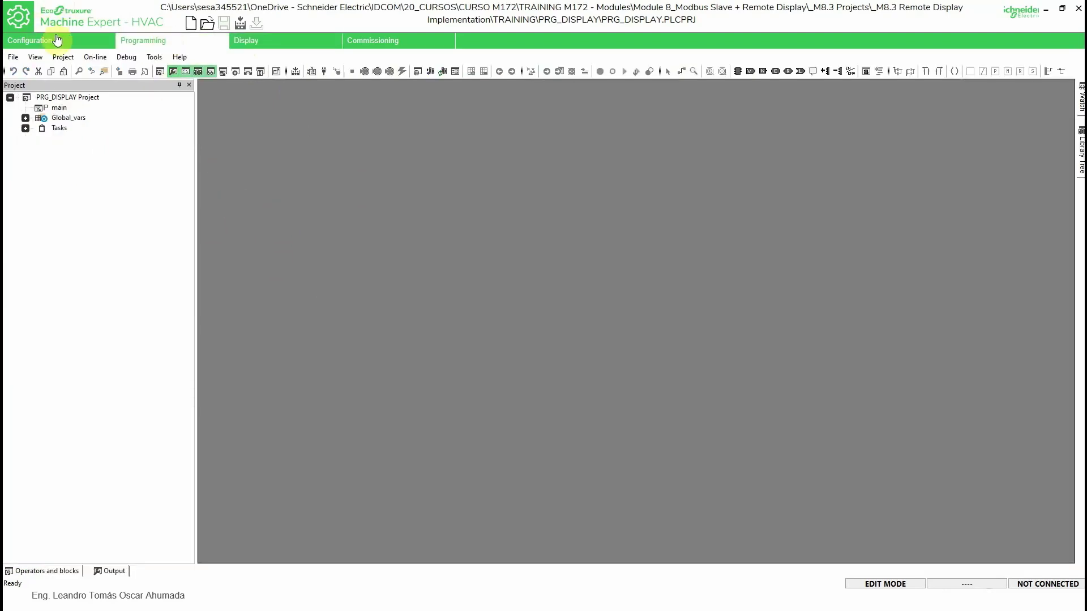
click(58, 41)
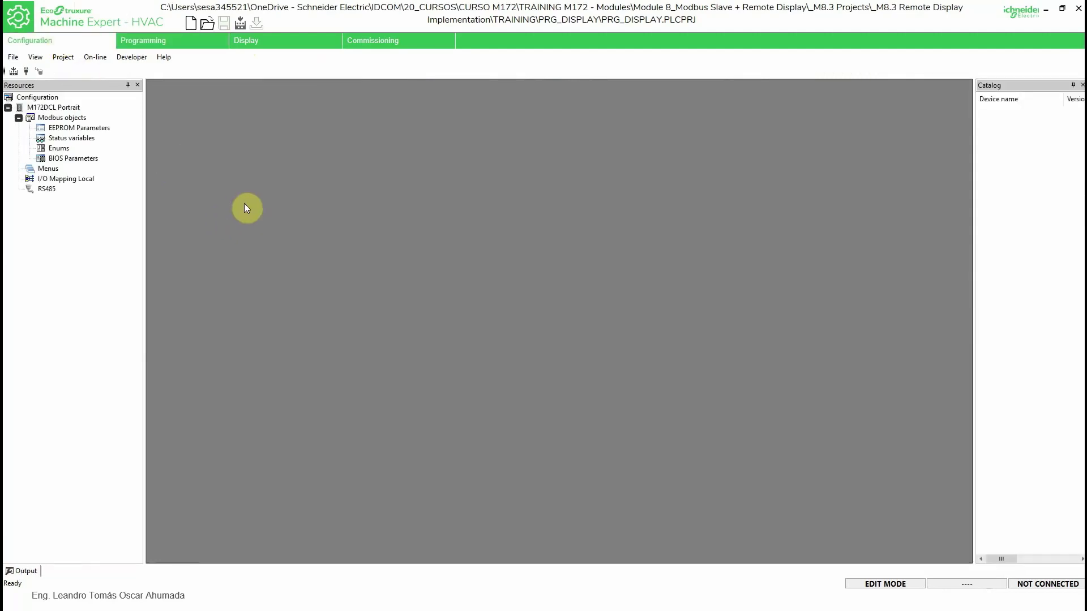
double_click(47, 193)
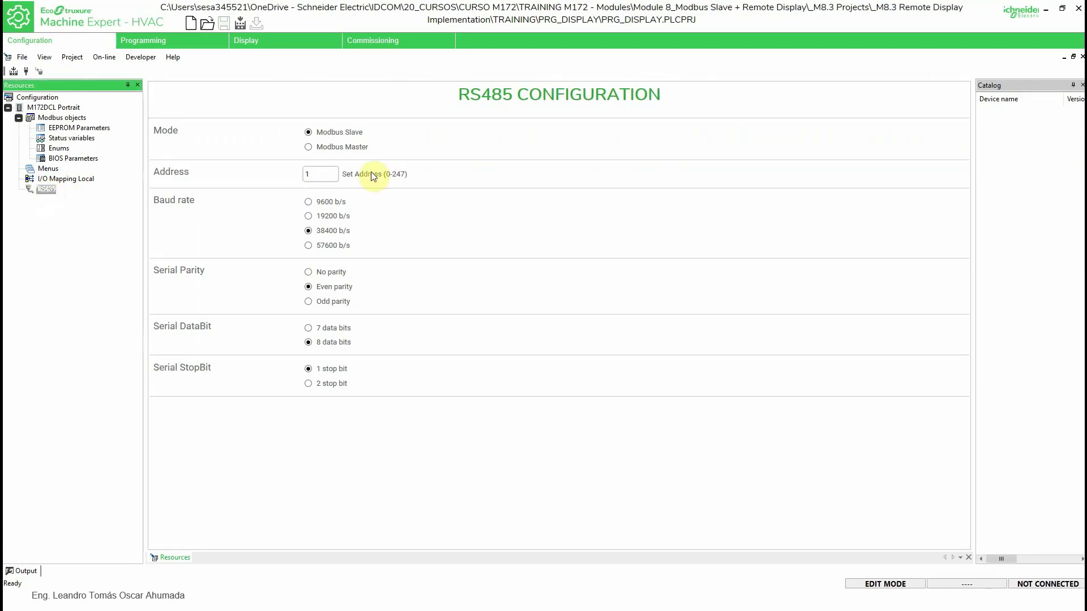
click(308, 148)
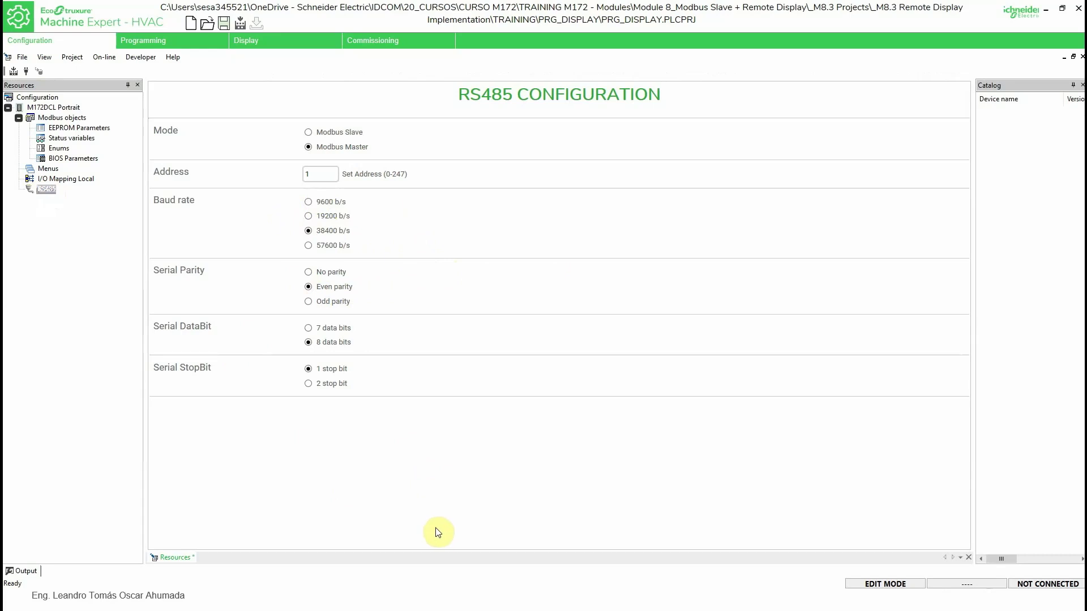
Switch back to the Machine project and check the controller's RS485-1 On Board parameters against the display's serial settings.
key(super)
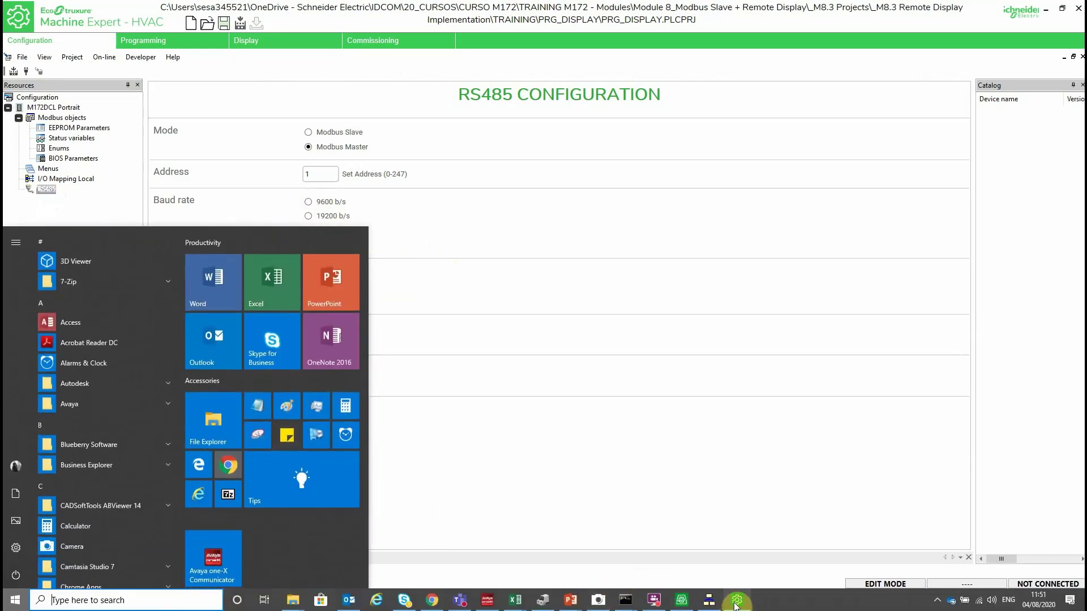
click(692, 604)
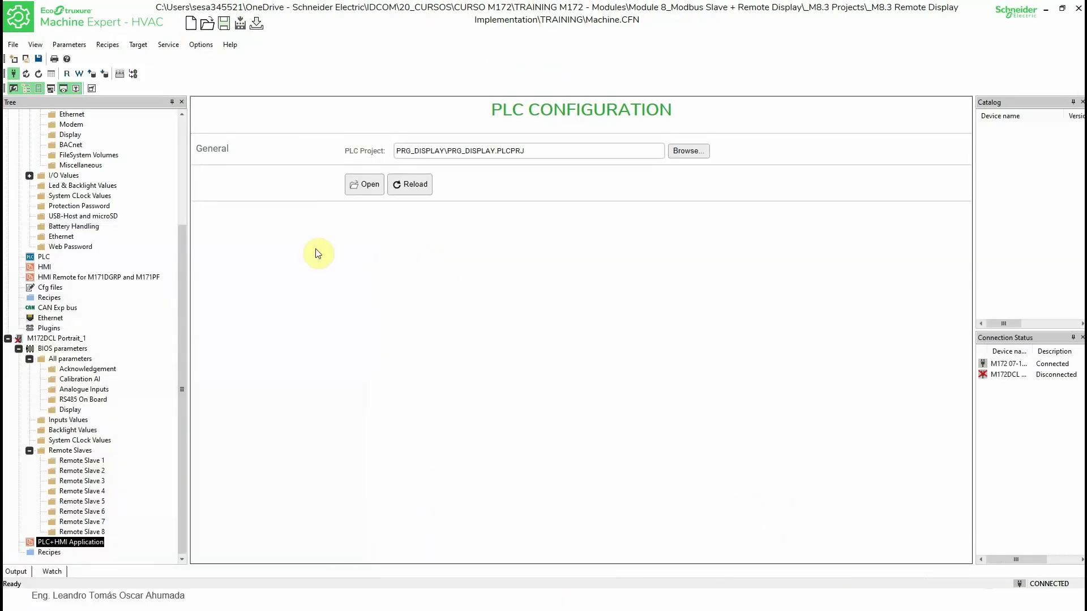
drag(184, 247, 174, 137)
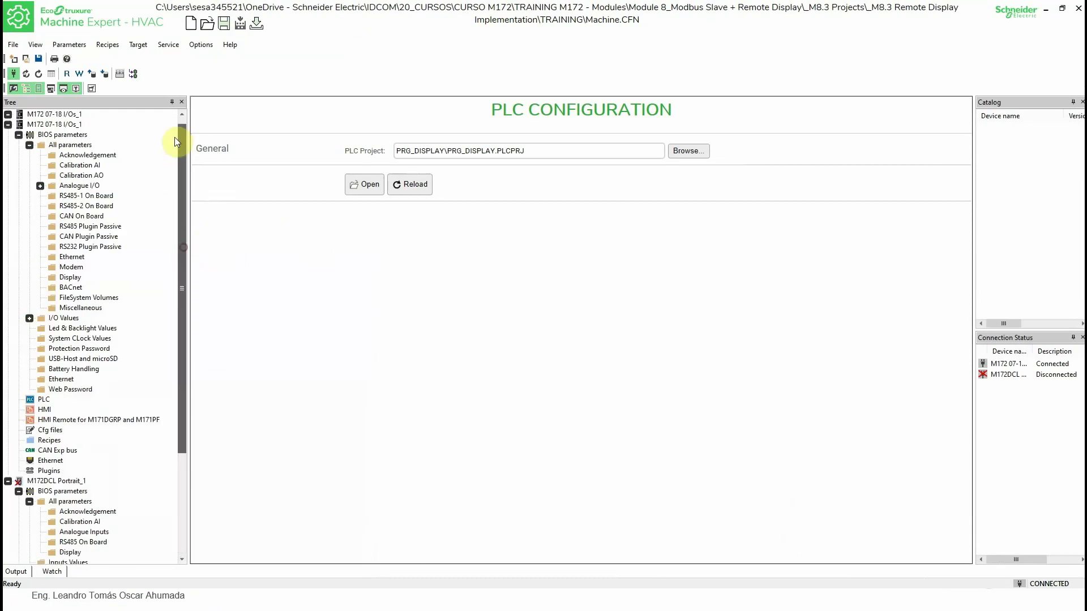
click(73, 195)
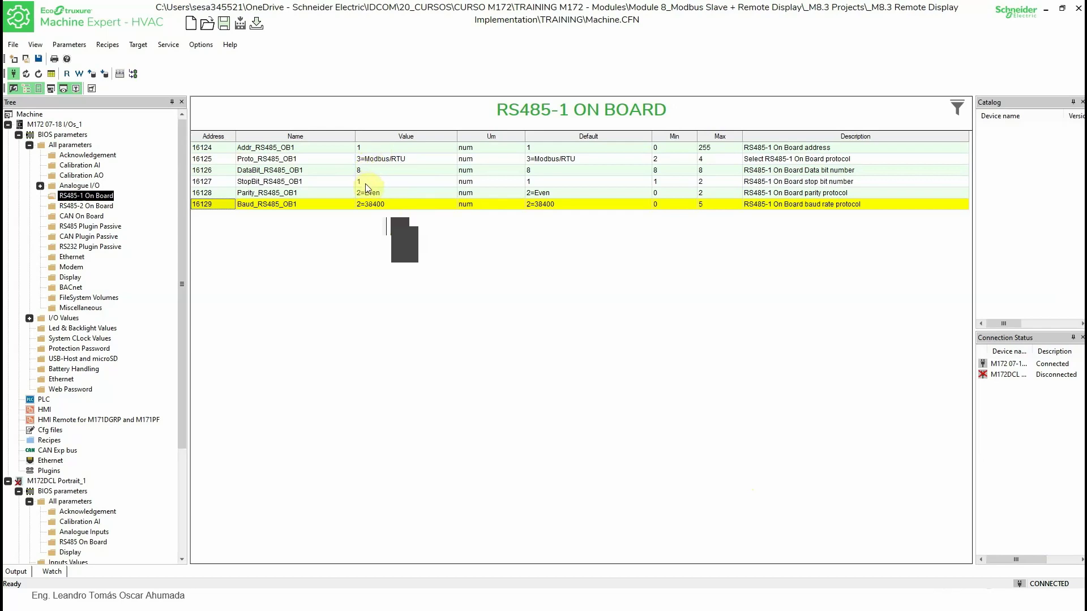
Switch back to the PRG_DISPLAY project and compile it with the current RS485 master configuration.
key(super)
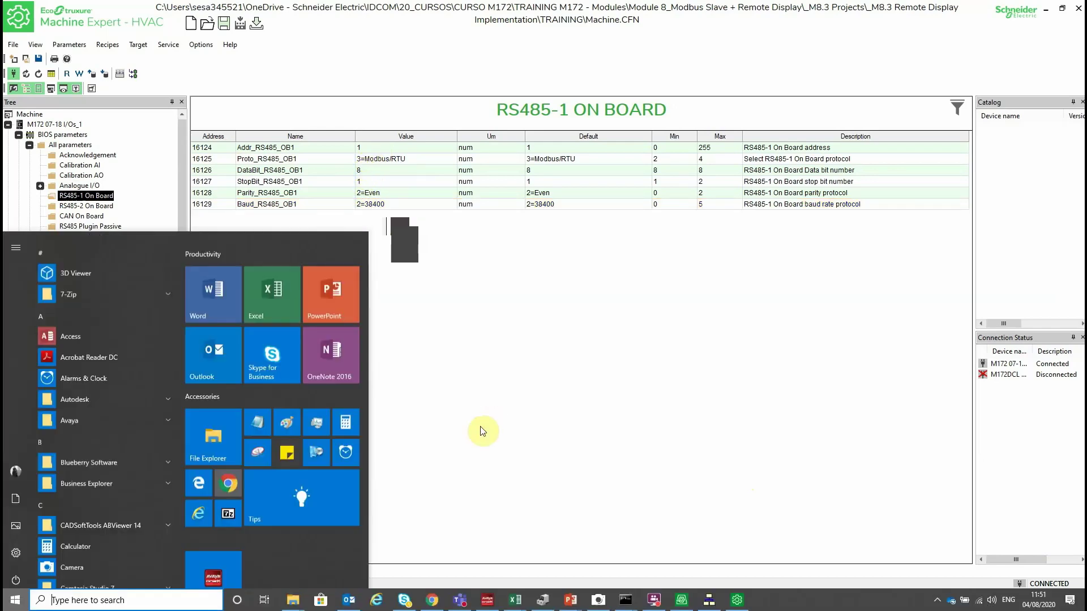
click(739, 603)
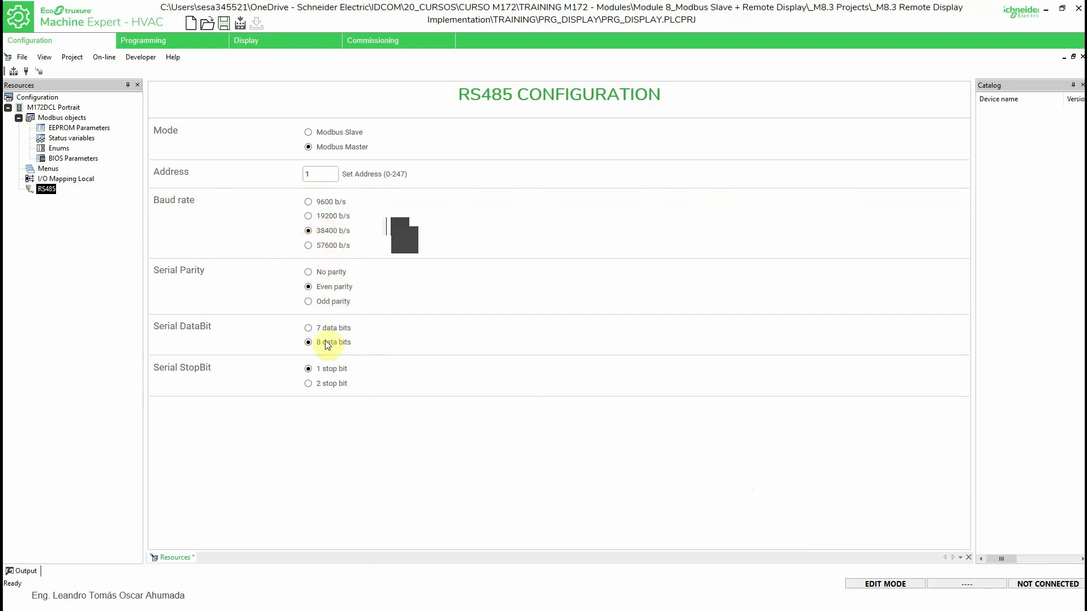
click(13, 71)
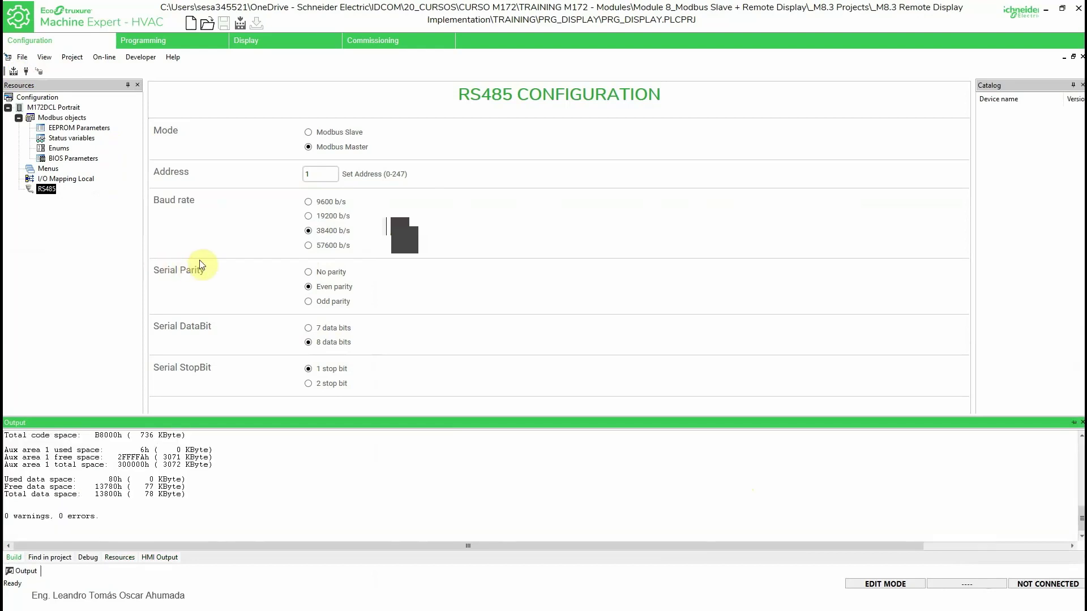
In the BIOS parameters, set new RS485 values: protocol 1=Modbus/RTU master, data bits 8, stop bits 1, parity 2=Even, baud rate 2=38400, and recompile.
click(66, 159)
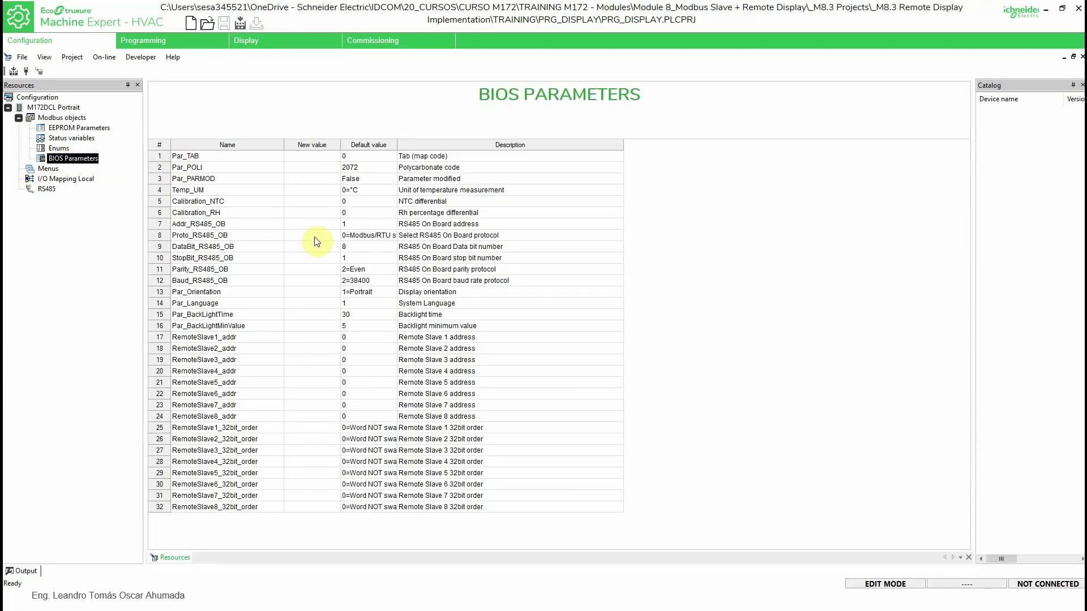
click(316, 242)
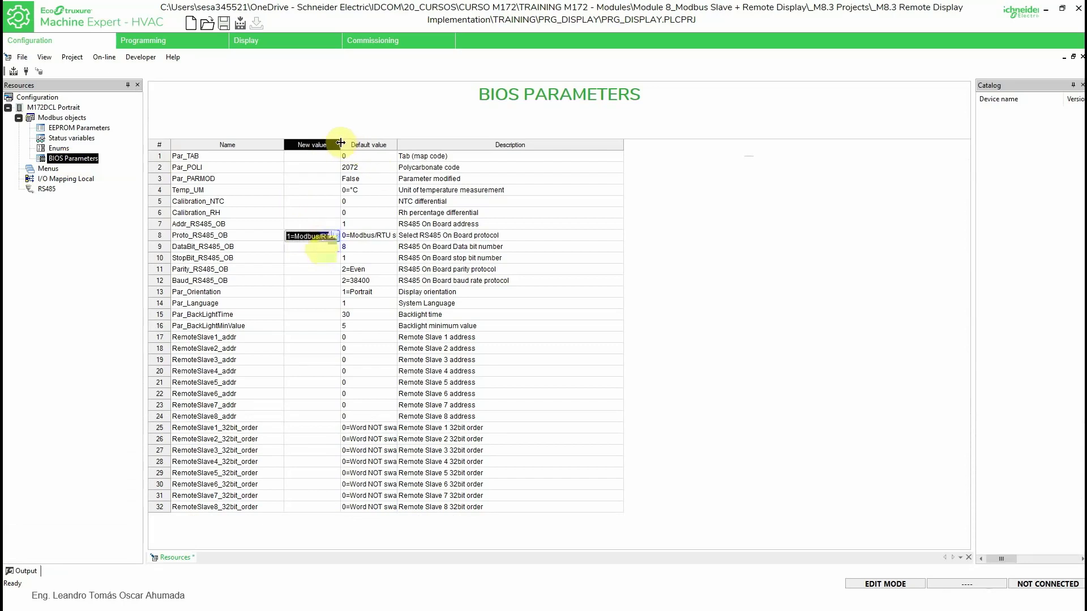
drag(342, 142, 509, 164)
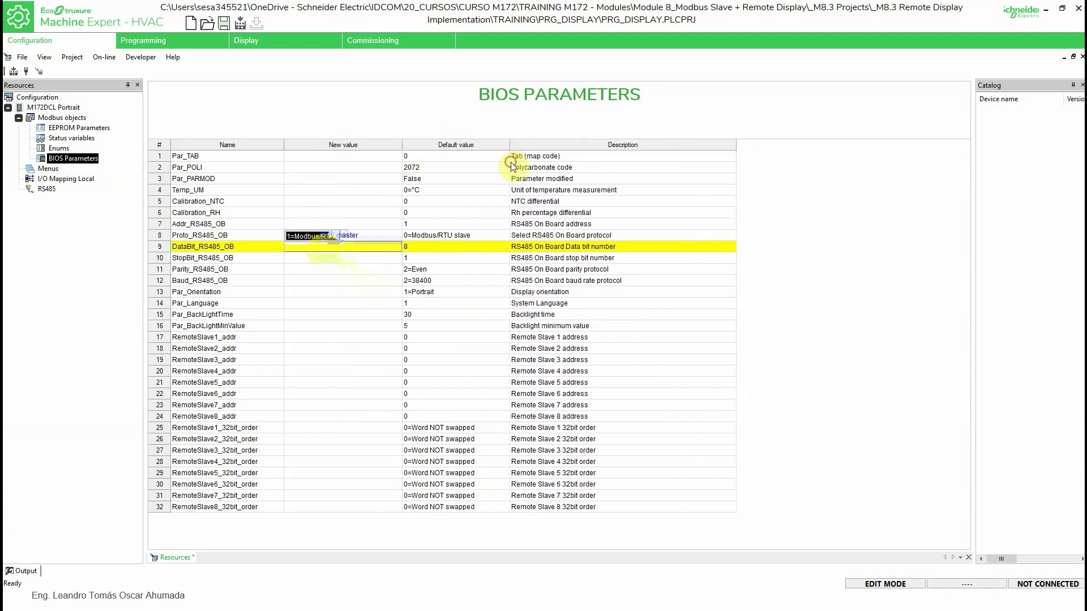
click(350, 246)
text(8)
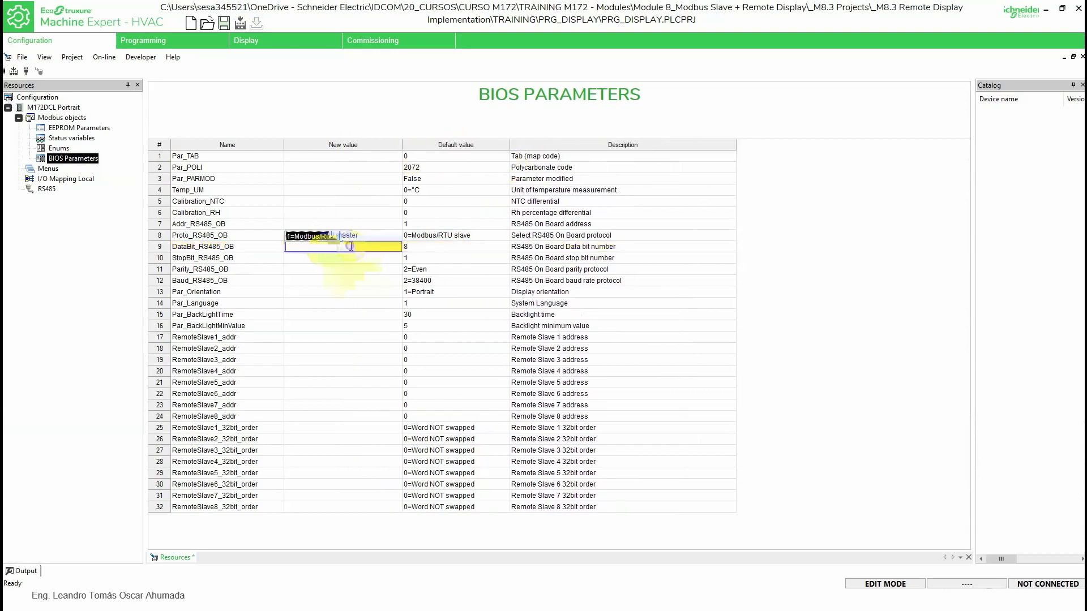
click(349, 258)
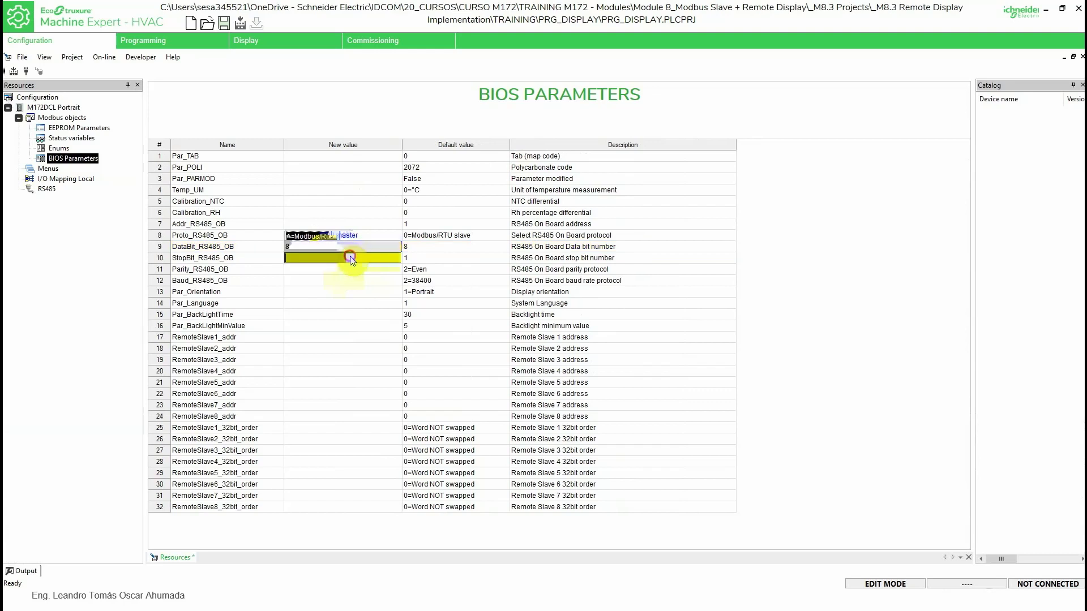
text(1)
click(320, 270)
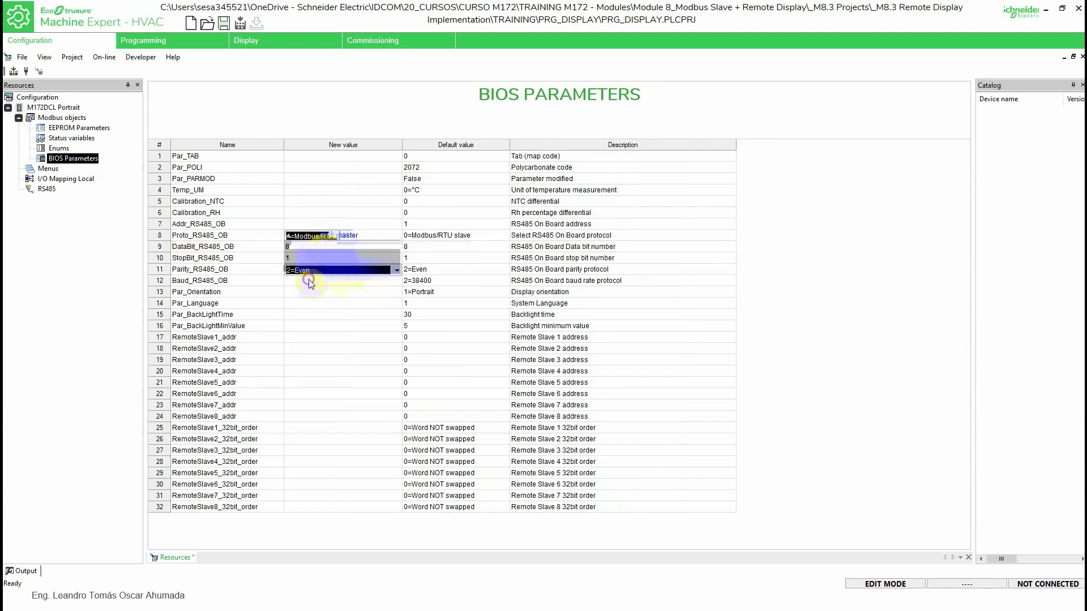
click(309, 281)
click(814, 276)
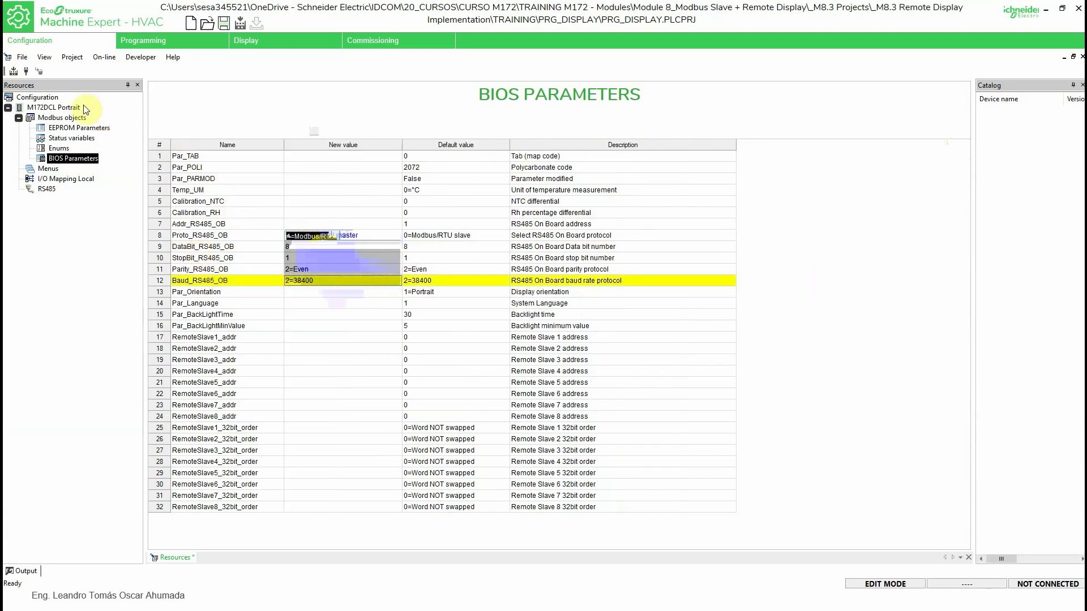
click(15, 72)
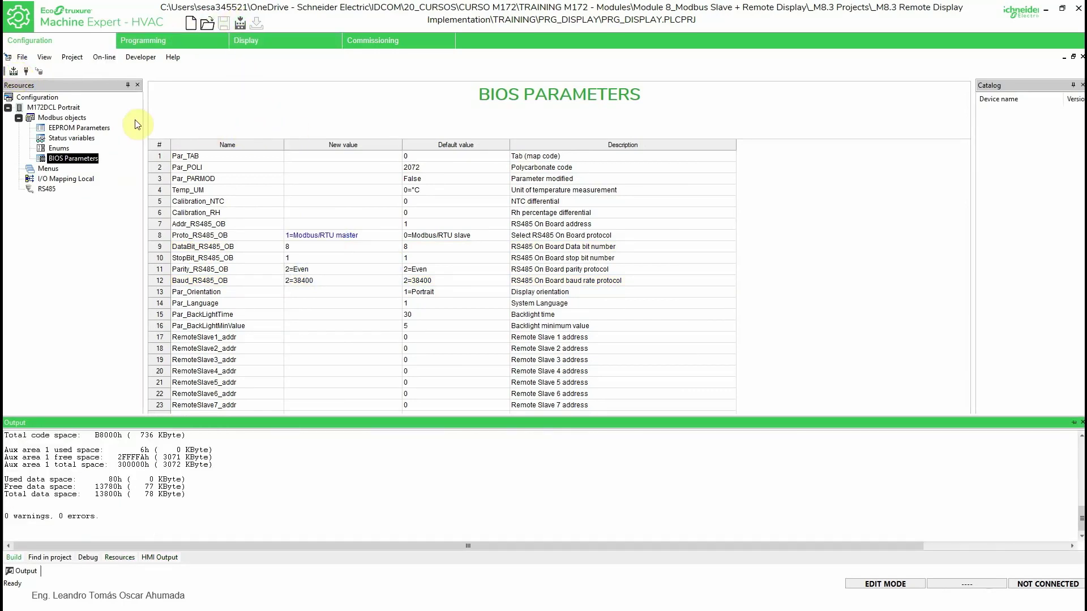
Review the display's RS485 configuration and the TM172D slide showing the RS485-1 wiring between controller and display.
click(47, 190)
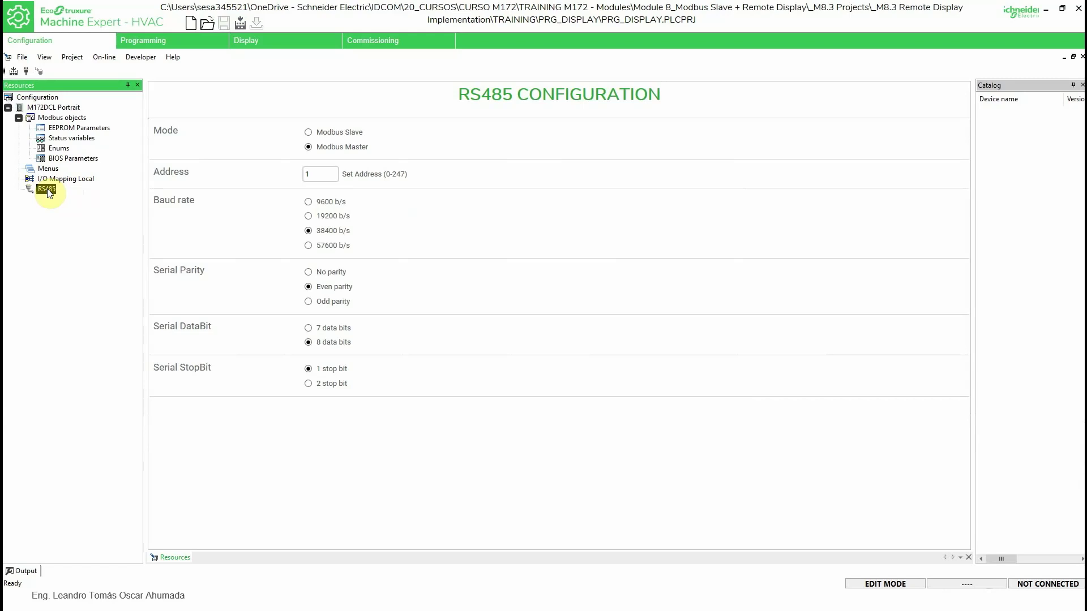
click(489, 588)
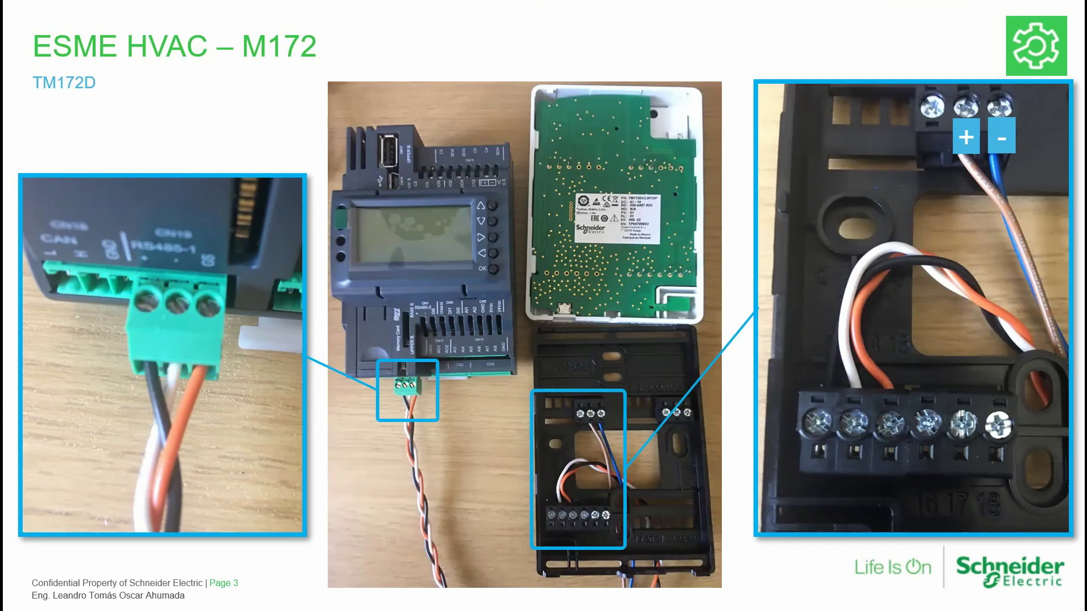
key(super)
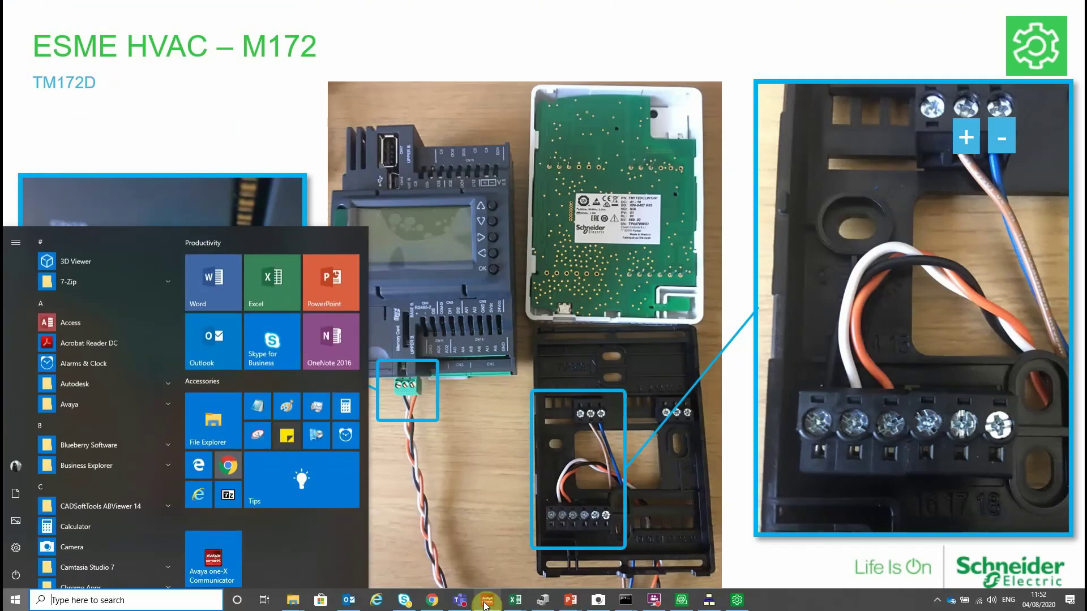
click(737, 603)
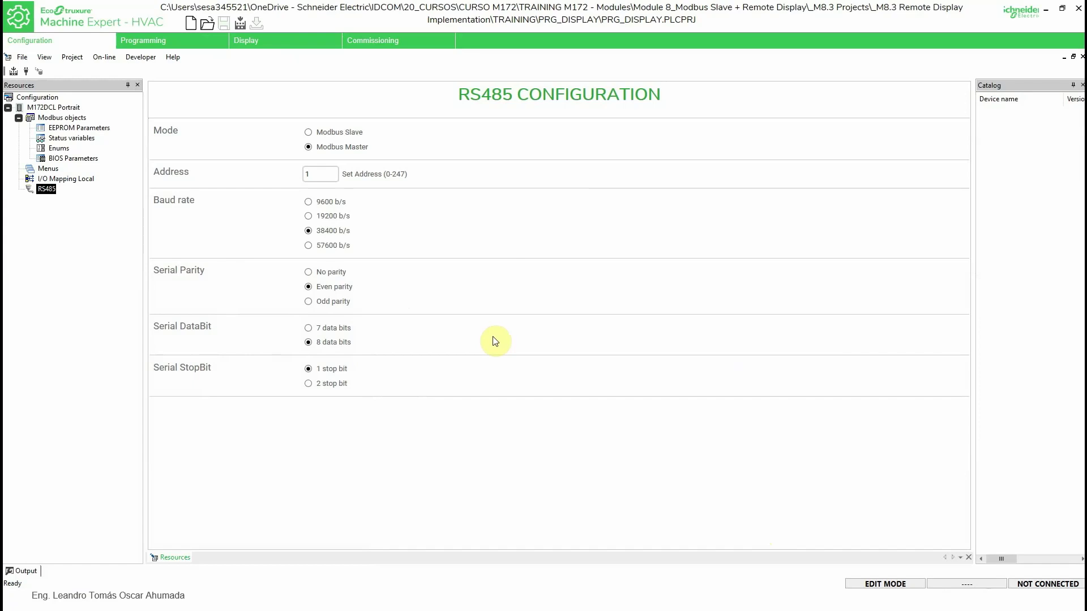
In the Display workspace, check that the HMI Vars and Parameters window is enabled, and open its parameters management dialog.
click(274, 38)
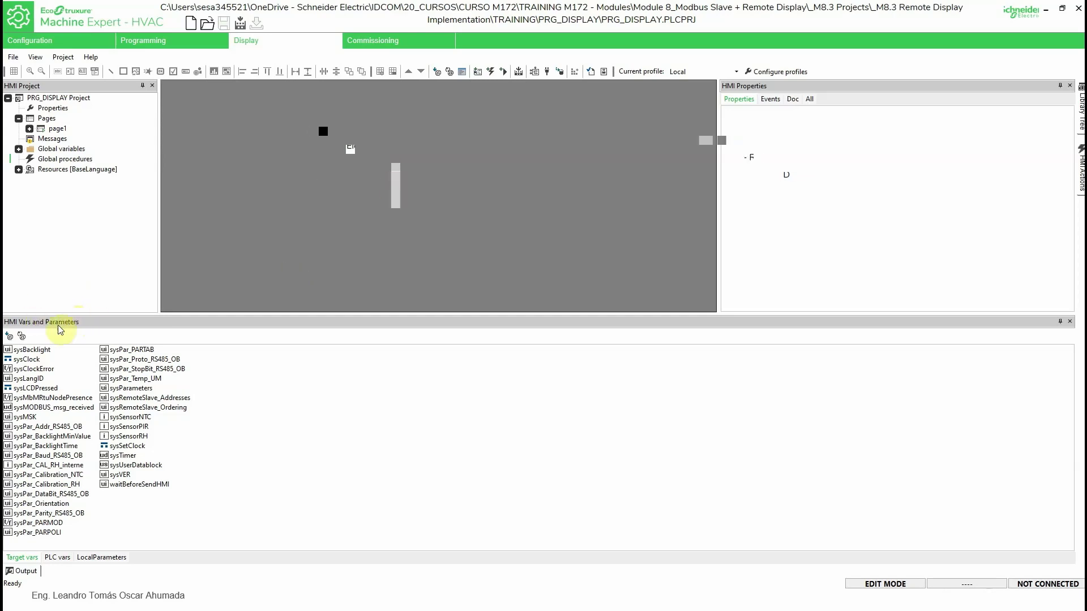
click(35, 58)
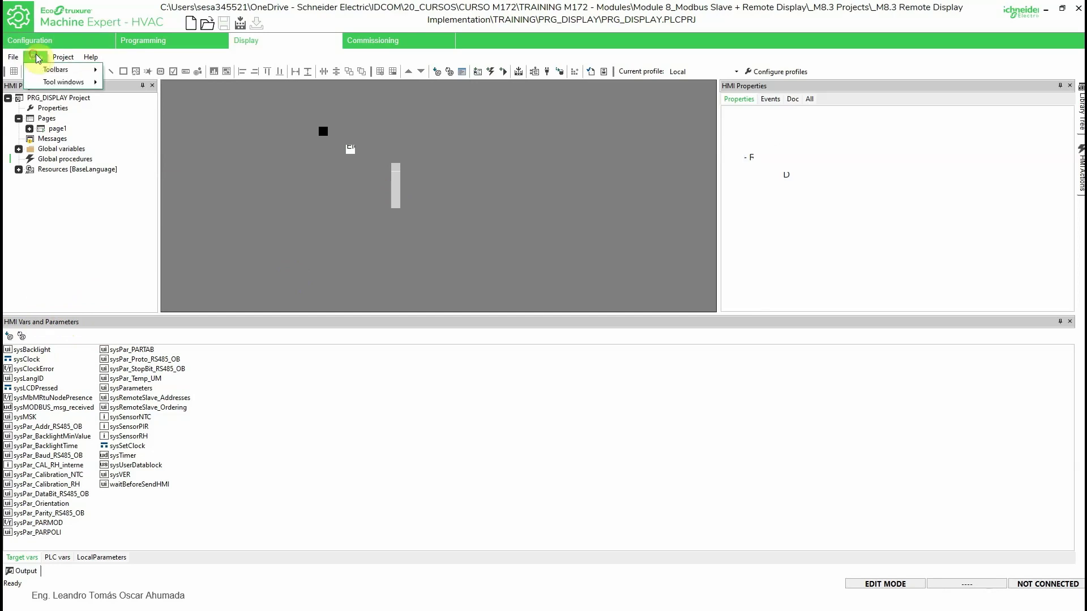
mouse_move(55, 74)
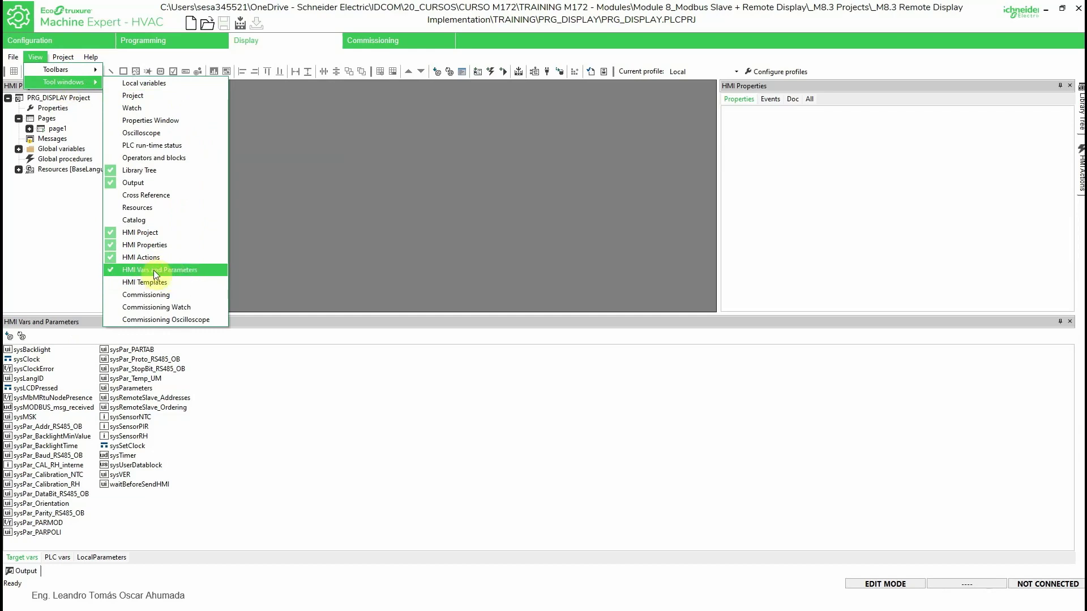
click(223, 502)
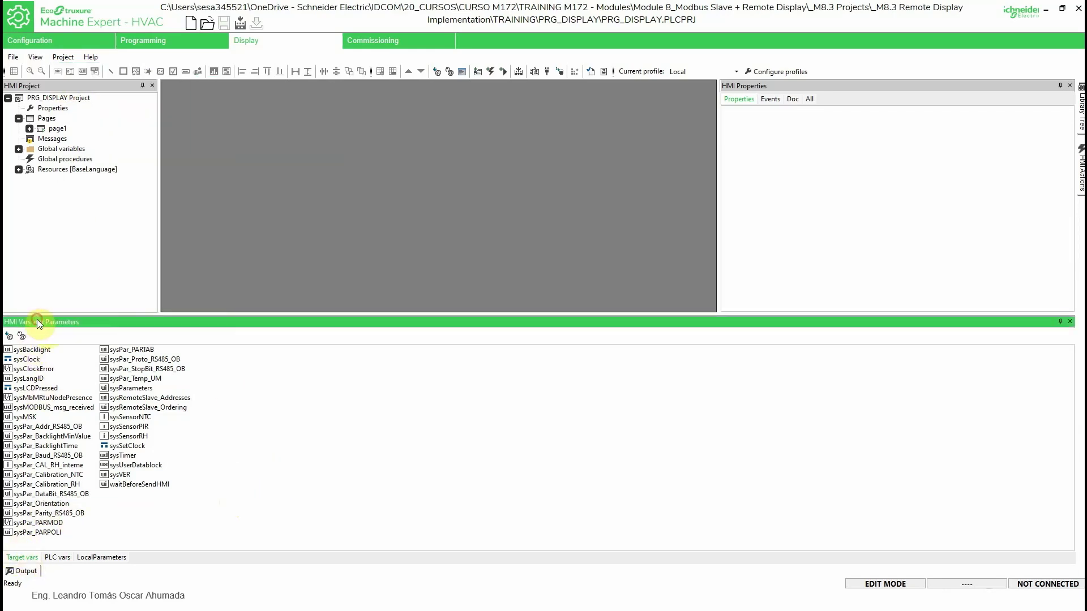
click(9, 338)
drag(472, 241, 422, 149)
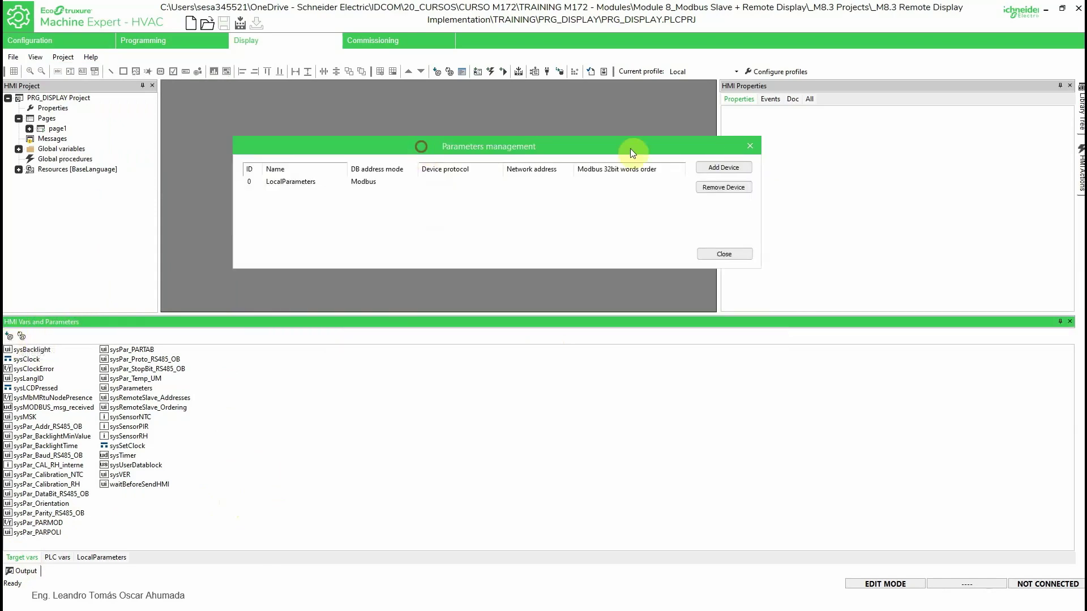
Add a device from the LocalParameters.parx file in the _M8.3 Remote Display Implementation project's TRAINING\PRG_PLC folder.
click(723, 168)
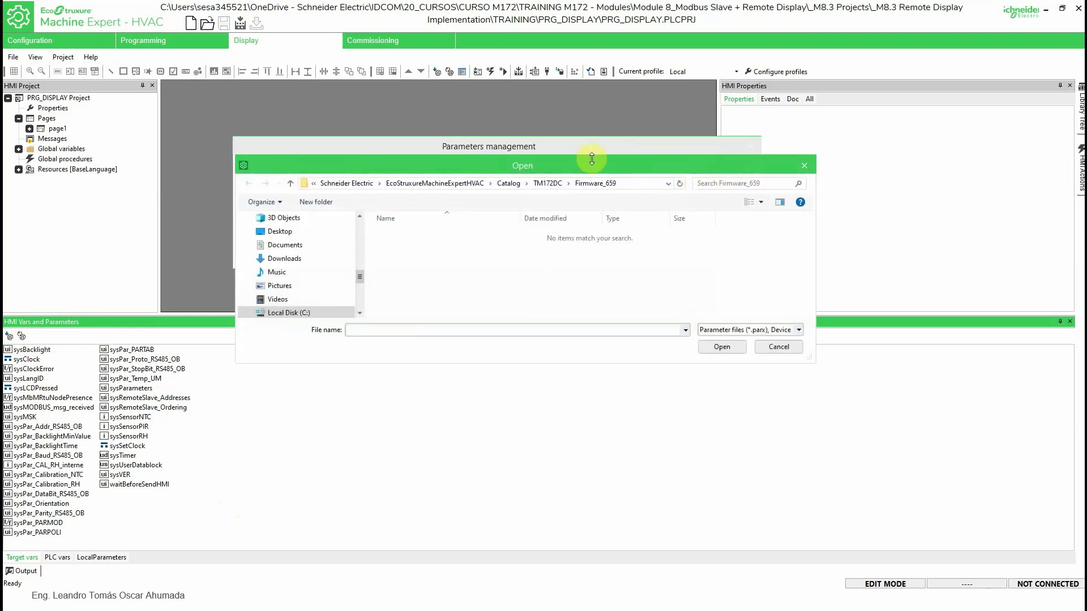
drag(360, 276, 366, 236)
click(300, 218)
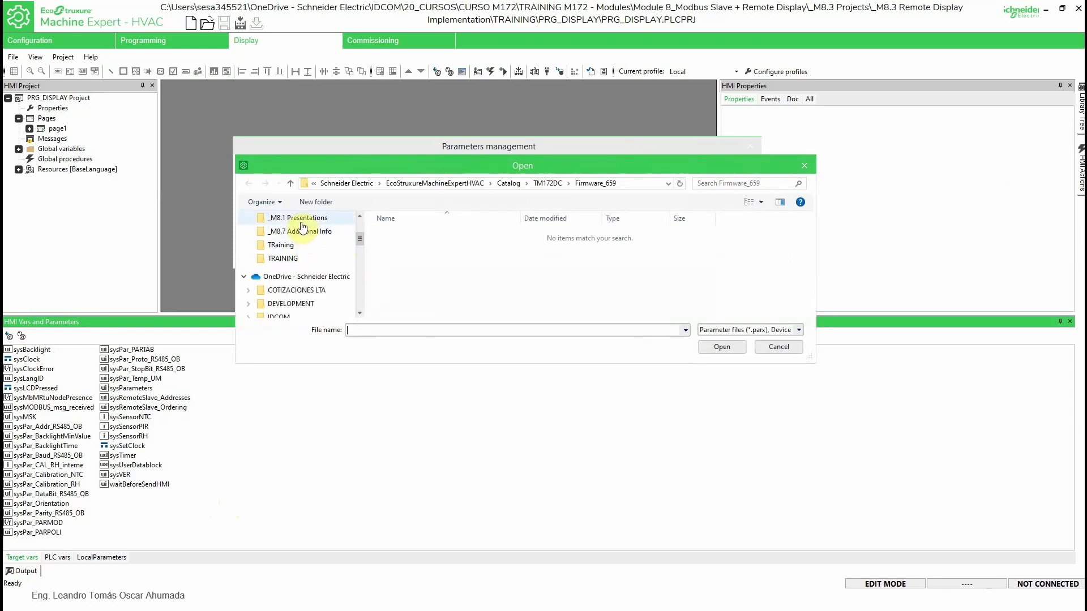
click(526, 184)
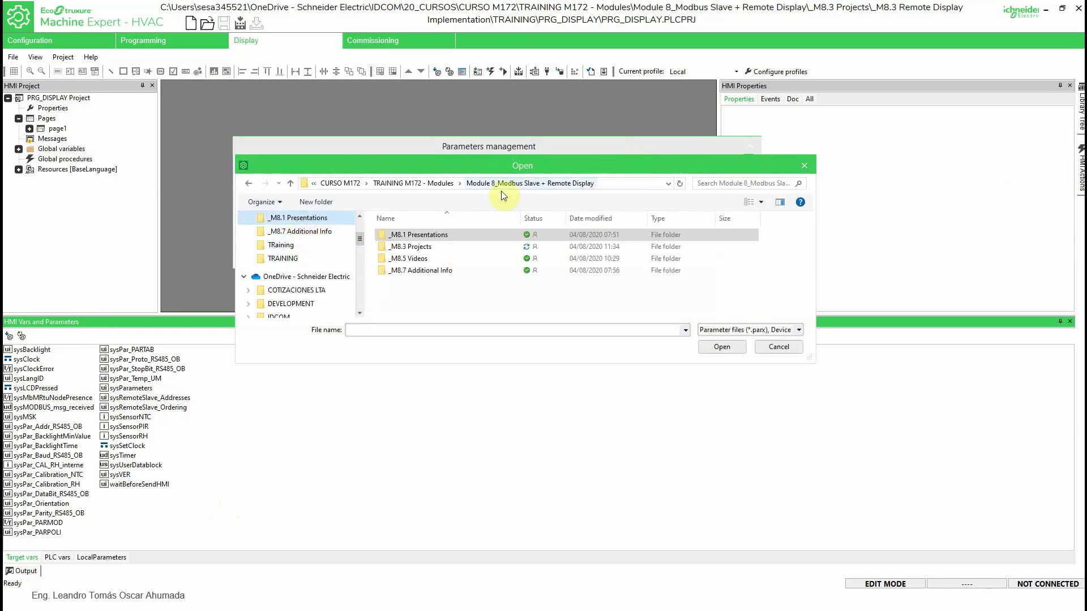
double_click(418, 246)
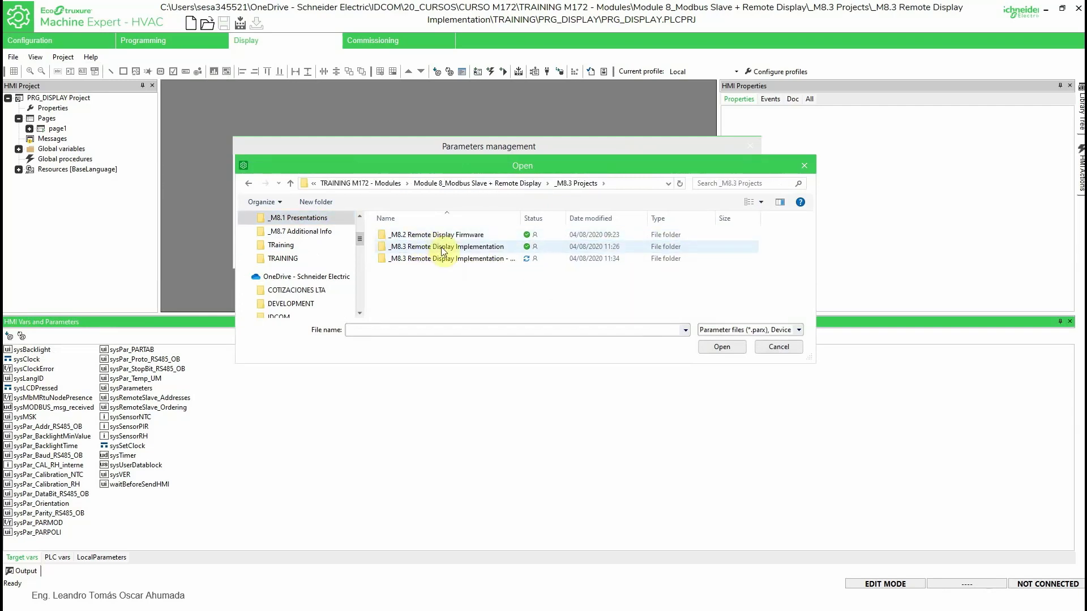
double_click(421, 246)
double_click(422, 238)
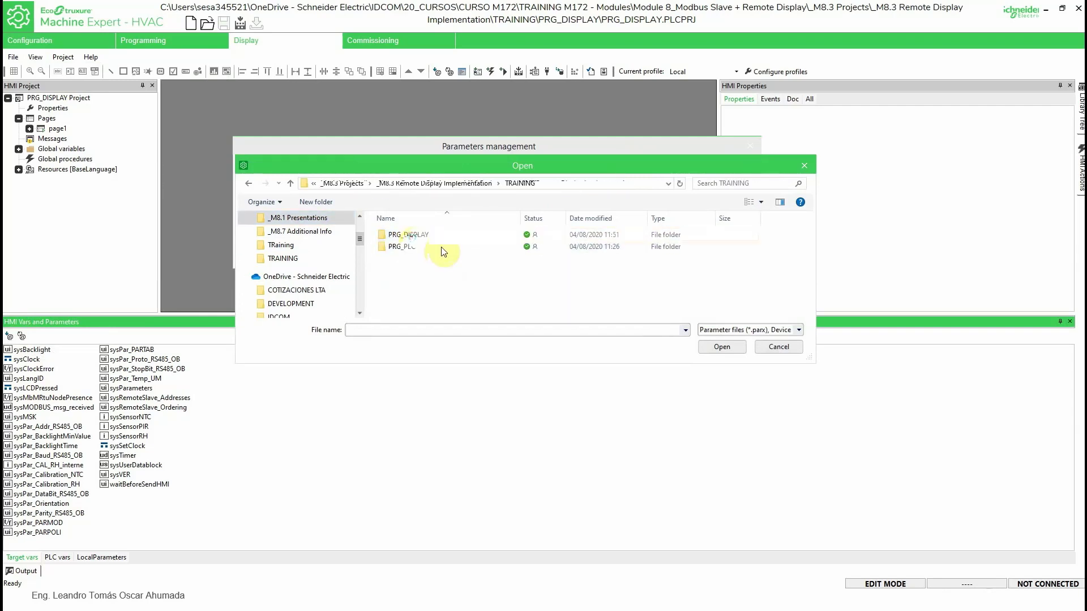
double_click(396, 246)
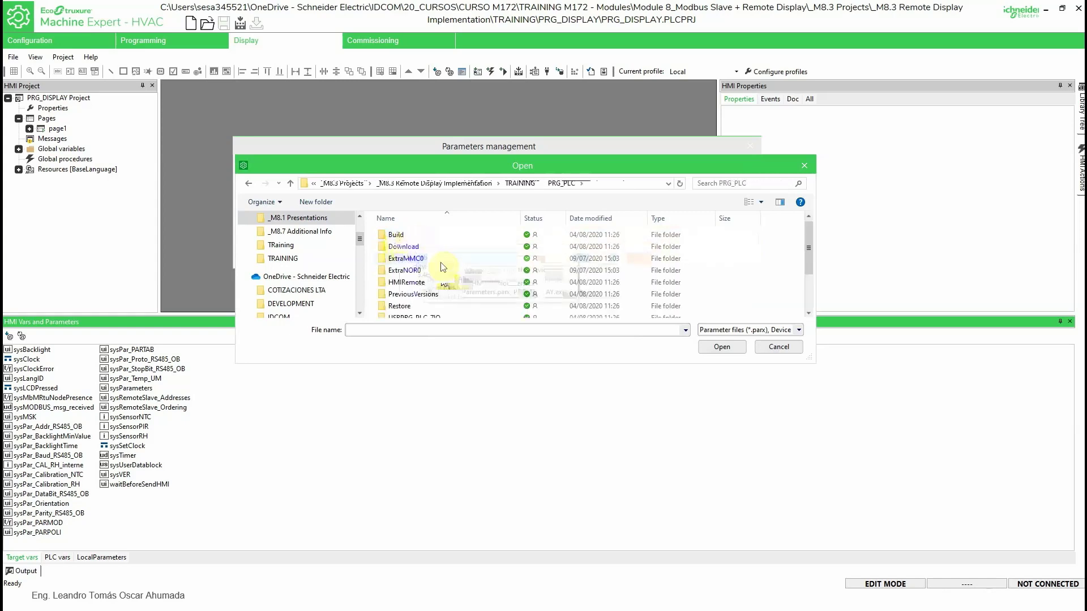
click(438, 300)
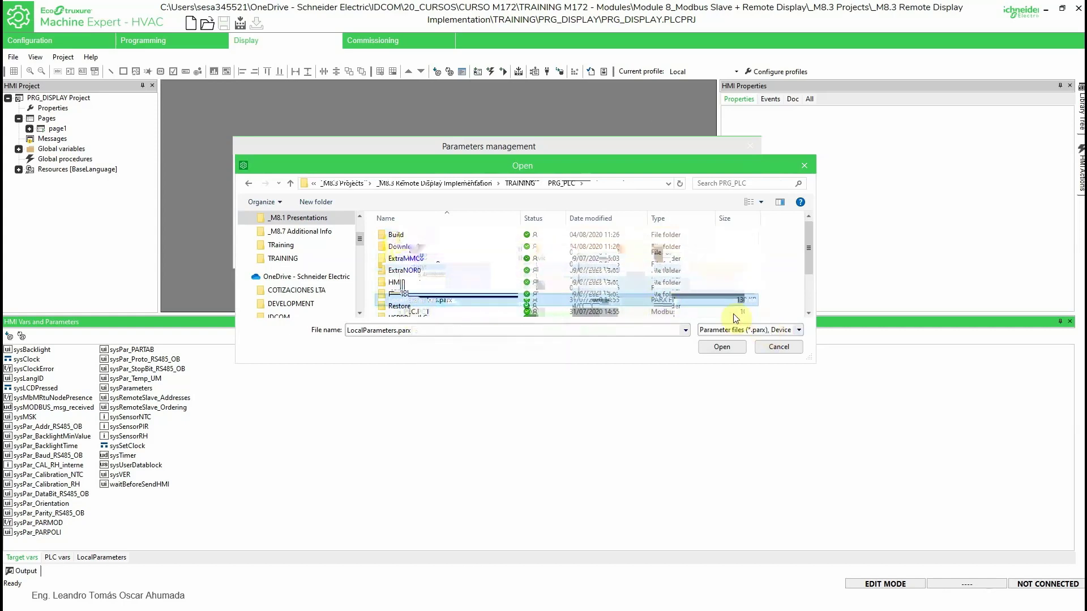
click(719, 348)
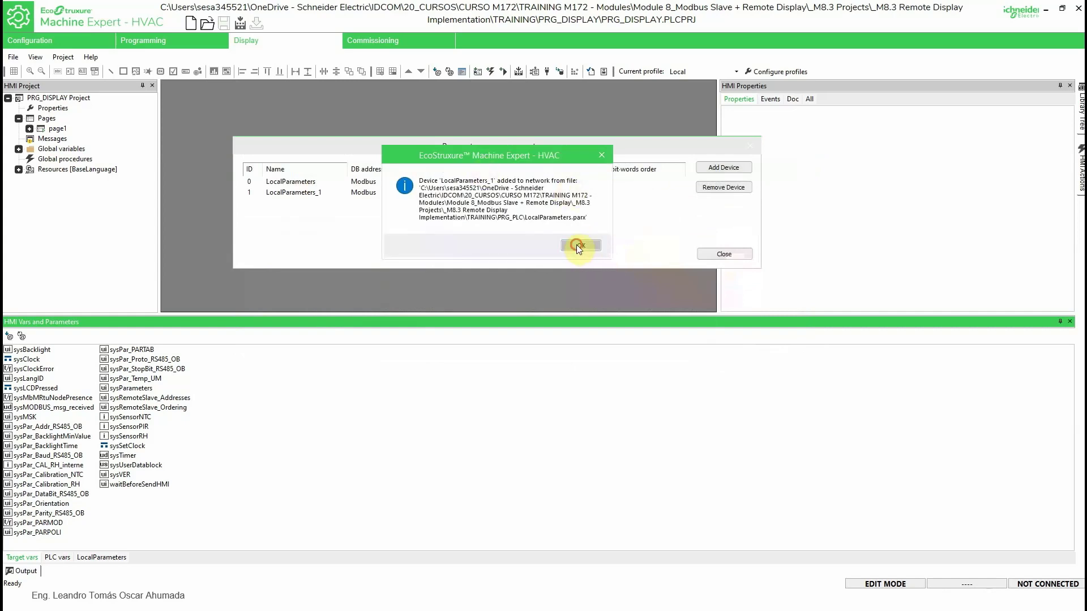
click(577, 245)
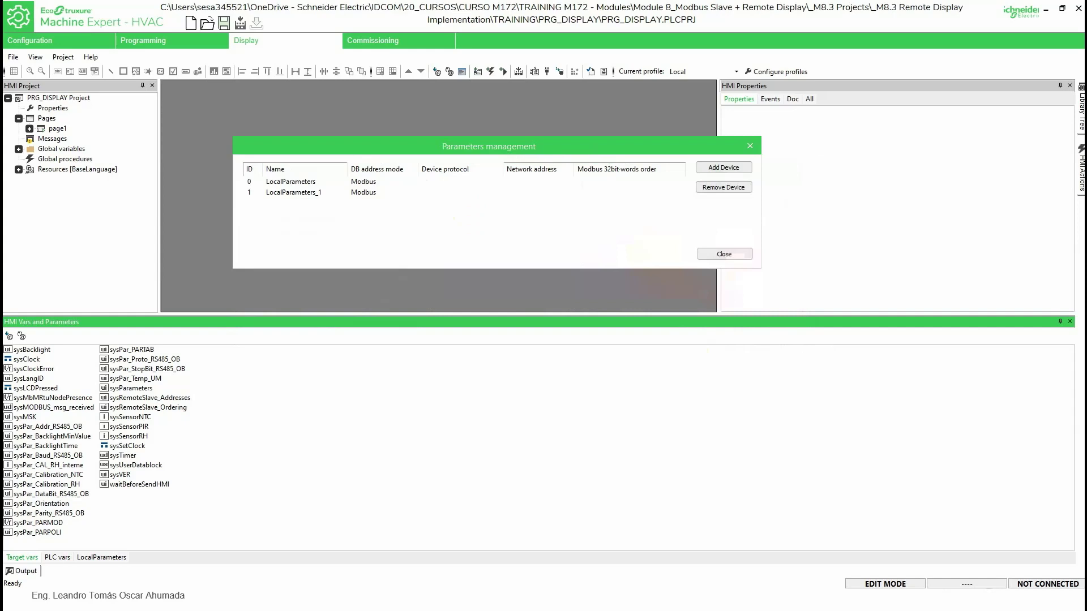
Rename the added device LocalParameters_1 as M172P_Slave, keeping its Modbus DB address mode.
drag(400, 143, 345, 126)
double_click(261, 176)
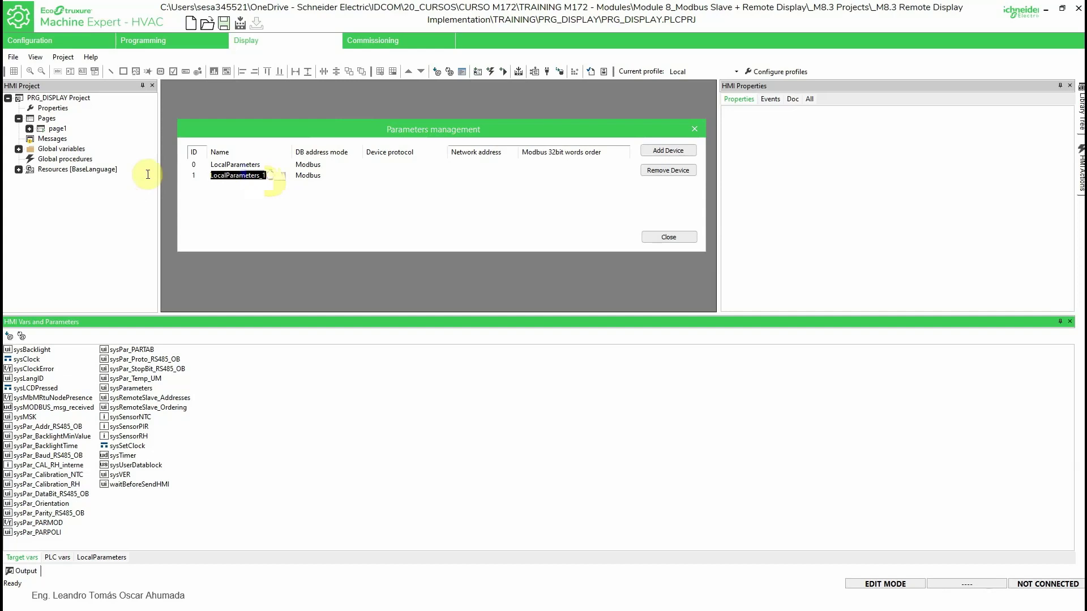
text(M172)
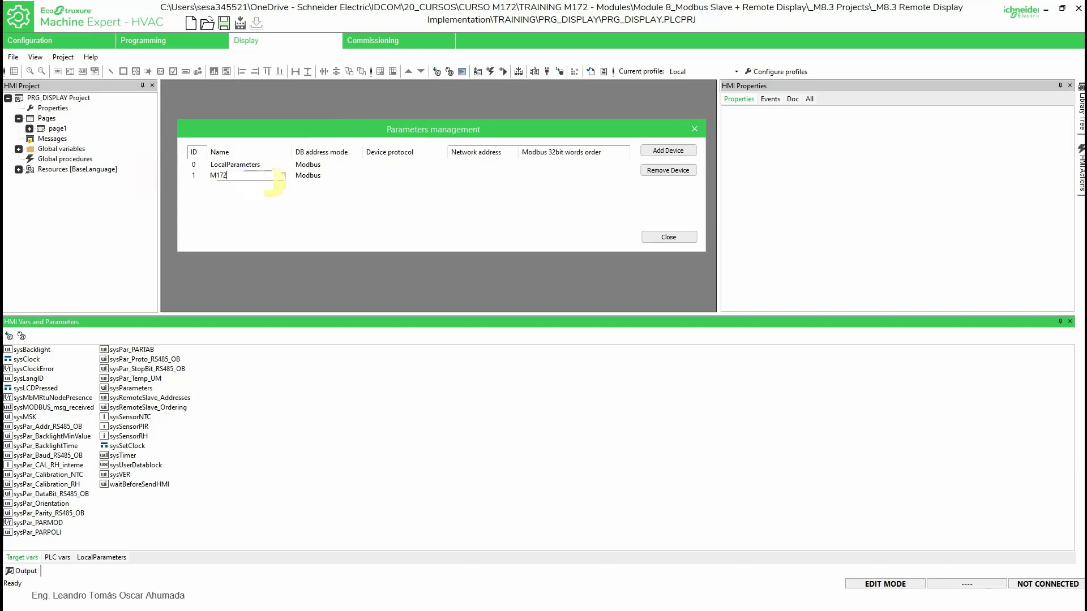
text(P_Slave)
key(Return)
key(Tab)
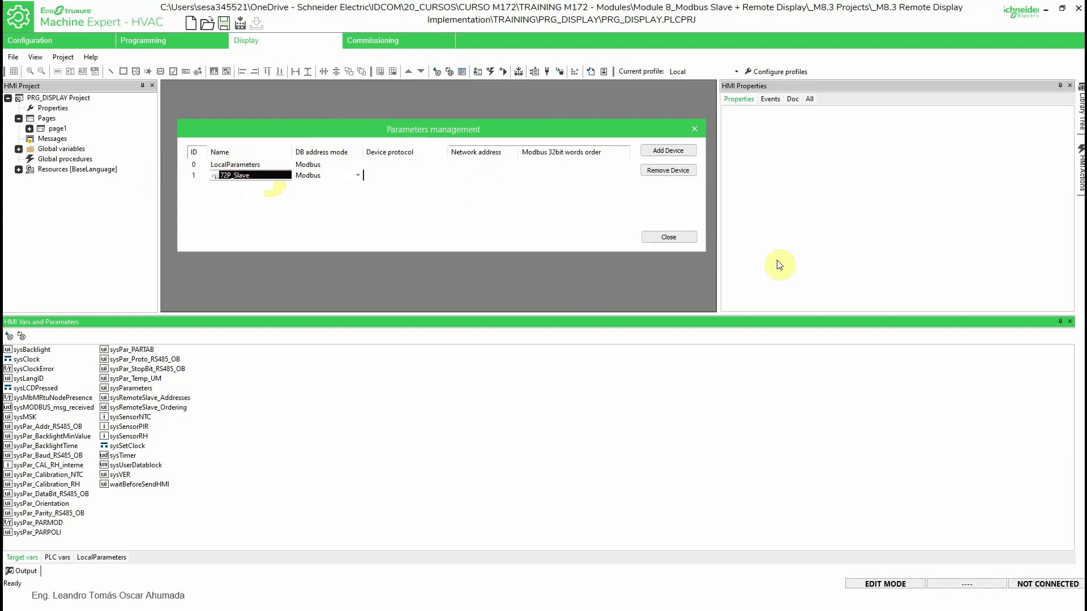
Set the M172P_Slave device protocol to Remote ModbusRTU node and widen the protocol column to show it.
click(428, 176)
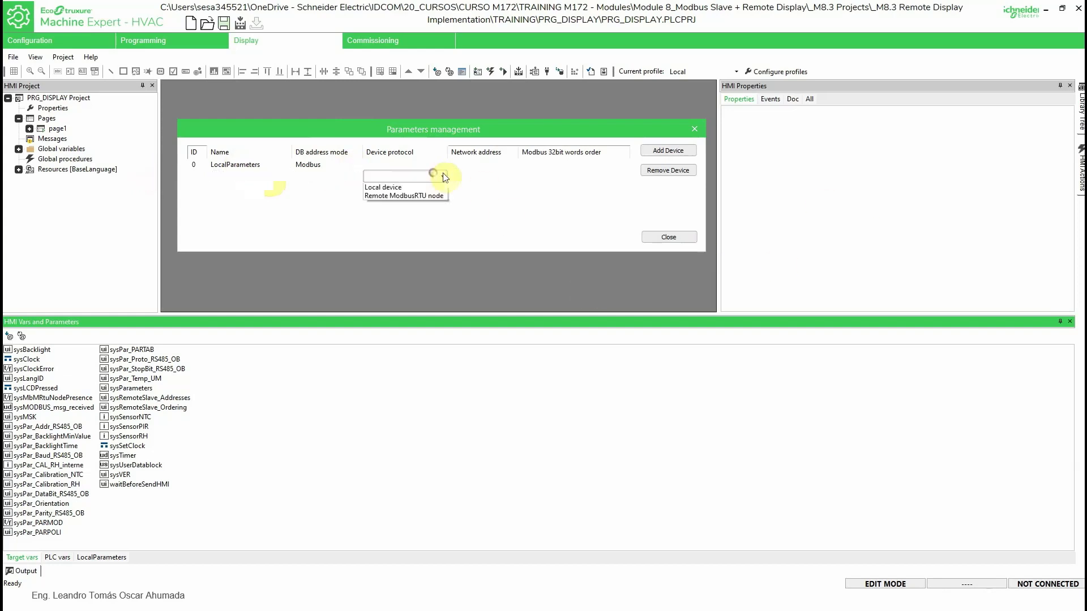
click(419, 205)
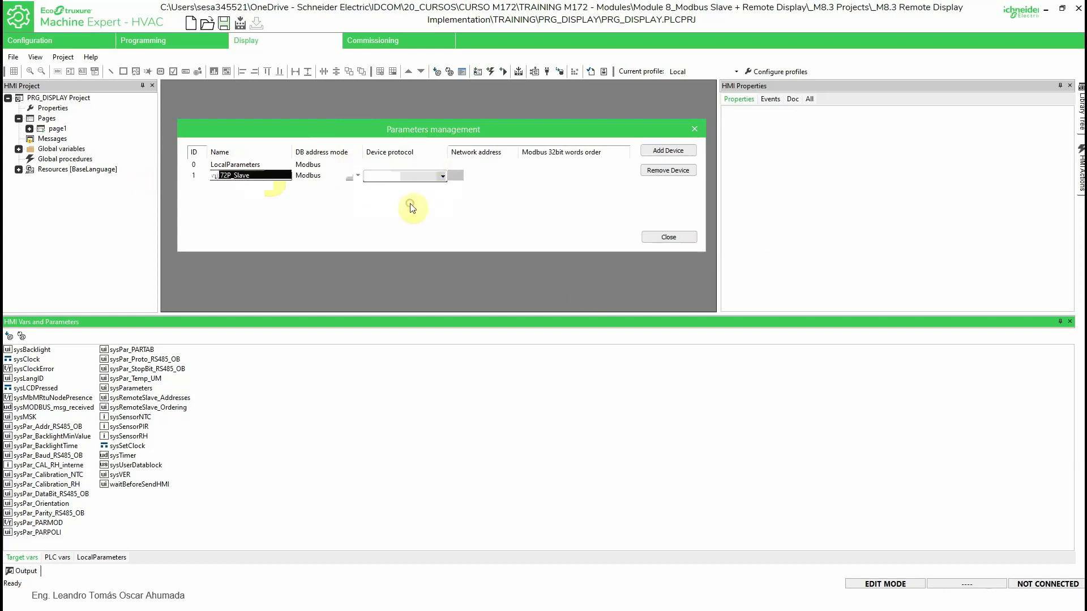
drag(448, 153, 472, 153)
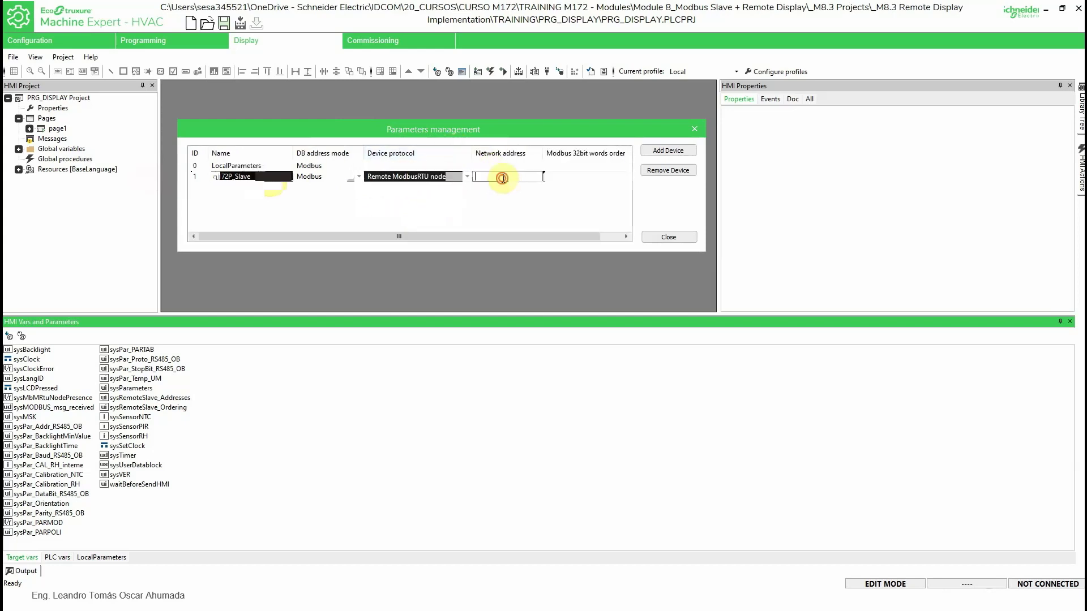
Set the M172P_Slave network address to 1 and check it against the controller's RS485-1 On Board address in the Machine.CFN window.
text(1)
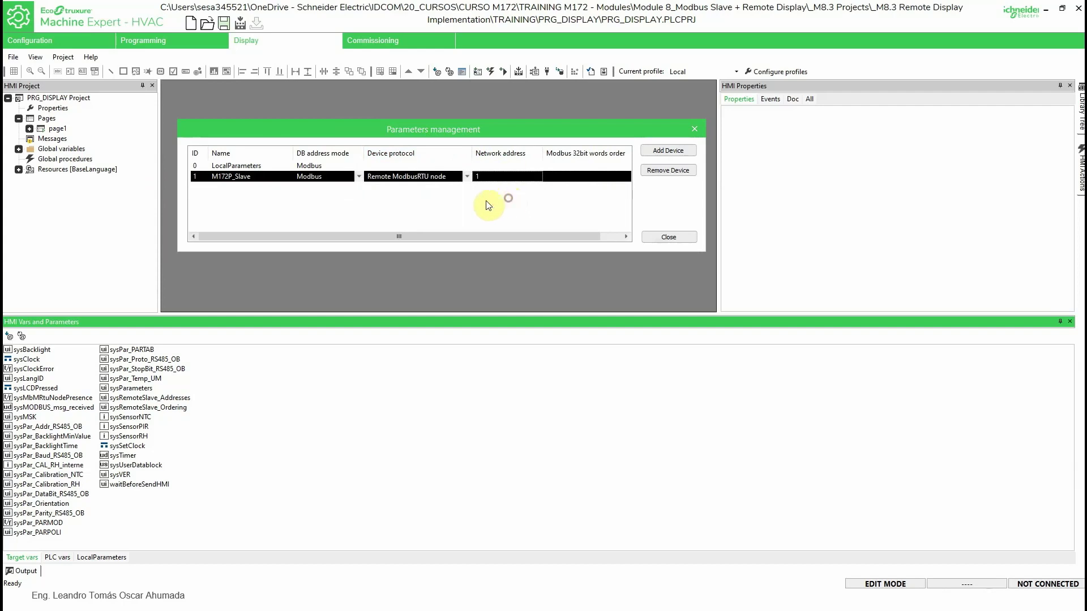
key(Return)
key(super)
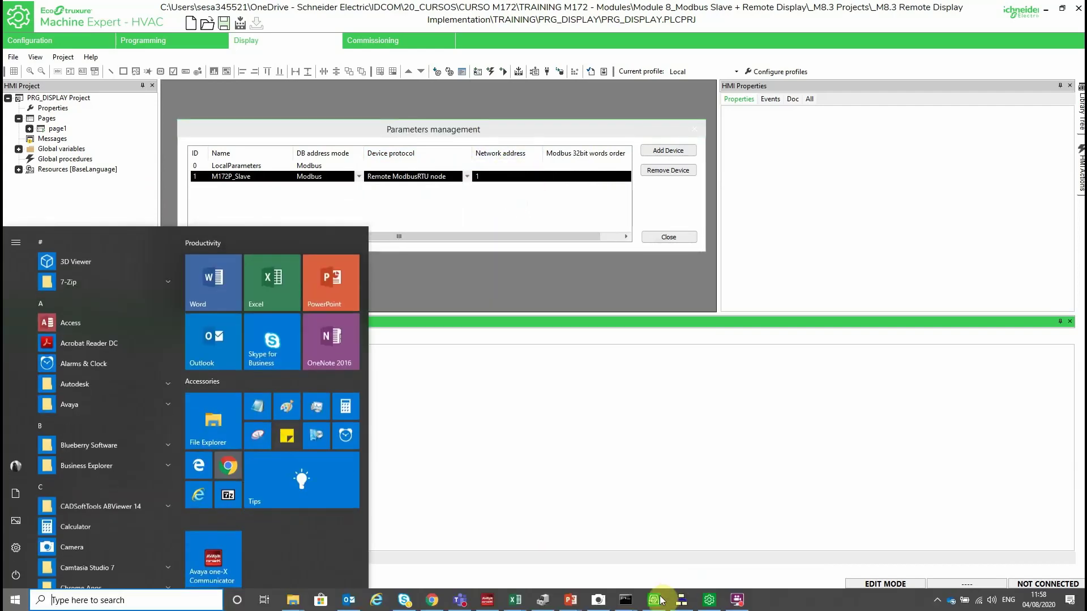
click(658, 604)
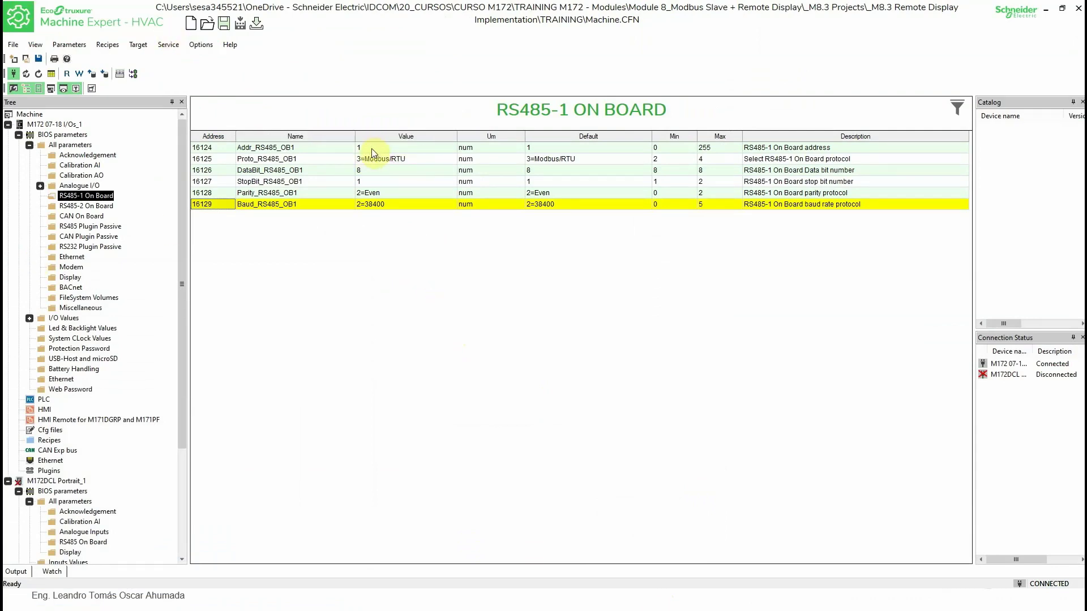
key(super)
click(710, 599)
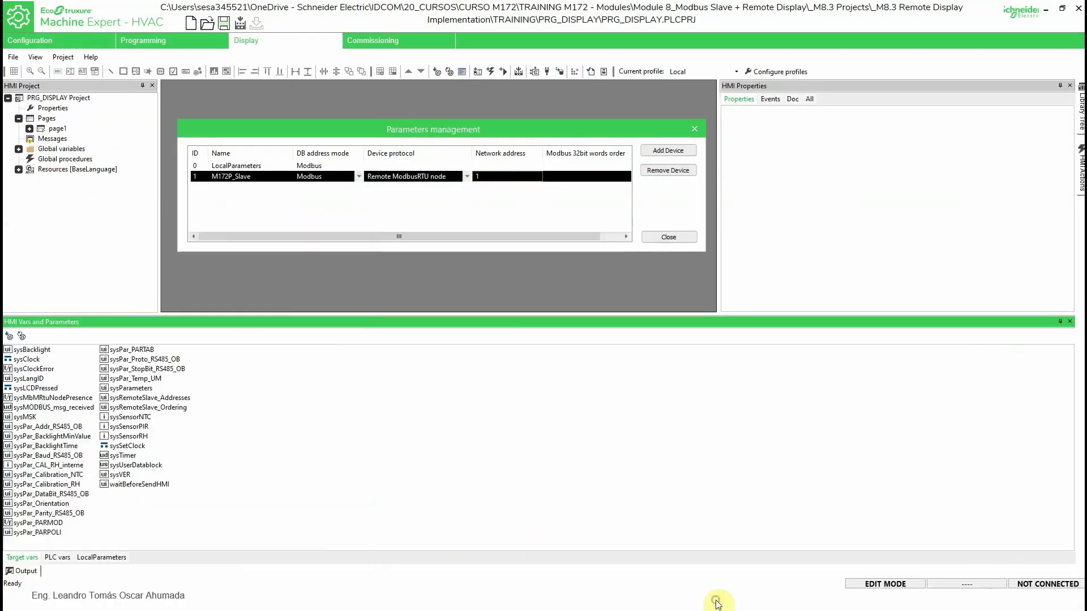
Set the M172P_Slave Modbus 32bit words order to Words NOT swapped and close the parameters management dialog.
click(582, 177)
click(582, 177)
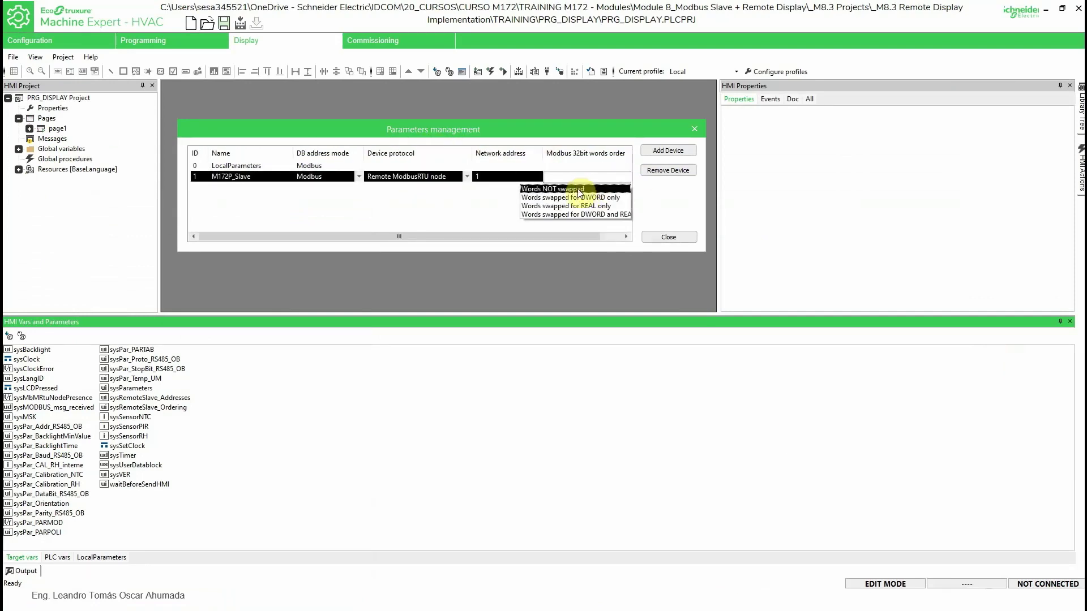
click(578, 190)
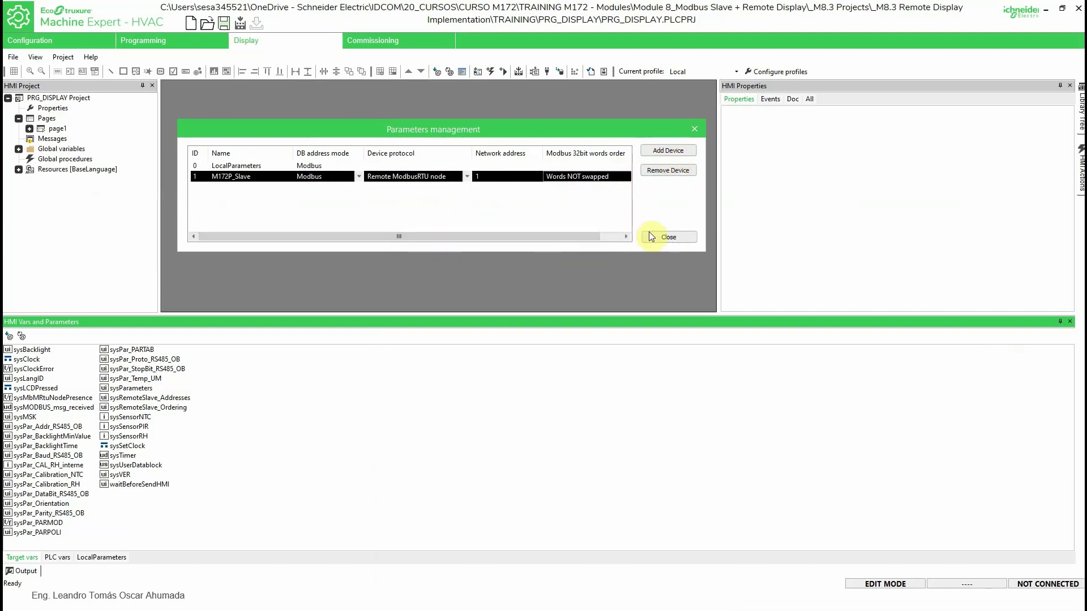
drag(459, 130, 471, 137)
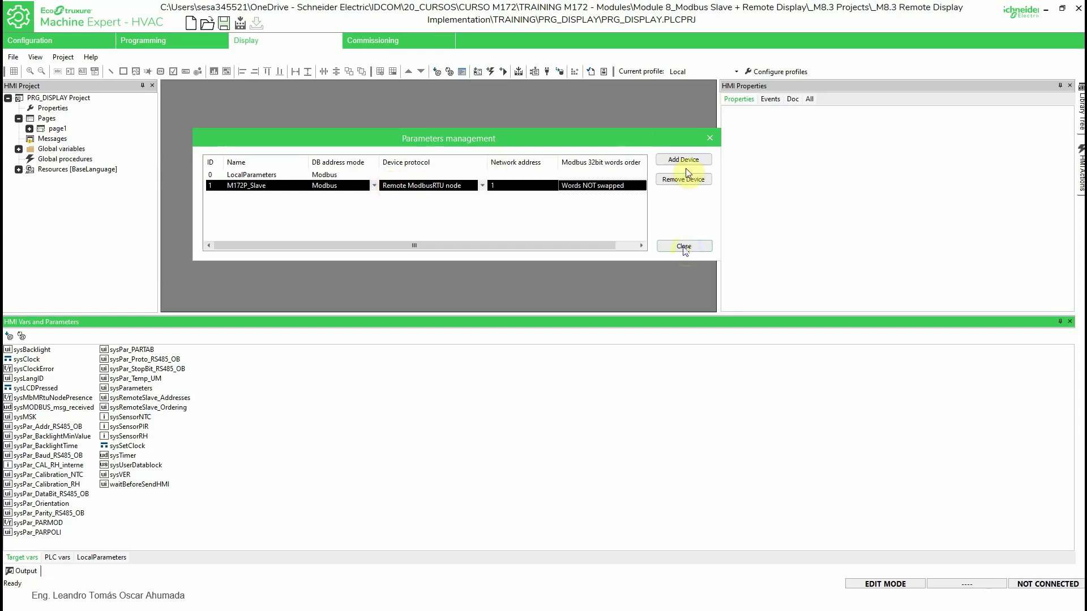
click(685, 247)
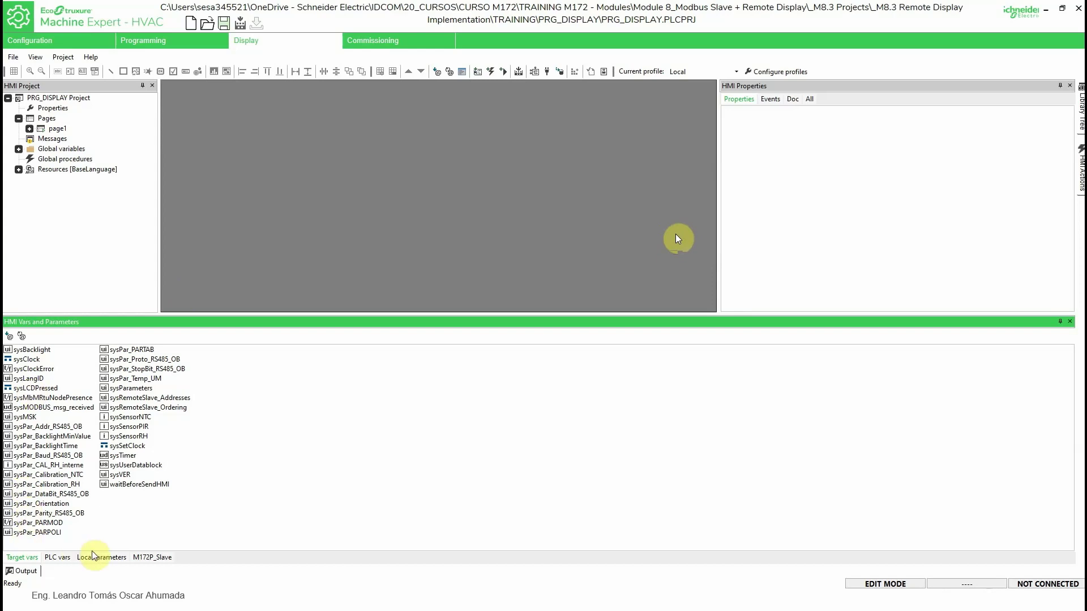
Review the imported M172P_Slave parameter list, including the rCFG_TEMP_SP, rCFG_TEMP_EXP_SP and rIND_TempAmb entries, widening the name column.
click(154, 559)
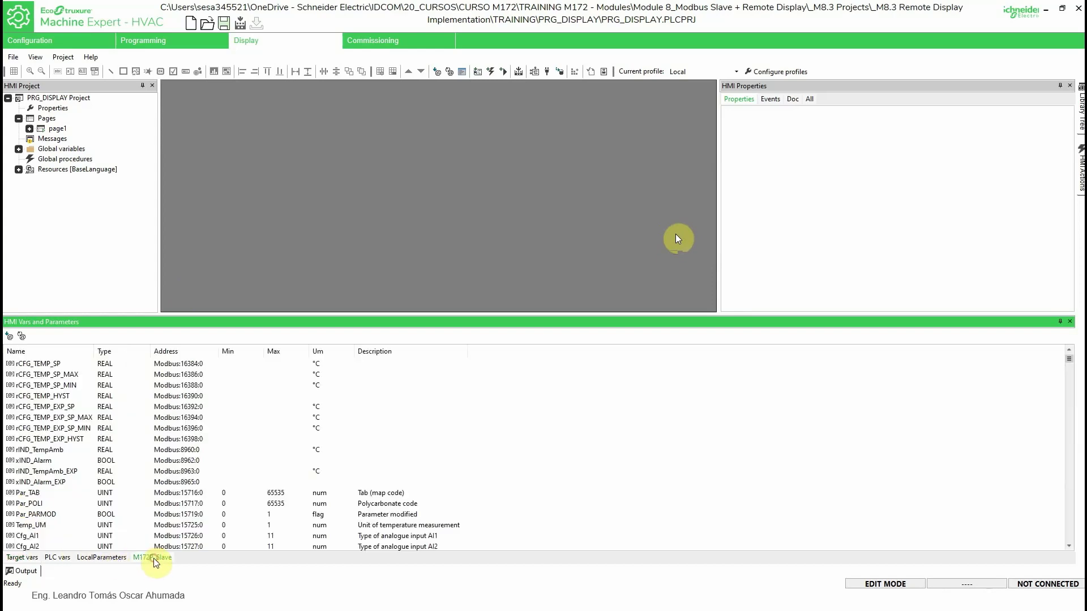
drag(94, 351, 137, 350)
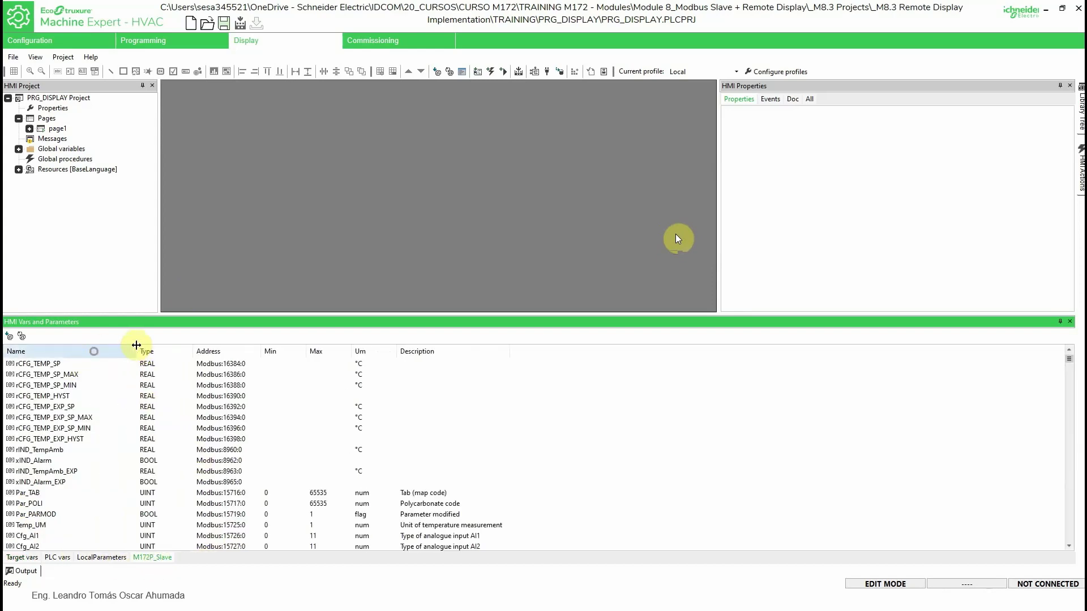
scroll(102, 481, down, 15)
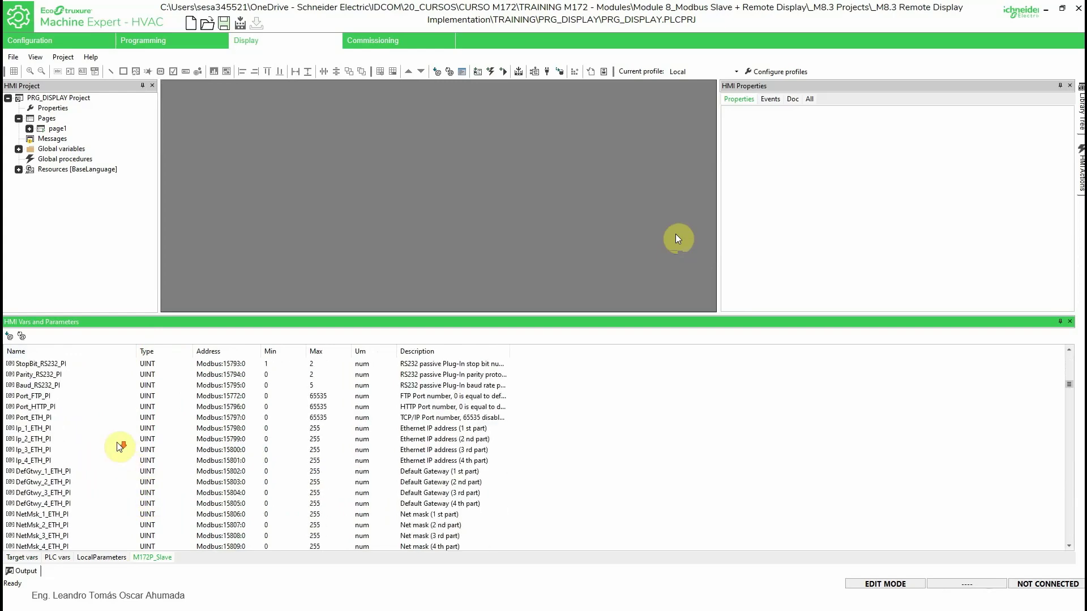
scroll(121, 447, down, 15)
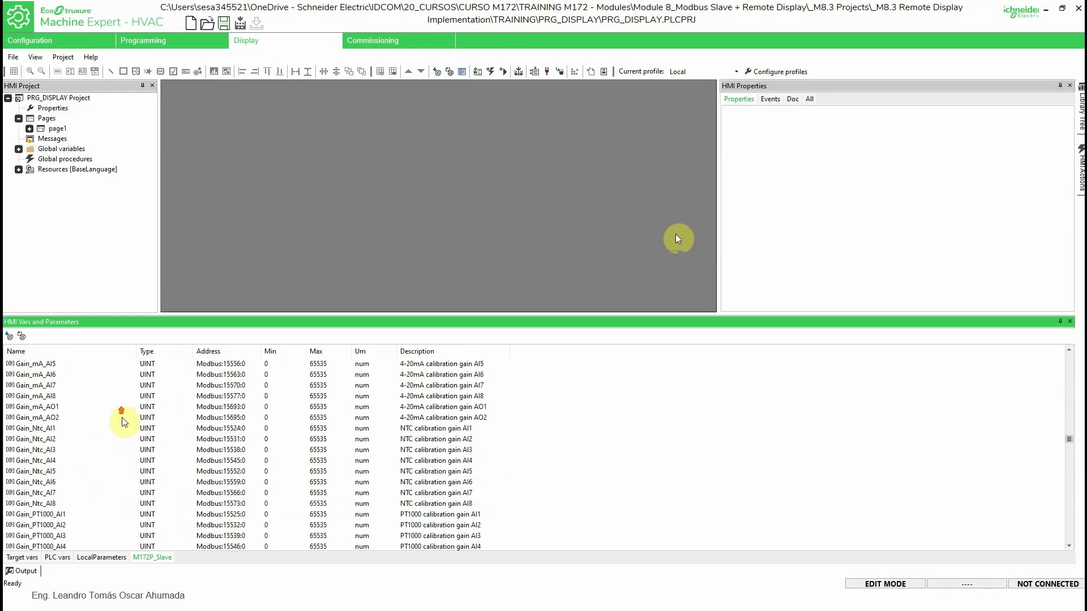
scroll(116, 399, up, 20)
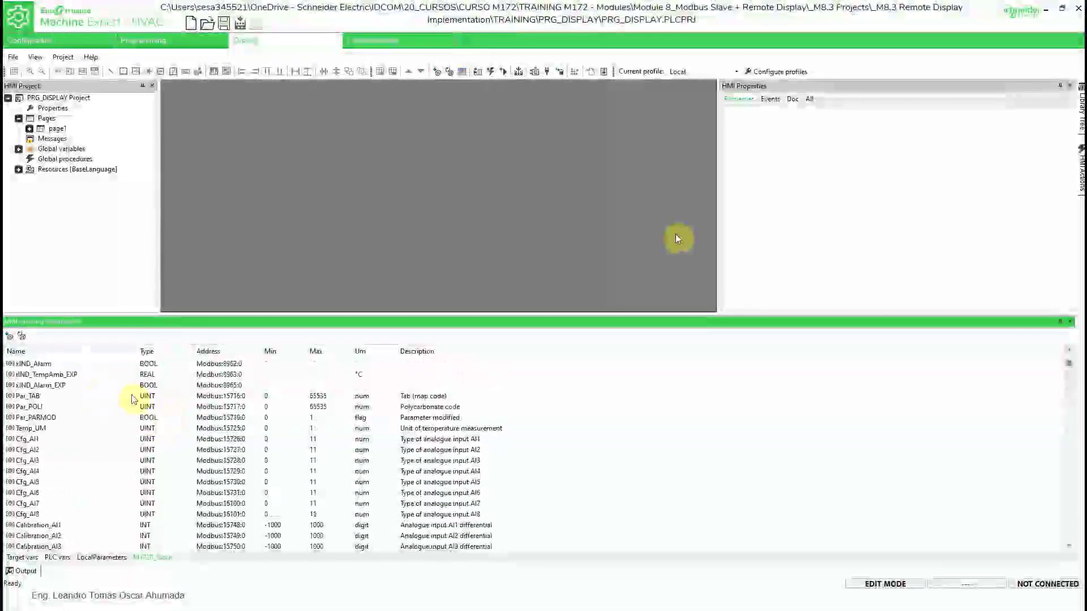
click(44, 365)
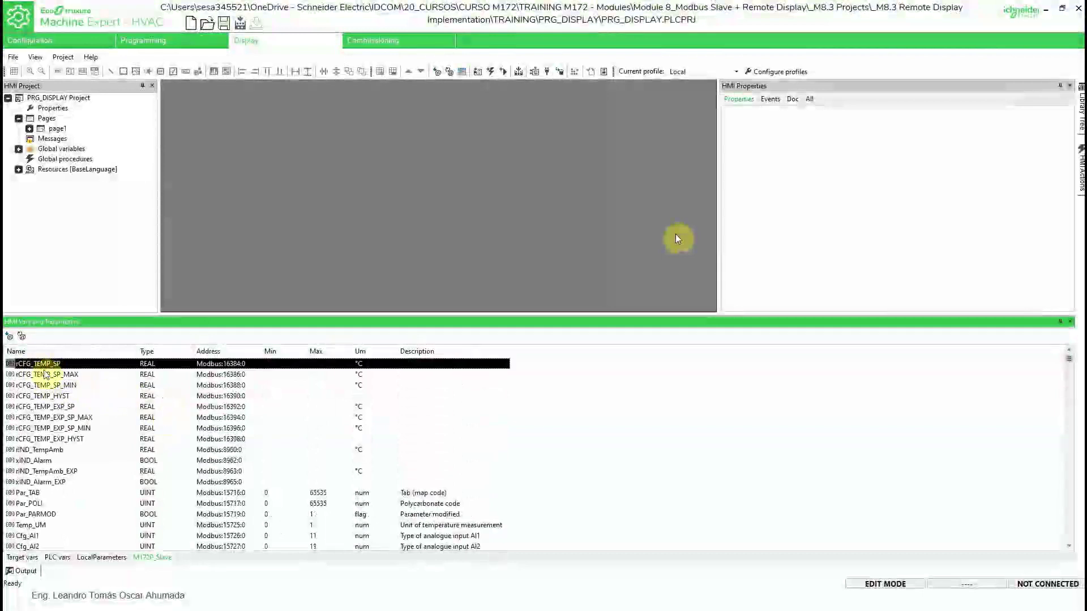
click(118, 408)
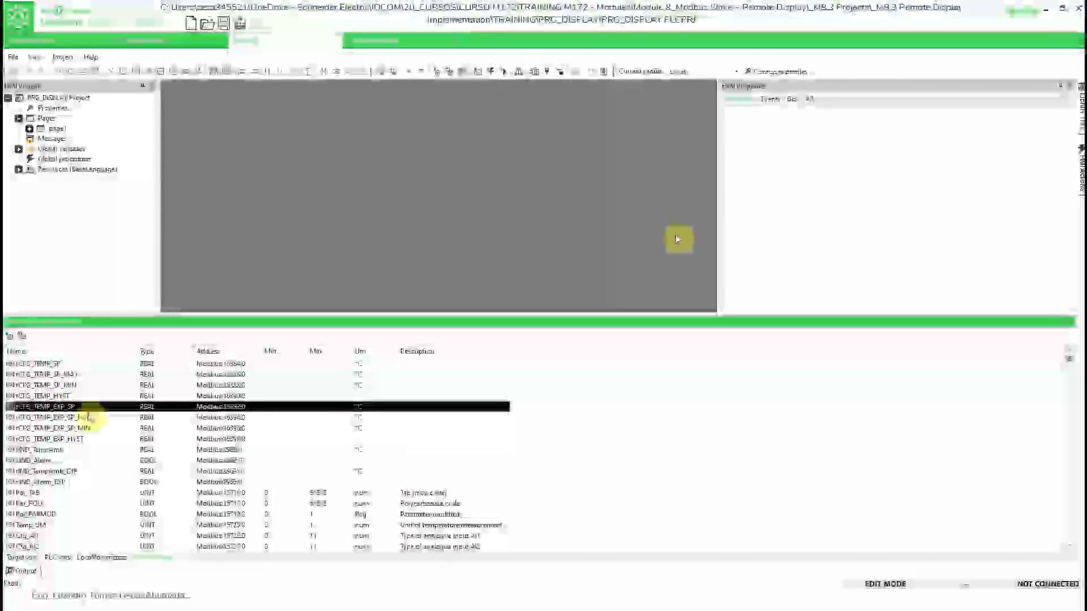
click(55, 451)
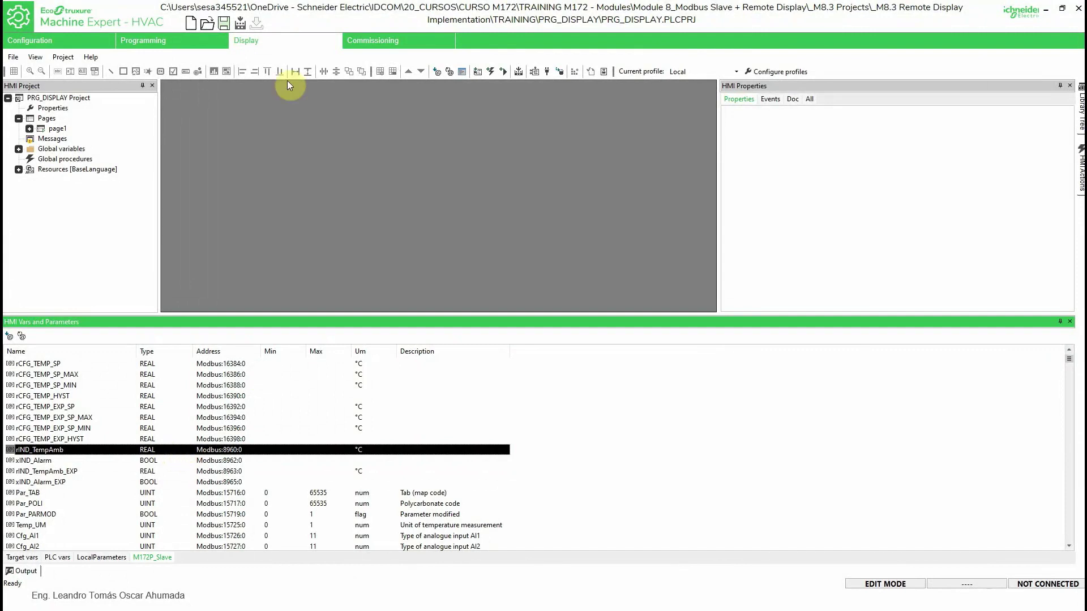
In the display configuration's BIOS parameters, set RemoteSlave1_addr to 1.
click(83, 42)
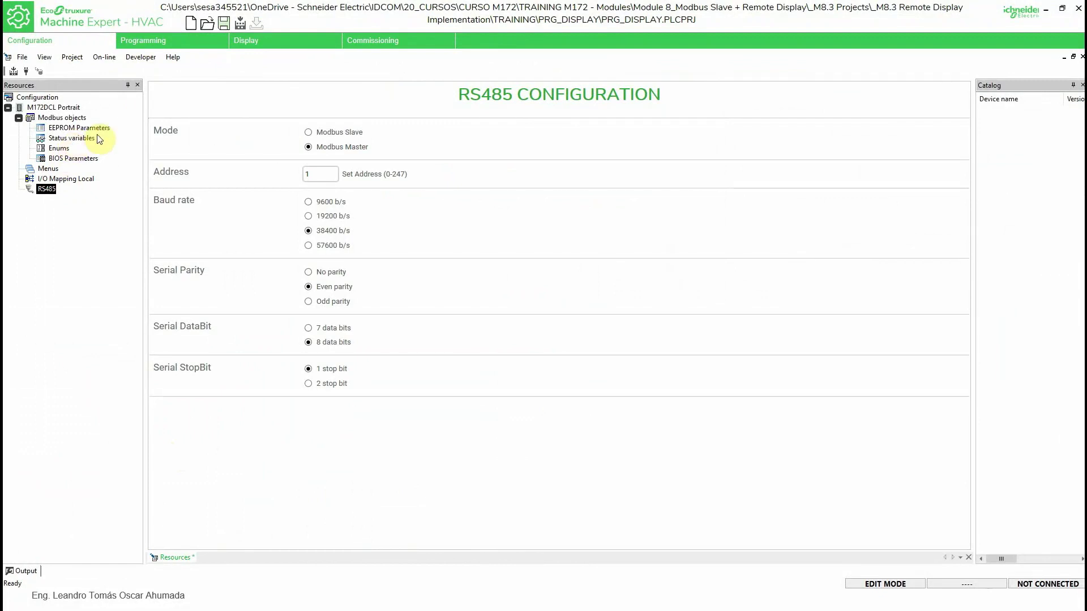
click(67, 159)
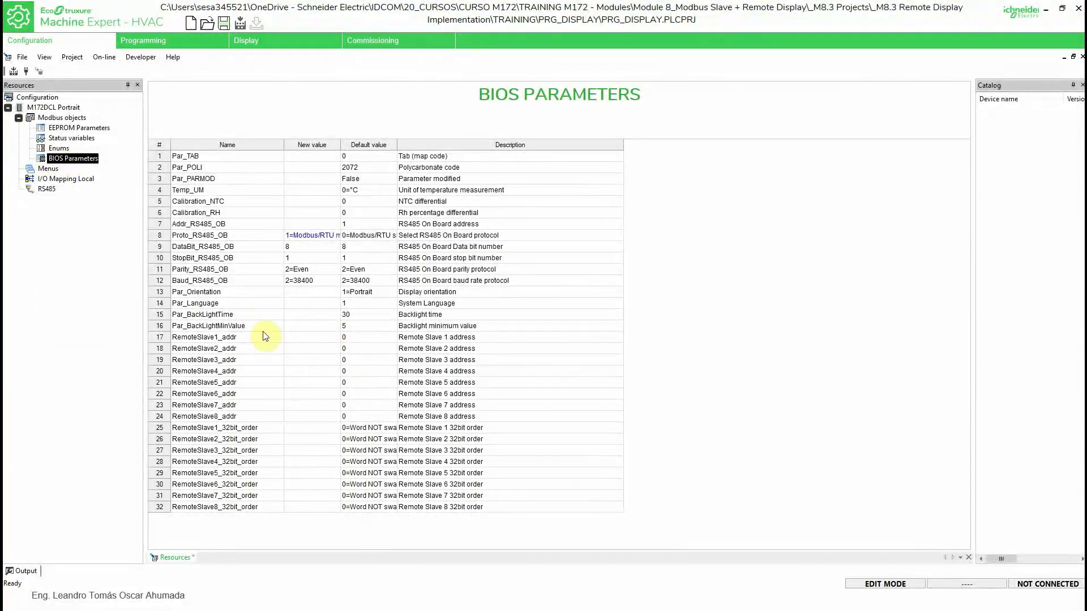
double_click(311, 337)
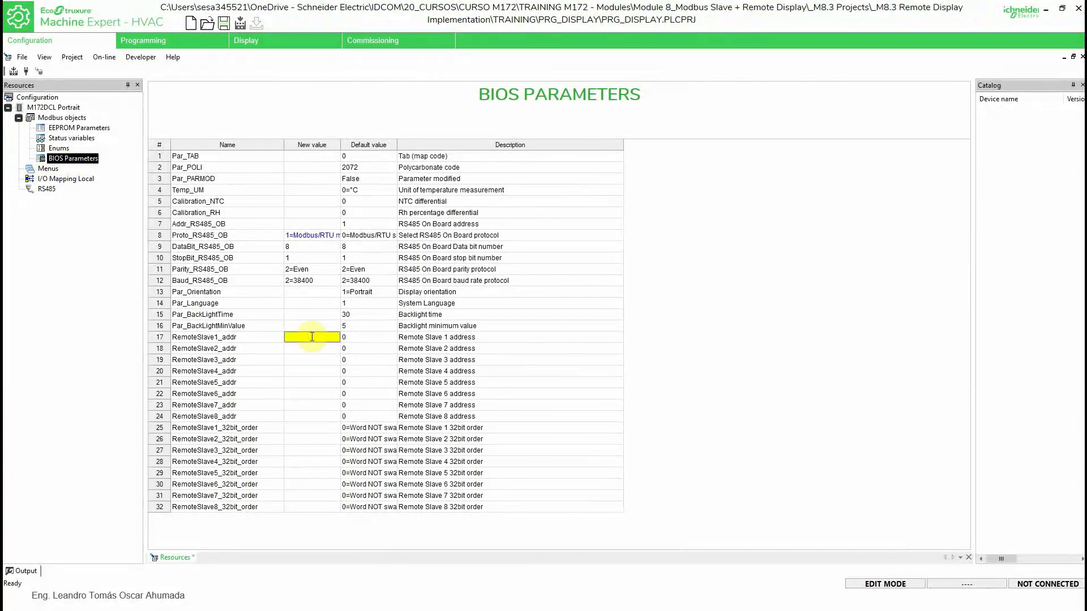
text(1)
key(Return)
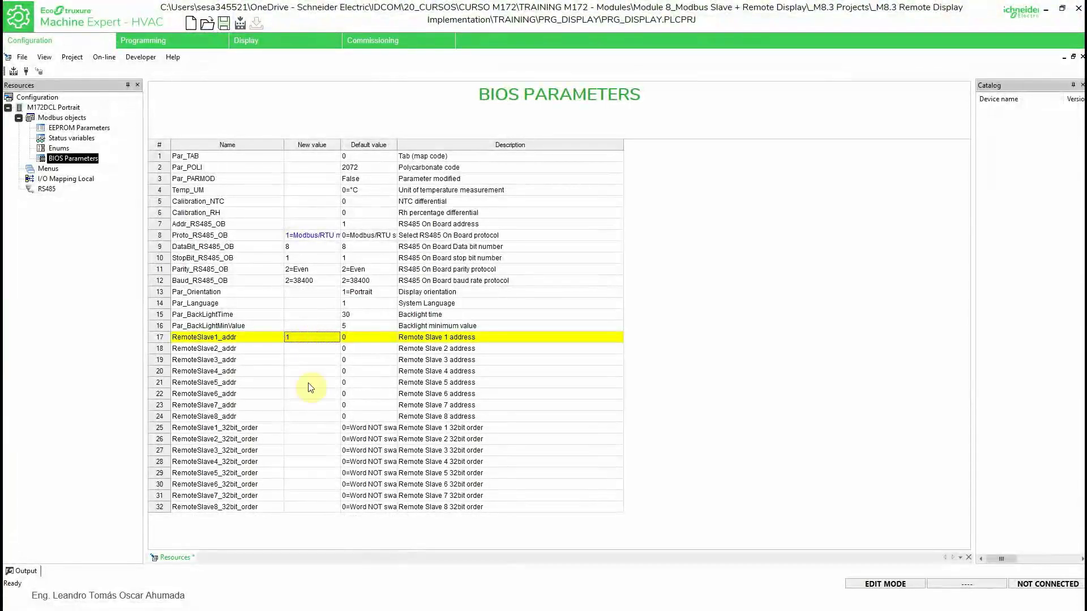
Set RemoteSlave1_32bit_order to 0=Word NOT swapped and widen the new value column.
click(302, 428)
click(335, 428)
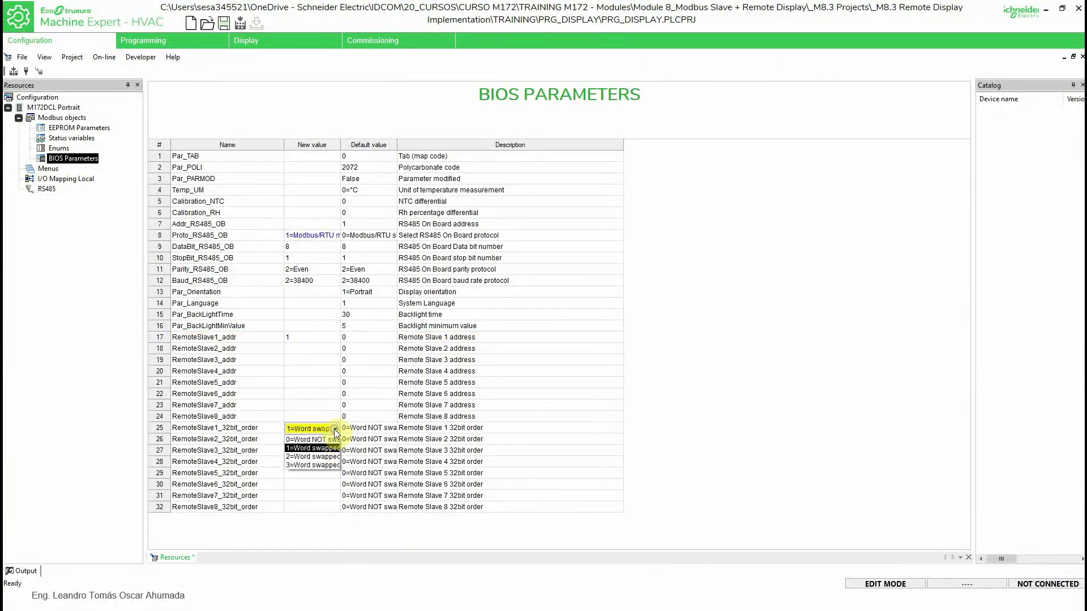
click(314, 440)
key(Return)
drag(340, 145, 395, 145)
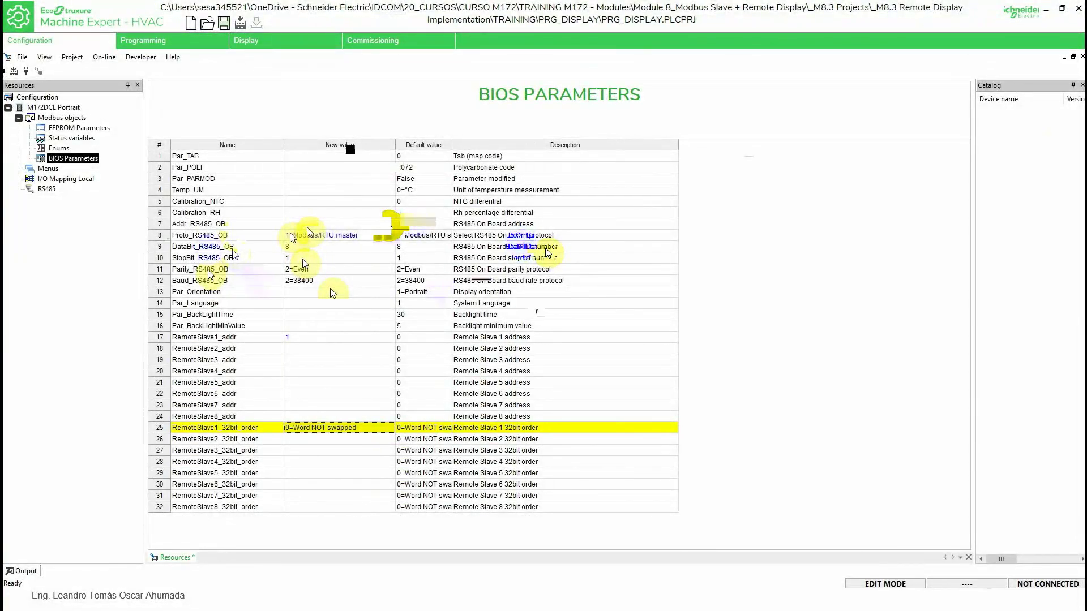
Compile the display project, return to its Display workspace and enlarge the HMI Vars and Parameters area.
click(198, 338)
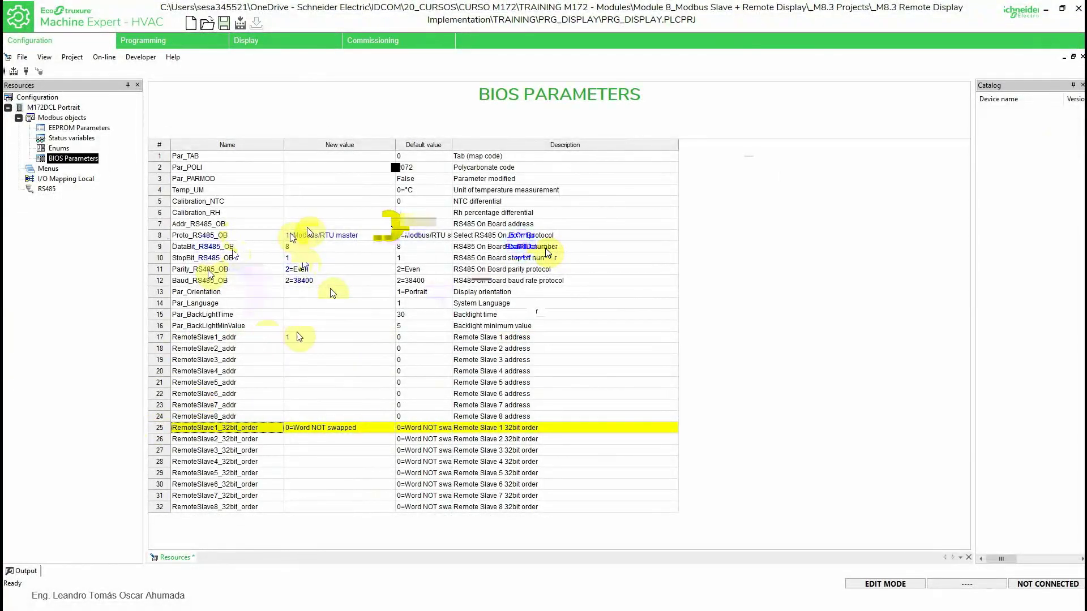
double_click(292, 338)
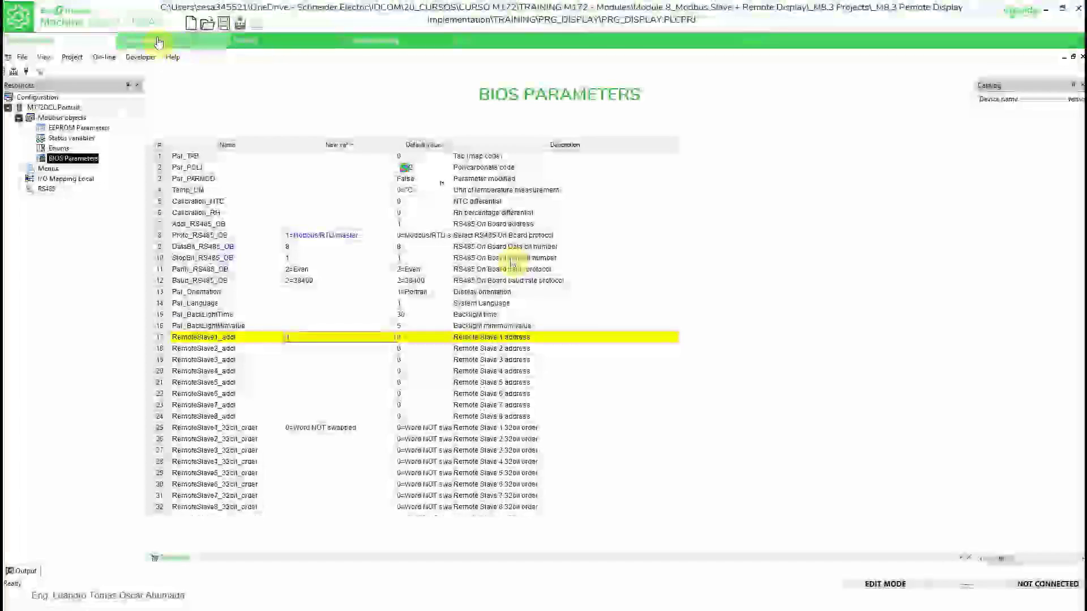
click(13, 71)
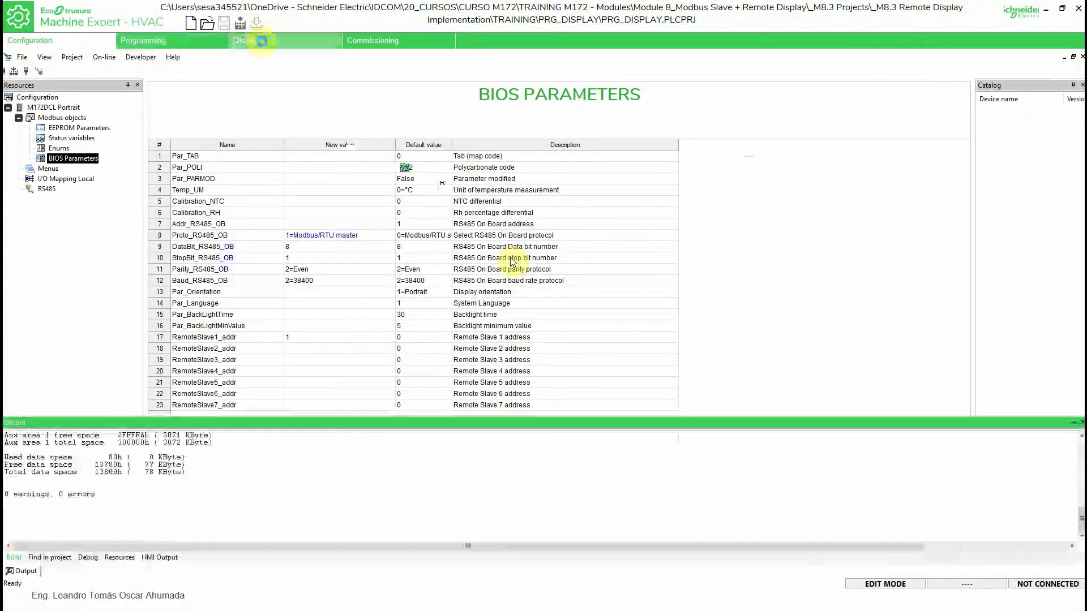
click(265, 43)
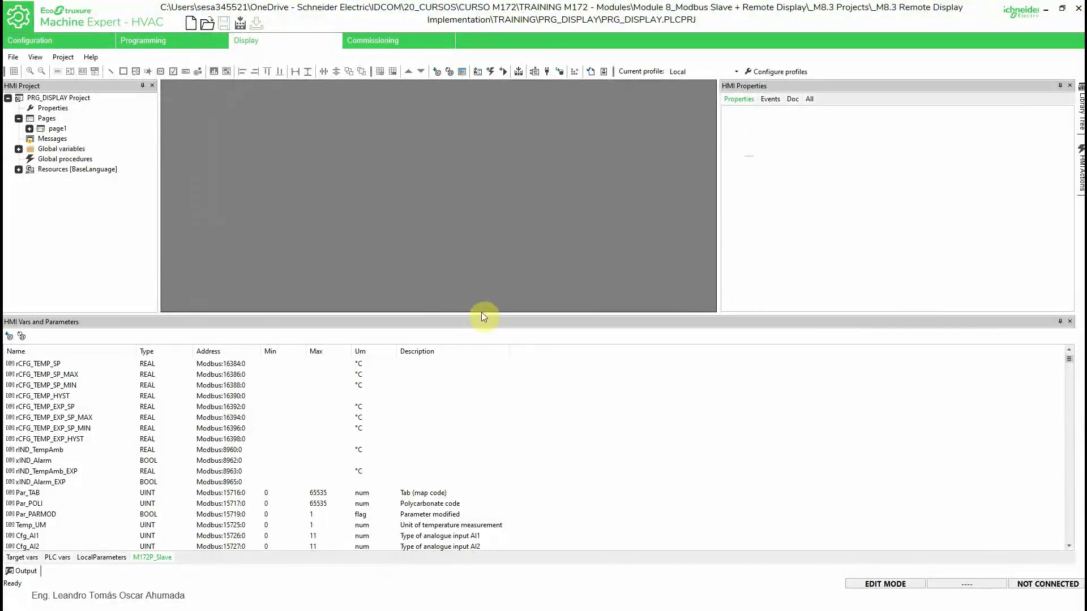
drag(481, 312, 484, 289)
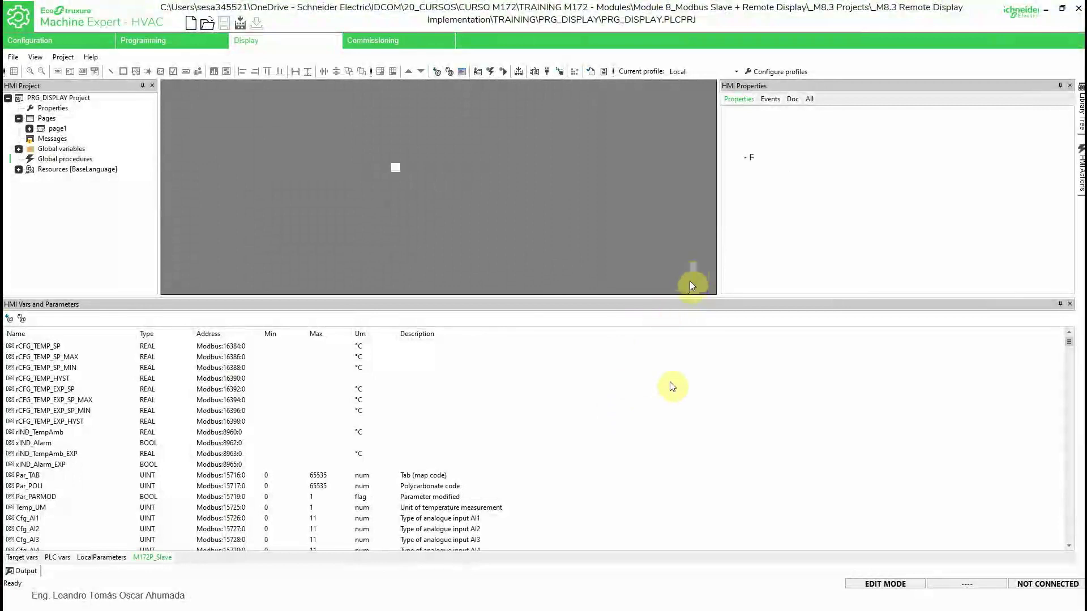
Switch to the Machine.CFN window, open the M172 07-18 I/Os_1 controller's PRG_PLC project and go to its Display workspace.
key(super)
click(655, 601)
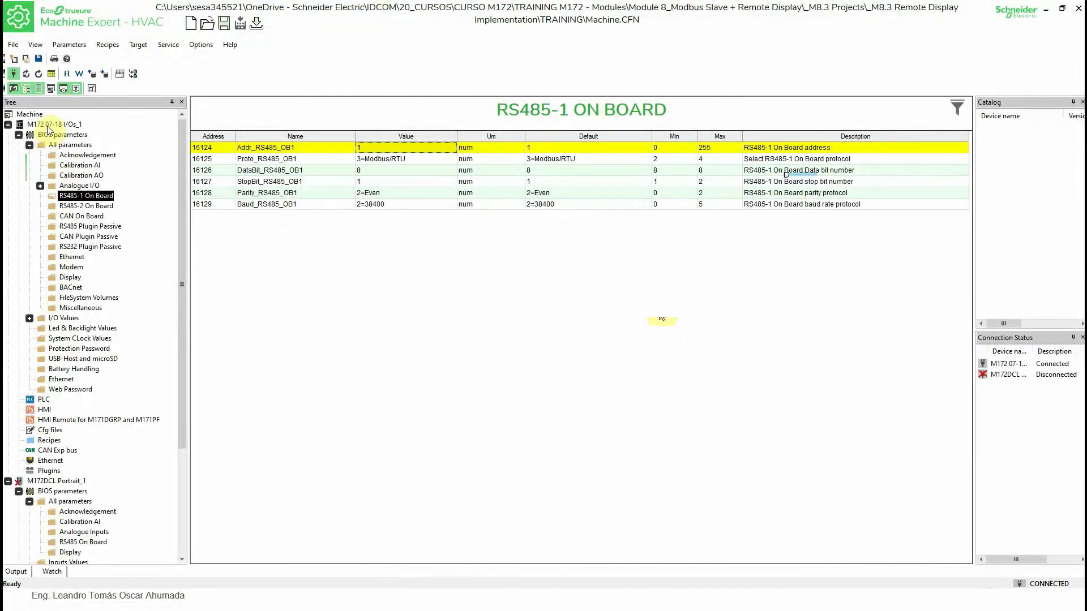
click(48, 126)
click(19, 135)
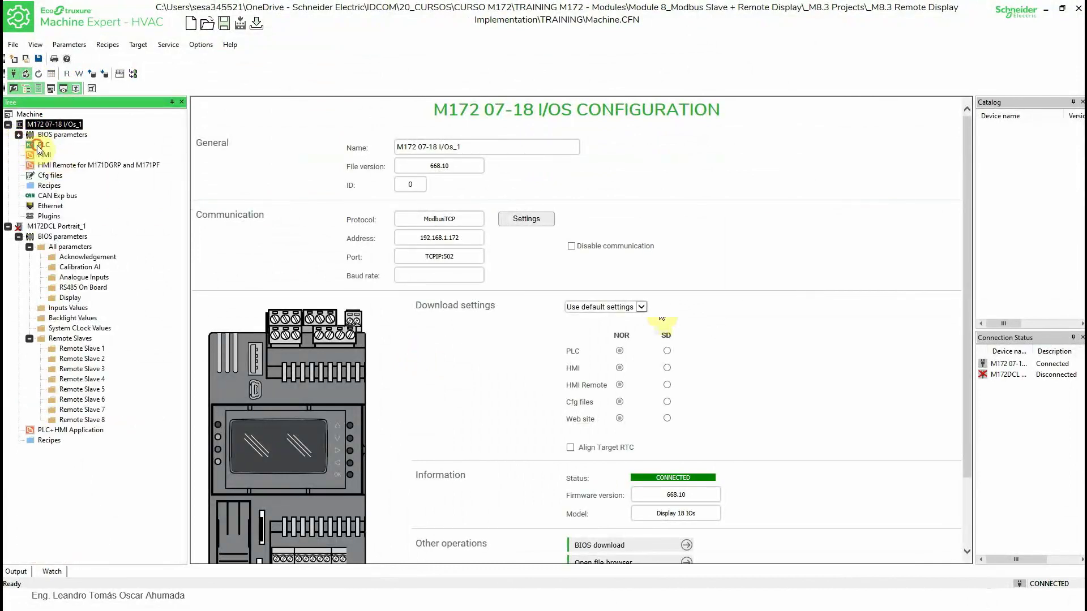
click(39, 147)
click(354, 185)
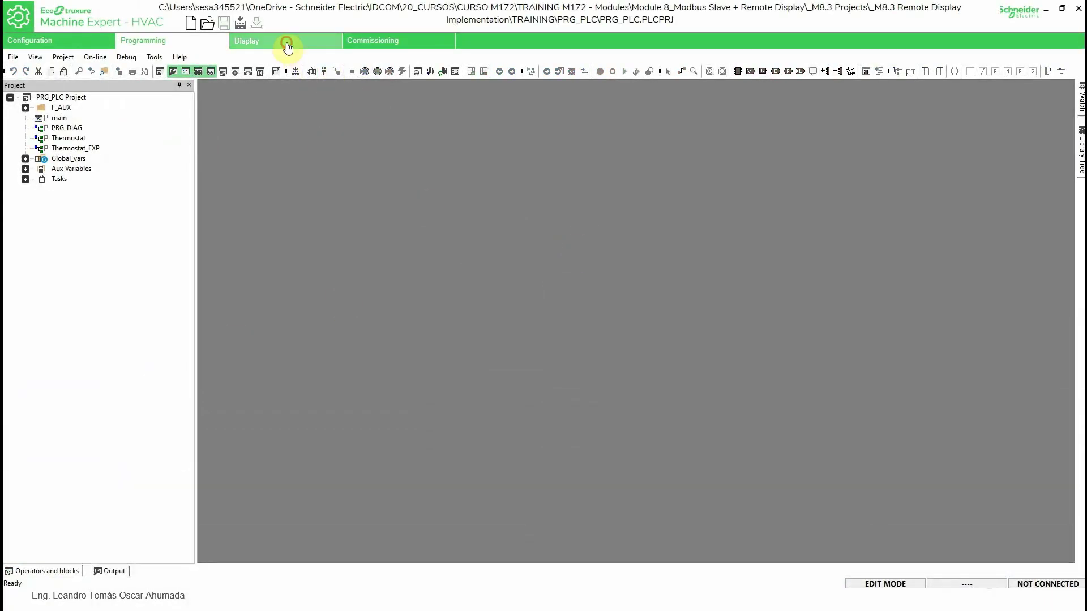
click(287, 48)
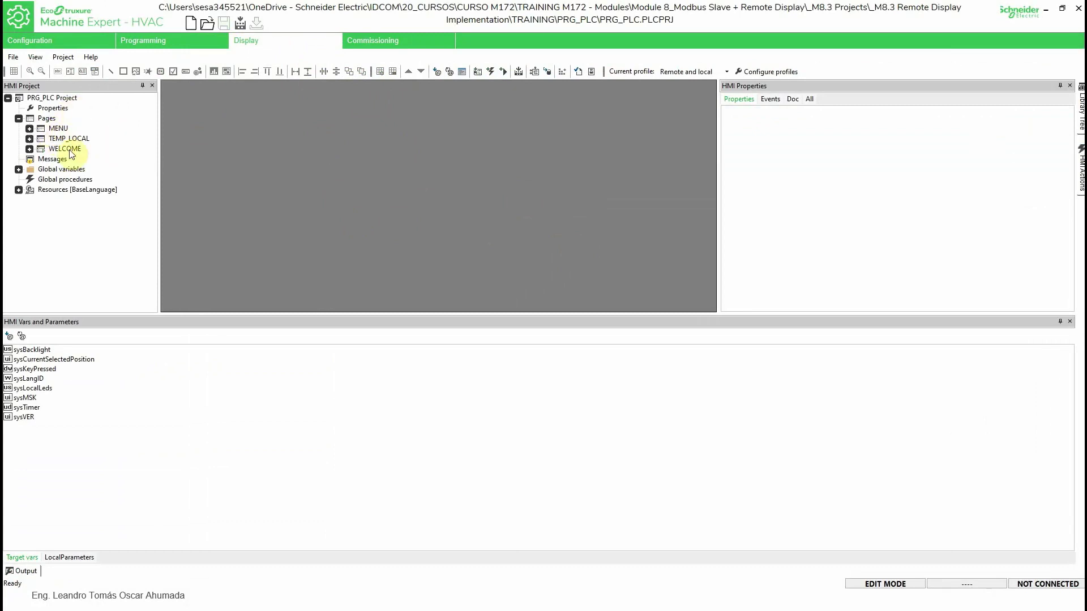
Examine the controller's MENU and WELCOME pages, selecting the LTA logo image on the WELCOME page.
double_click(59, 129)
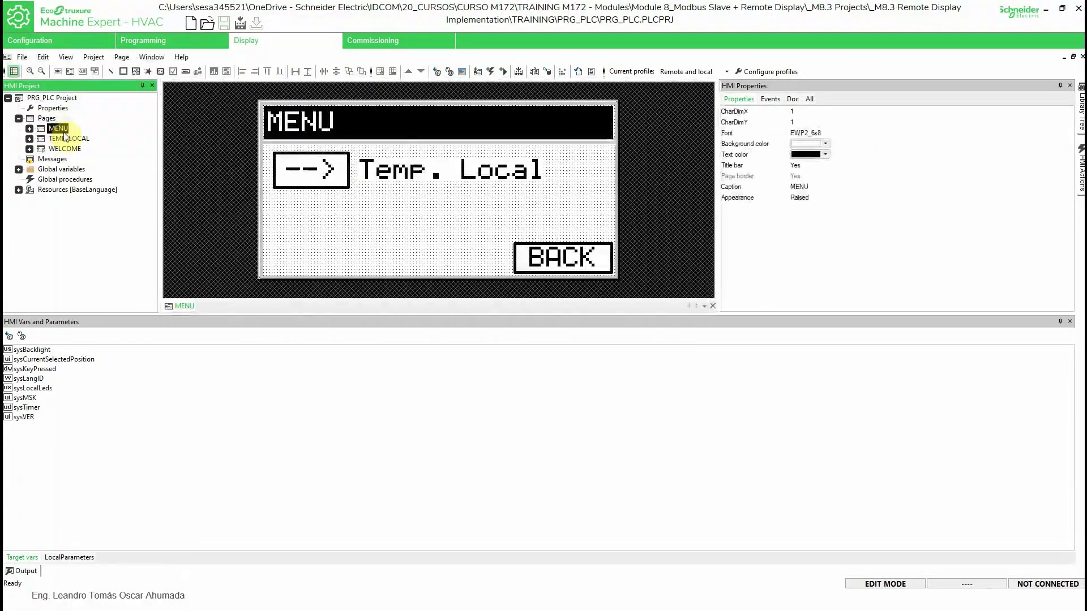
double_click(65, 148)
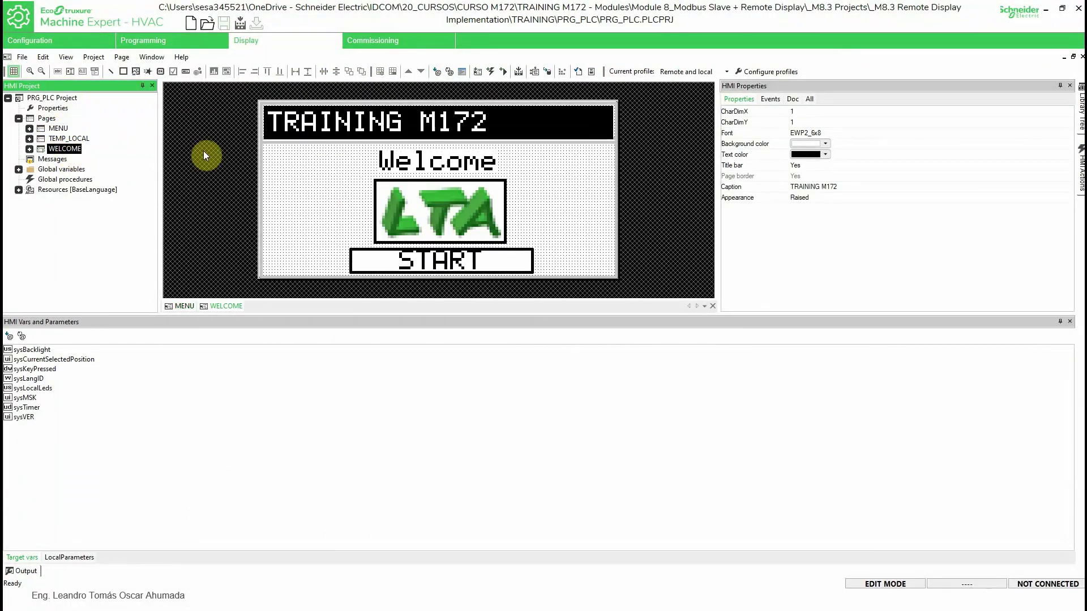
click(466, 199)
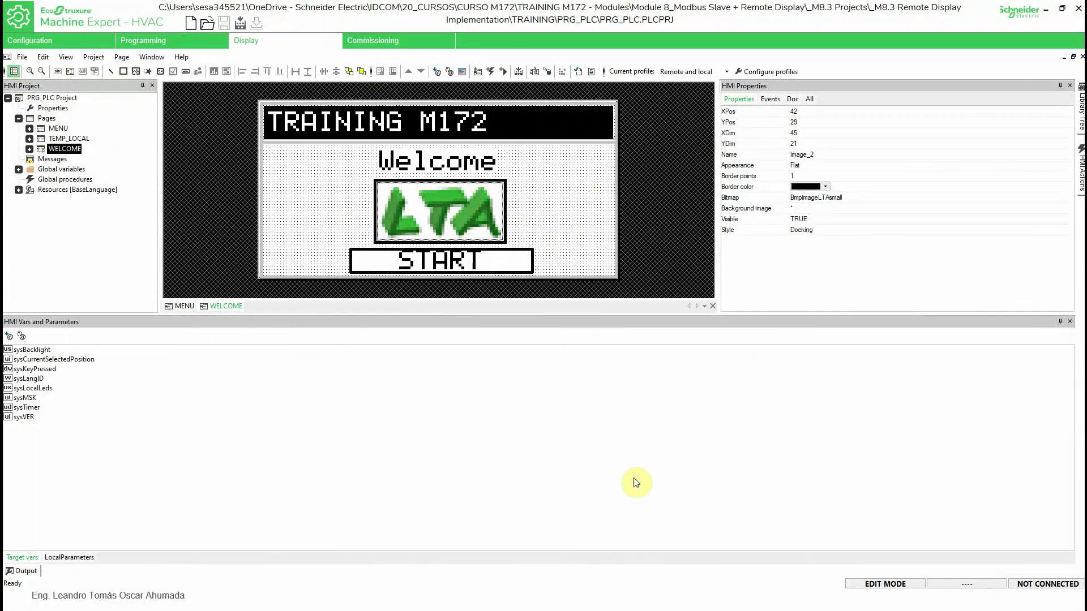
Switch to the PRG_DISPLAY project window, expand its Resources and shrink the HMI Vars and Parameters area.
key(super)
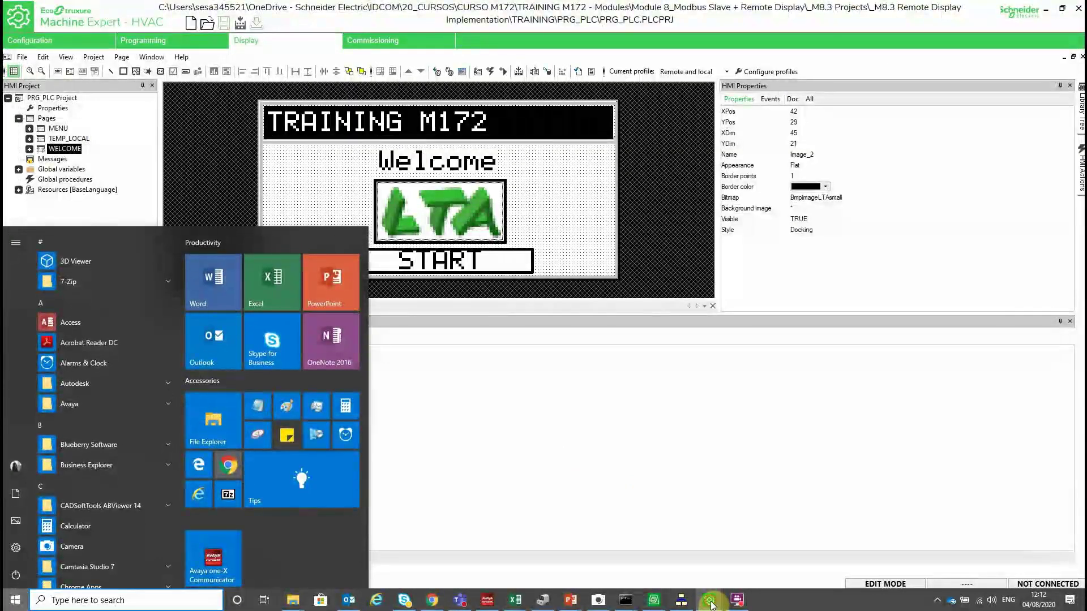
mouse_move(709, 601)
click(674, 549)
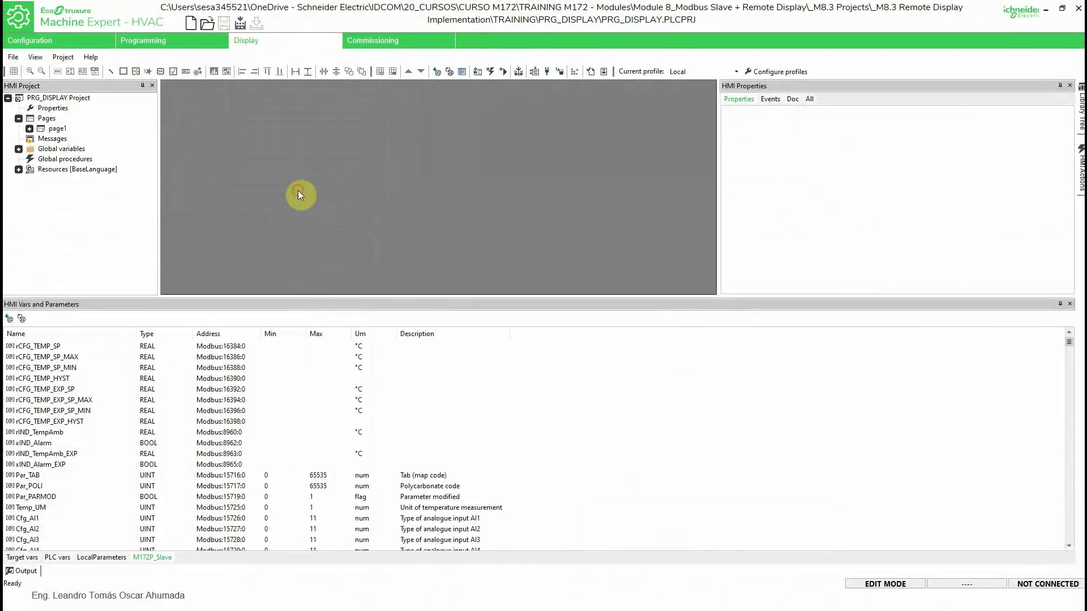
click(19, 169)
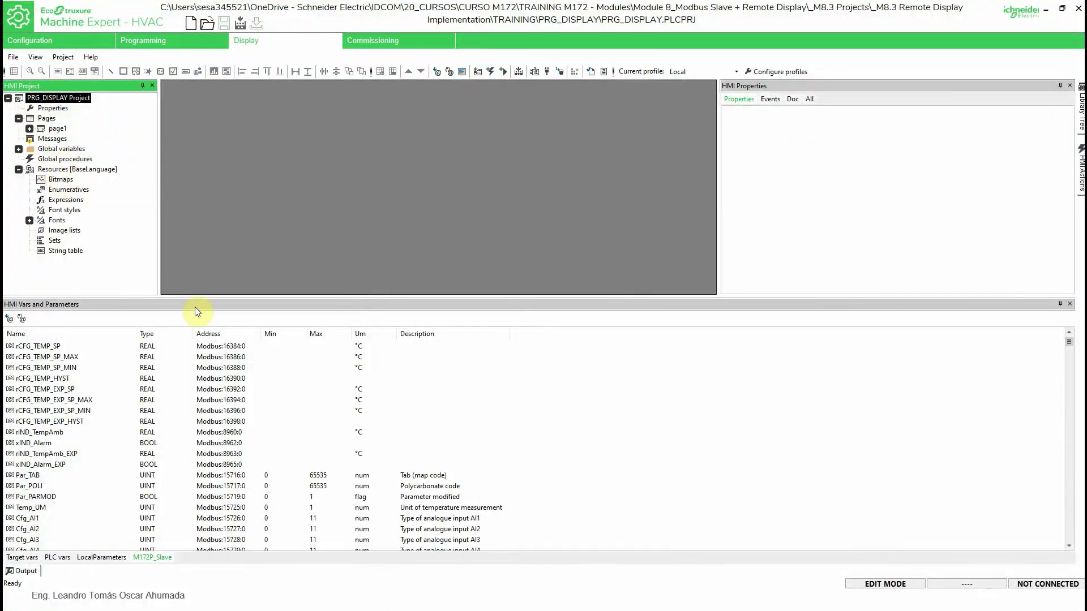
drag(200, 296, 195, 368)
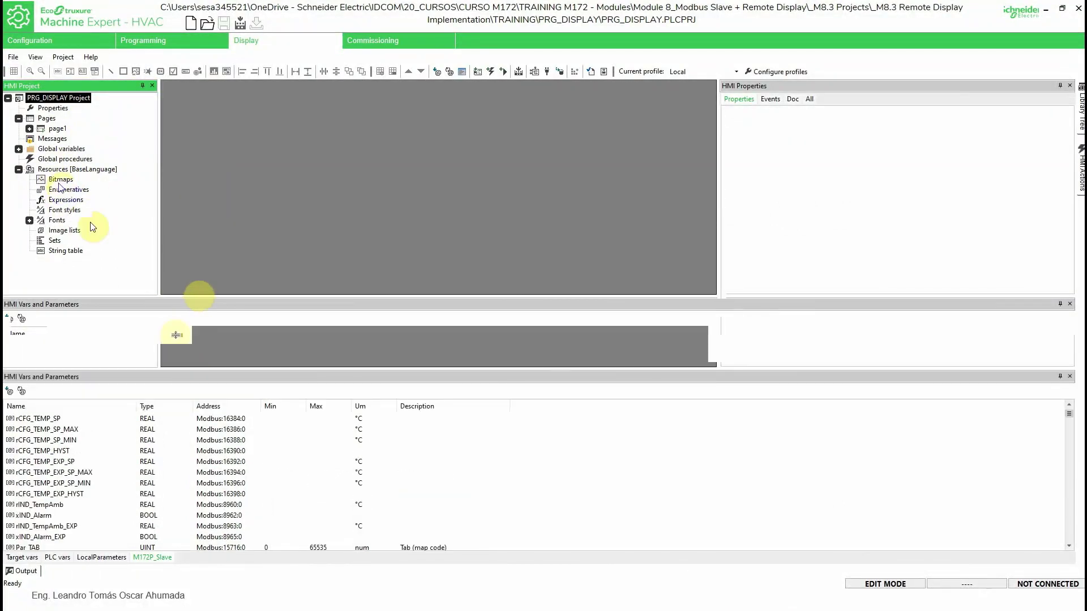
Start importing a bitmap into the display project's Bitmaps resources and browse for the source file in an enlarged file window.
click(59, 180)
right_click(59, 180)
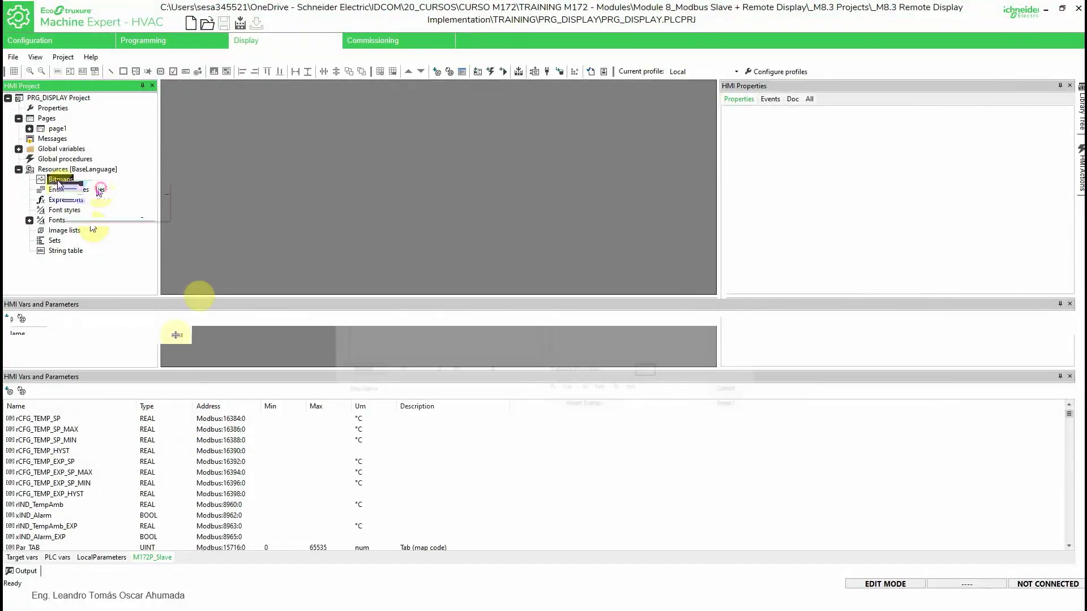
click(91, 188)
click(355, 372)
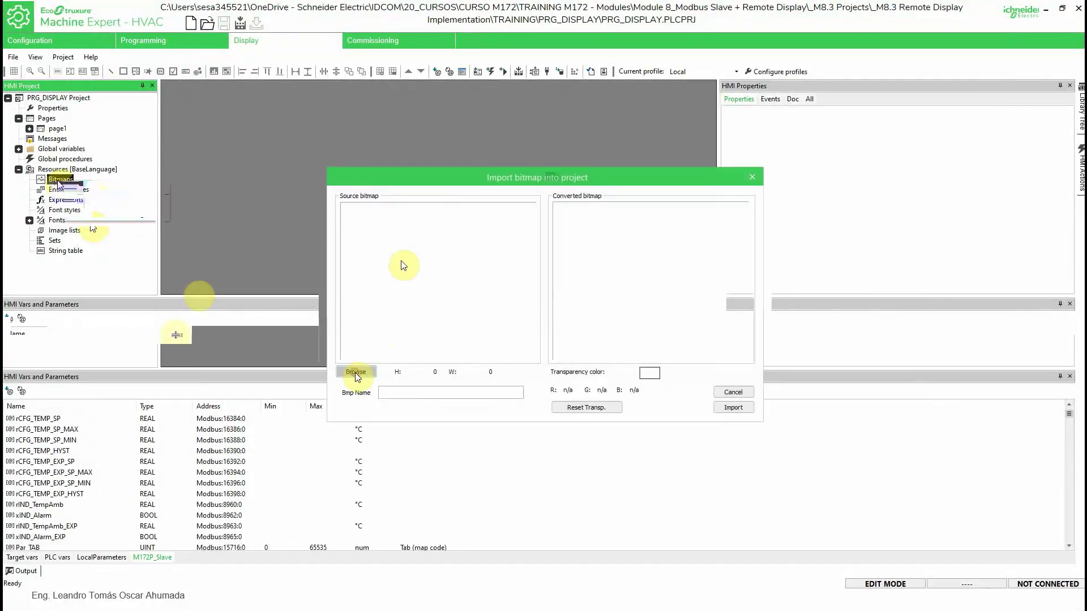
drag(602, 164, 445, 84)
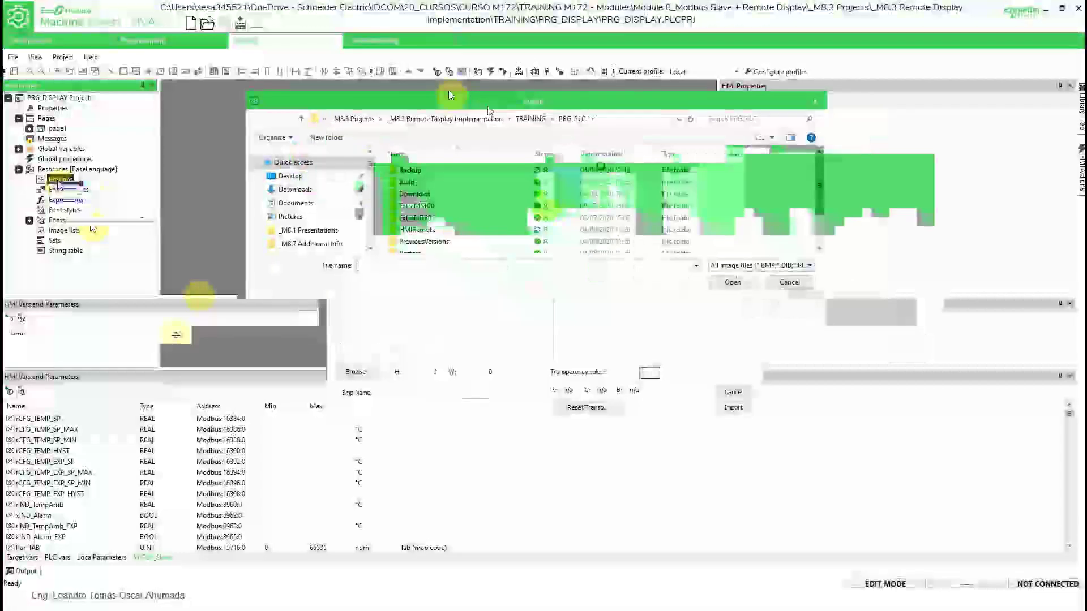
drag(775, 271, 910, 361)
Pick IMAGE_LTA_M172D.bmp from the module's _M8.7 Additional Info folder and import it as BmpIMAGE_LTA_M172D.
click(629, 98)
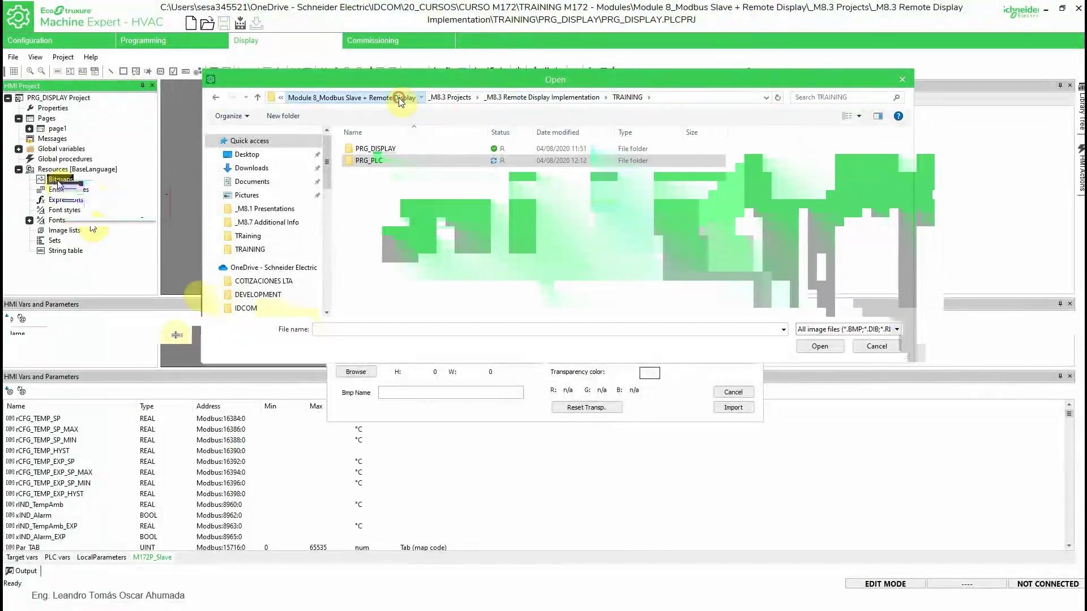
click(399, 98)
click(385, 185)
double_click(386, 184)
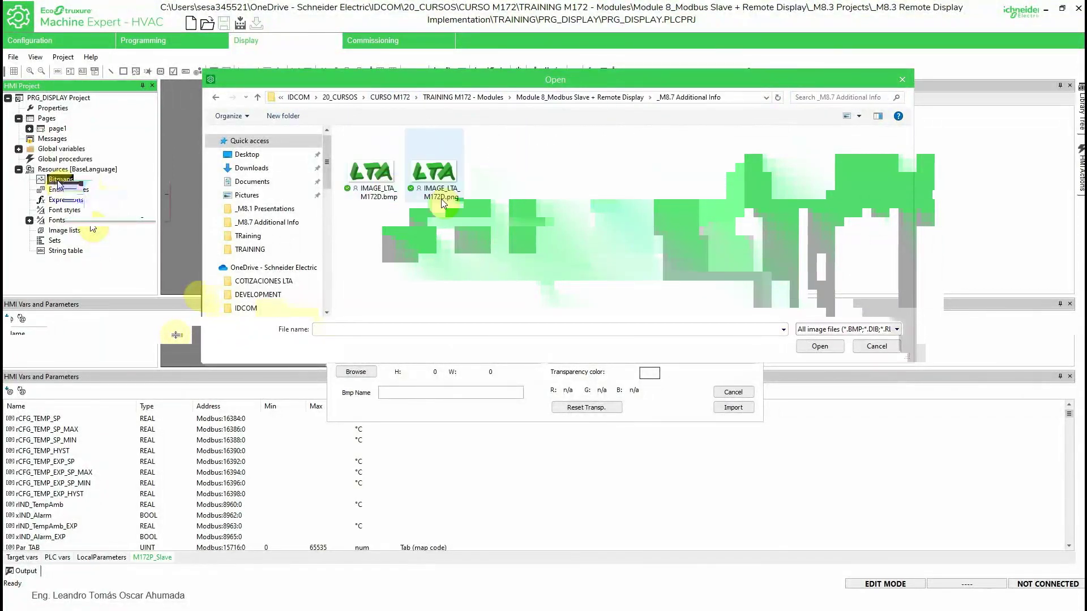
click(371, 173)
click(810, 348)
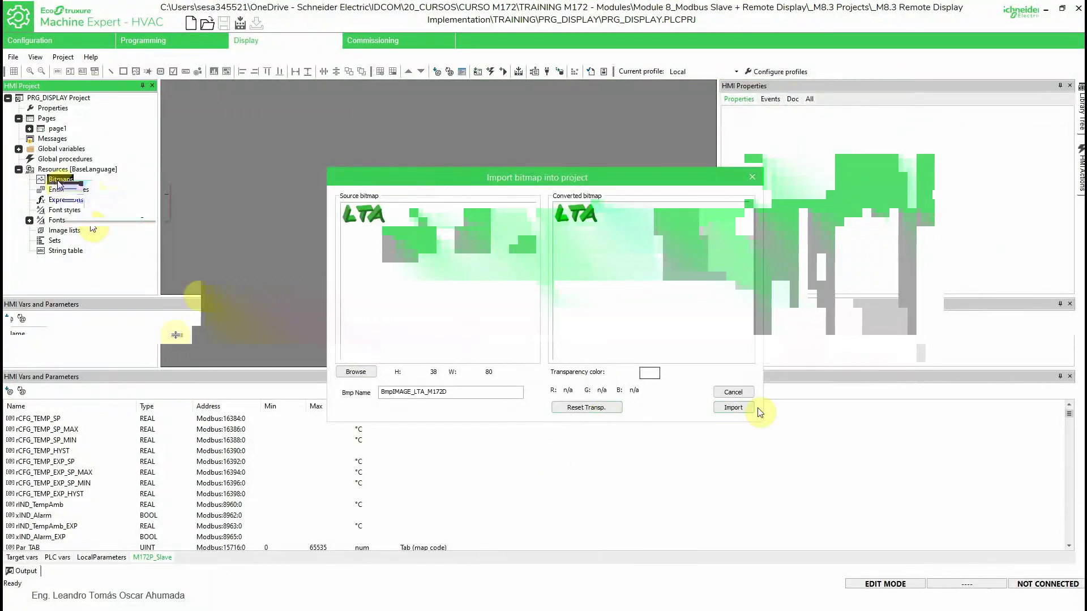
click(733, 407)
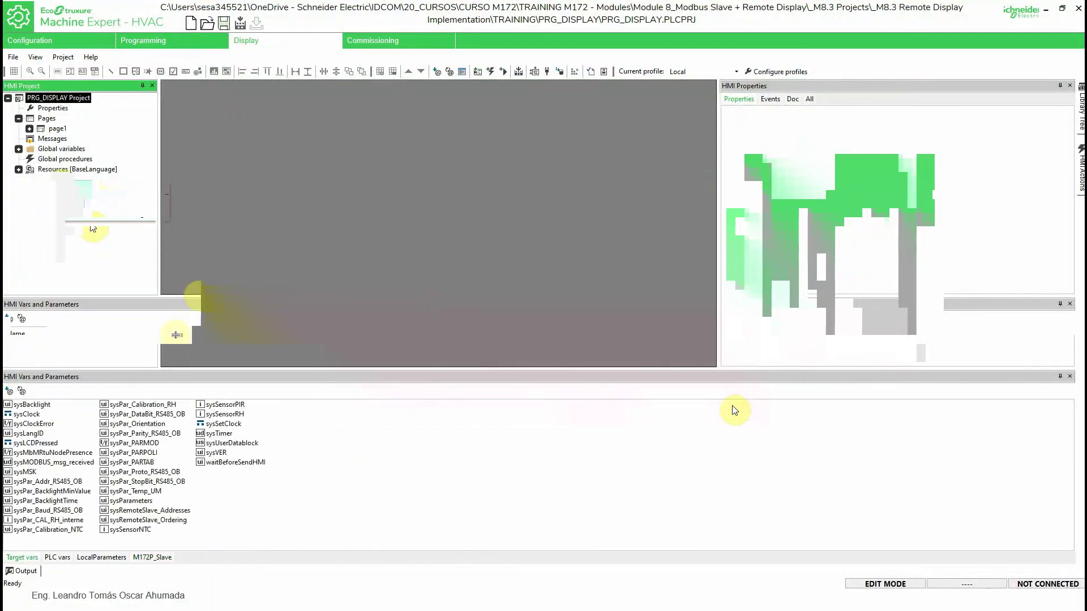
Expand the project's Resources and Bitmaps and select the imported BmpIMAGE_LTA_M172D bitmap.
click(19, 169)
click(29, 179)
click(92, 190)
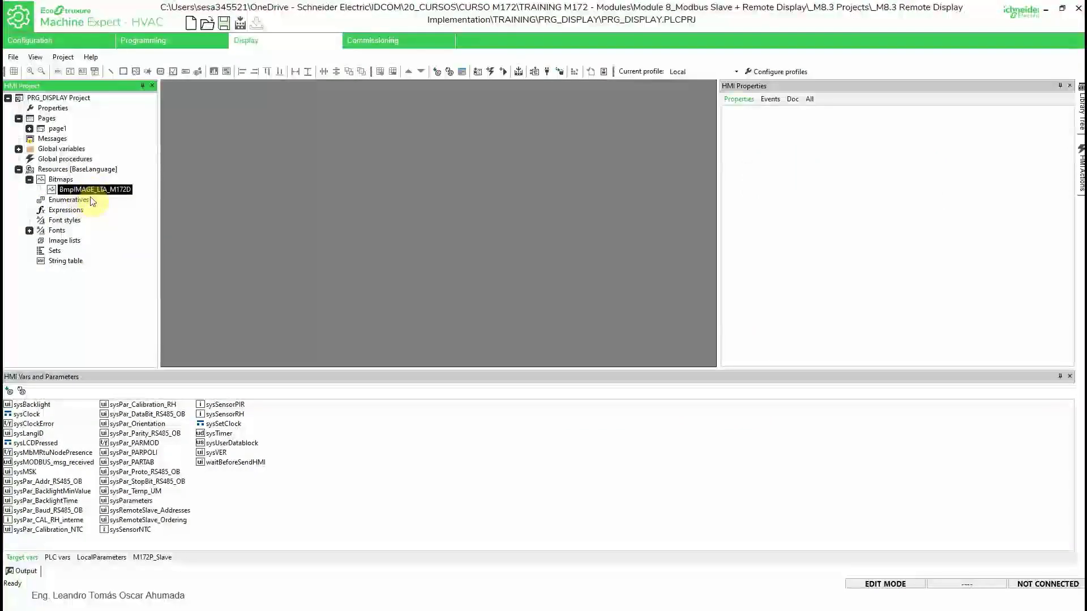
Open page1 for editing, fit the whole page in view and collapse the HMI Vars and Parameters area.
click(55, 130)
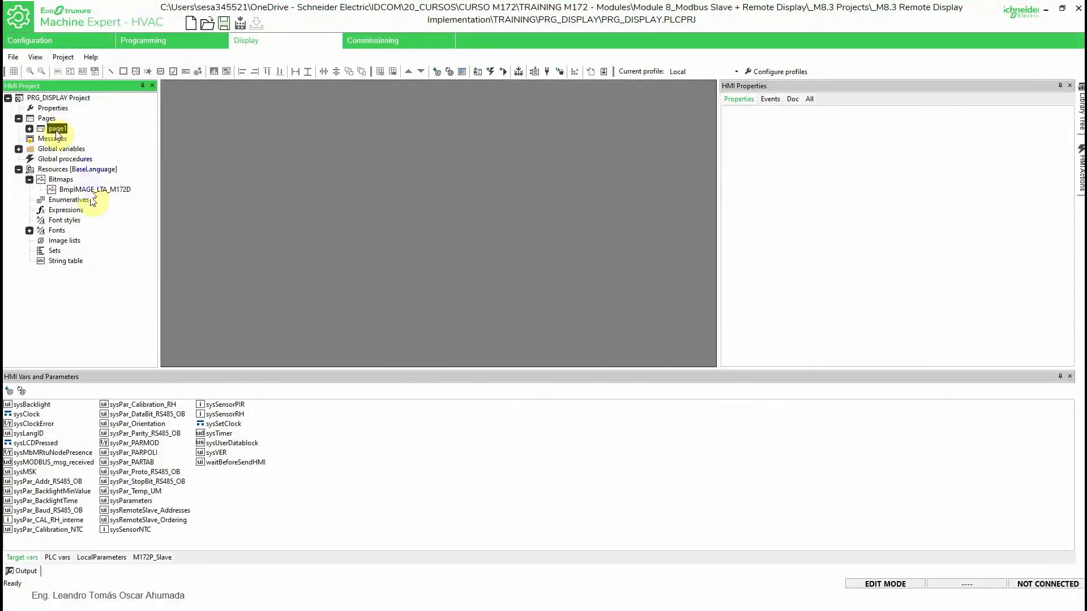
double_click(56, 130)
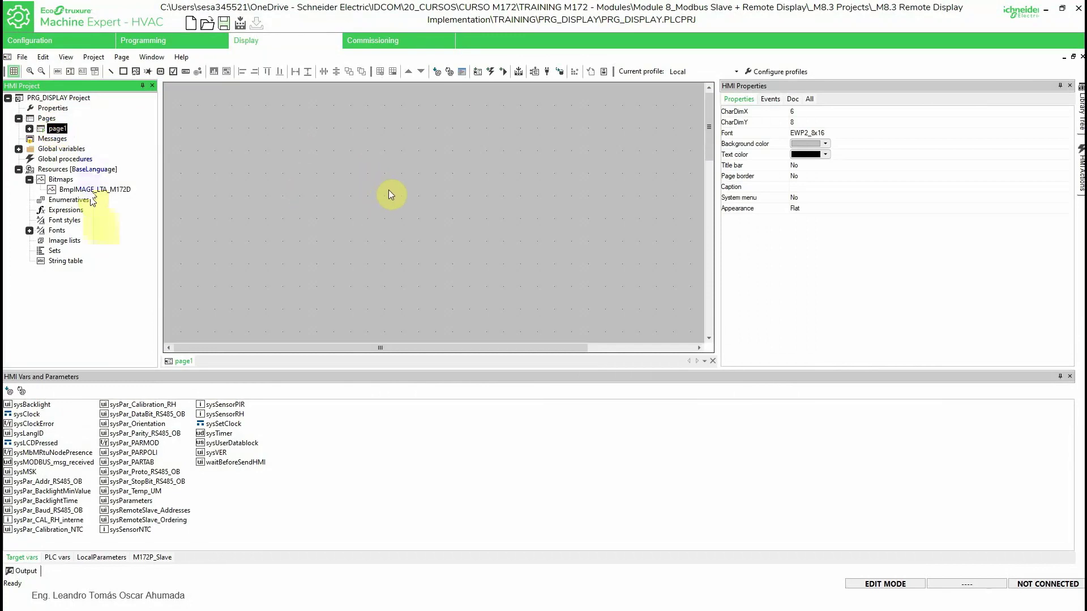
click(42, 71)
click(42, 71)
click(42, 71)
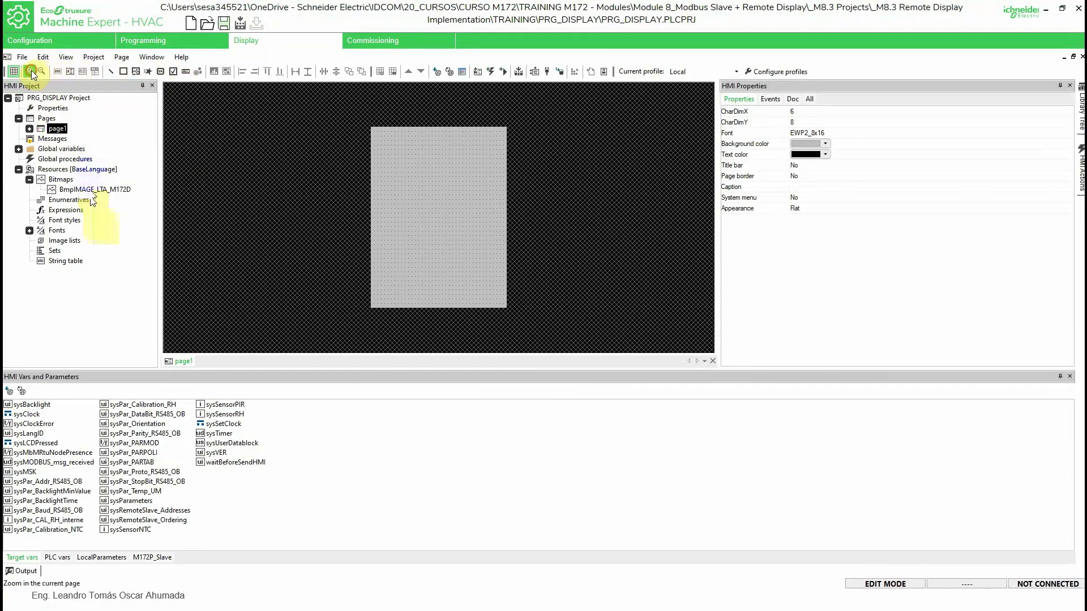
click(30, 71)
click(1059, 377)
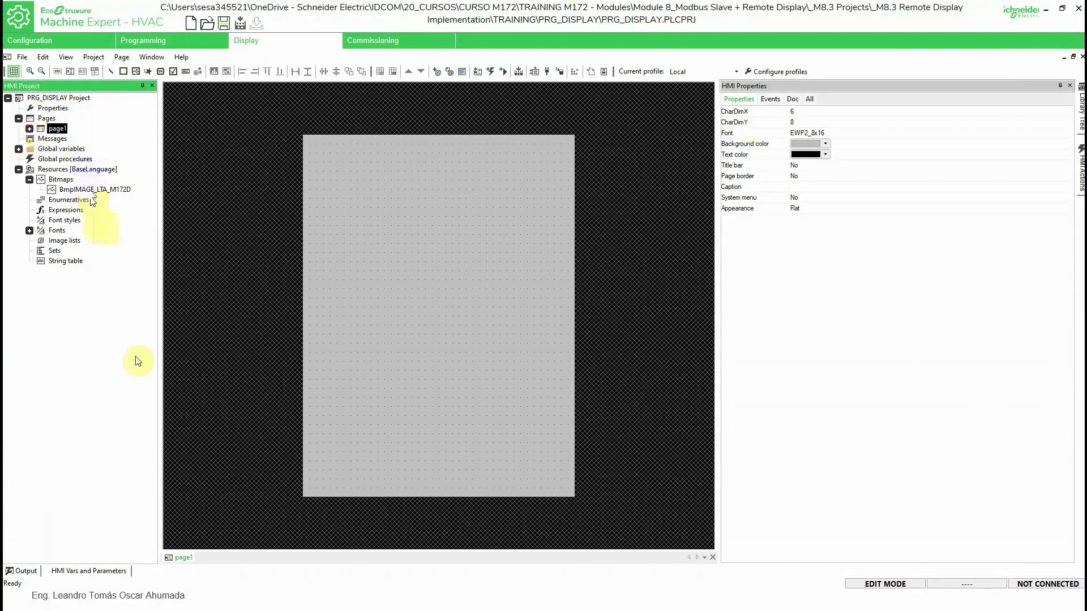
Rename page1 as WELCOME, matching the controller's welcome page, and reopen it for editing.
key(super)
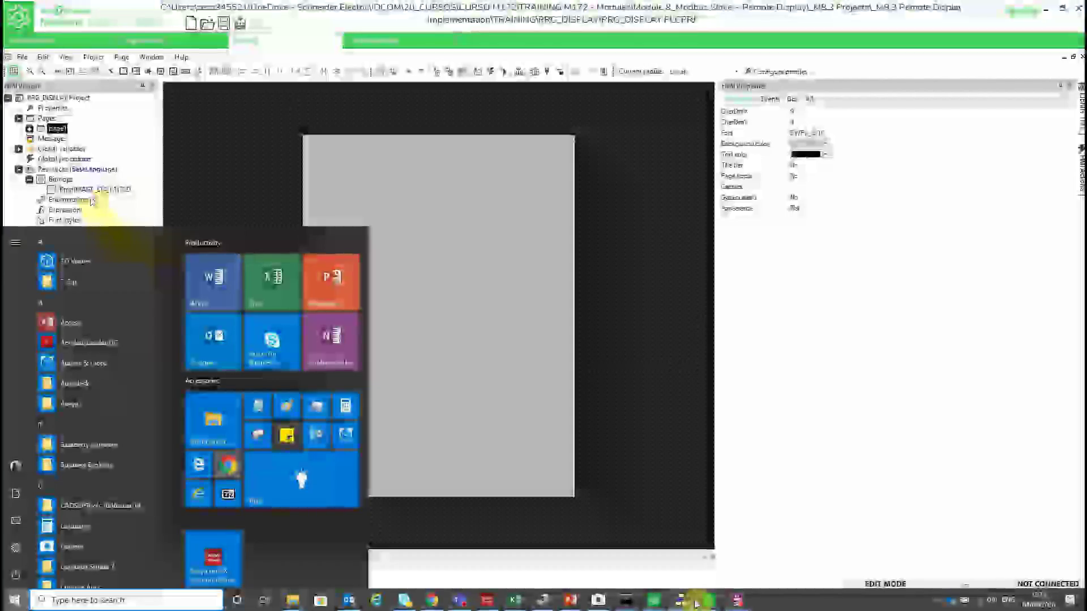
mouse_move(709, 598)
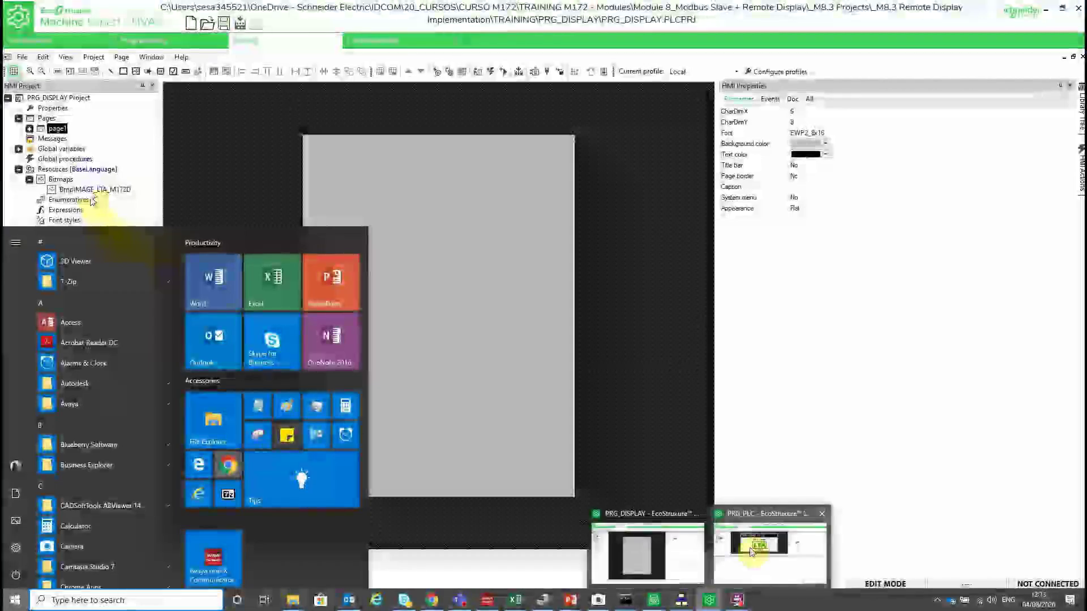
click(58, 130)
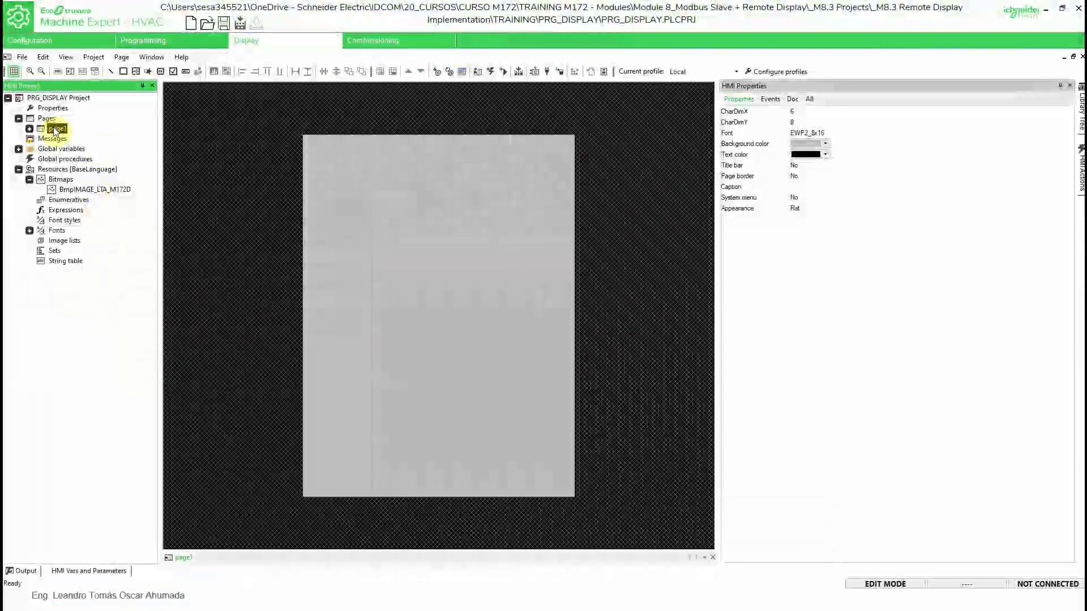
right_click(59, 129)
key(F2)
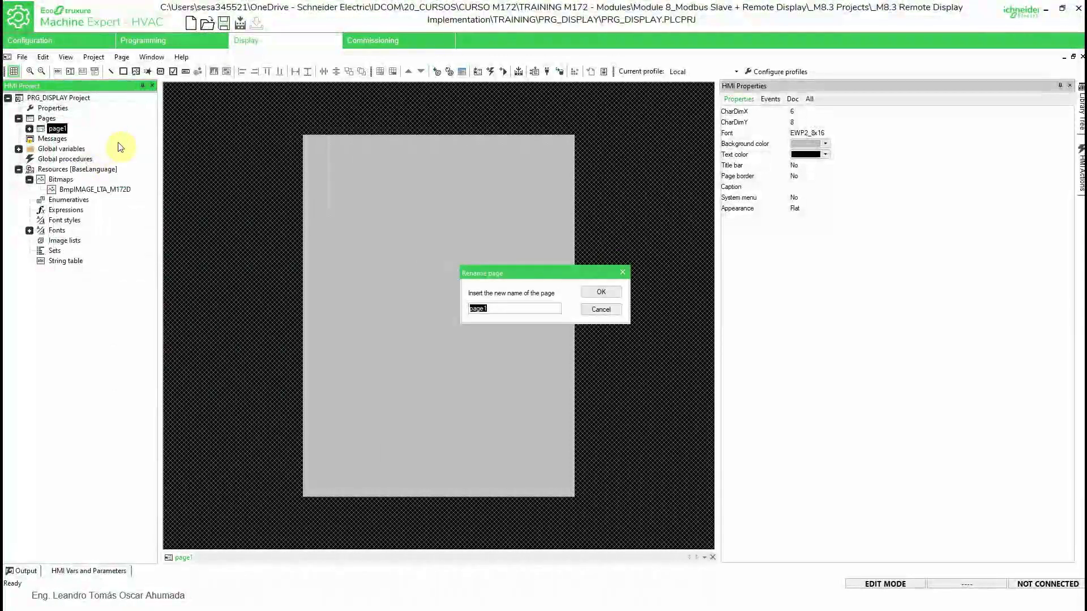
text(WELCOME)
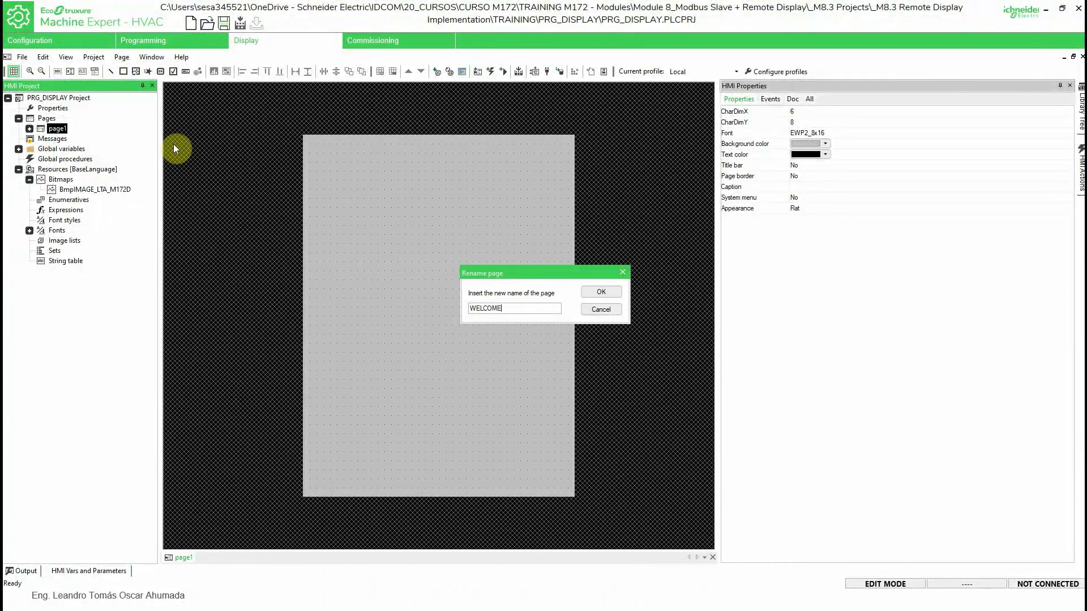
click(581, 291)
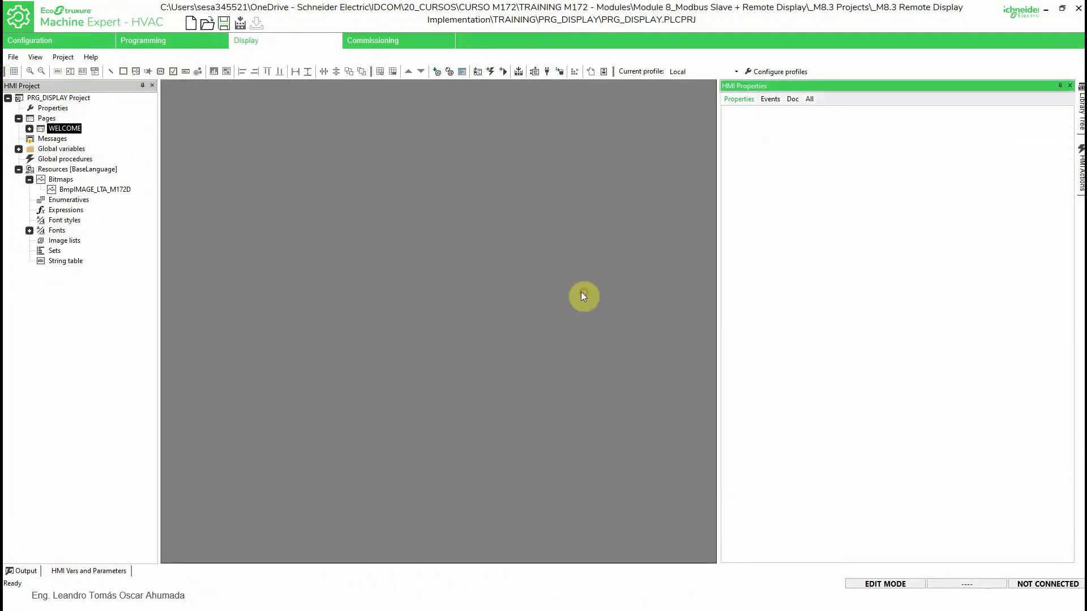
double_click(49, 131)
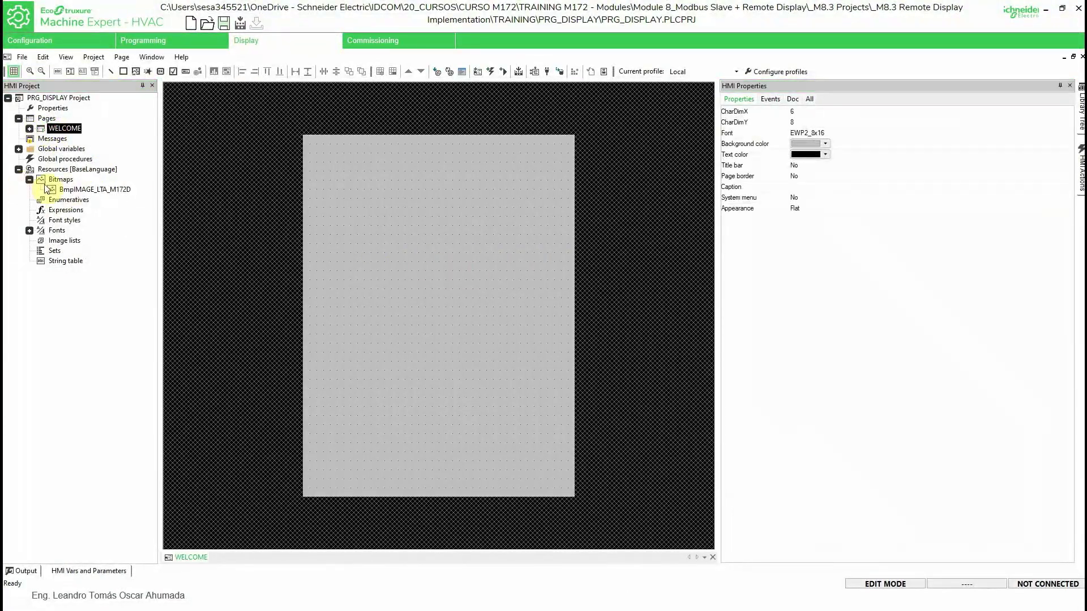
Place the BmpIMAGE_LTA_M172D bitmap near the middle of the WELCOME page, at about X 90, Y 128.
click(72, 191)
drag(73, 191, 447, 302)
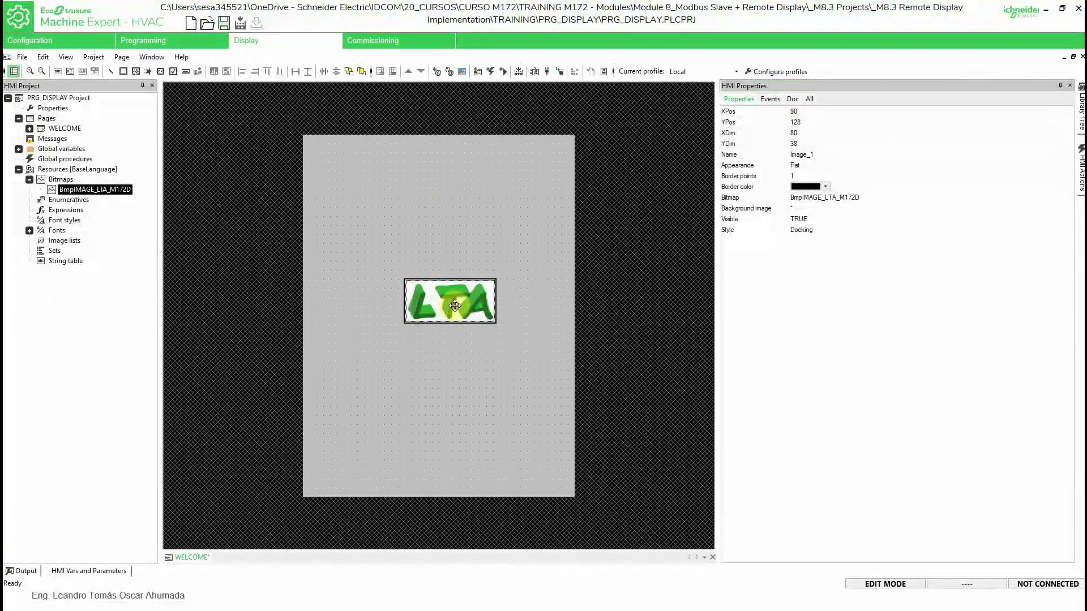
click(428, 234)
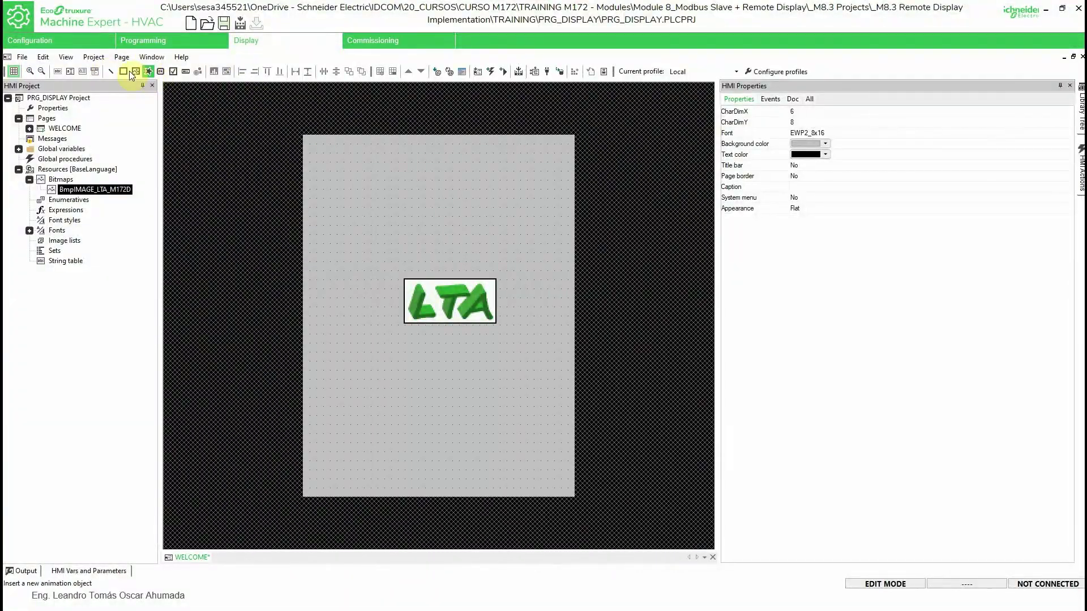
Insert an empty 32 x 32 image object above the LTA logo, at about X 78, Y 56, and check that HMI Properties is enabled.
click(136, 72)
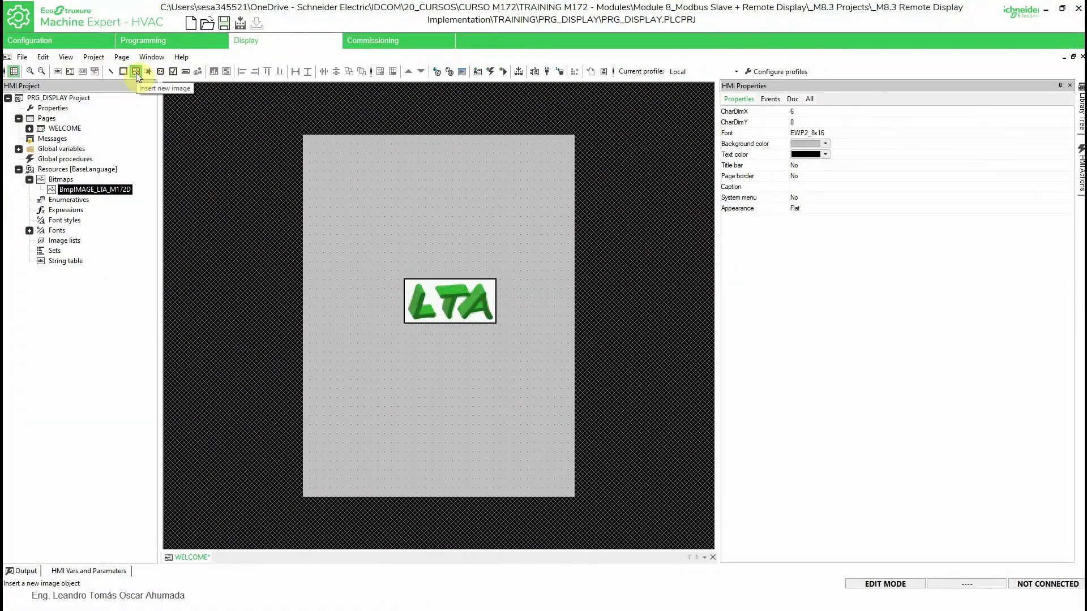
click(368, 199)
drag(394, 217, 417, 220)
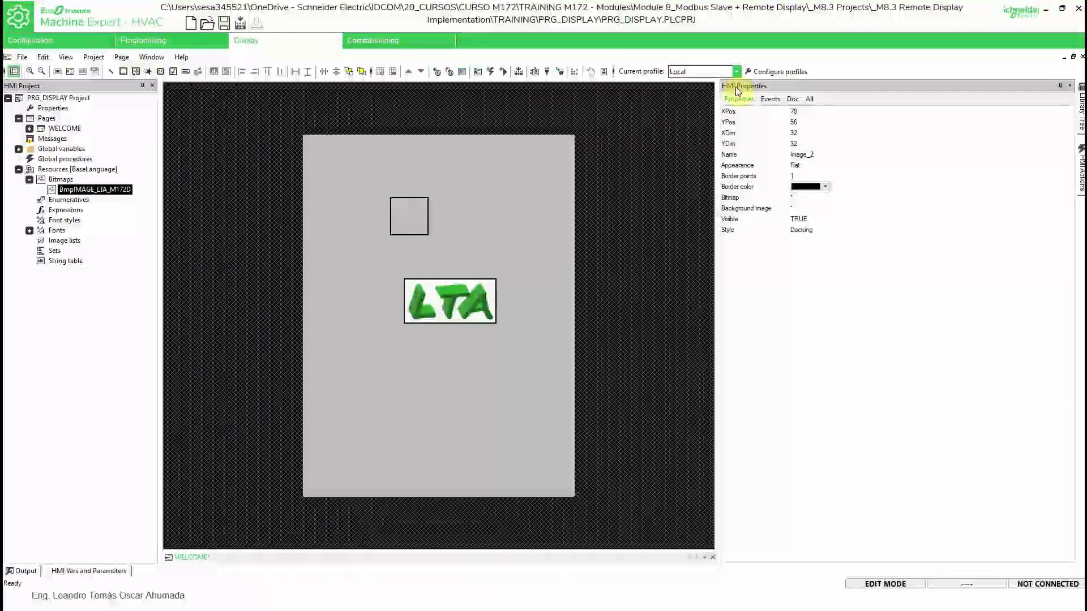
click(58, 57)
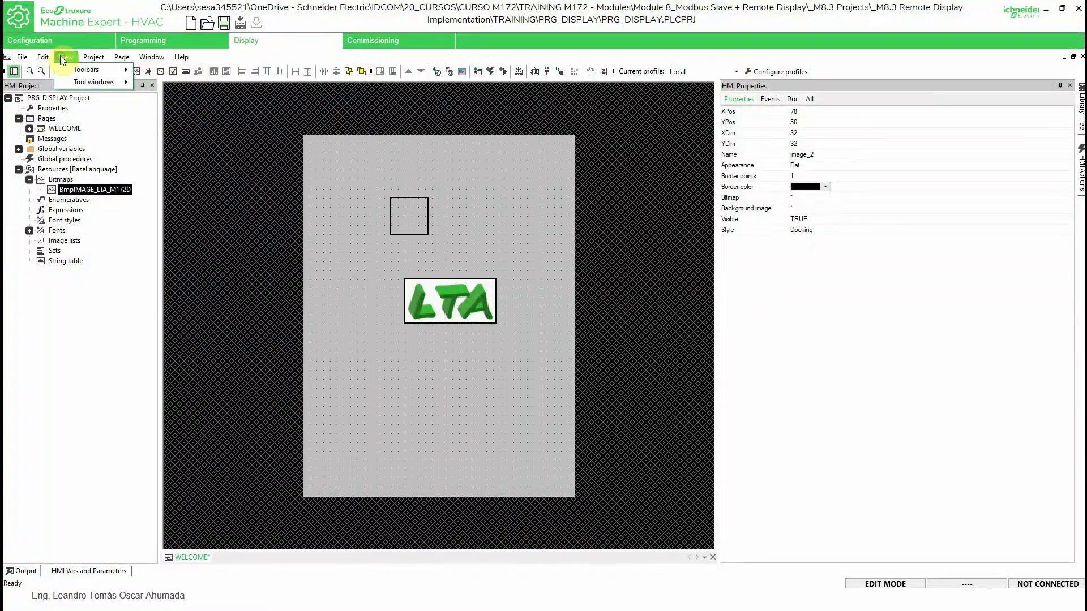
mouse_move(85, 80)
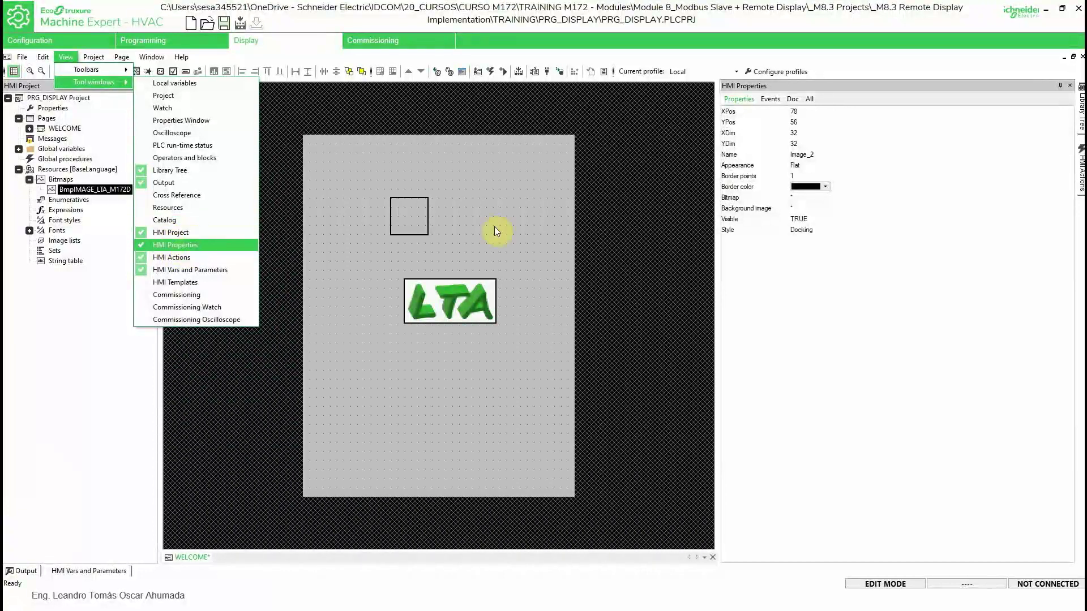
click(829, 266)
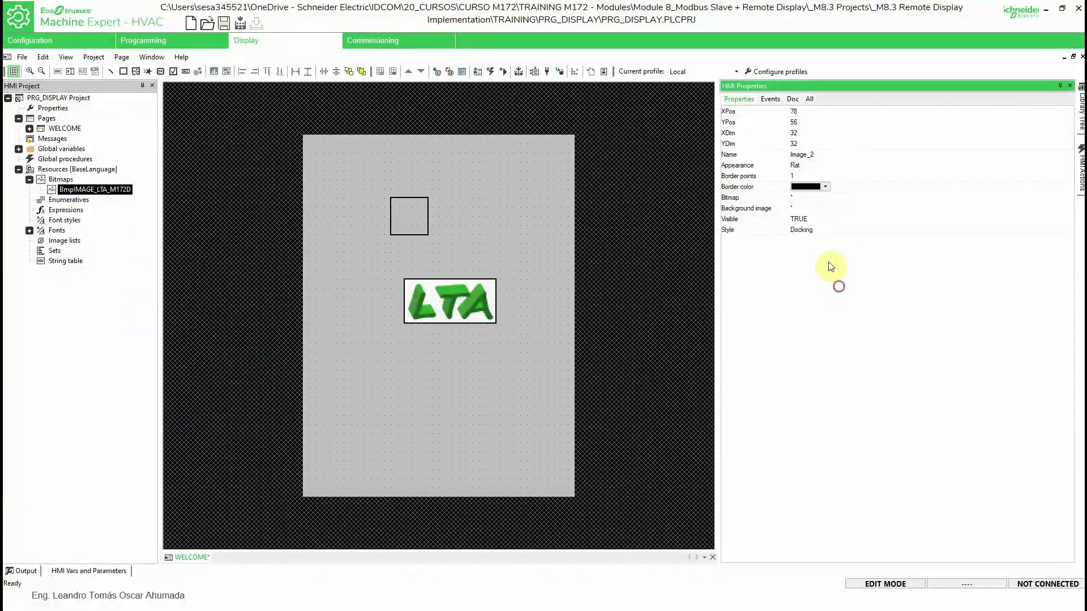
Assign BmpIMAGE_LTA_M172D as the bitmap of the new image object.
click(836, 200)
click(863, 198)
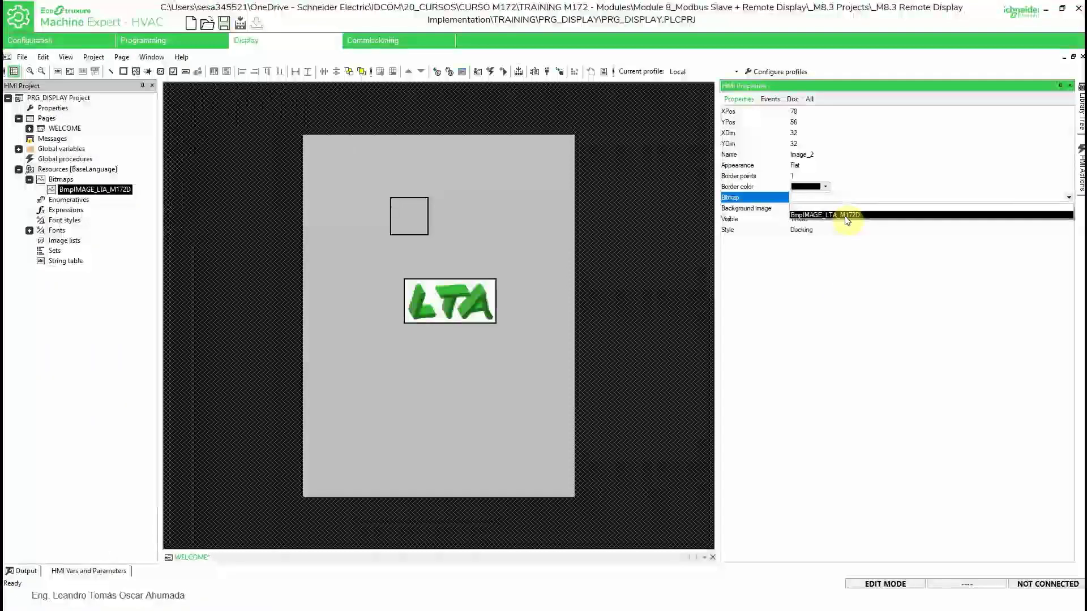
click(824, 215)
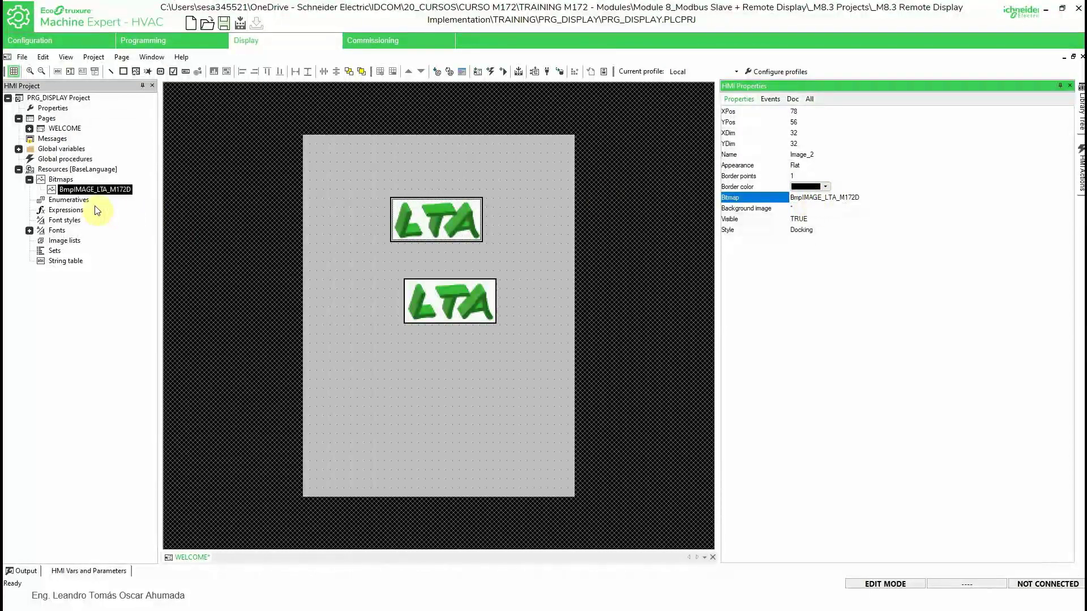
click(788, 293)
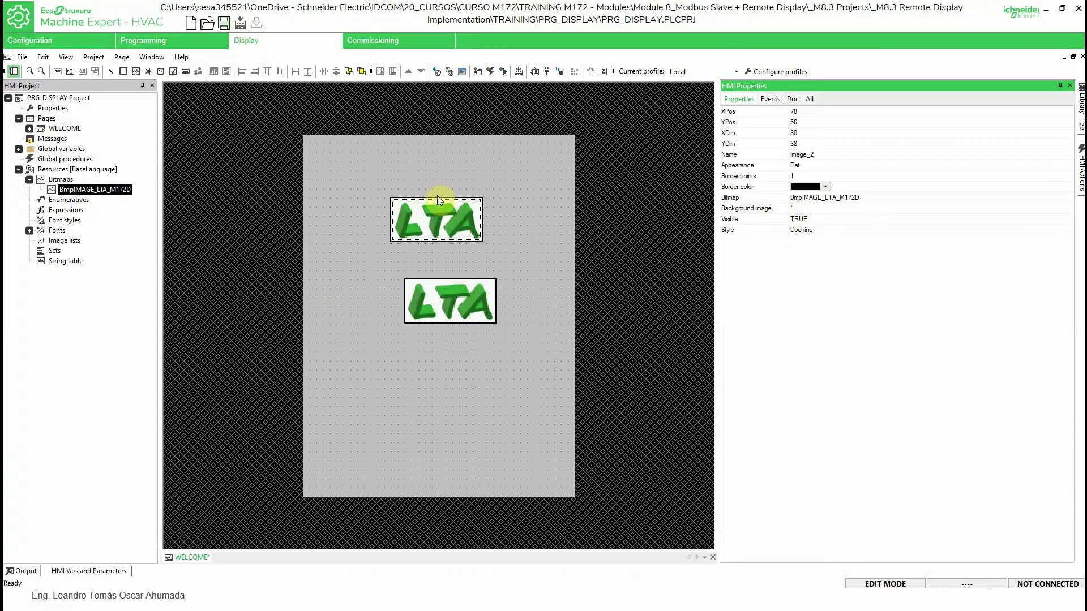
Delete the upper duplicate logo and move the remaining LTA image to X 84, Y 128.
click(428, 216)
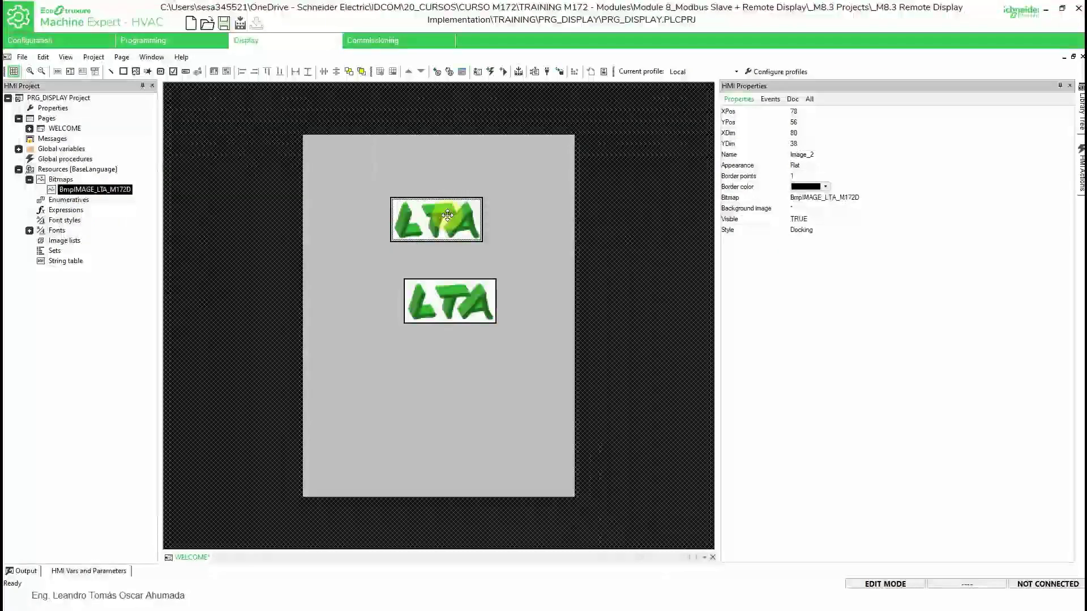
key(Delete)
drag(457, 305, 449, 301)
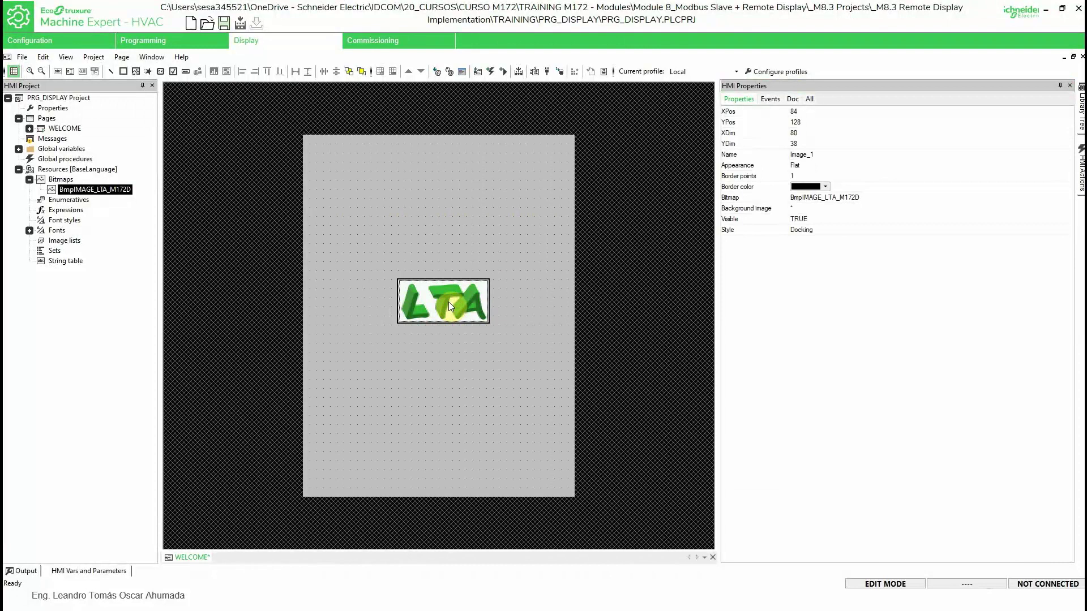
Set the WELCOME page's character grid, CharDimX and CharDimY, to 1.
click(463, 209)
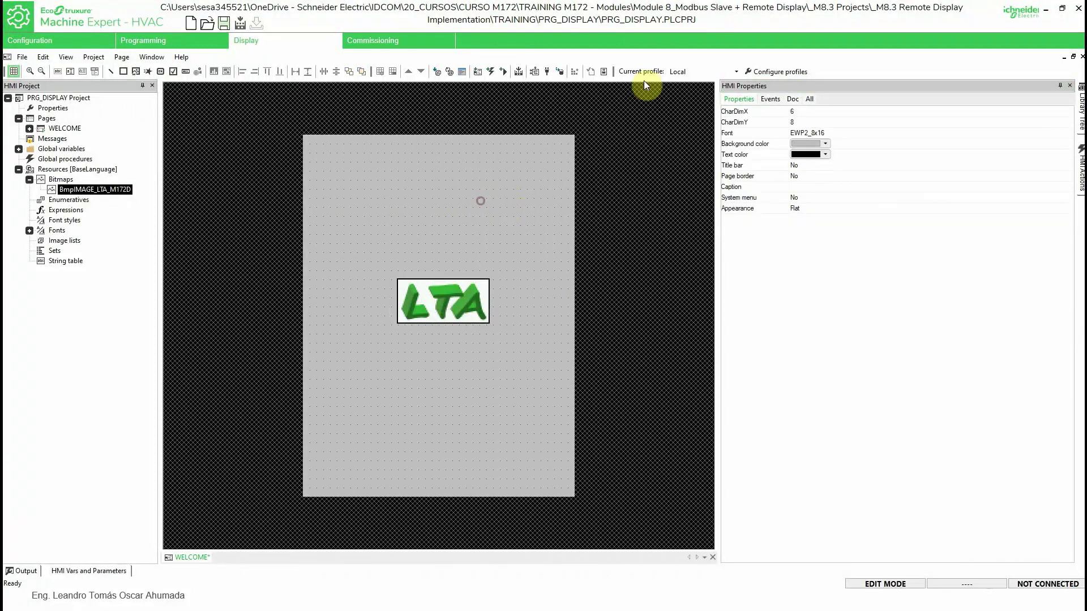
click(801, 110)
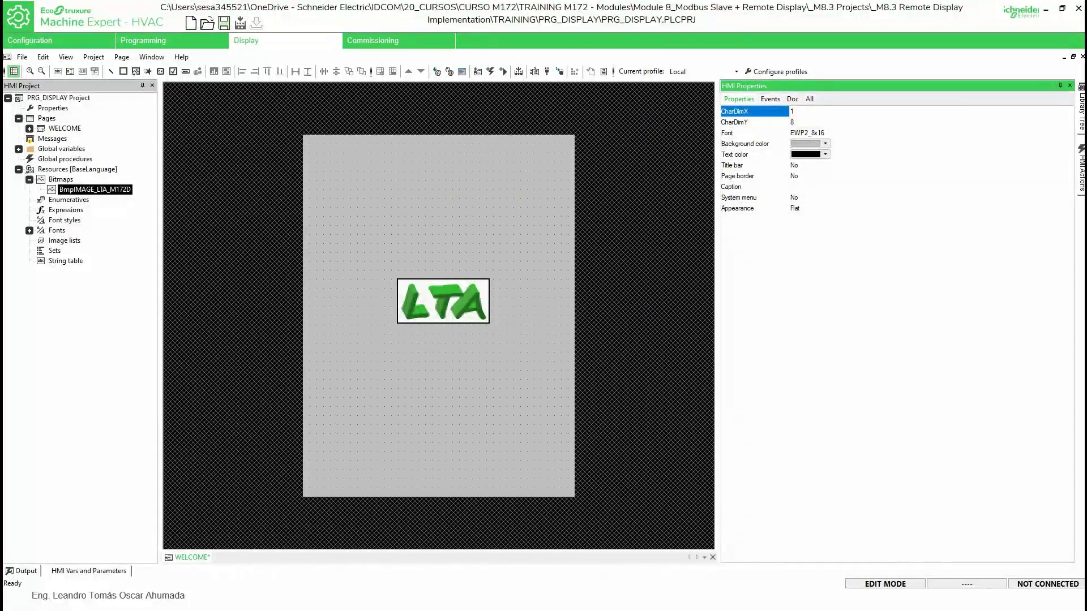
click(801, 122)
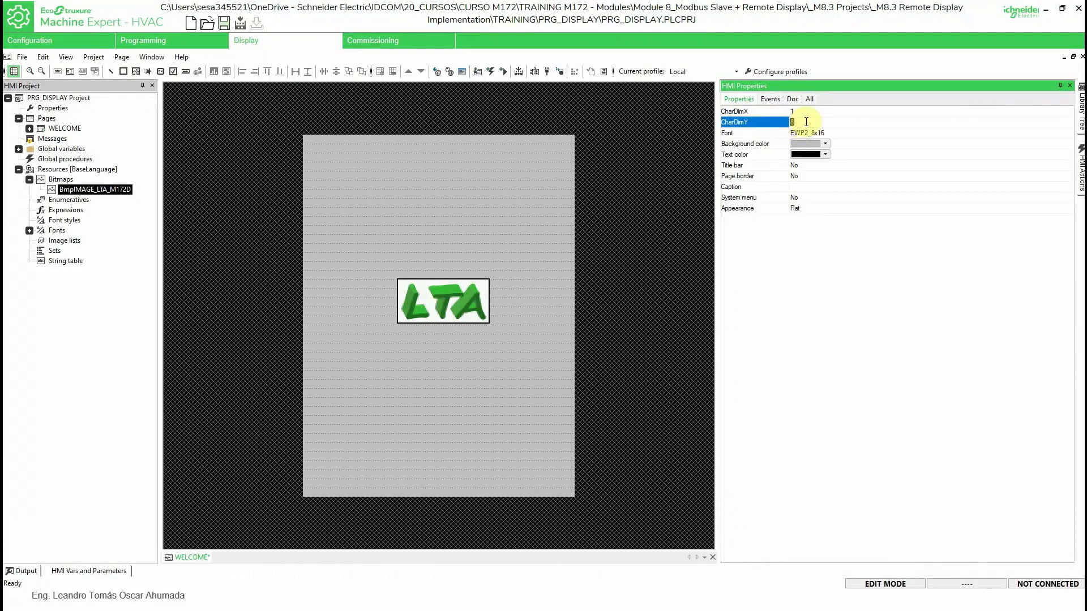
text(1)
Reposition the LTA logo freely on the finer grid, slightly above the middle of the page.
click(430, 292)
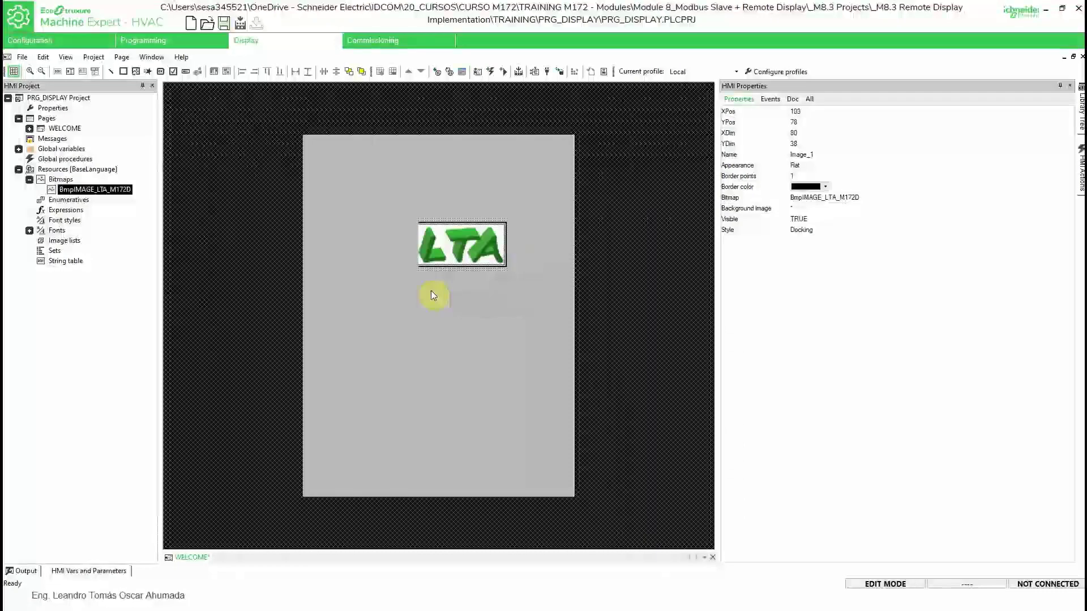
drag(431, 295, 423, 265)
click(529, 257)
click(512, 230)
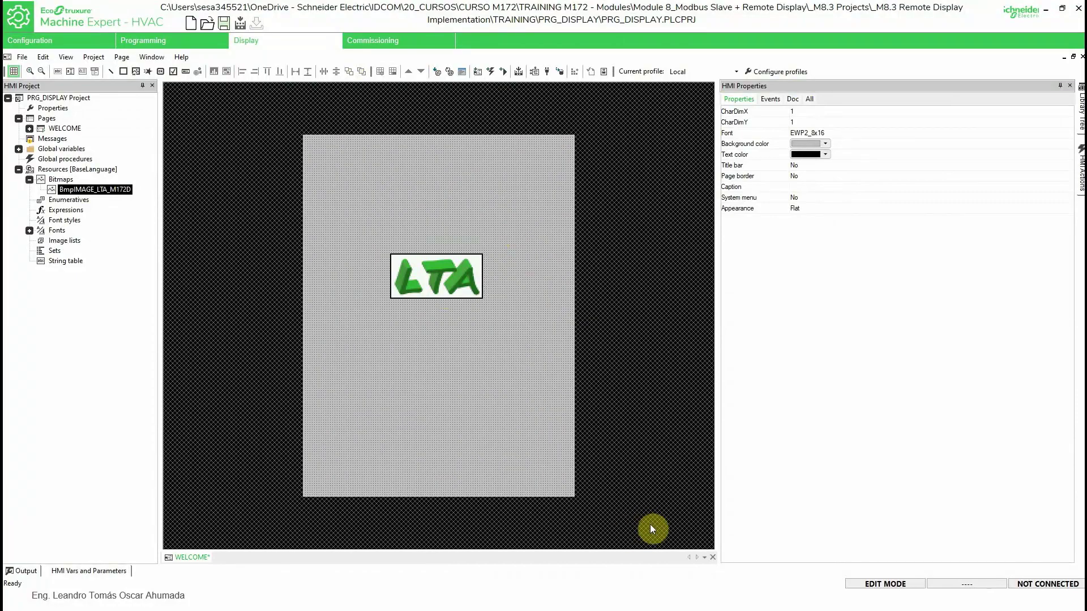
Switch to the PRG_PLC project and examine the Welcome text and START button on its WELCOME page.
key(super)
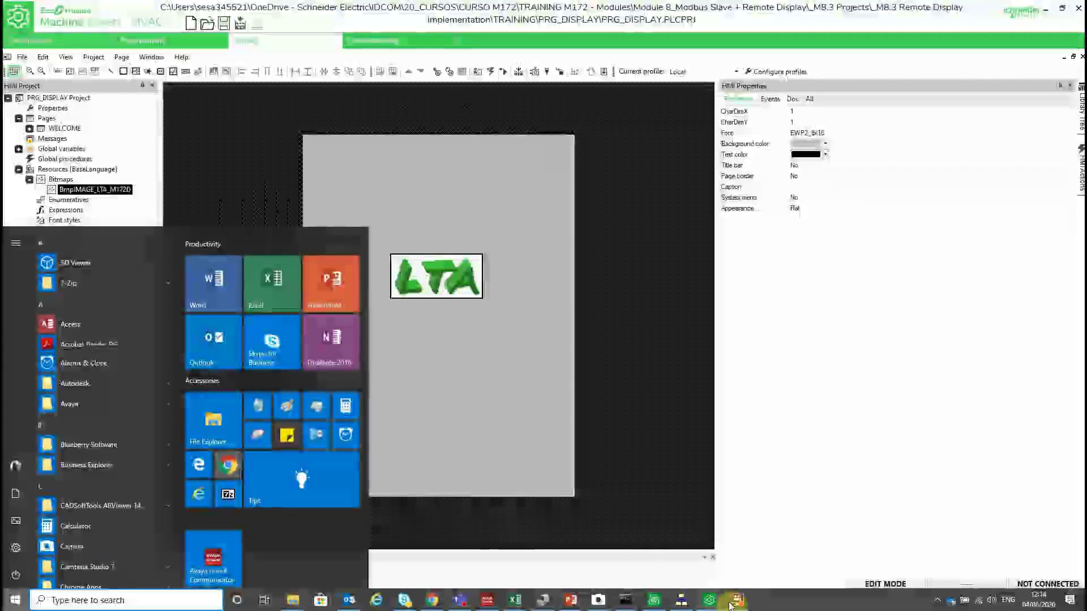
mouse_move(716, 606)
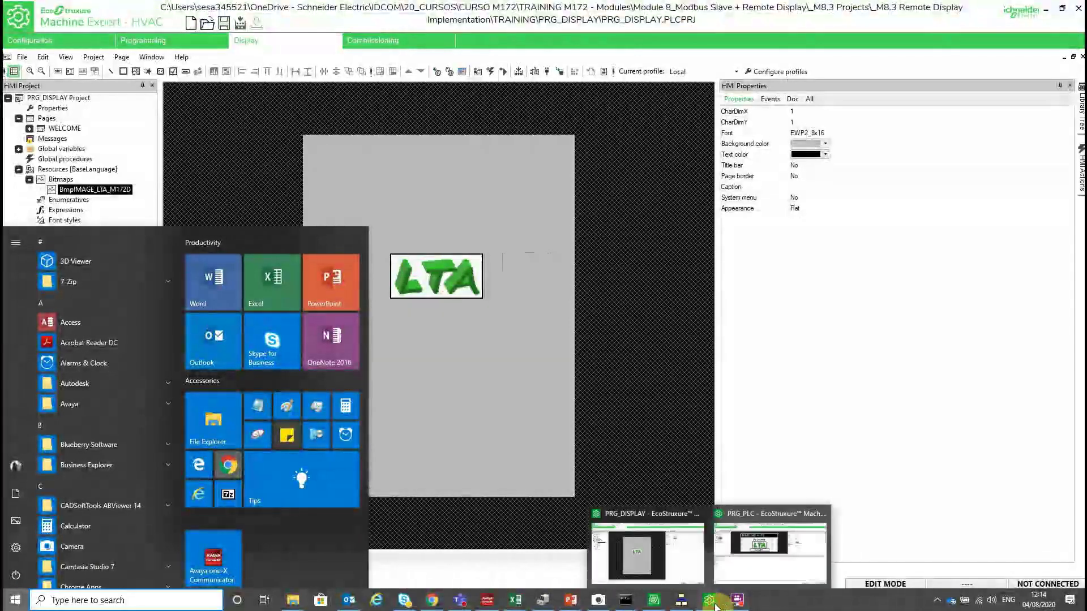
click(755, 570)
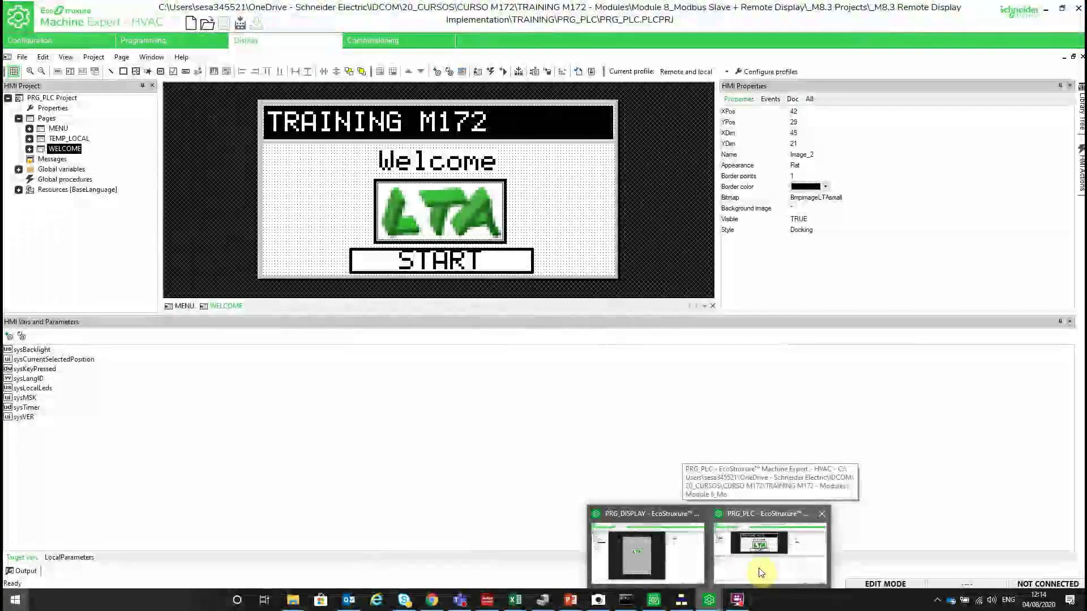
click(760, 573)
click(473, 165)
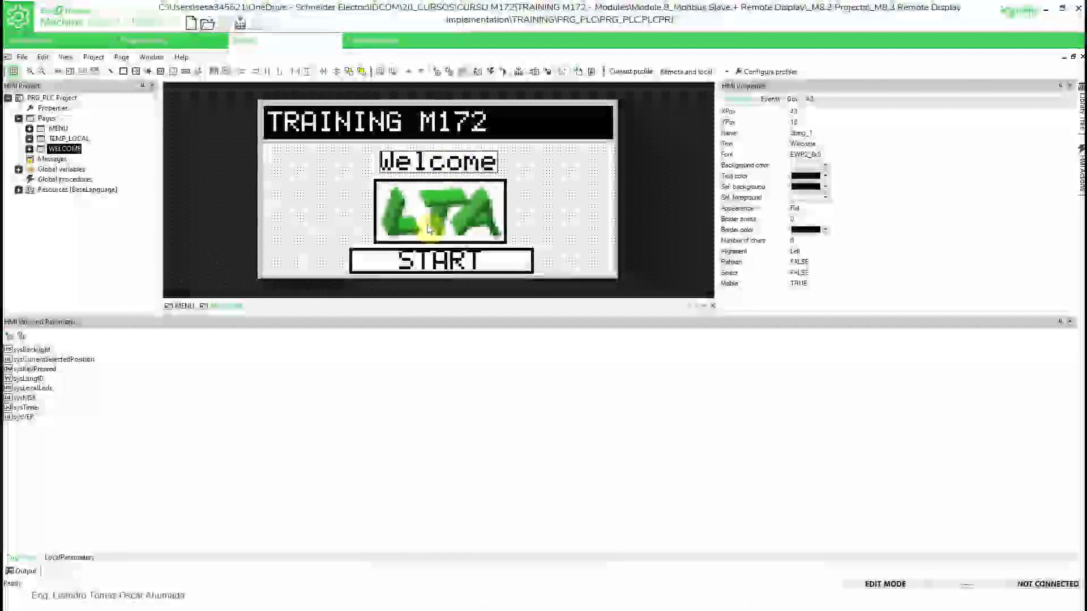
click(423, 268)
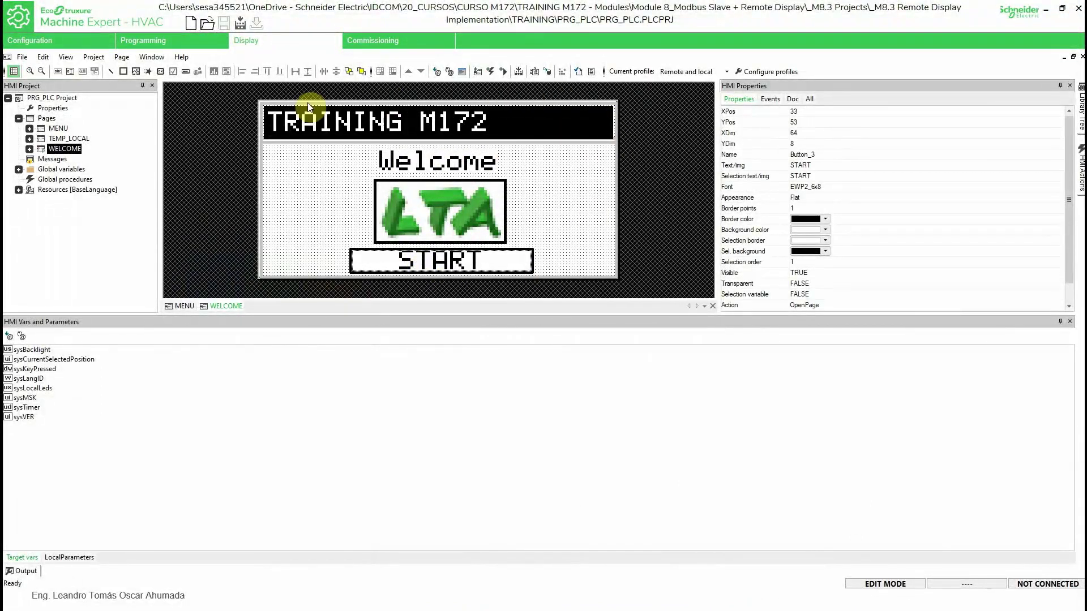
Switch back to the PRG_DISPLAY project and move the LTA logo down to the middle of the WELCOME page.
key(super)
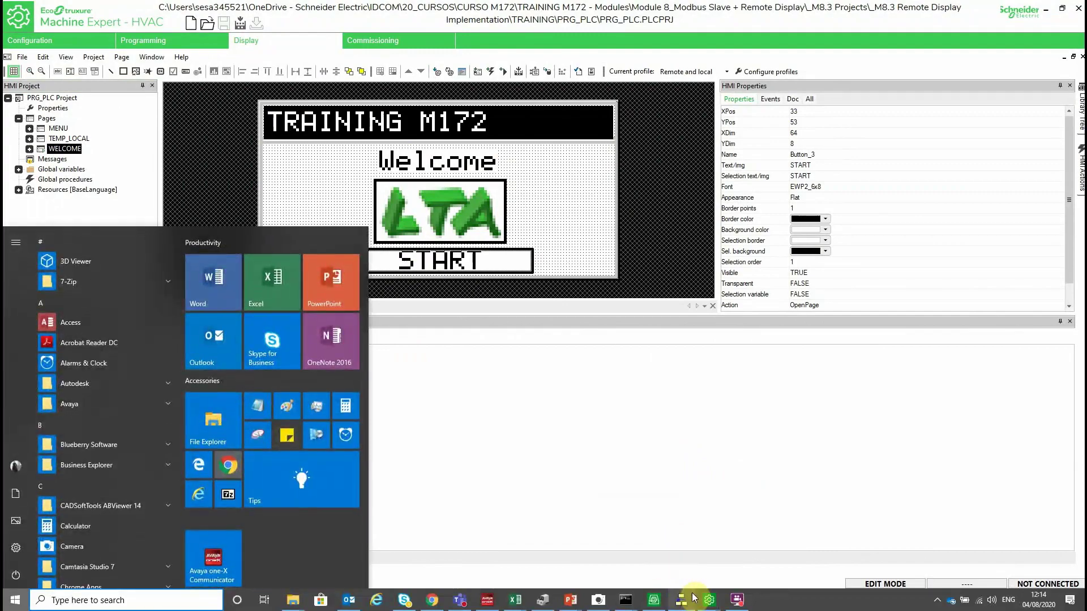
mouse_move(710, 604)
click(675, 562)
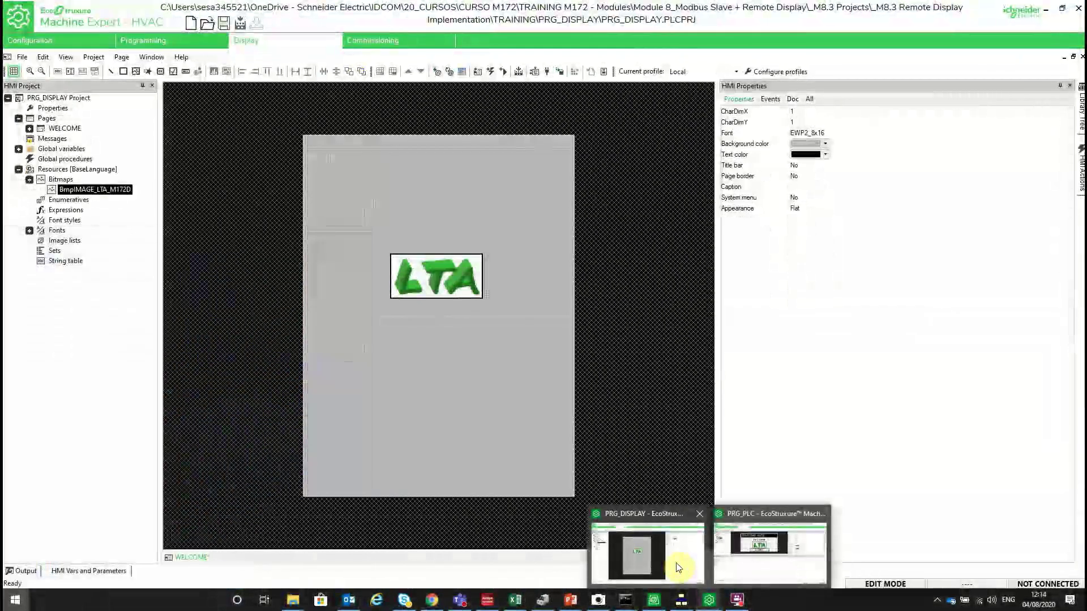
drag(464, 281, 422, 300)
click(504, 224)
click(459, 250)
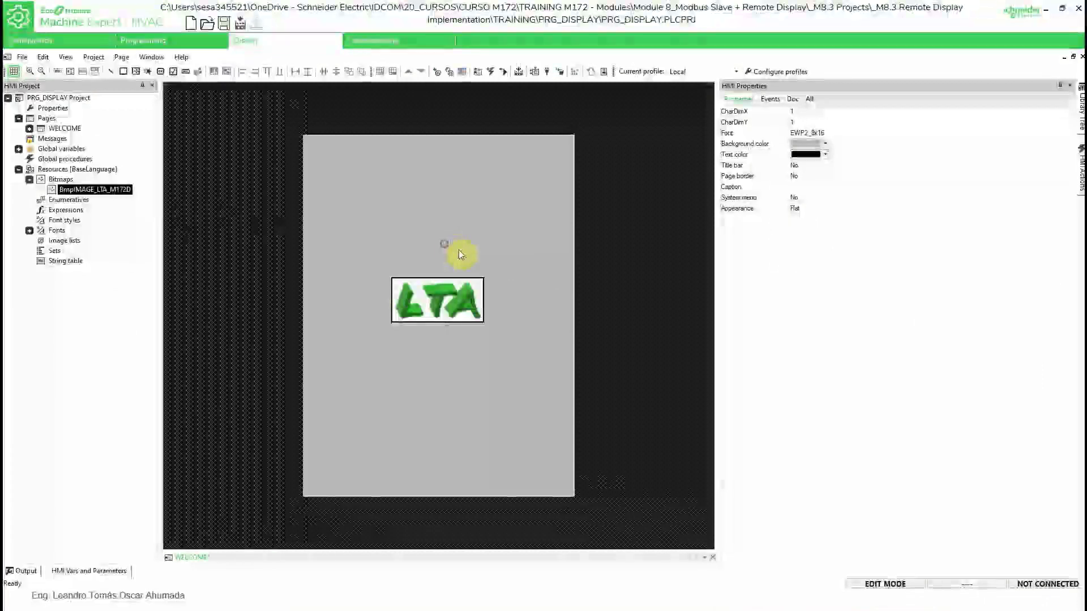
Insert a text string above the LTA logo at about X 81, Y 62 with the text "Welcome".
click(59, 72)
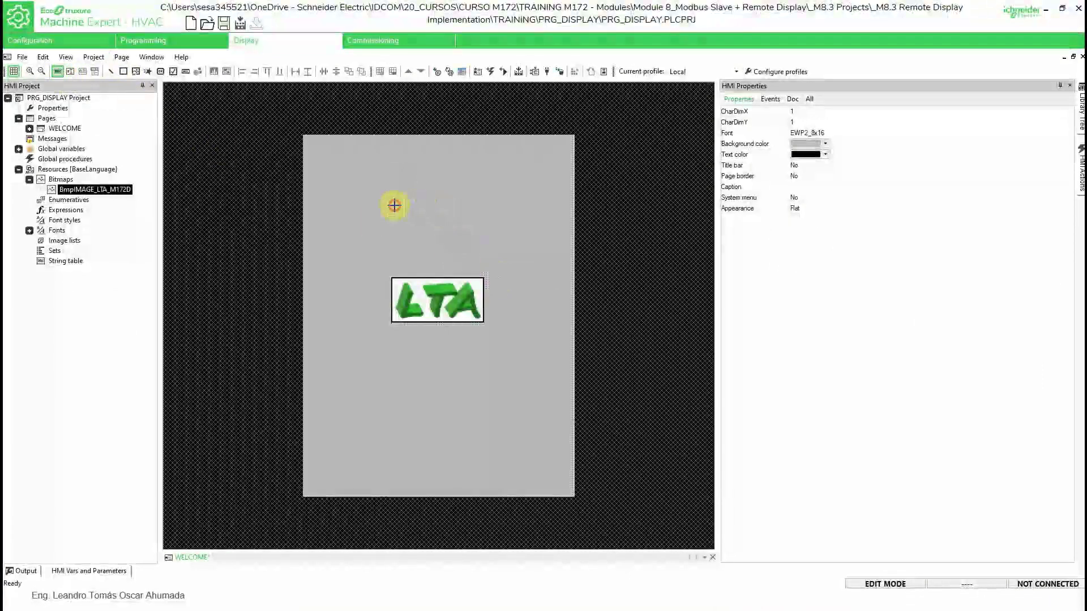
click(395, 205)
click(800, 144)
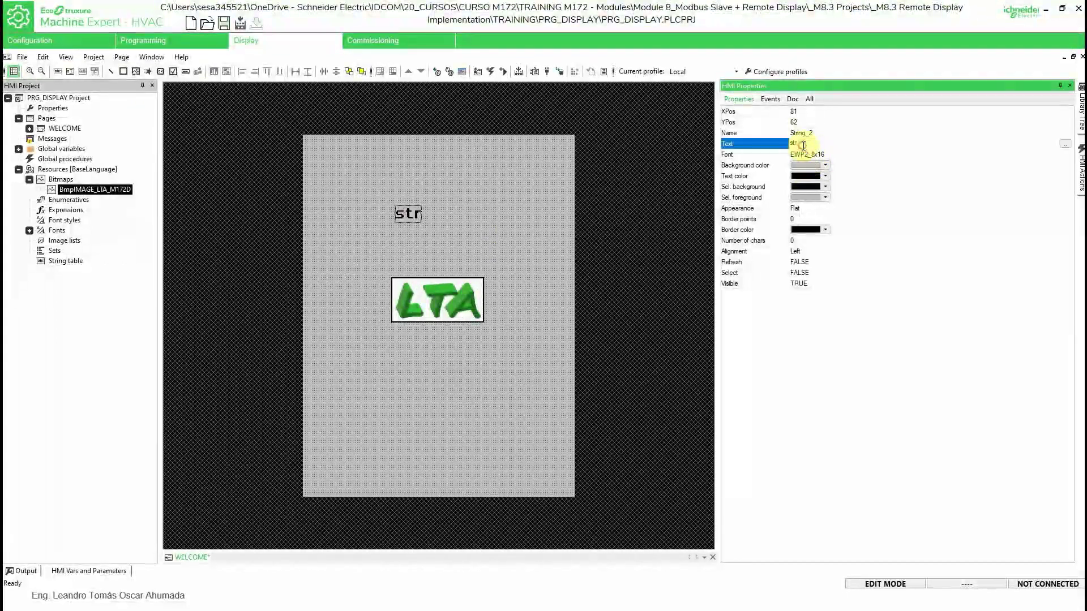
text(Welcome)
key(Return)
Set the Welcome string's font to ArialRoundedMTBold_24x48 and move it to about X 37, Y 40.
click(815, 155)
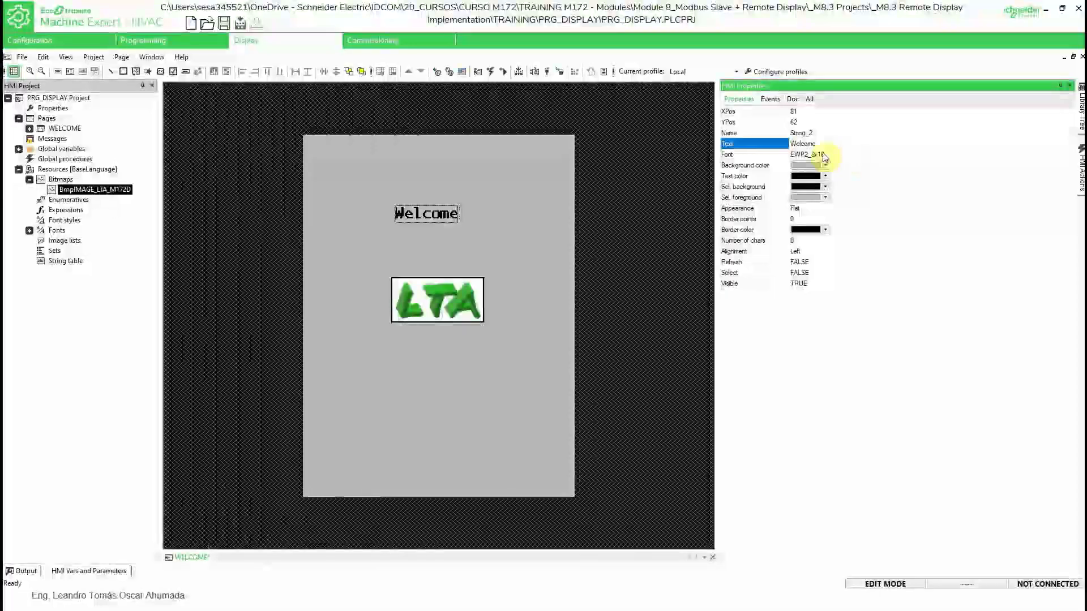
click(817, 155)
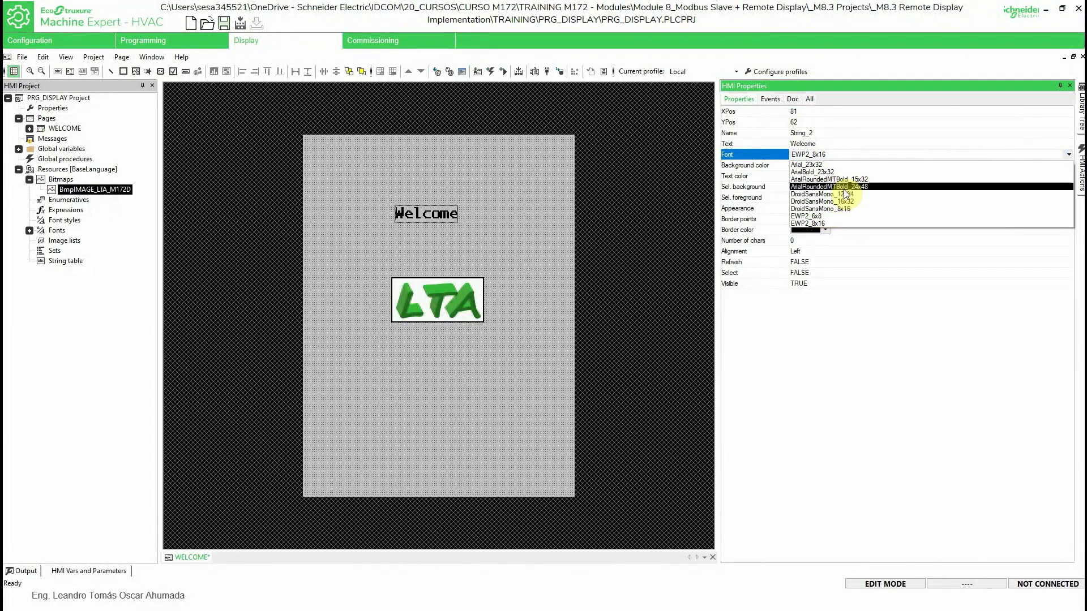
click(846, 192)
drag(481, 239, 427, 212)
Give the Welcome string a dark green background and white text, and move it to about X 31, Y 42.
click(824, 166)
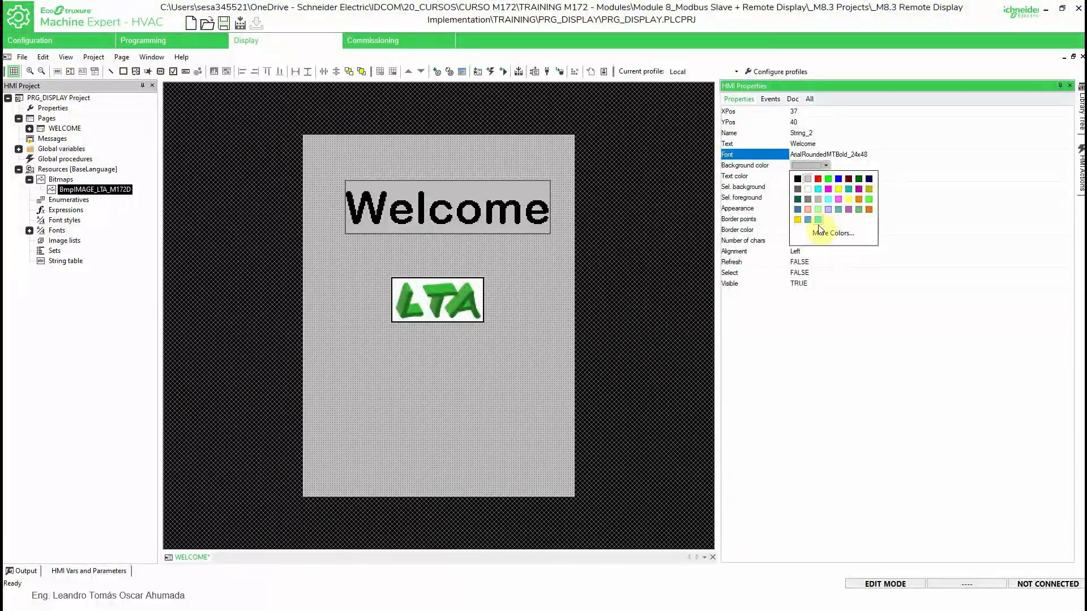
click(859, 182)
drag(505, 215, 497, 213)
click(815, 176)
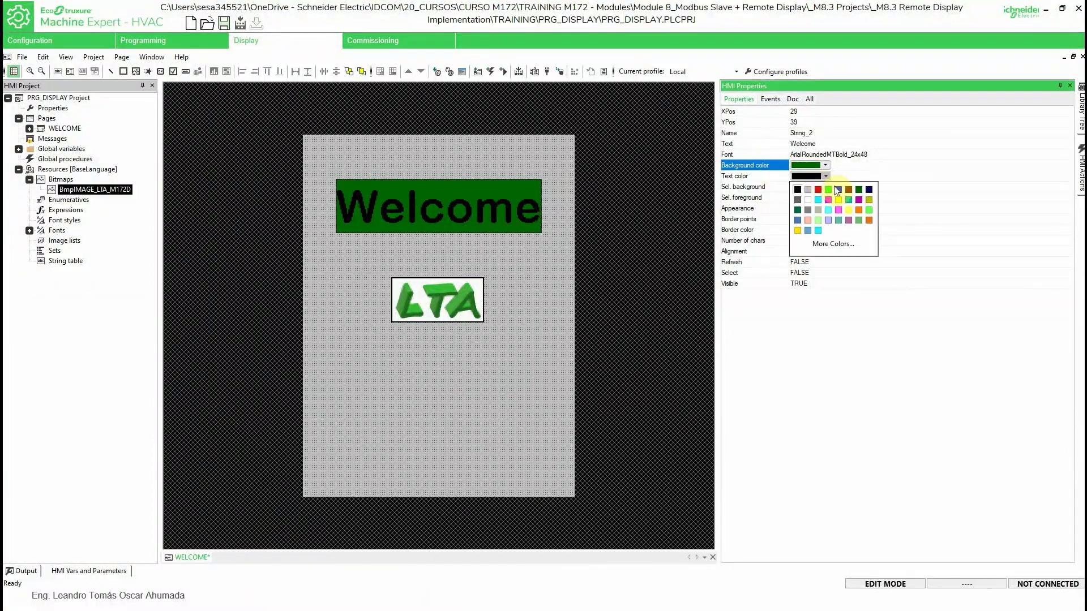
click(808, 201)
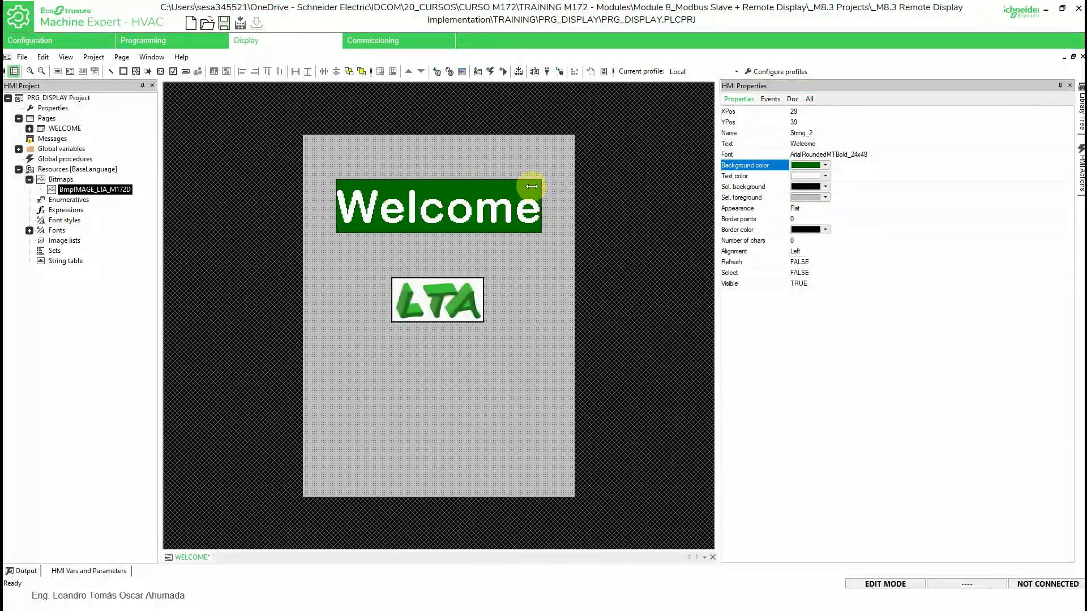
drag(525, 191, 527, 195)
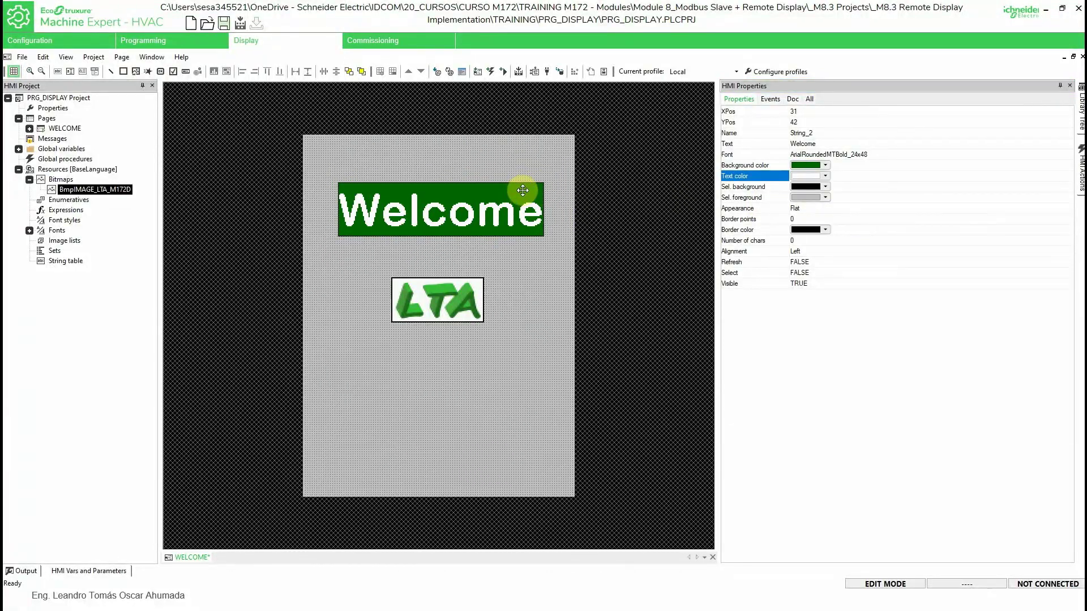
Set the Welcome string's background to a custom grey with red, green and blue all 192.
click(825, 164)
click(832, 232)
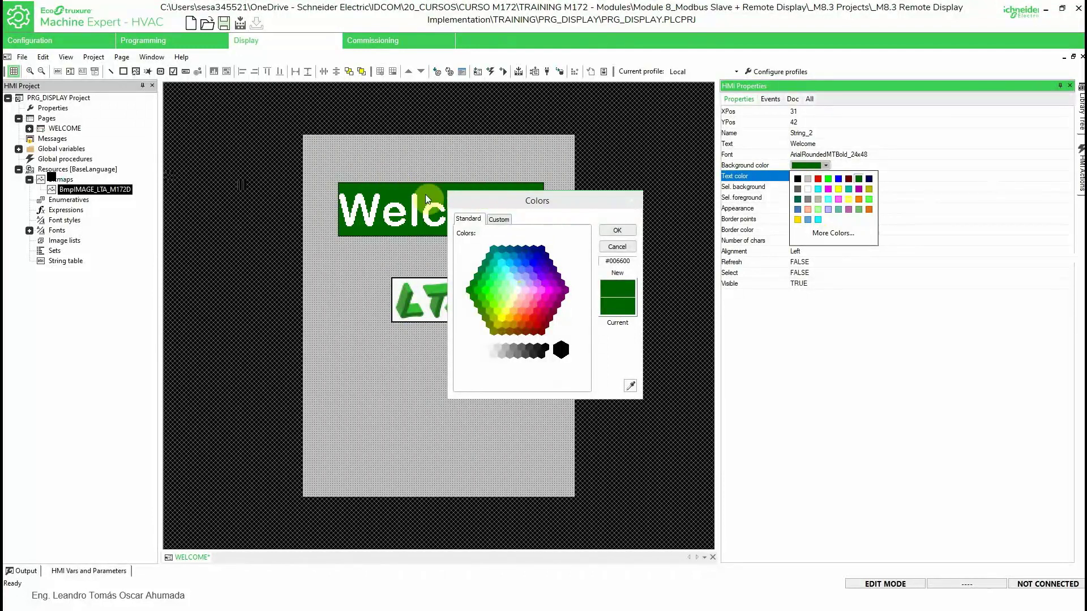
click(499, 219)
click(554, 326)
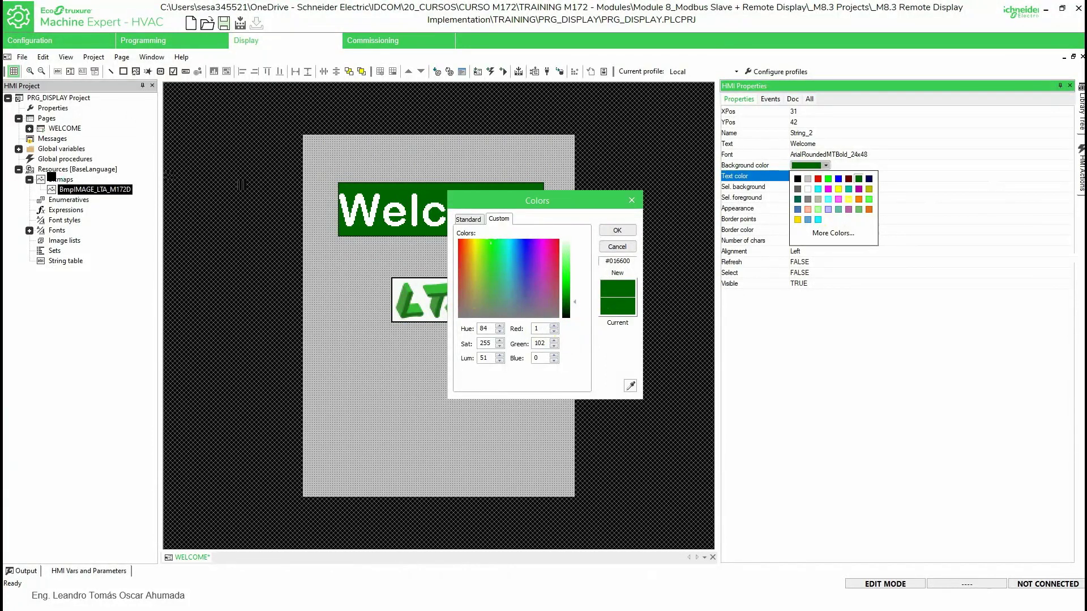
click(541, 327)
text(92)
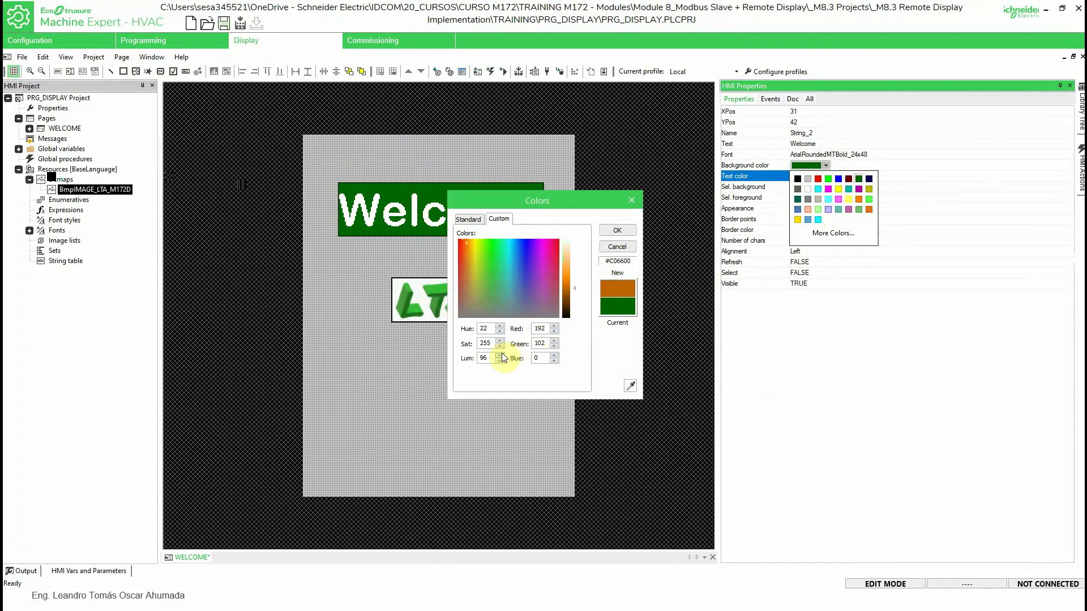
double_click(542, 342)
text(192)
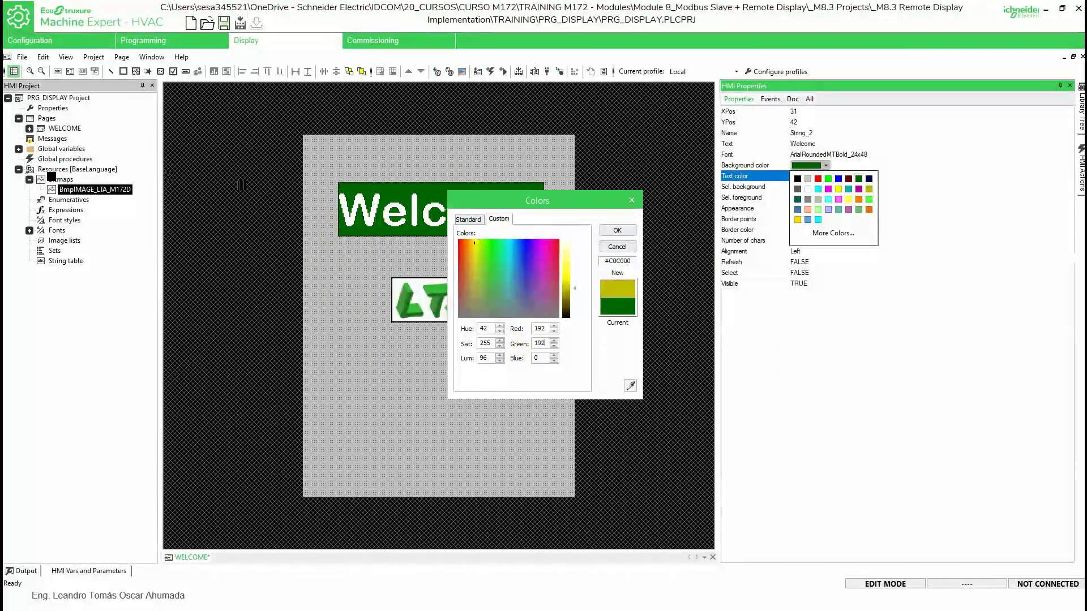
text(192)
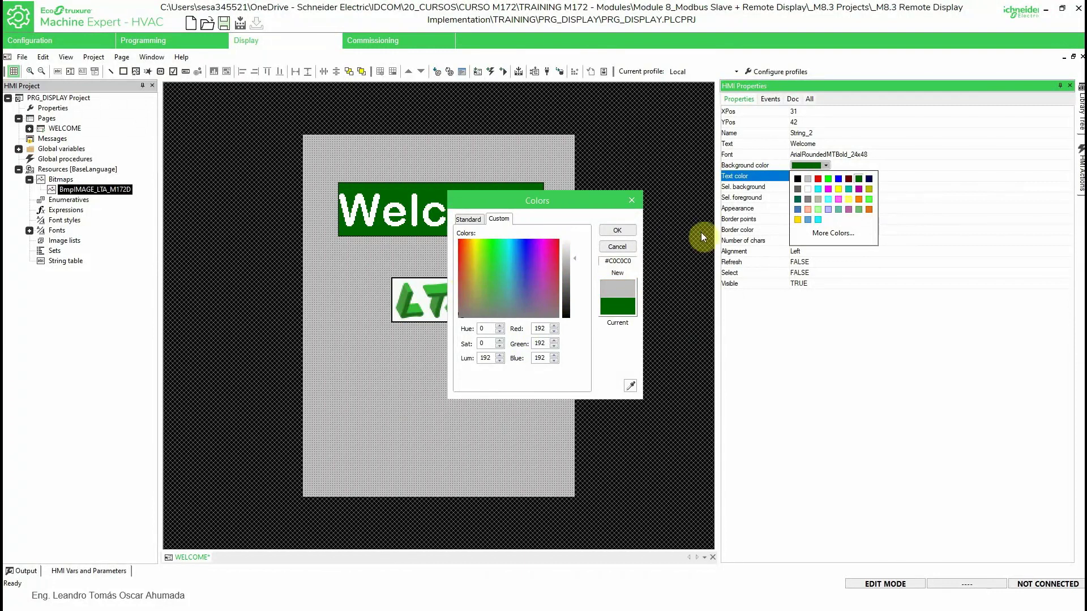
click(616, 231)
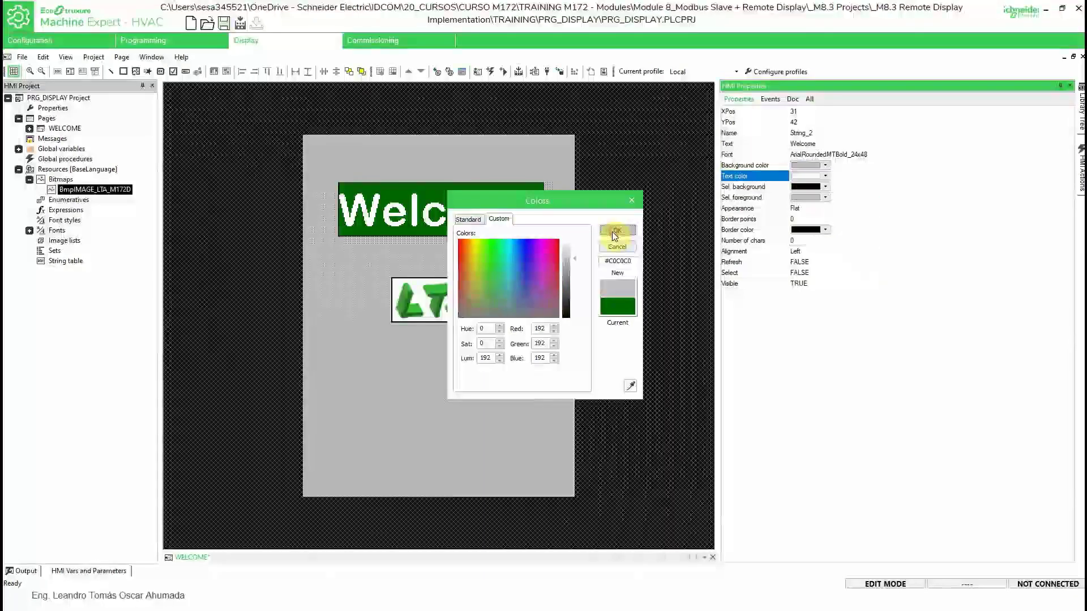
Set the Welcome string's text color to light grey and its background to a bright green from the standard color palette.
click(813, 178)
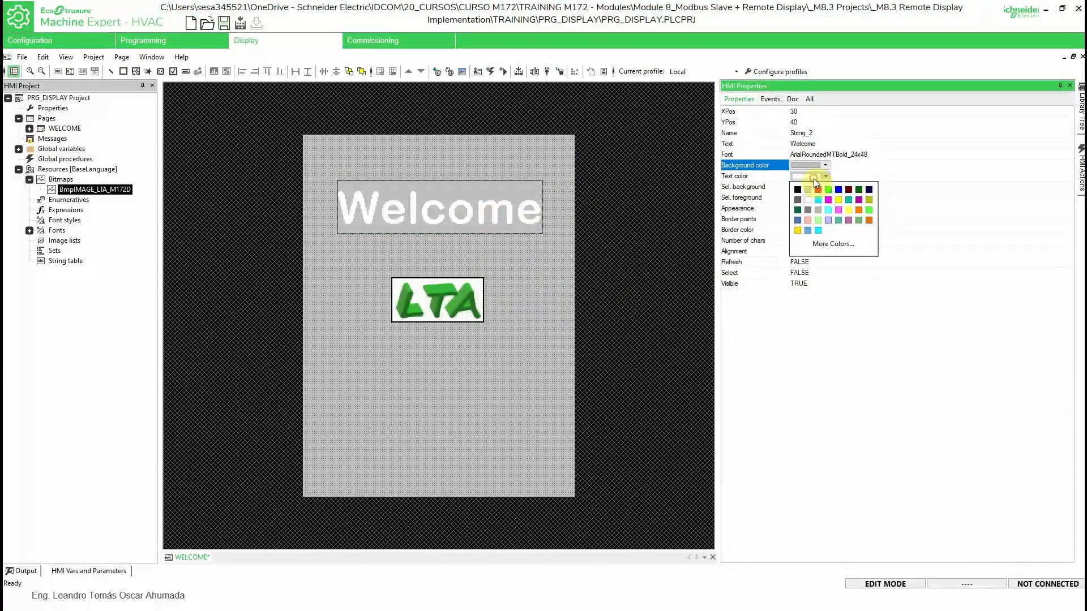
click(807, 200)
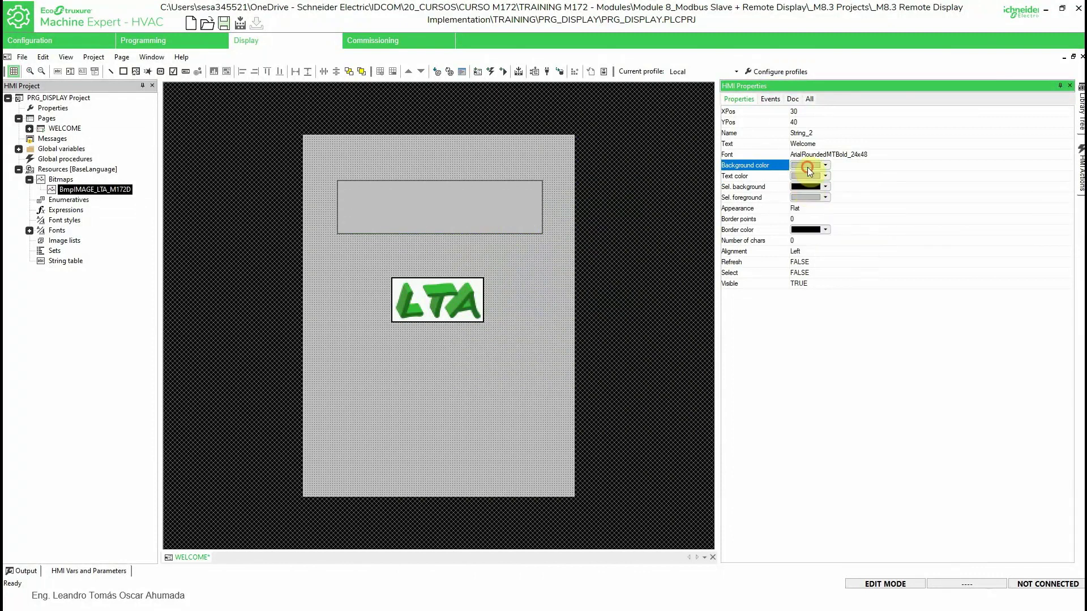
click(808, 166)
click(833, 232)
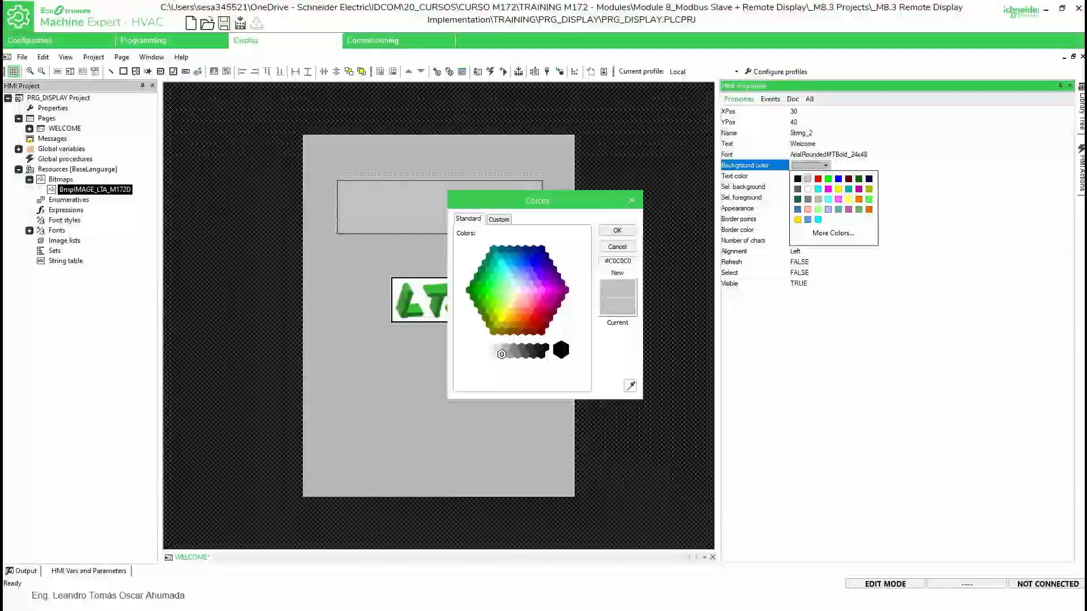
click(490, 270)
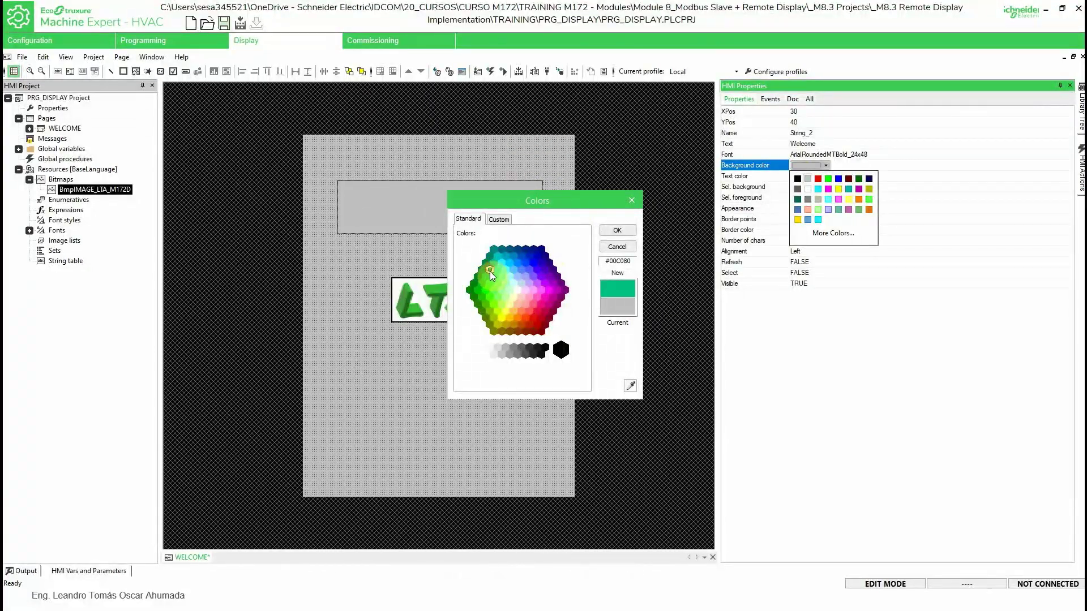
click(494, 275)
click(485, 282)
click(475, 285)
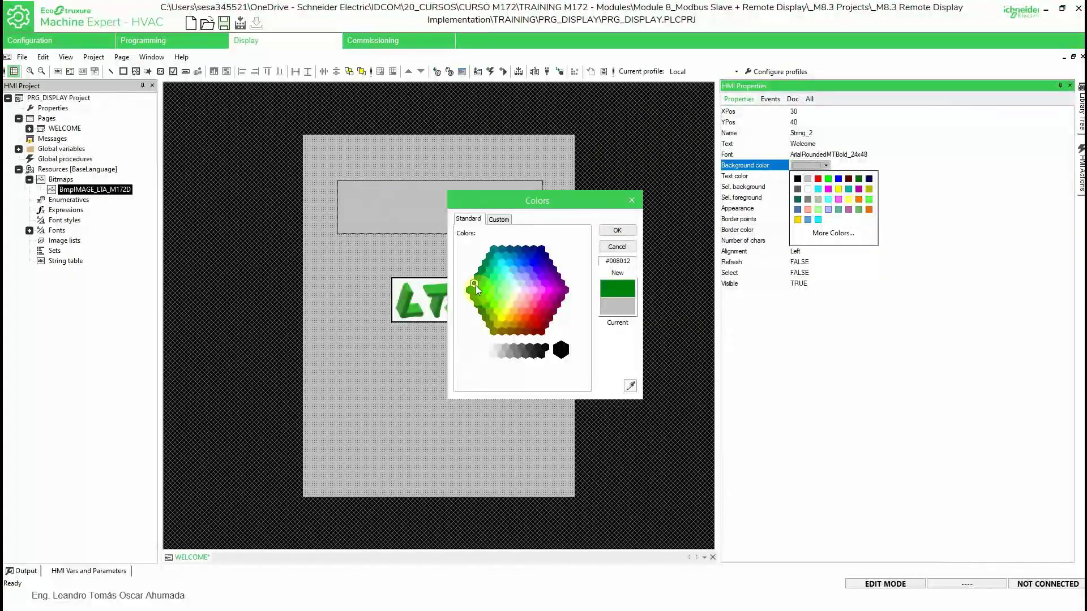
click(482, 284)
click(485, 290)
click(482, 284)
click(619, 229)
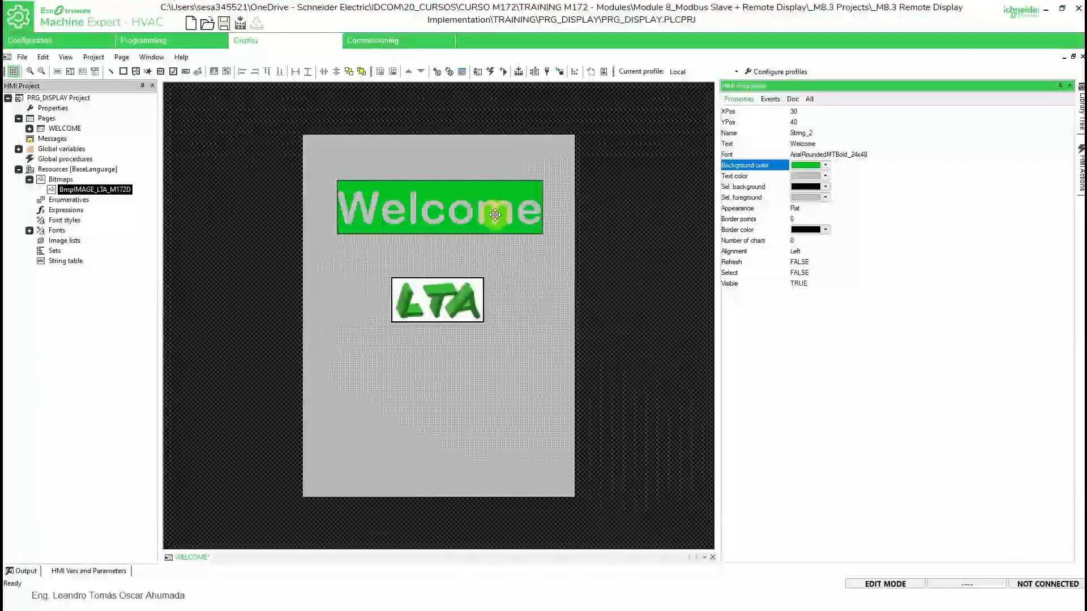
Center the Welcome string above the LTA logo at about X 28, Y 42.
drag(497, 211, 452, 198)
click(524, 282)
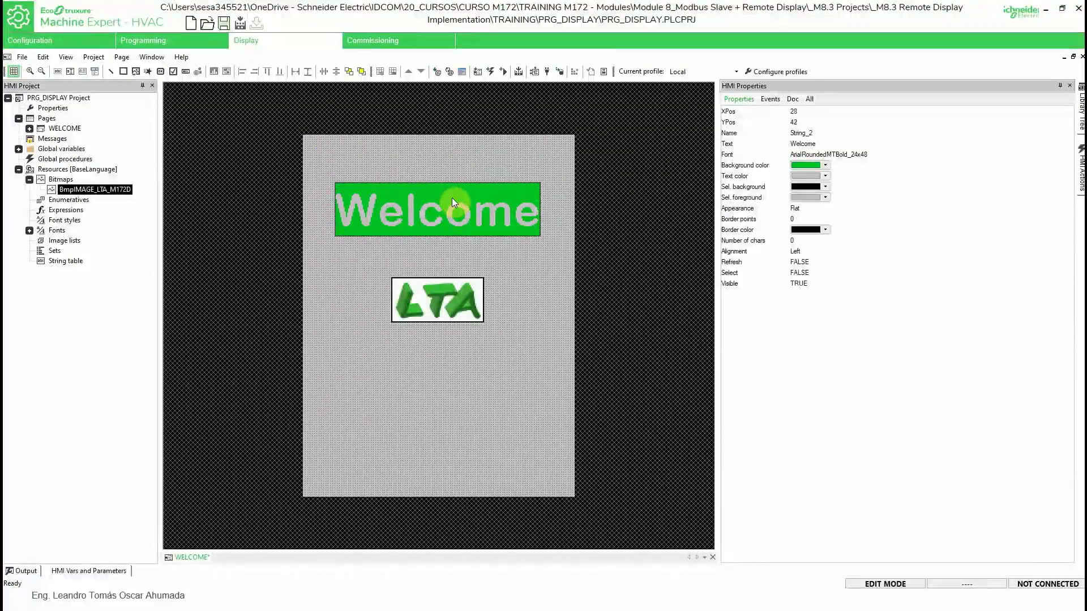
click(755, 284)
click(869, 315)
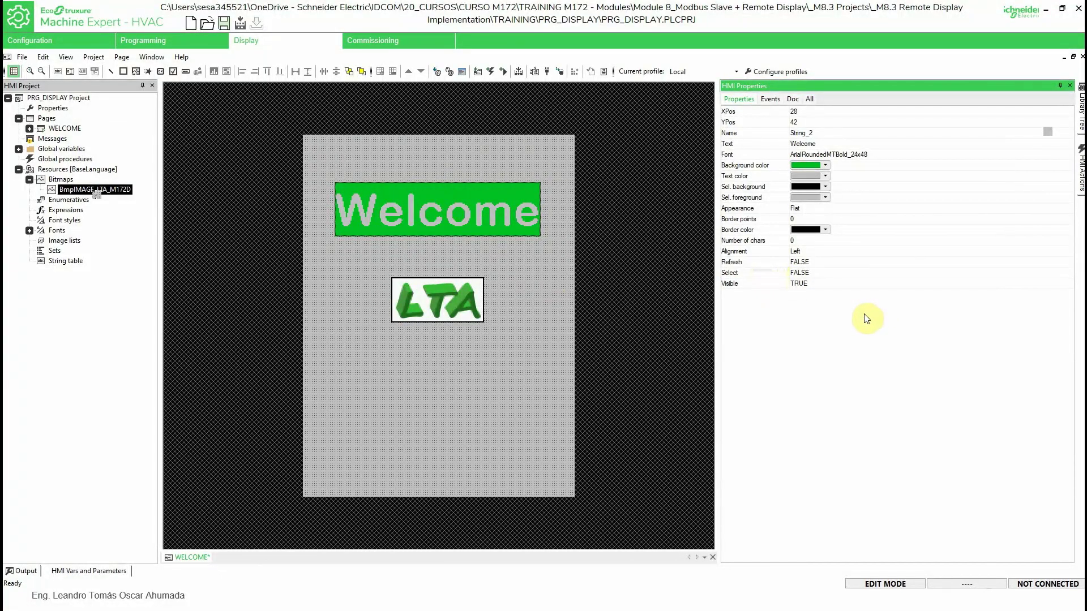
Move the Welcome string to about X 32, Y 47, and set the page's background to the recently used bright green.
drag(427, 205, 431, 211)
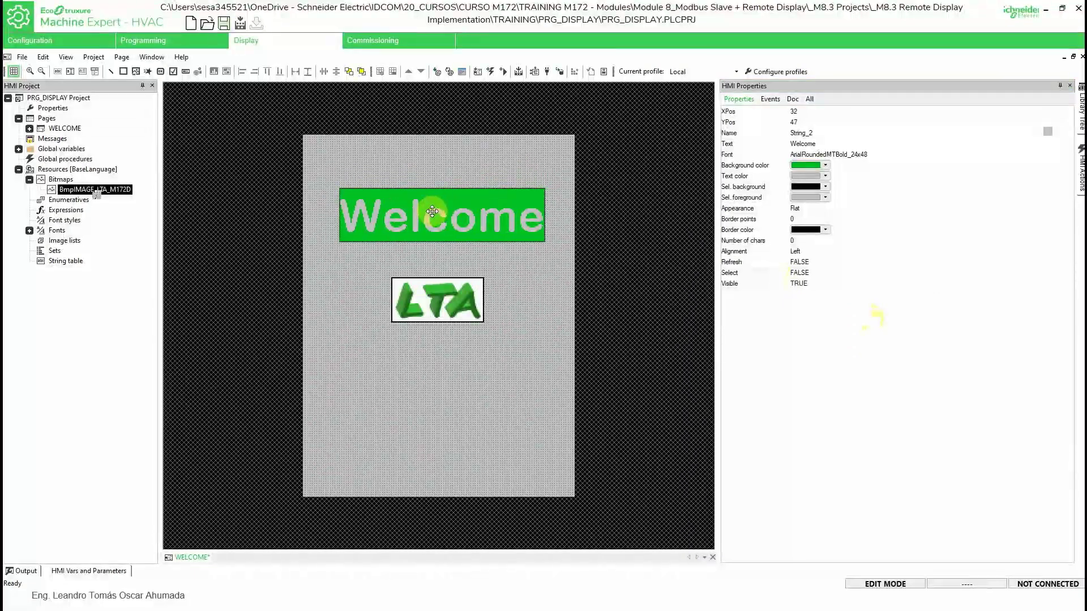
click(468, 213)
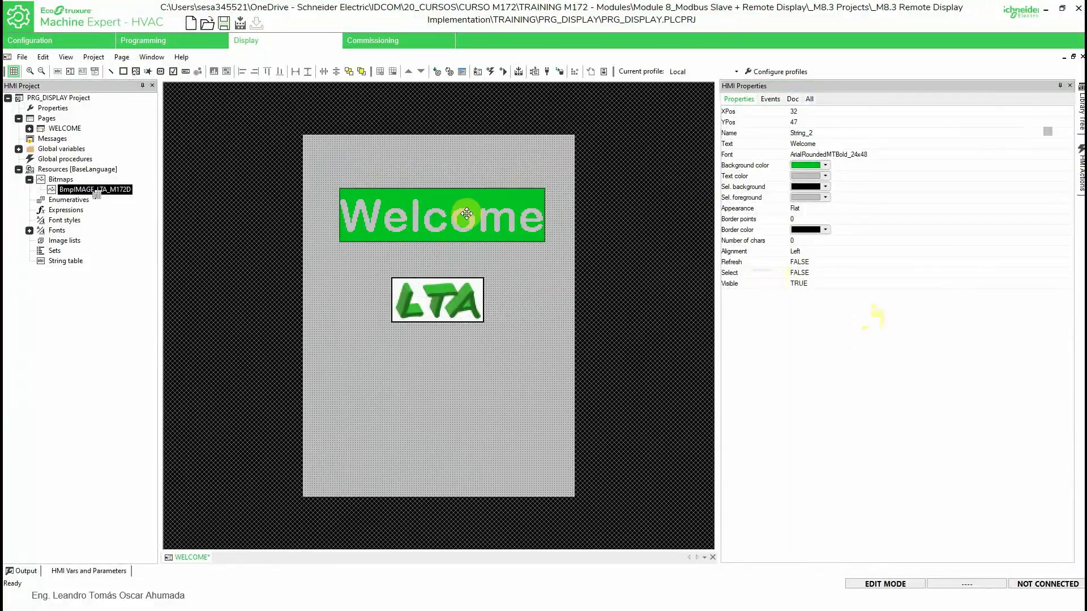
click(535, 288)
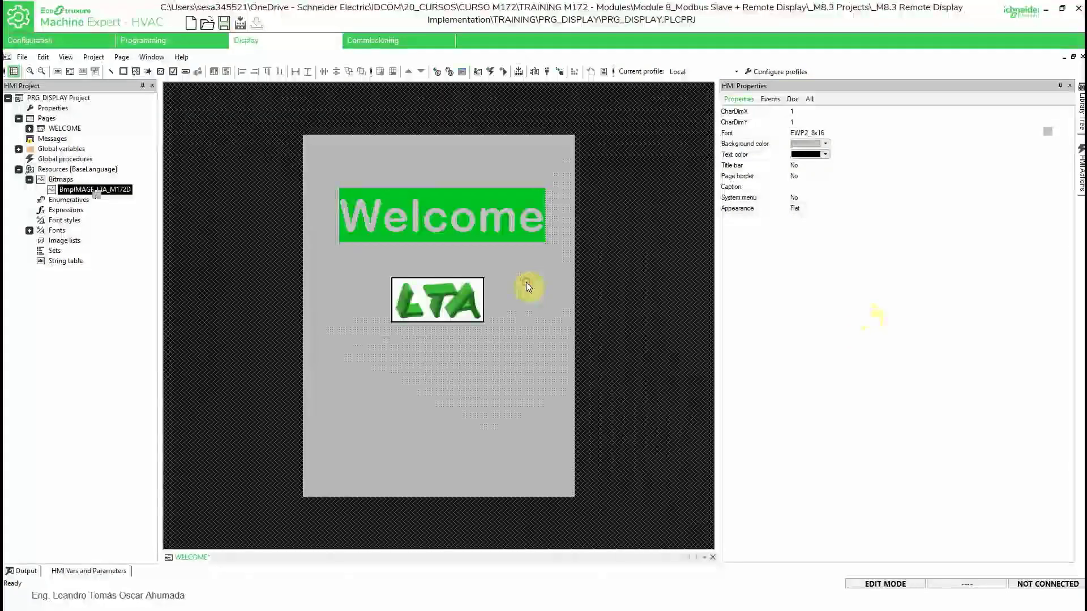
click(815, 144)
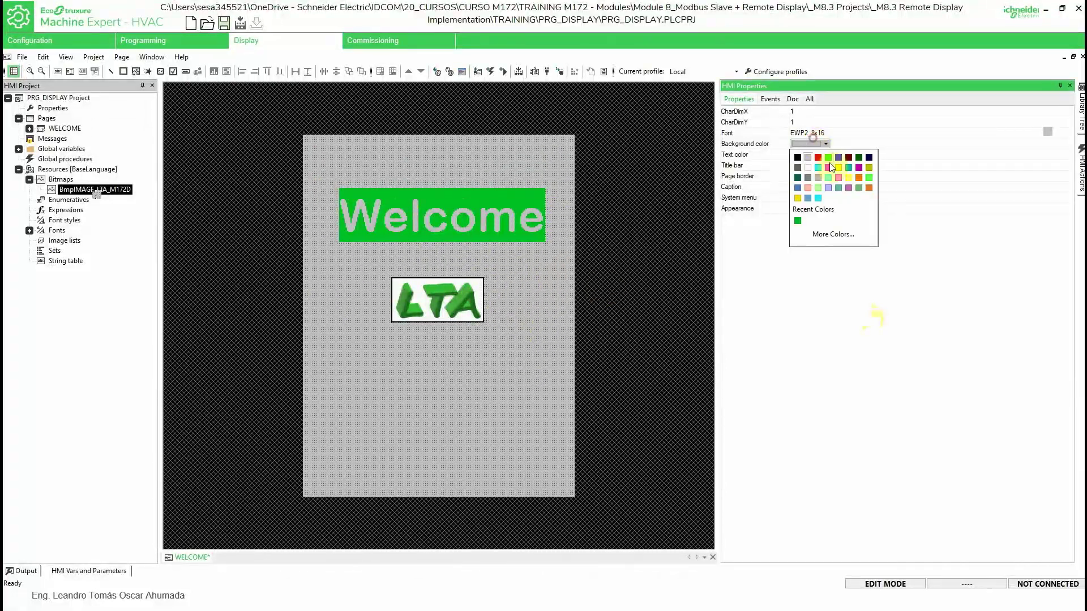
click(794, 221)
click(533, 285)
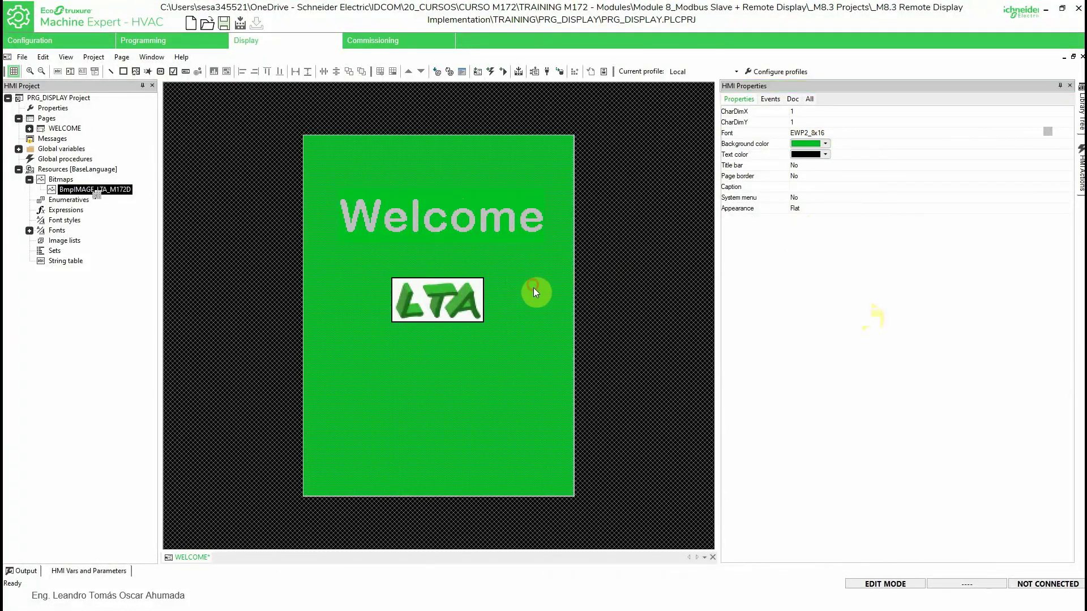
Move the LTA logo slightly lower, make the Welcome string's text white, and nudge the string slightly up and left.
click(499, 221)
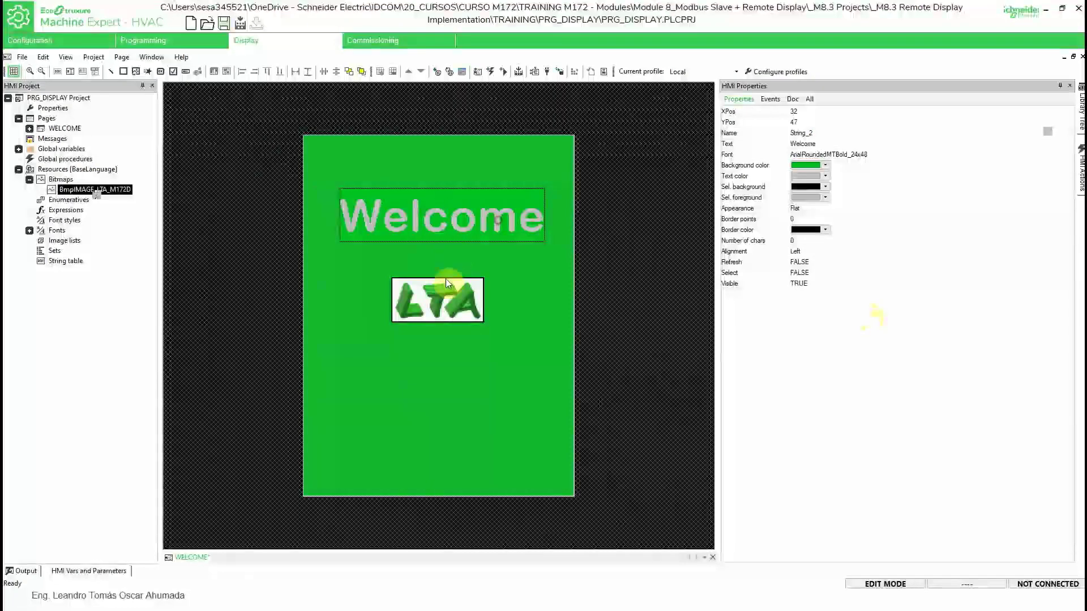
click(457, 234)
click(815, 175)
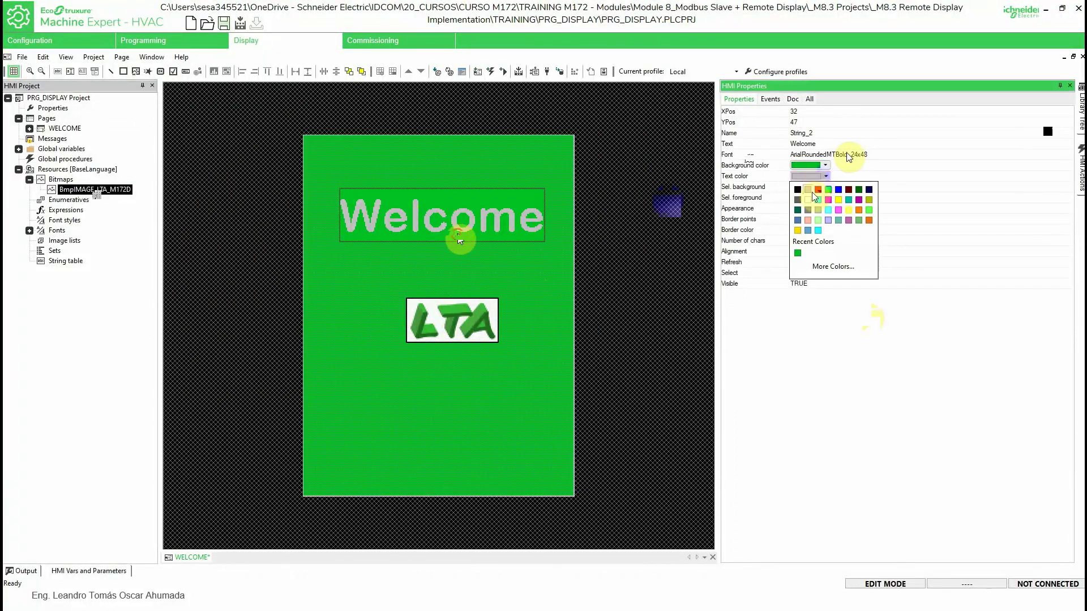
click(808, 202)
drag(441, 217, 436, 212)
click(467, 268)
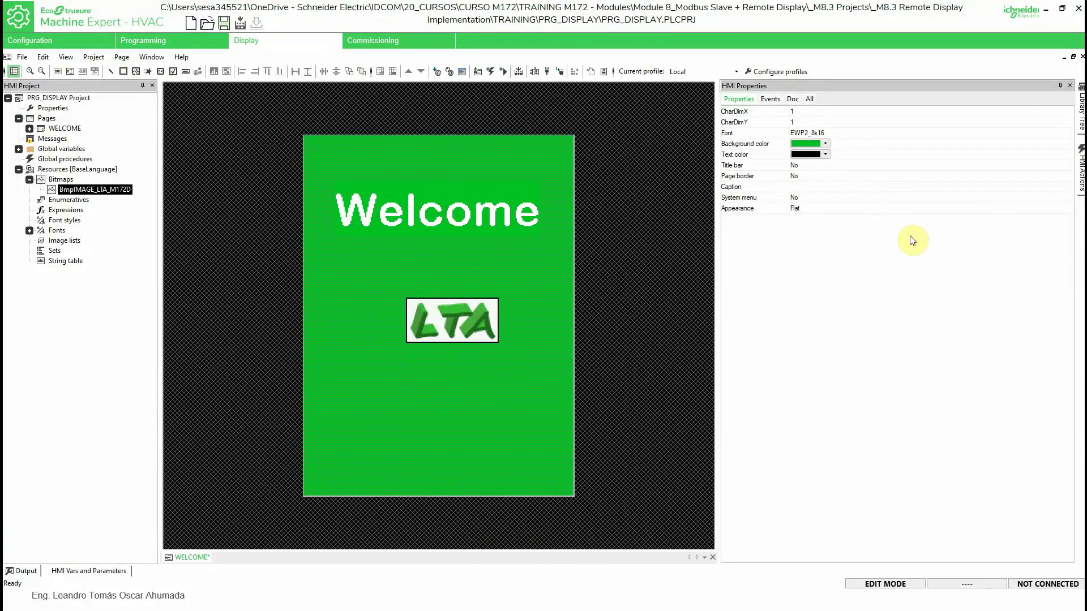
Enable the page border and the title bar for the WELCOME page.
click(797, 176)
click(800, 177)
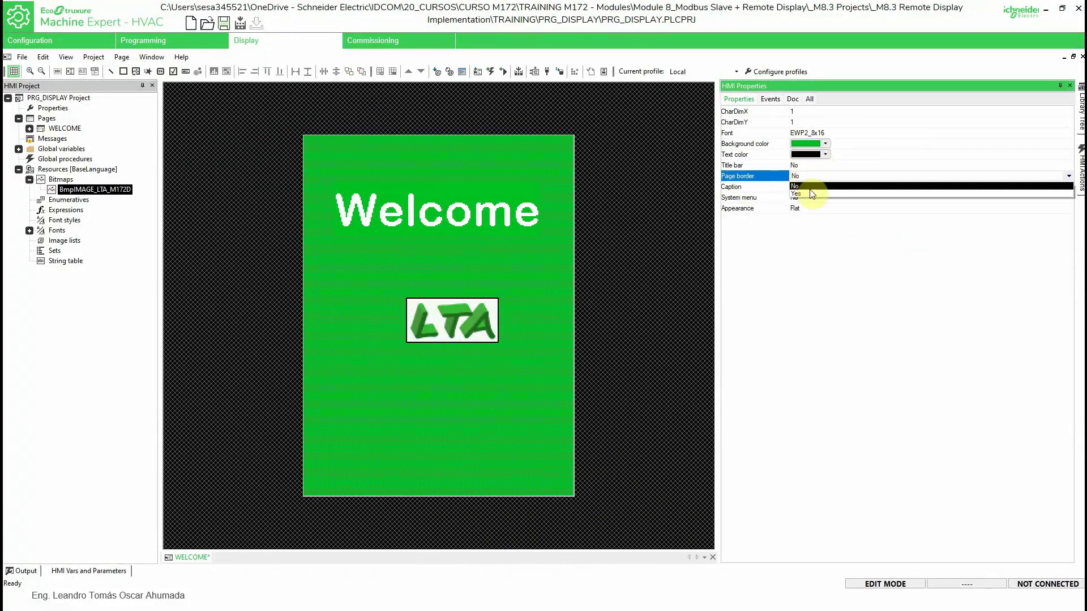
click(801, 184)
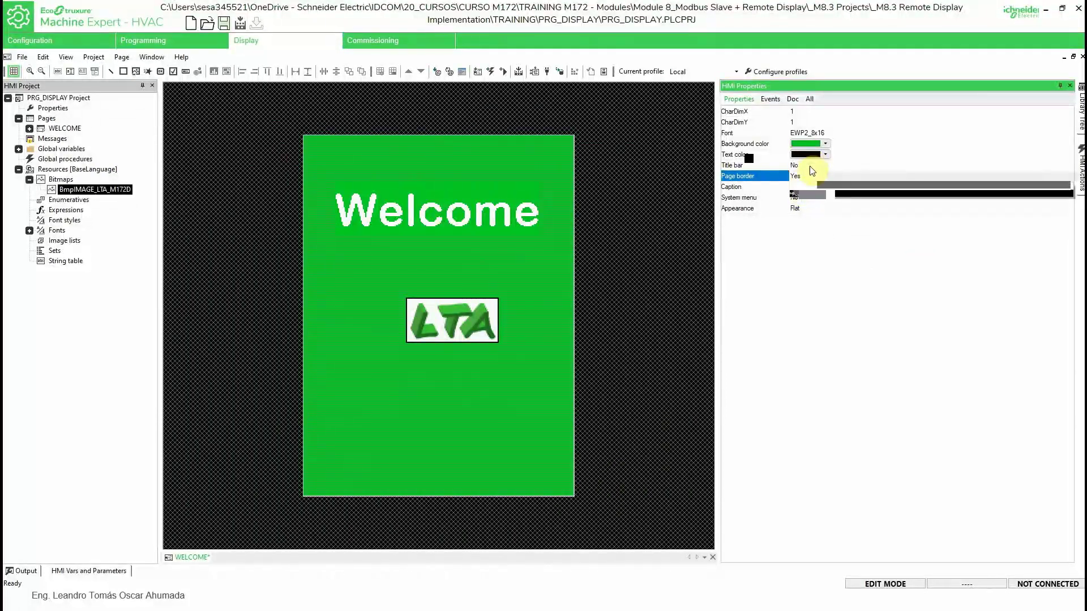
click(810, 166)
click(807, 165)
click(802, 183)
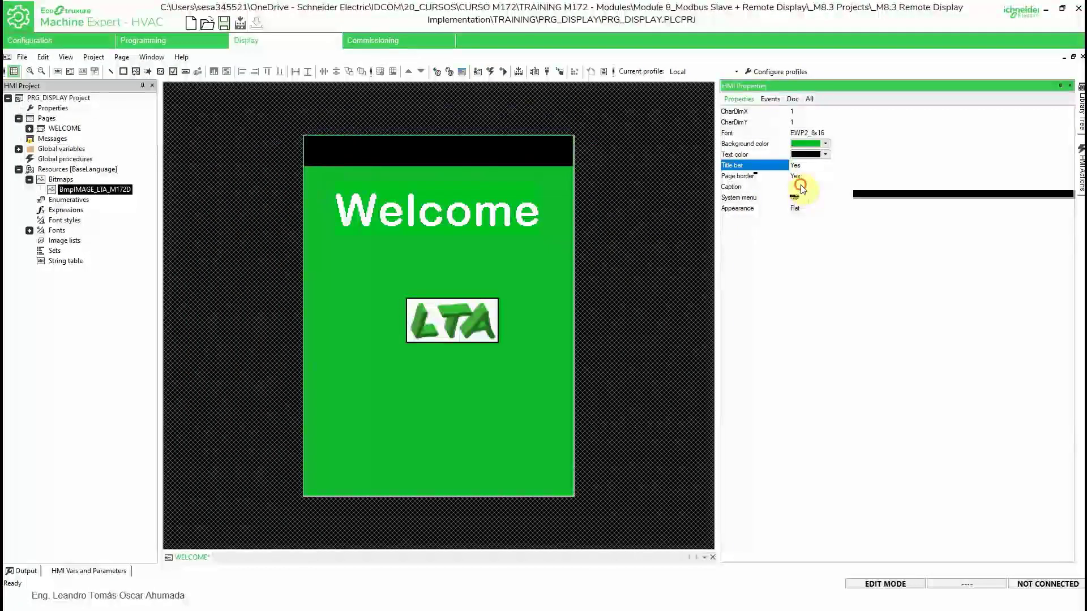
Set the WELCOME page's caption to TRAINING M172.
click(808, 187)
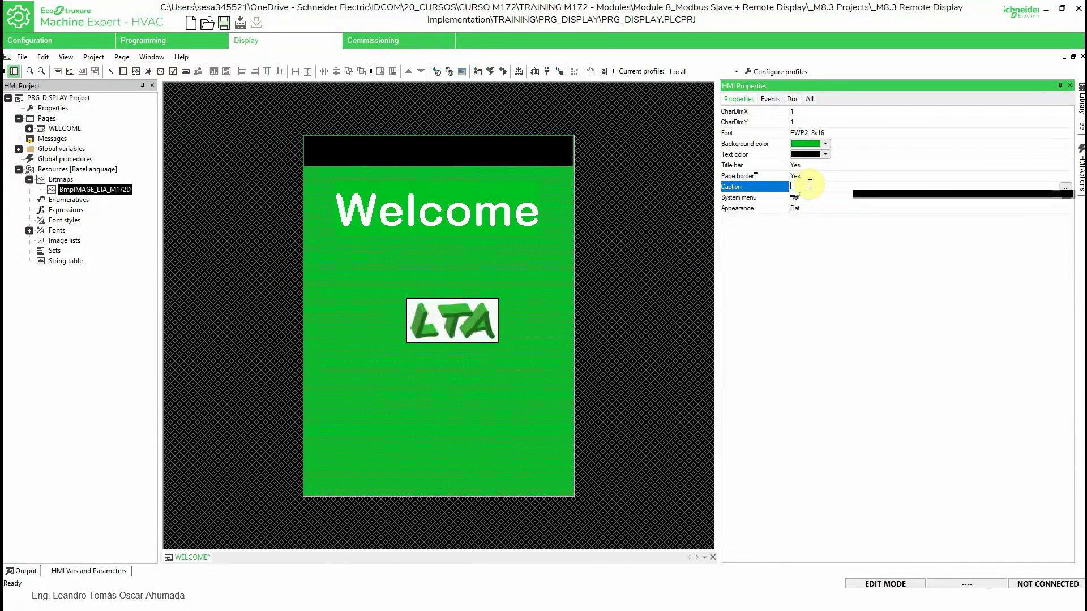
text(TRAINING M172)
key(Return)
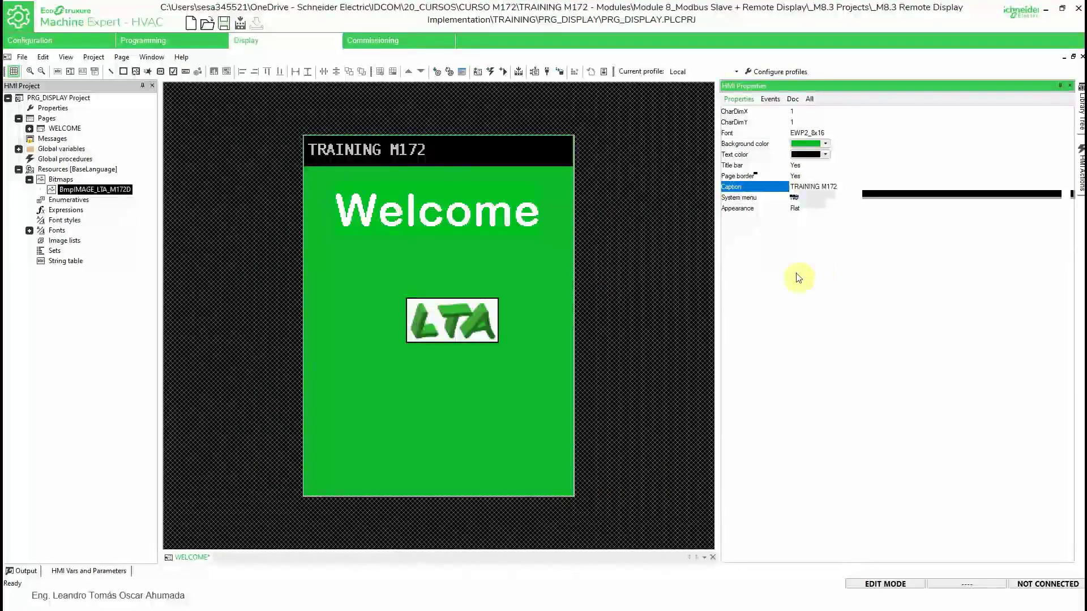
click(793, 274)
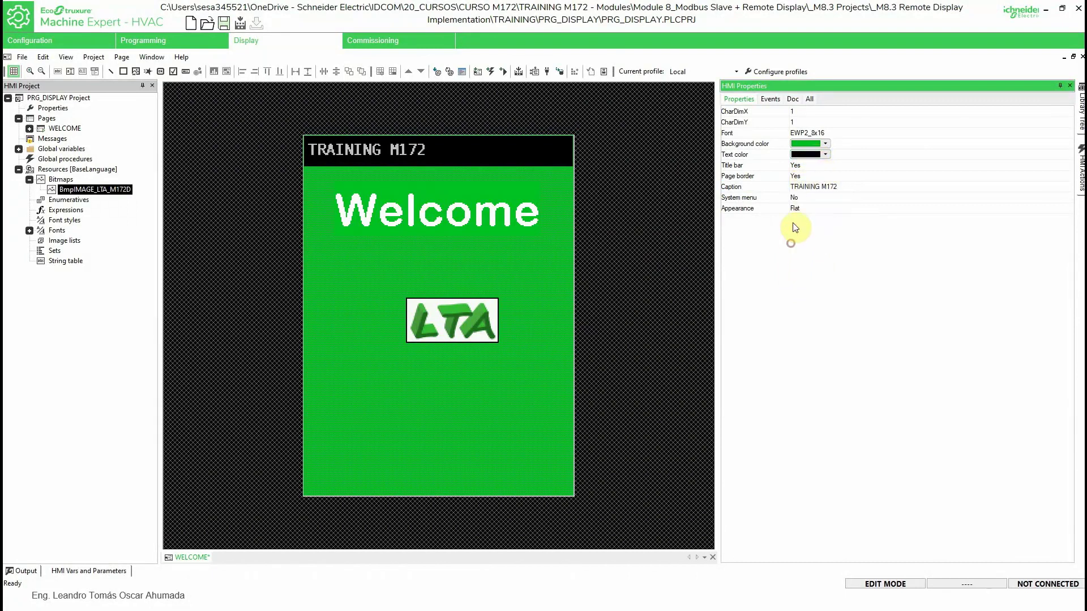
Set the WELCOME page's appearance to Raised.
click(815, 197)
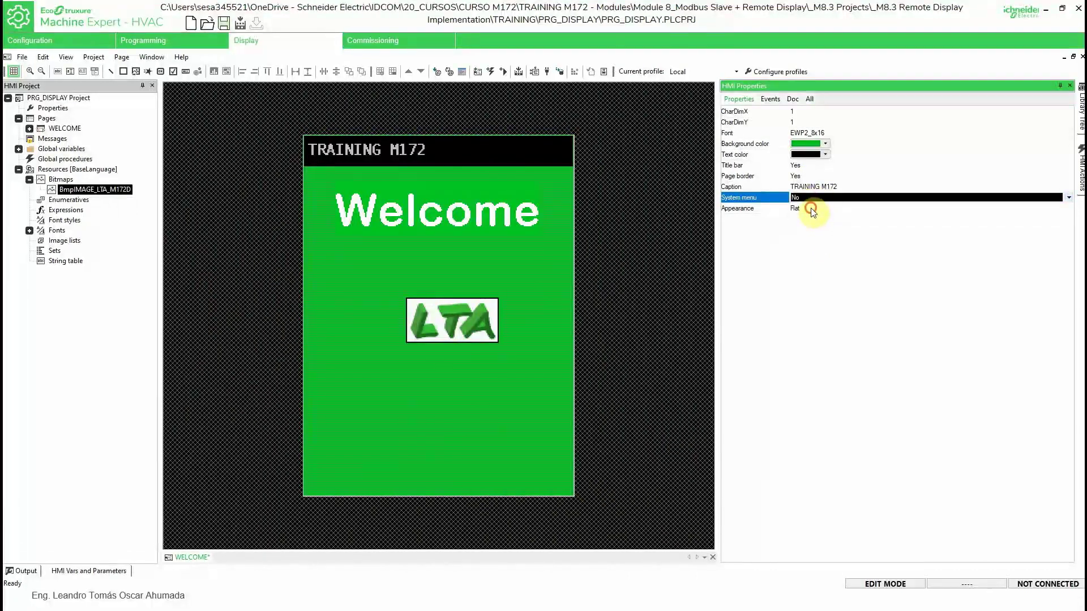
click(811, 208)
click(810, 225)
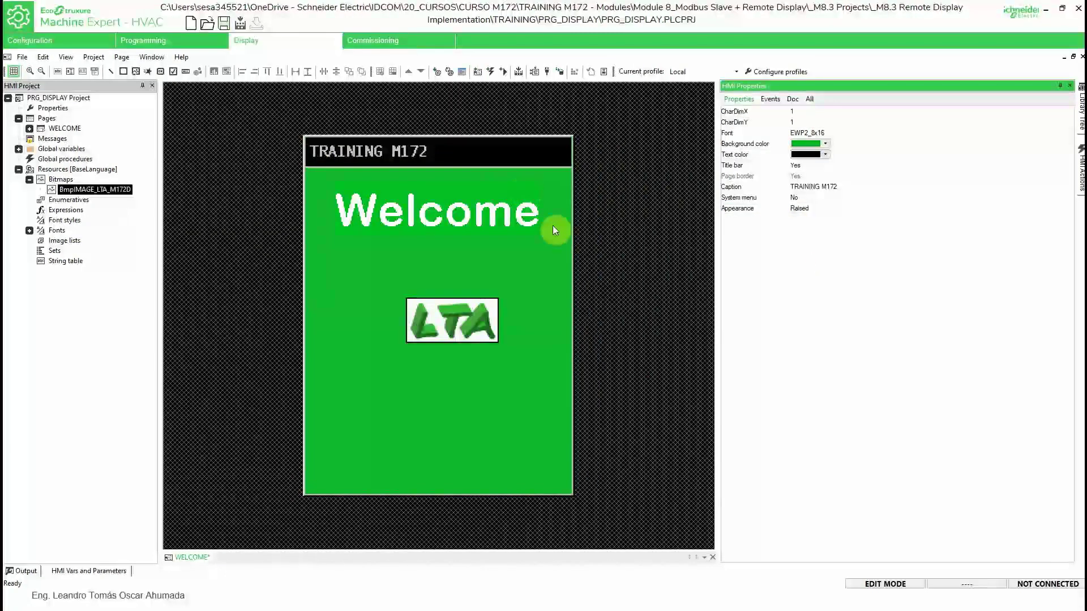
Move the Welcome string slightly down and reposition the LTA logo beneath it at about X 83, Y 129.
drag(463, 304, 452, 287)
click(534, 308)
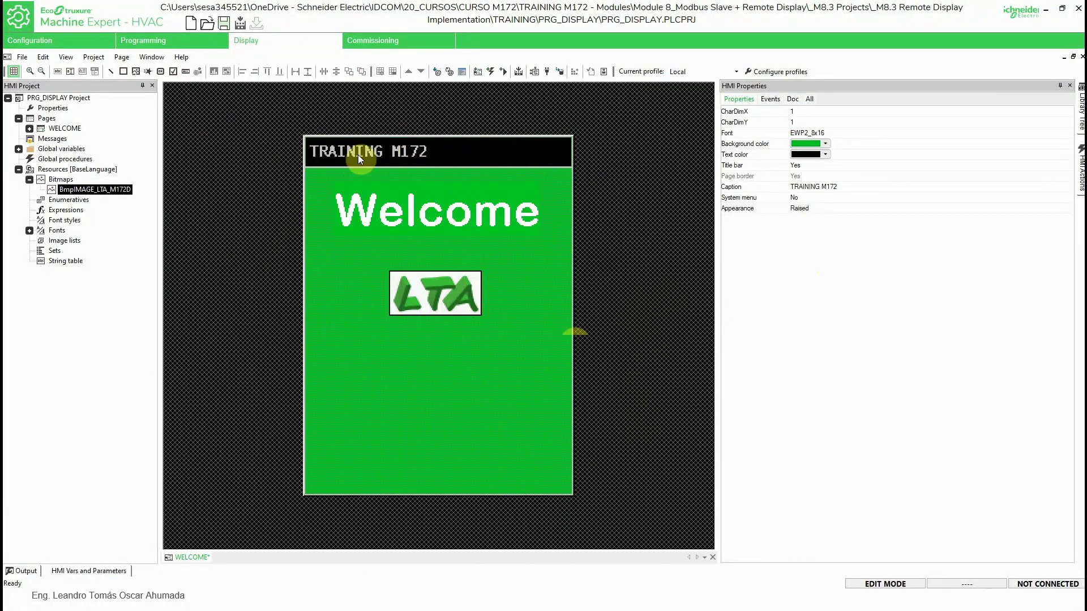
drag(396, 224, 399, 233)
drag(433, 286, 440, 294)
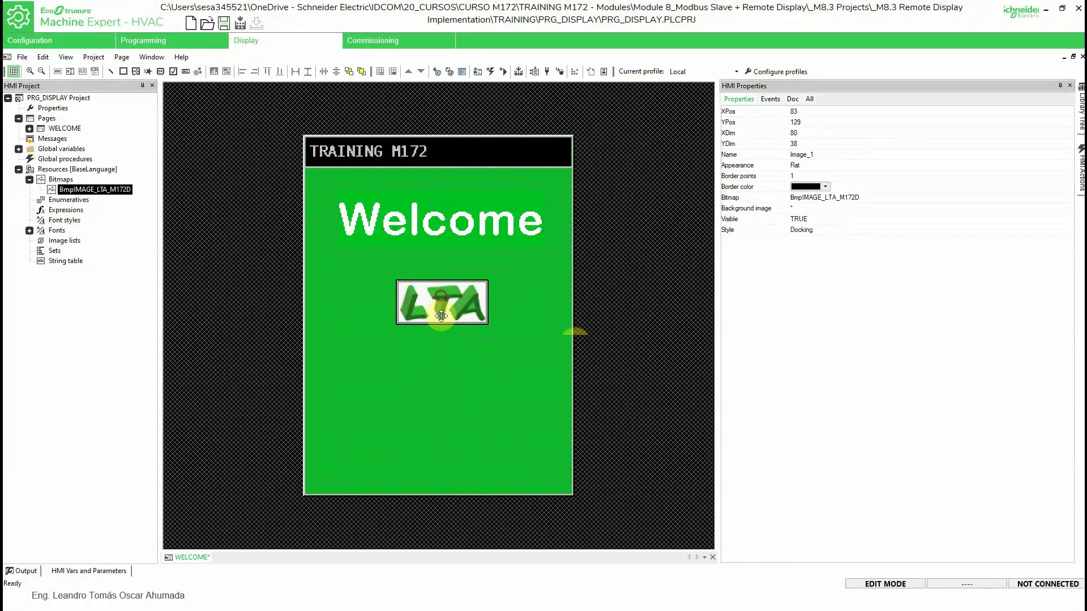
click(426, 358)
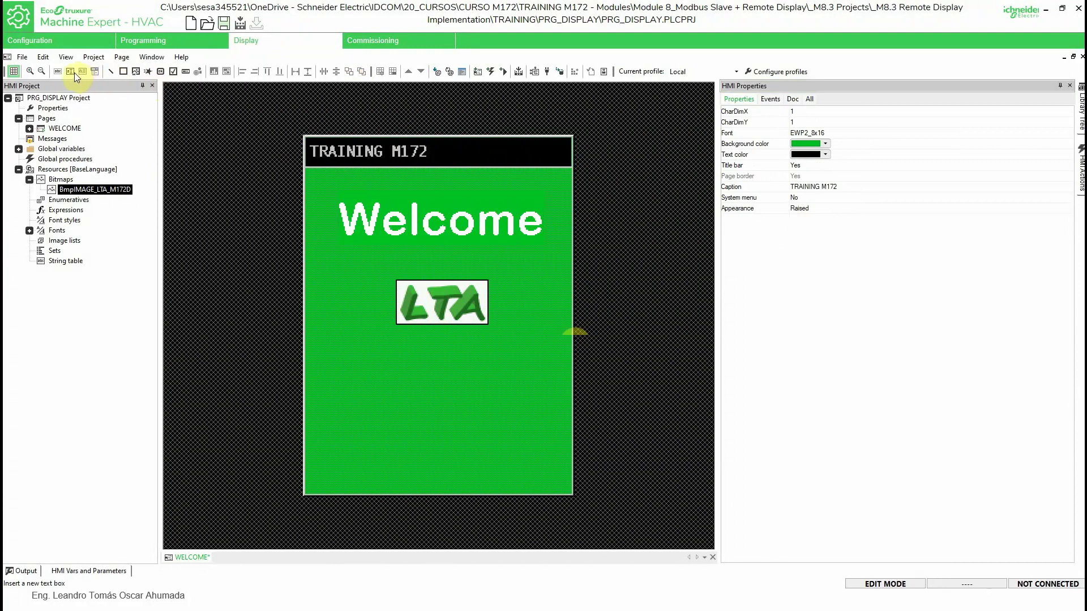
Insert a button beneath the LTA logo at about X 92, Y 206.
click(159, 71)
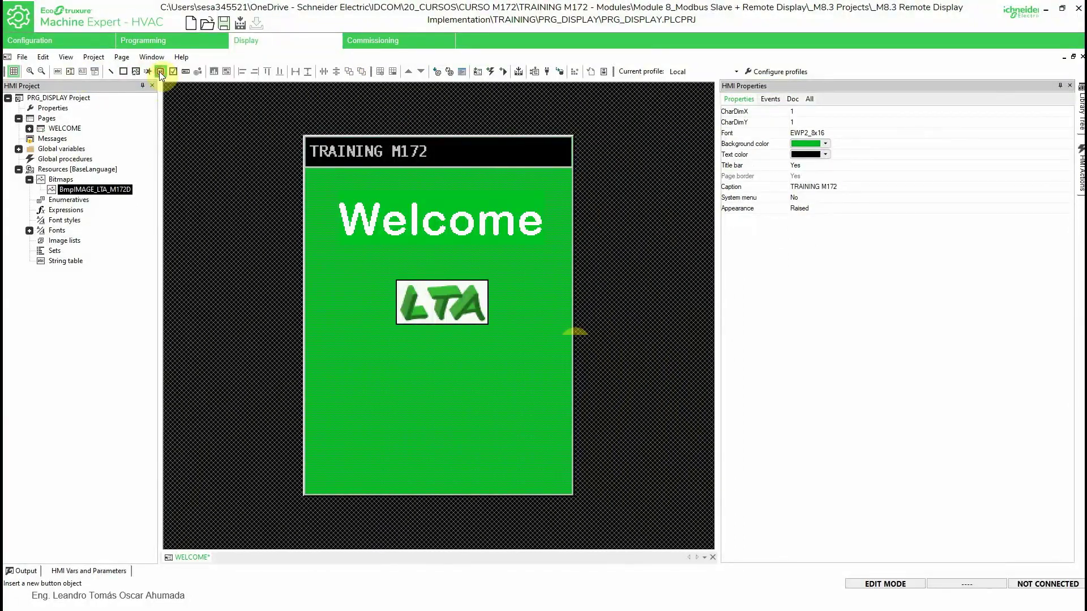
click(372, 377)
drag(413, 395, 450, 388)
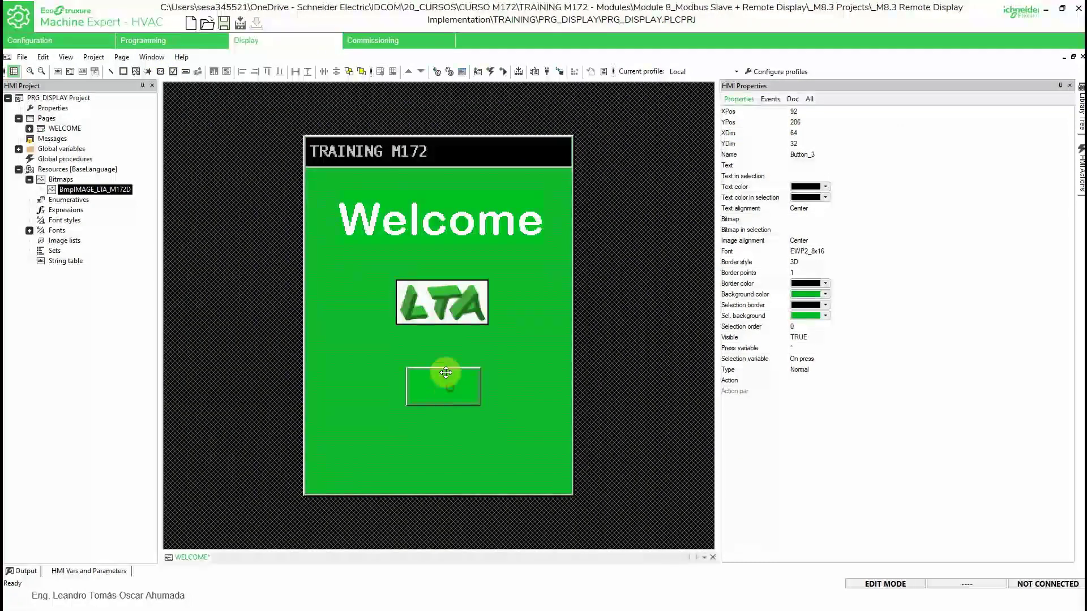
Insert a new page named MENU into the display project.
click(46, 127)
click(46, 119)
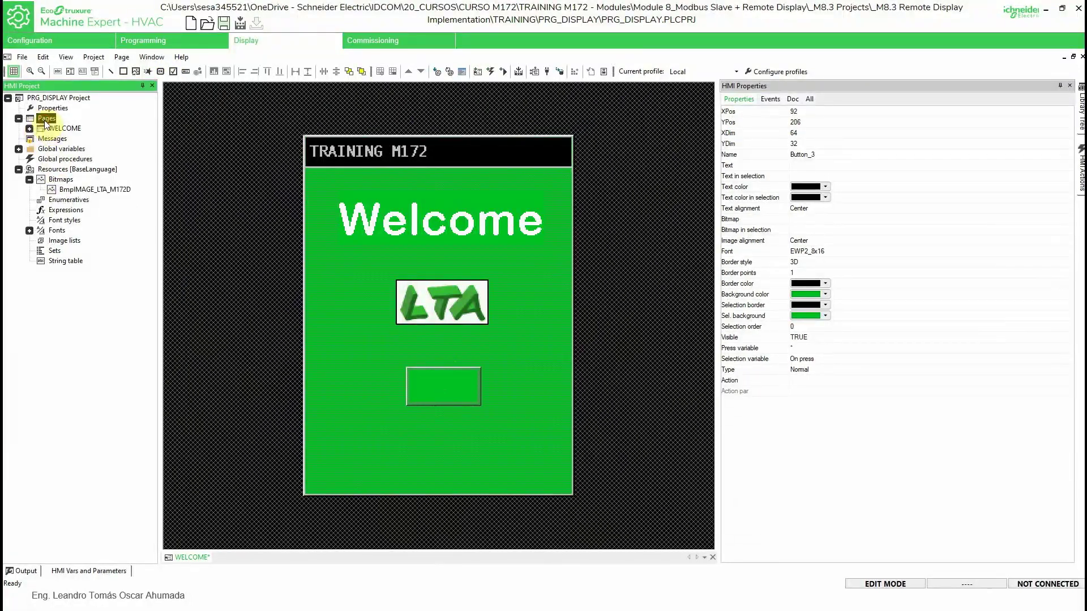
right_click(46, 120)
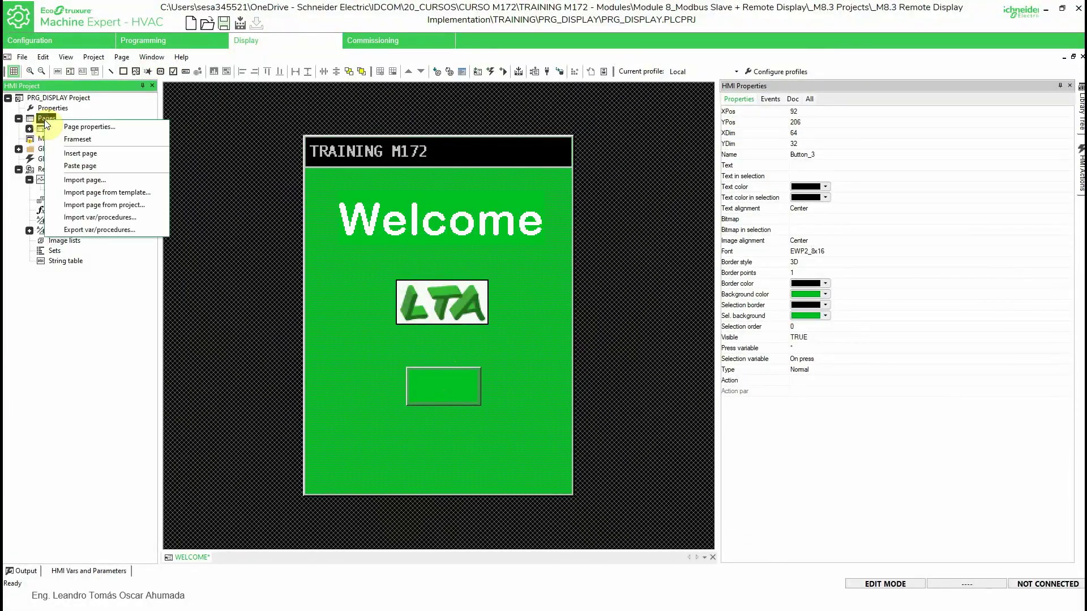
click(91, 158)
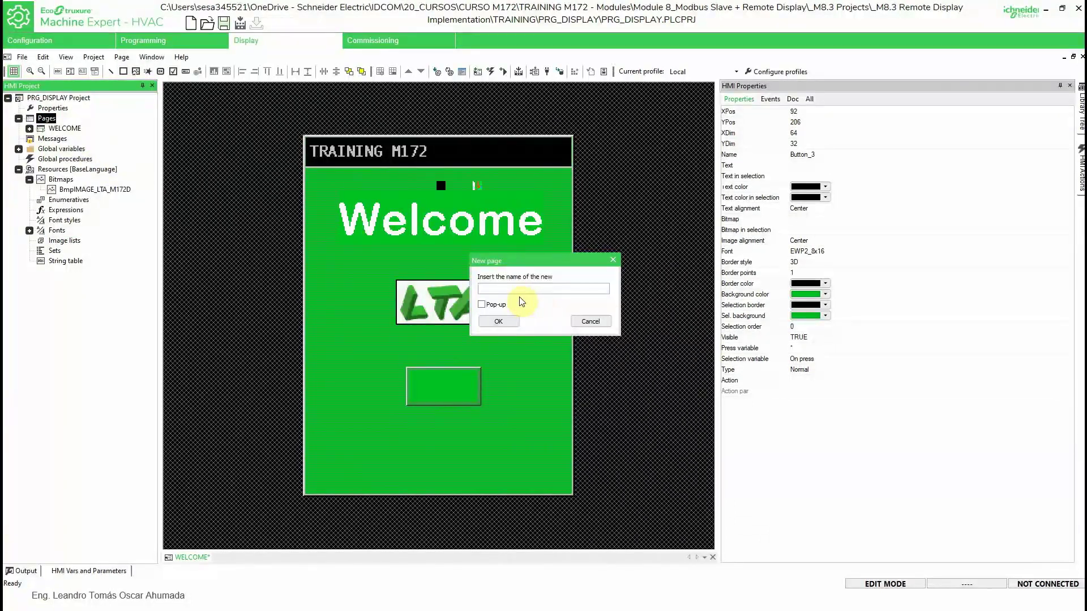
text(MAN)
click(495, 322)
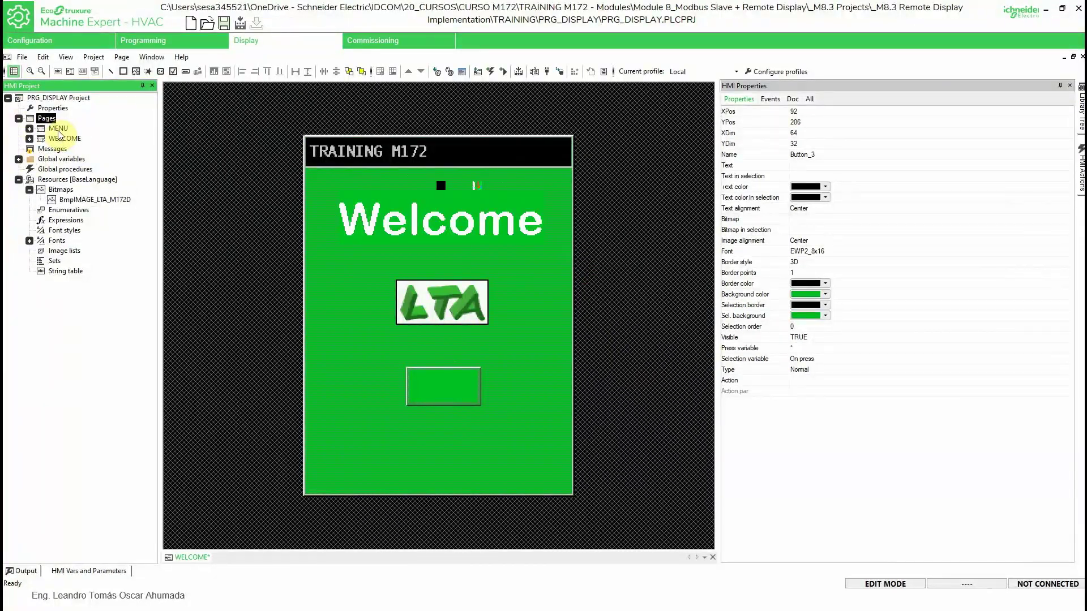
Nudge the new button to about X 93, Y 208, and set its action to OpenPage.
mouse_move(453, 390)
mouse_down()
mouse_move(463, 389)
mouse_move(455, 396)
mouse_up()
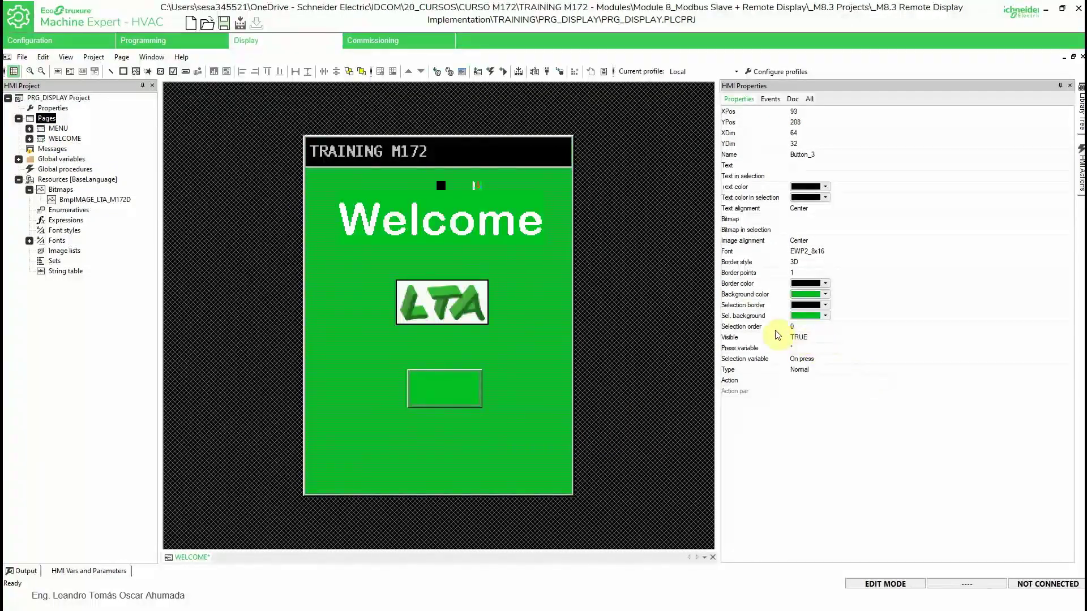
click(809, 371)
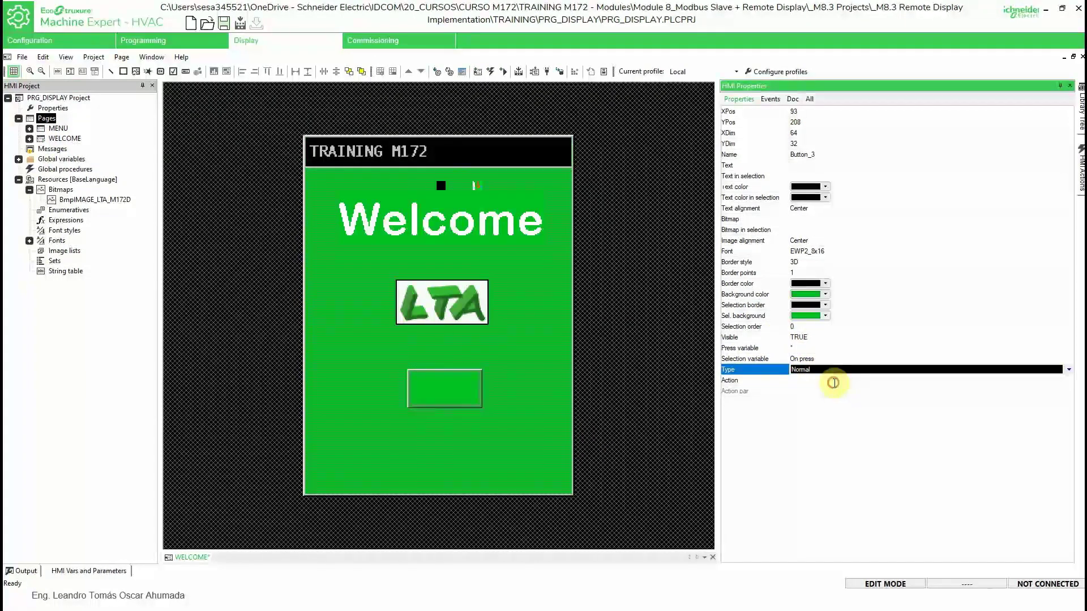
click(833, 381)
click(1069, 380)
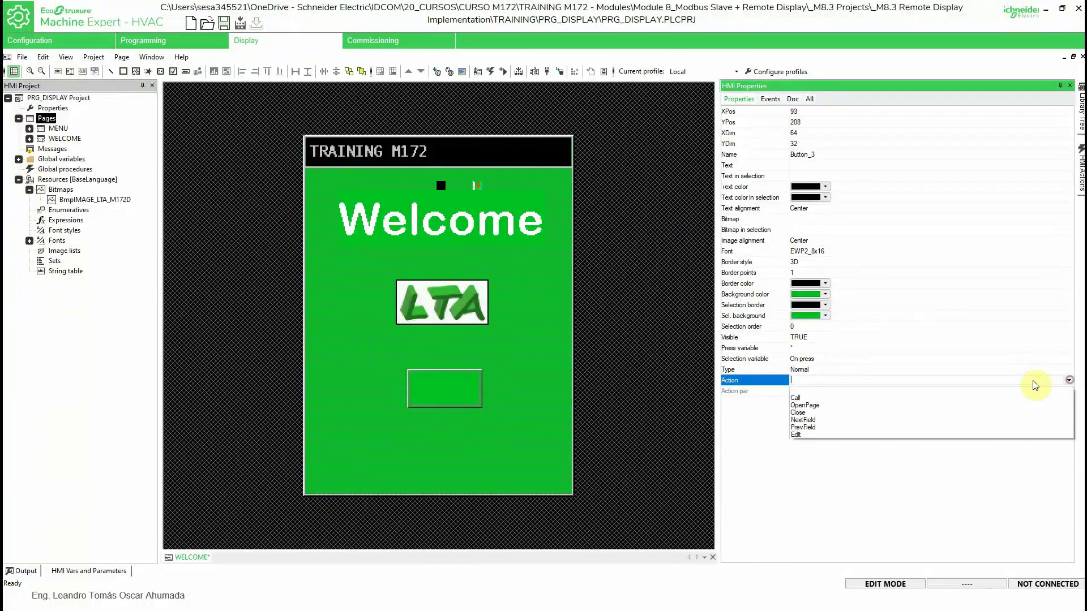
click(819, 407)
Set the button's action parameter to MENU and lower the button to about X 95, Y 219.
click(810, 391)
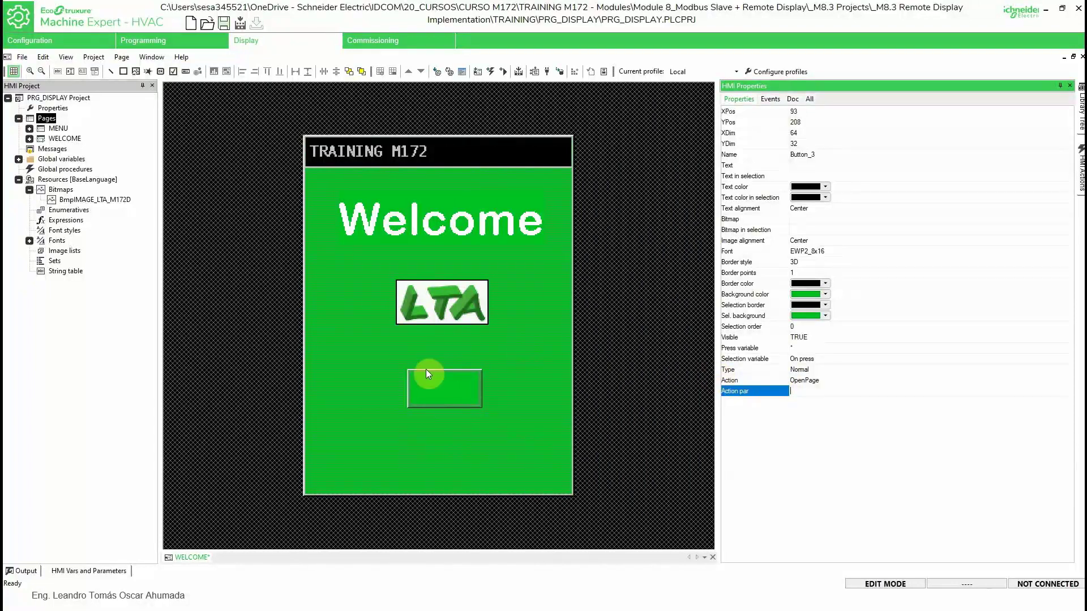
click(64, 137)
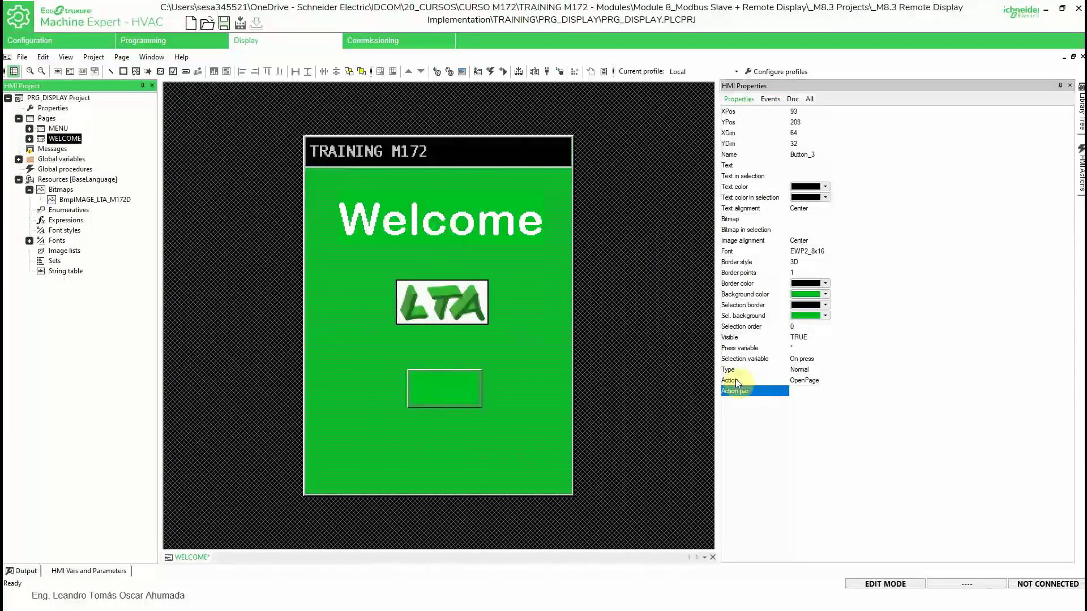
click(815, 392)
text(MENU)
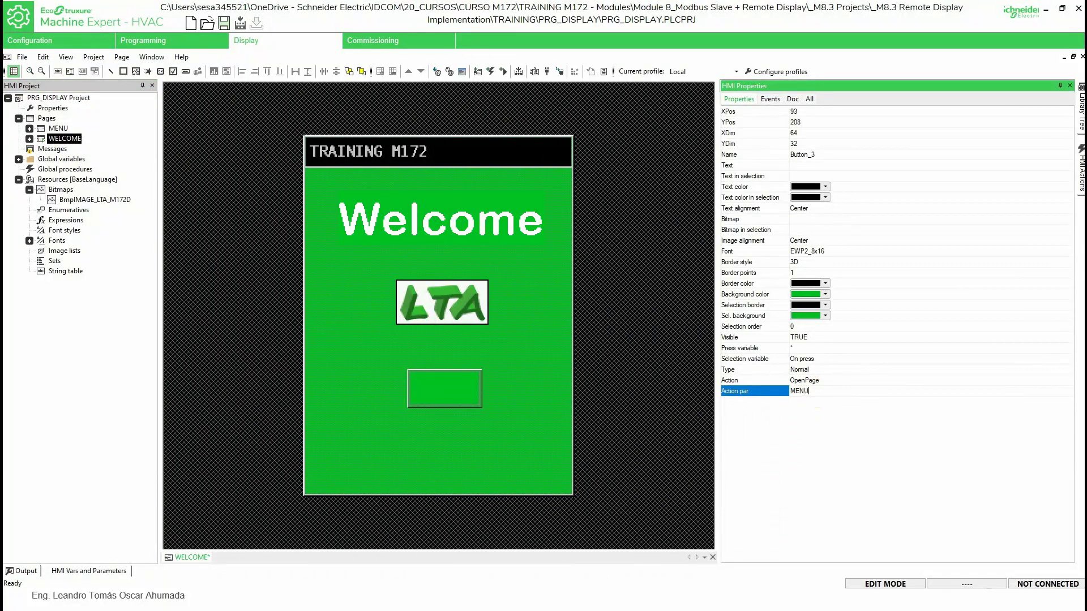
click(815, 422)
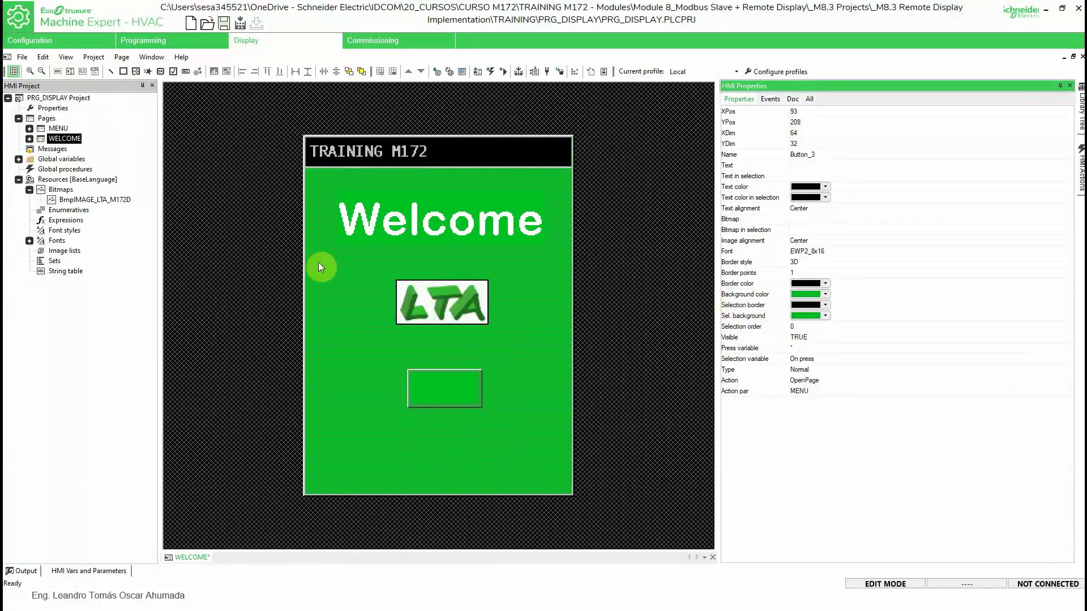
drag(436, 388, 444, 405)
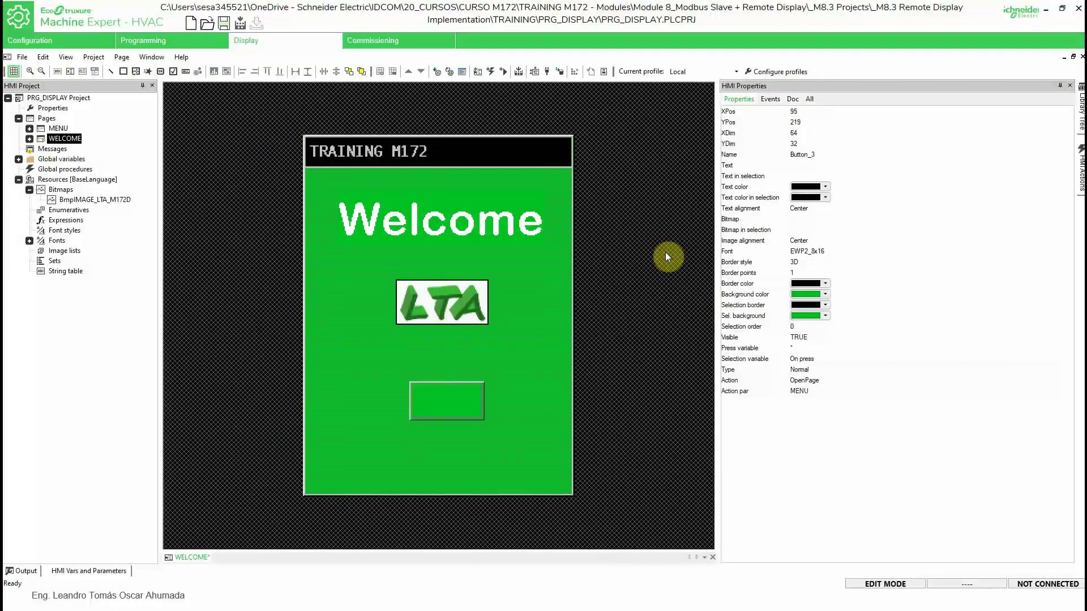
Compile the display project and enlarge the output log to read the build messages.
click(520, 73)
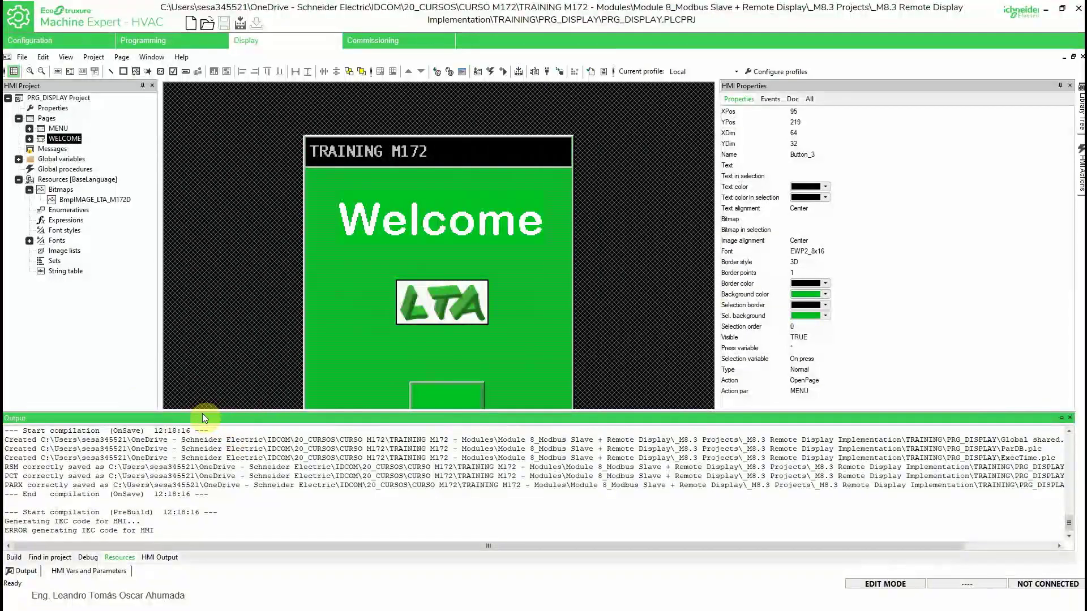
drag(201, 411, 202, 347)
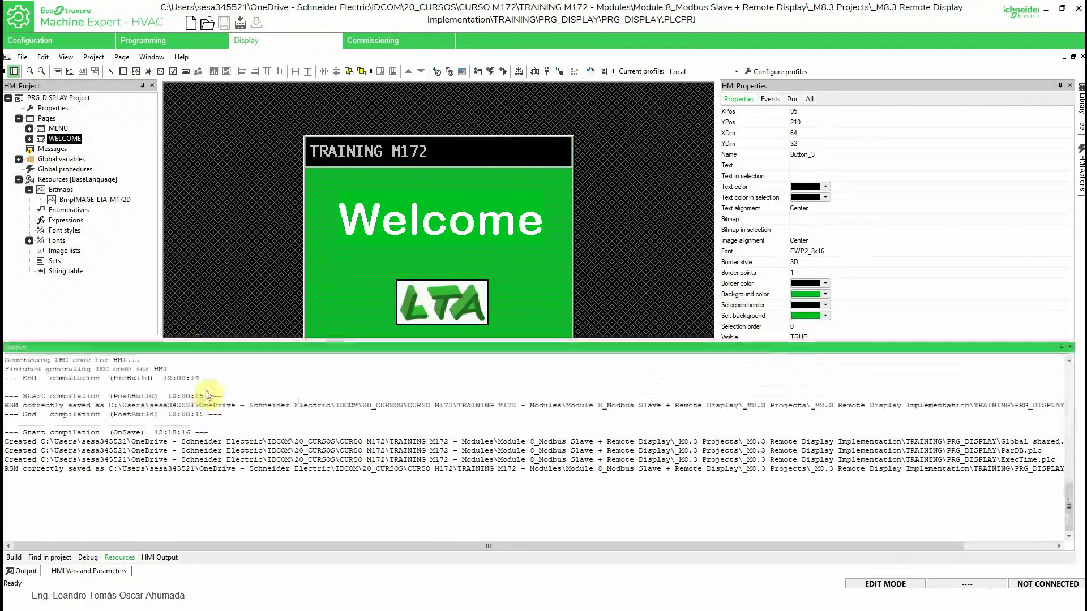
Look through the compilation output logs and examine the error line in the HMI output.
scroll(165, 486, up, 3)
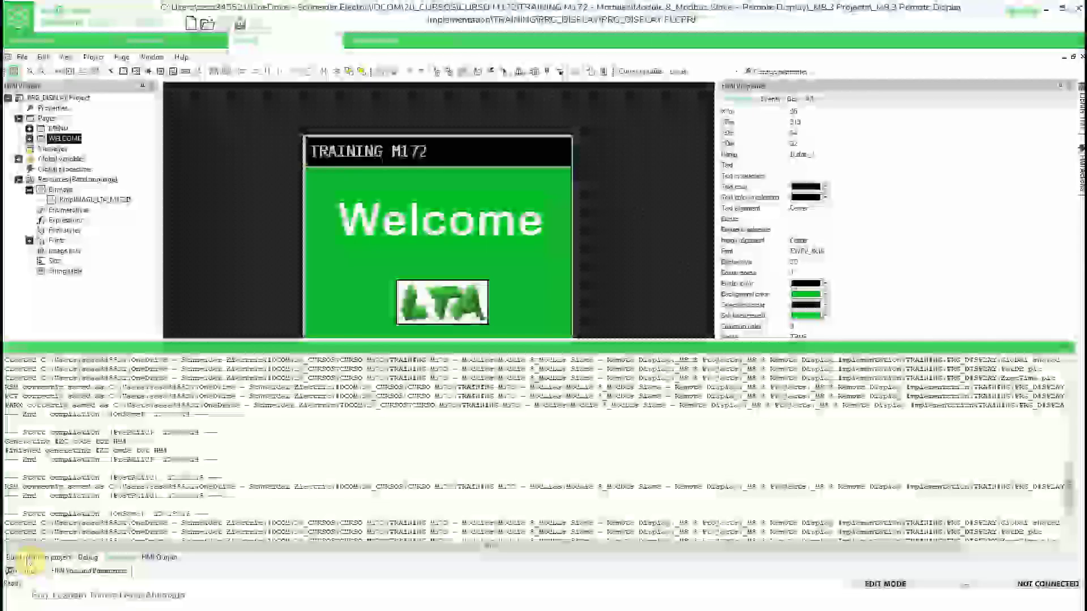
click(17, 558)
click(54, 559)
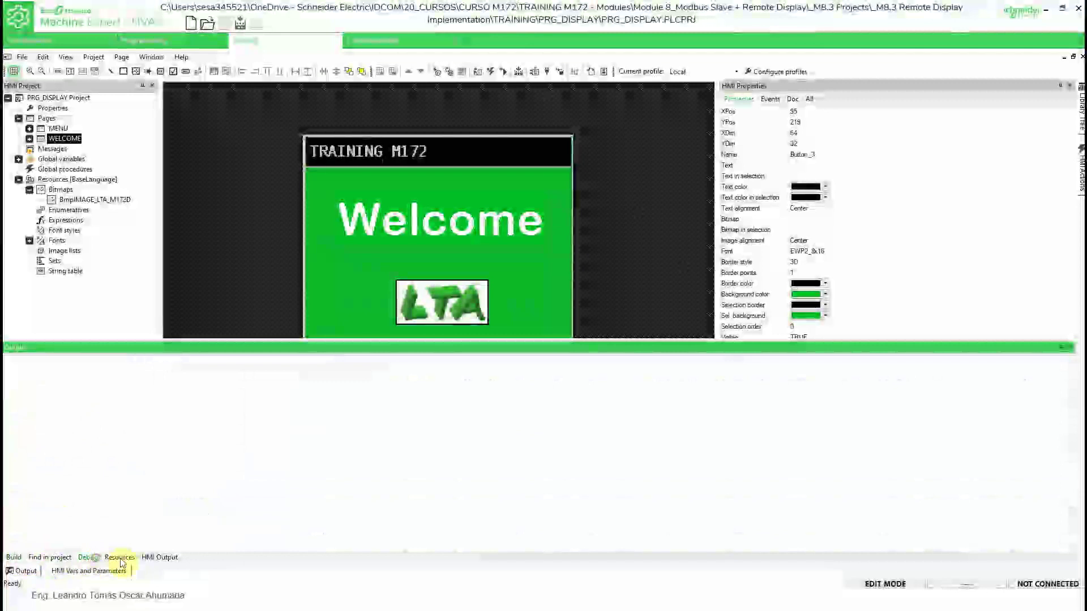
click(119, 559)
click(136, 559)
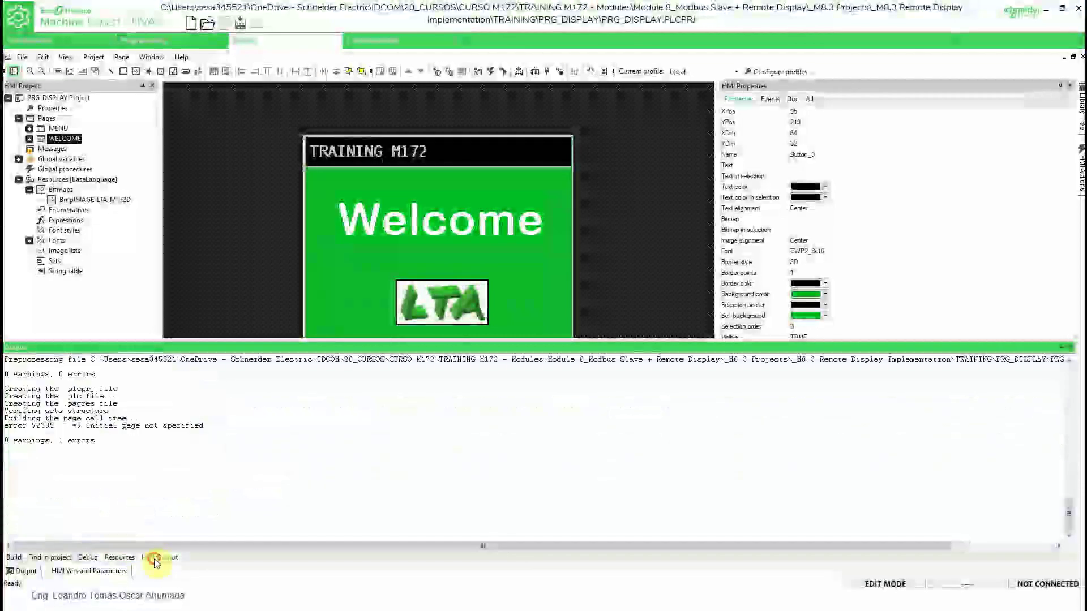
click(155, 428)
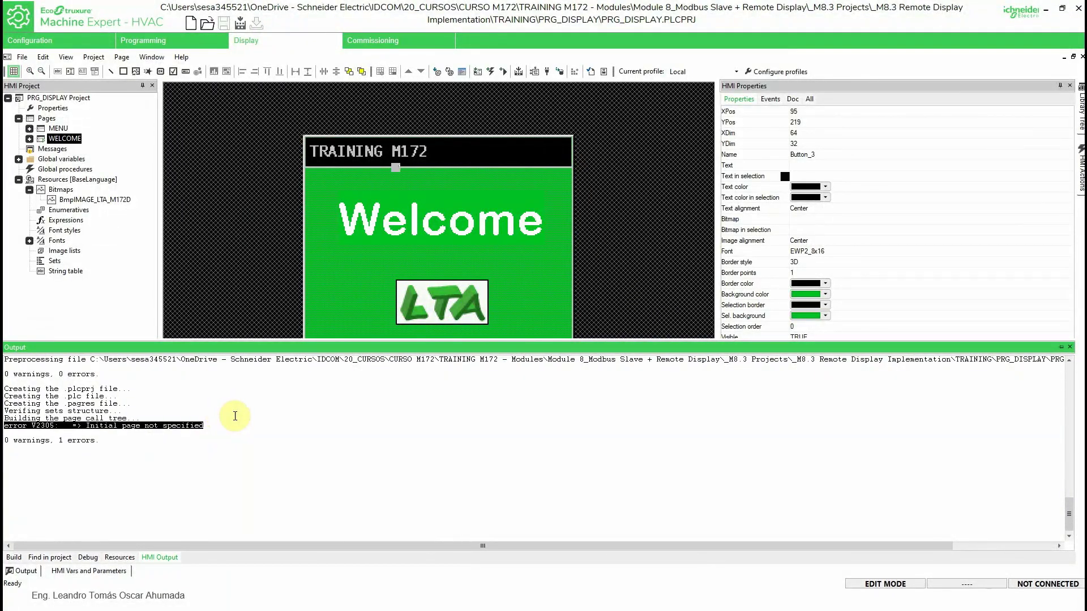
Set WELCOME as the initial page with the Flat page model, and compile the display project.
click(58, 110)
double_click(59, 113)
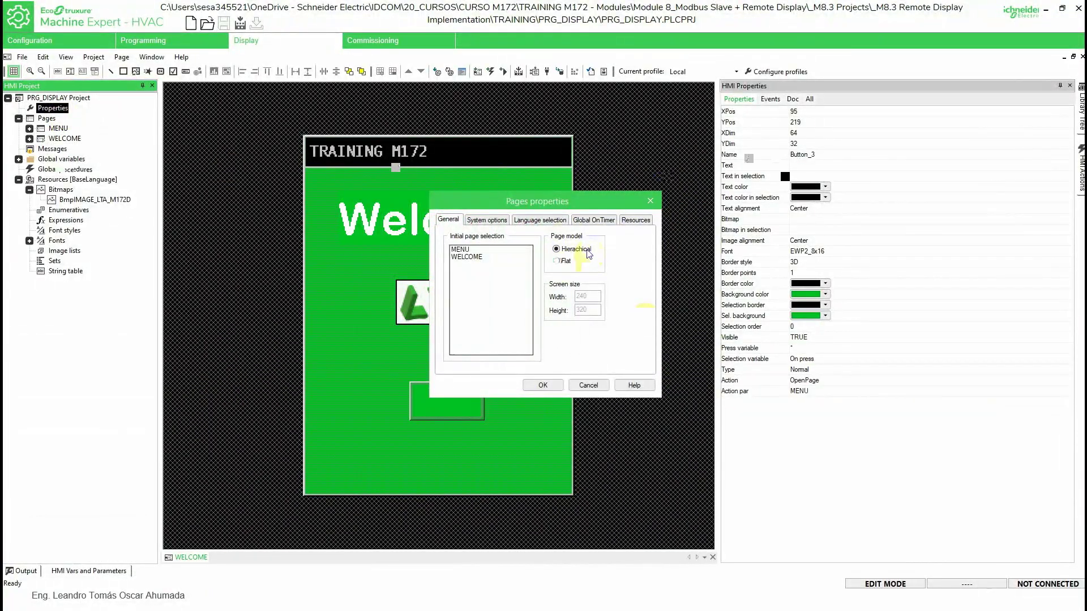
click(463, 257)
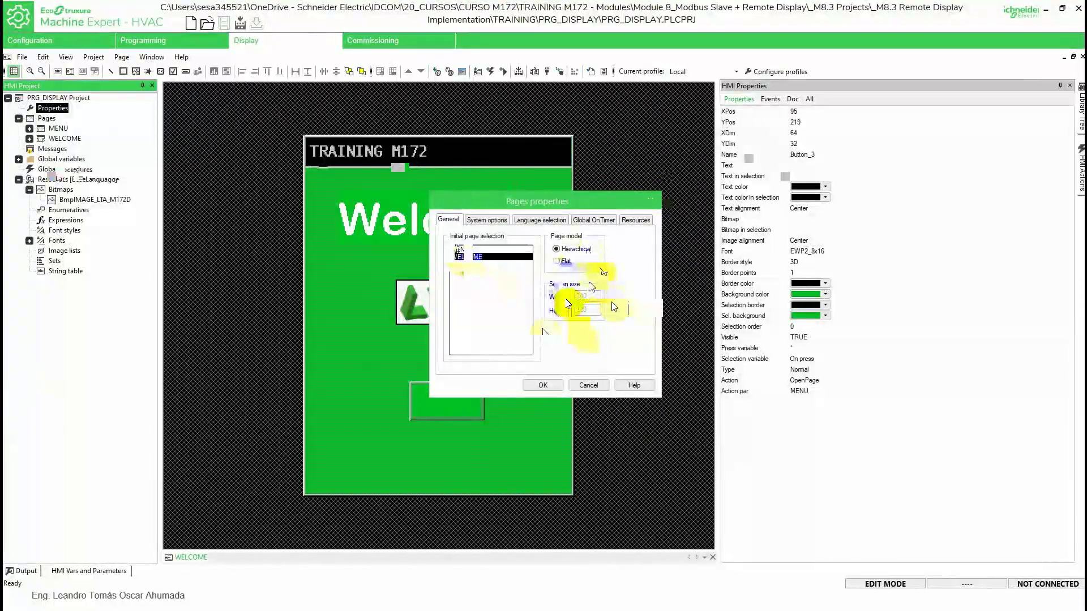
click(543, 385)
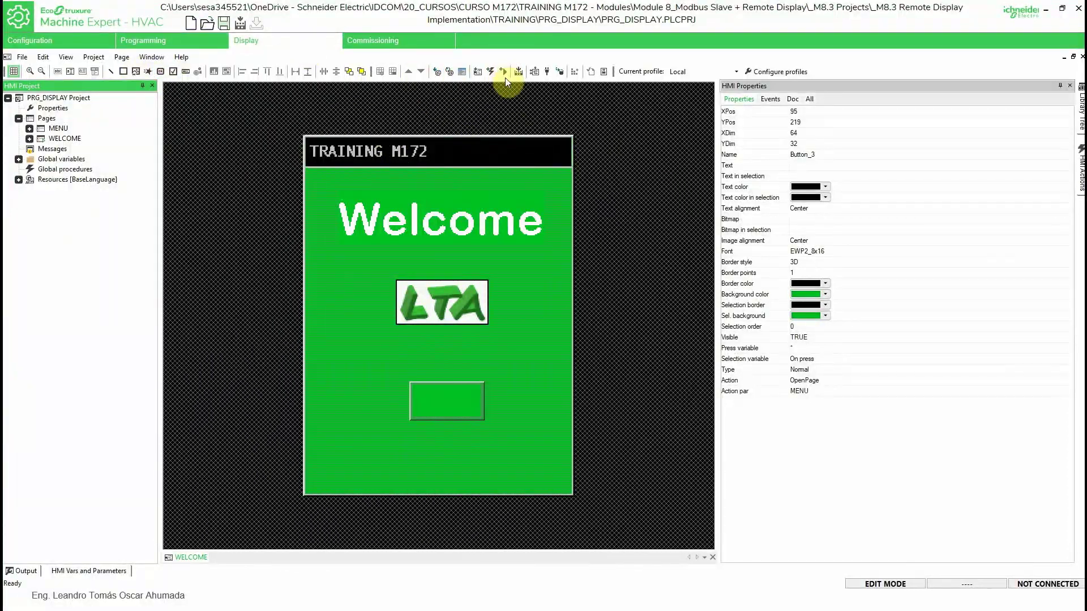
click(519, 71)
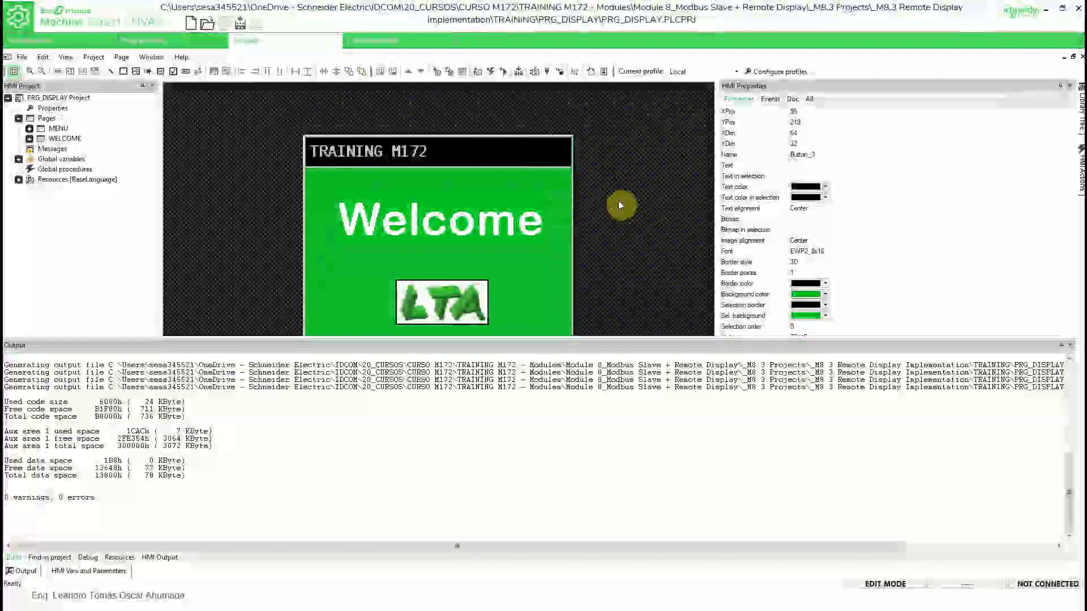
Raise the WELCOME page's button to about X 93, Y 204, and set its text and text in selection to MENU.
drag(448, 406, 446, 390)
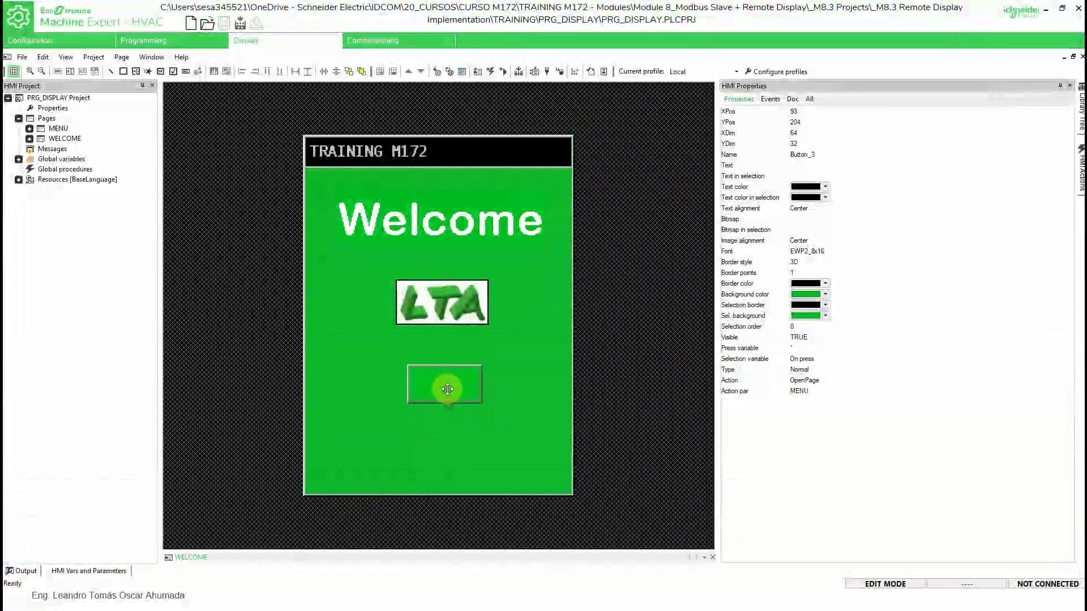
click(810, 165)
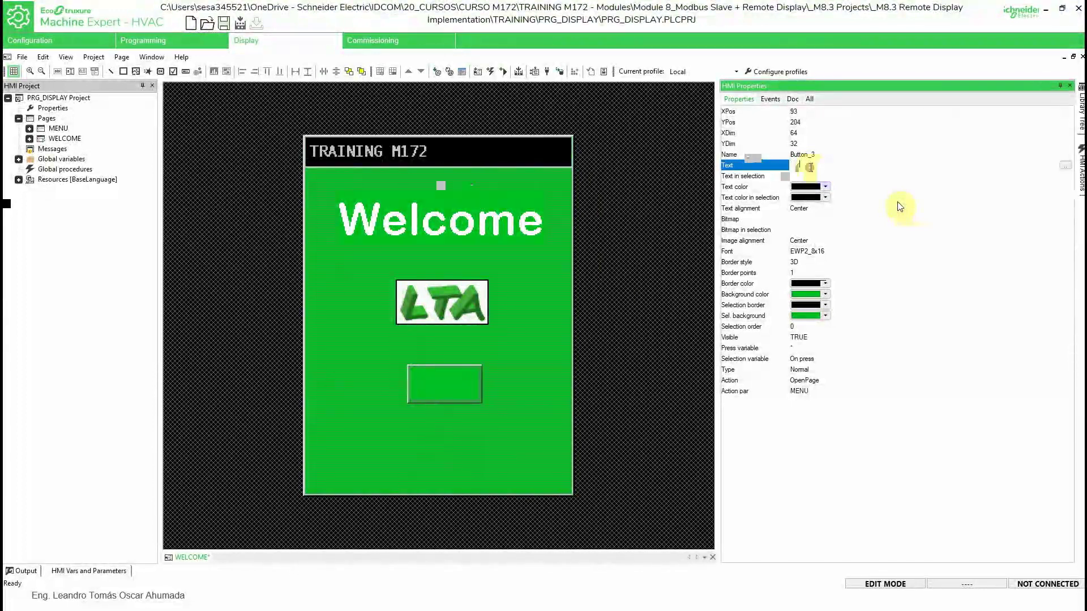
text(MENU)
key(Return)
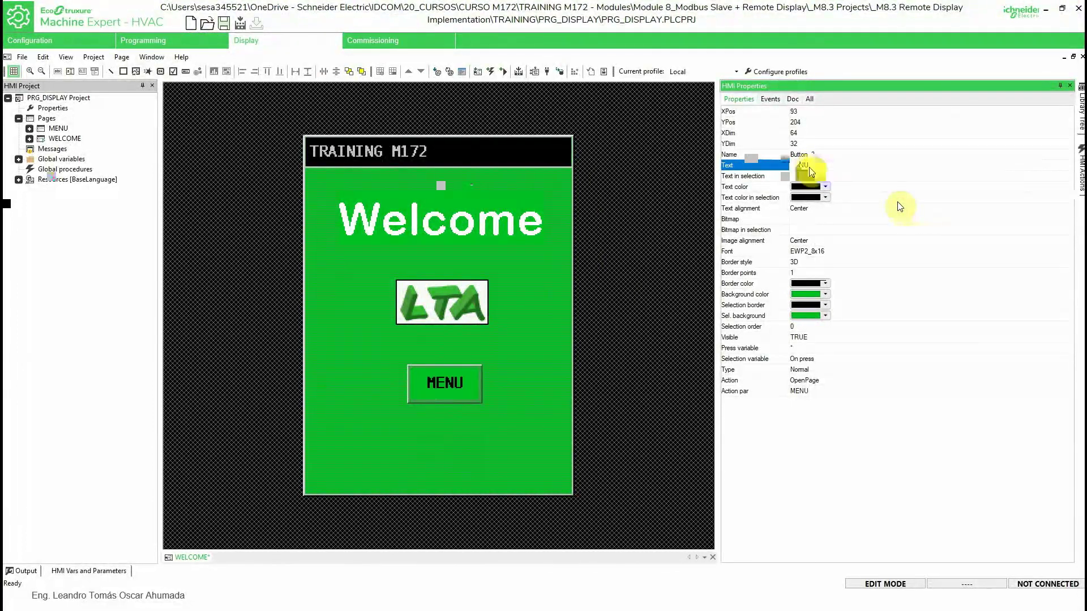
click(806, 176)
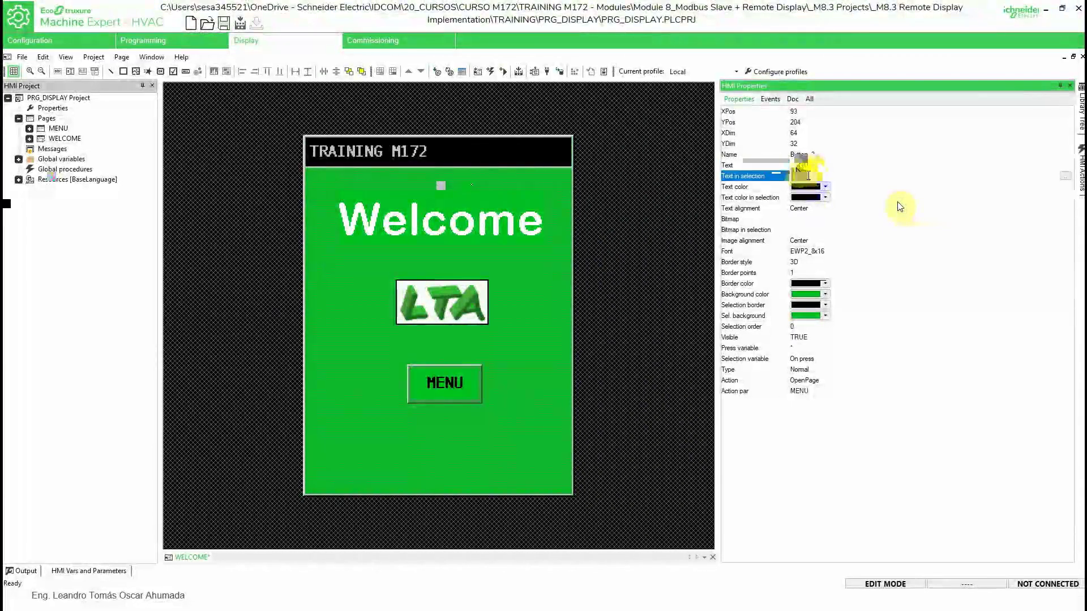
text(MENU)
key(Return)
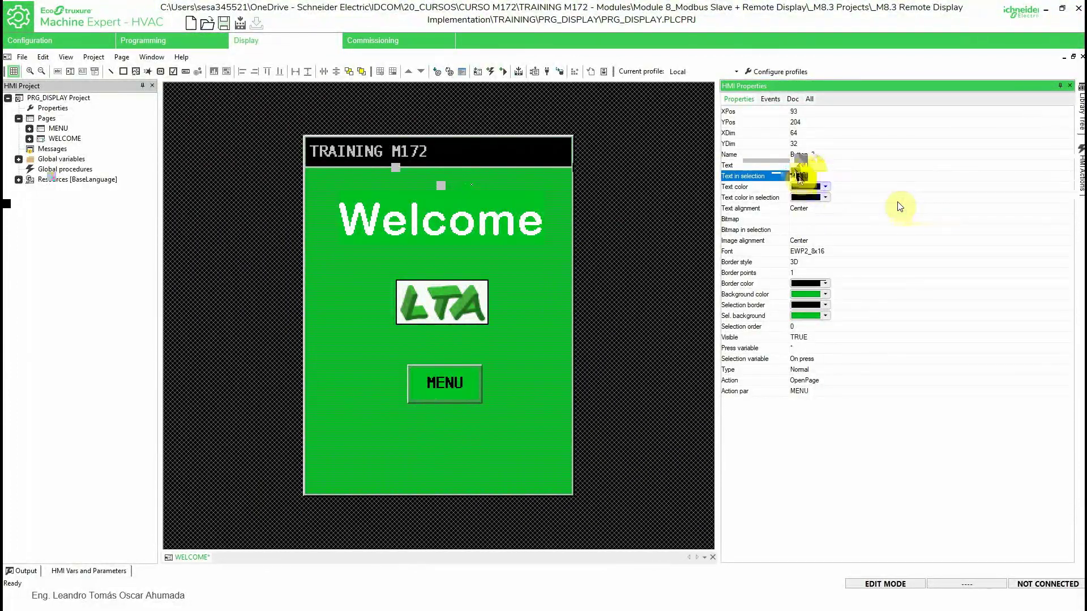
Set the MENU button's text color to white and lower the button to about X 92, Y 215.
click(825, 188)
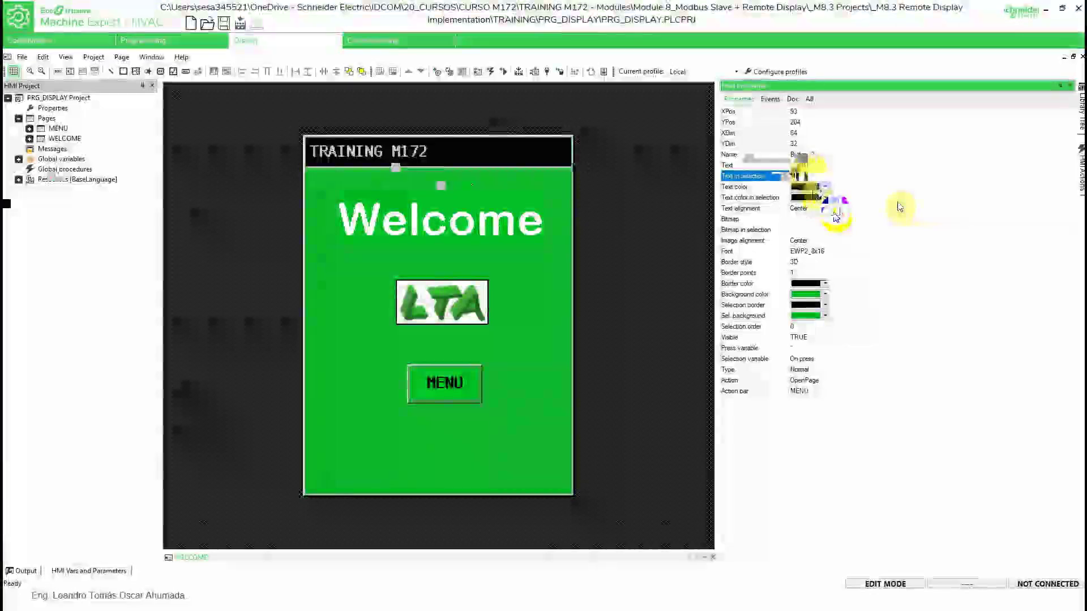
click(833, 211)
drag(446, 382, 445, 394)
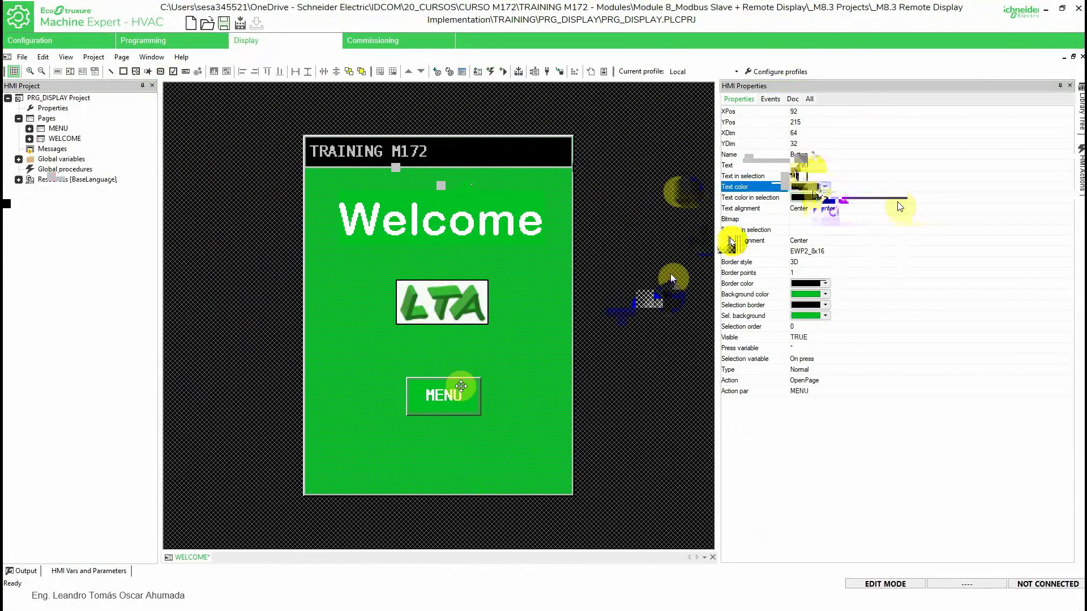
click(558, 387)
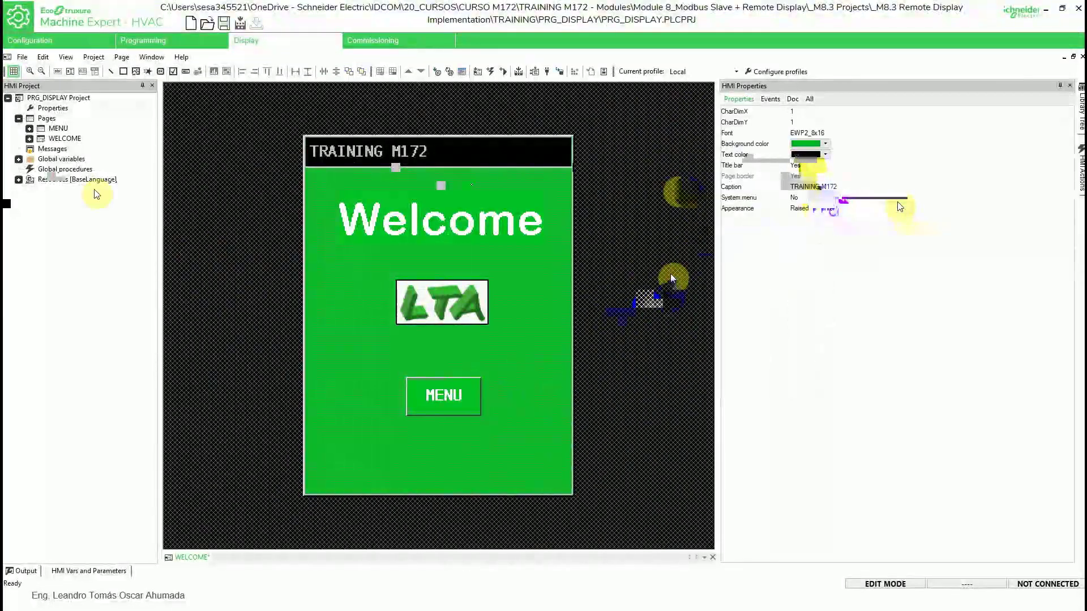
Paste a copy of the MENU button onto the MENU page and place it at about X 168, Y 280.
double_click(57, 128)
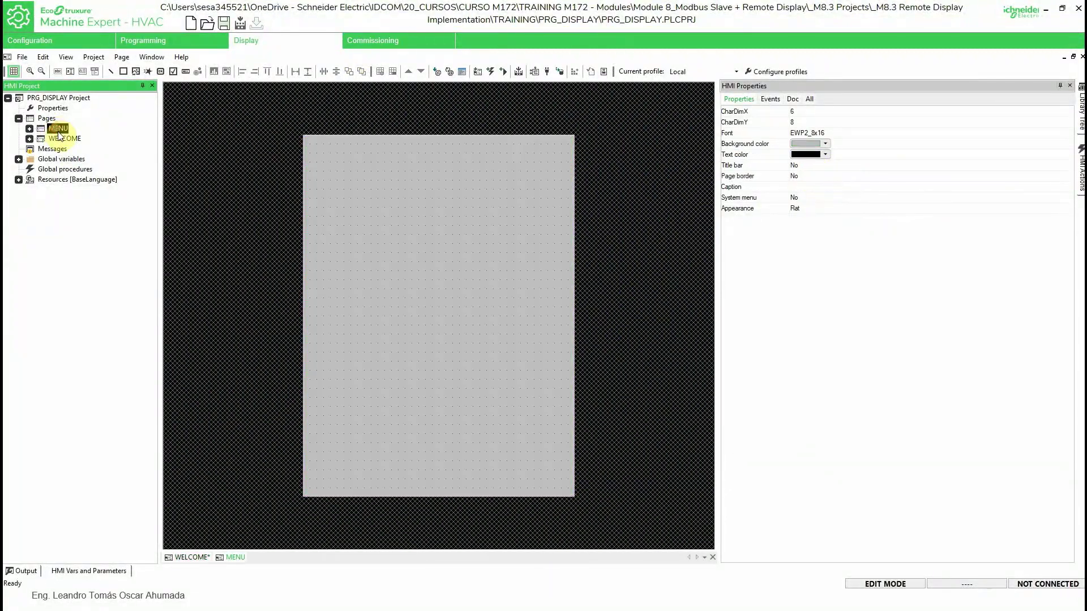
key(ctrl+v)
click(434, 342)
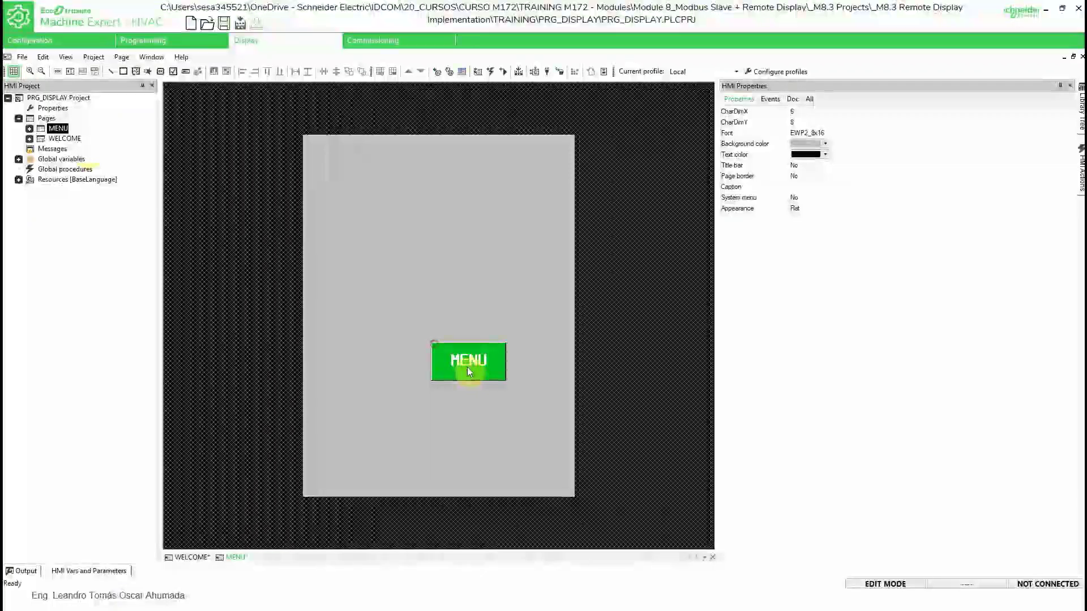
drag(467, 367, 527, 467)
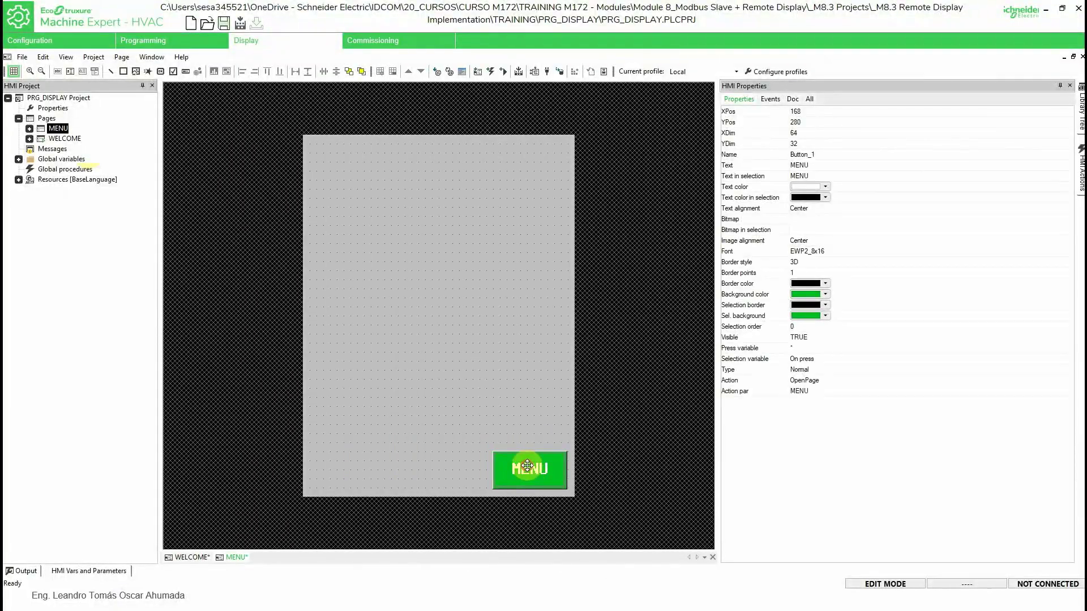
Set the pasted button's text and text in selection to BACK.
click(816, 166)
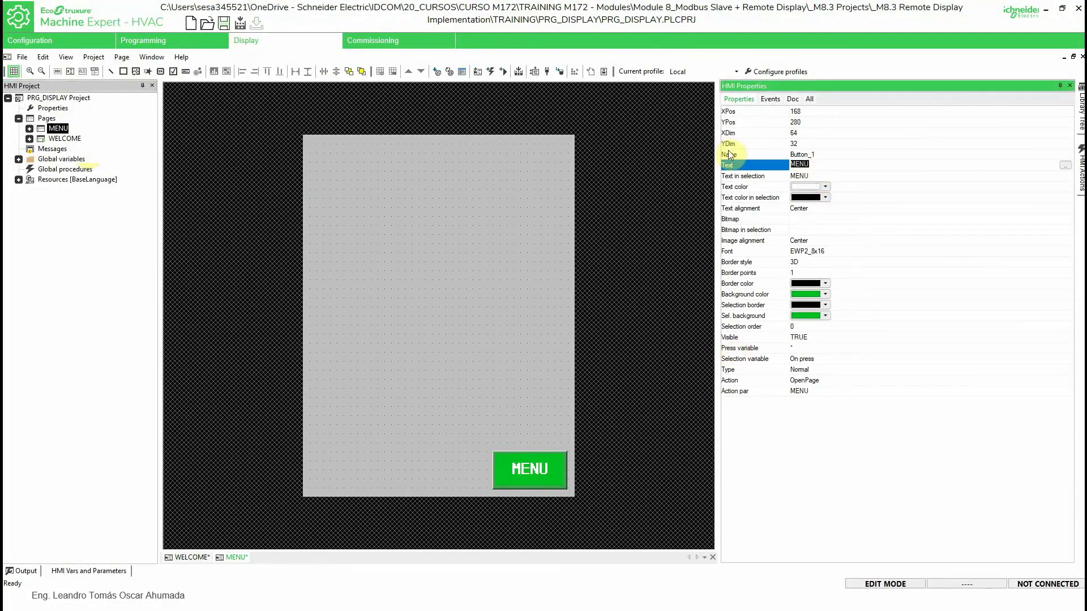
text(BACK)
key(Return)
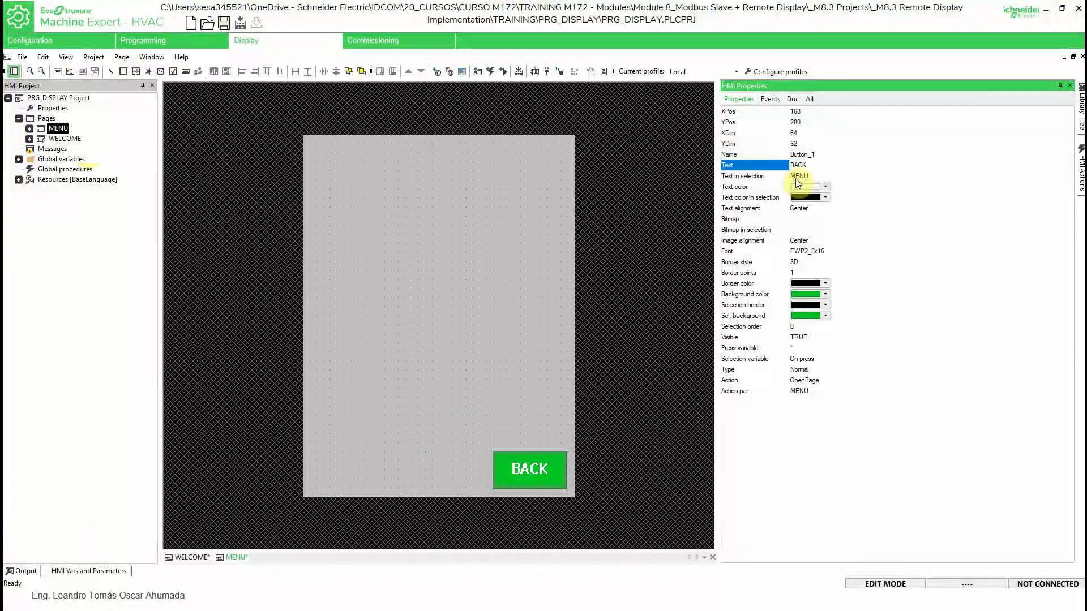
click(797, 178)
text(BACK)
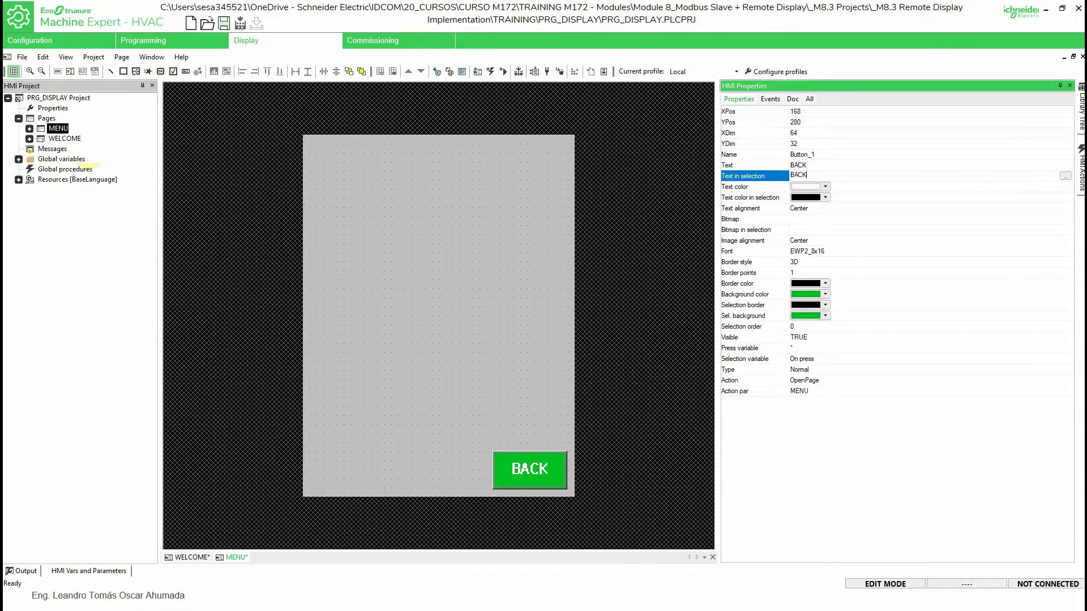
key(Return)
Set the BACK button's background color and selection background to blue.
click(827, 294)
click(451, 363)
click(518, 467)
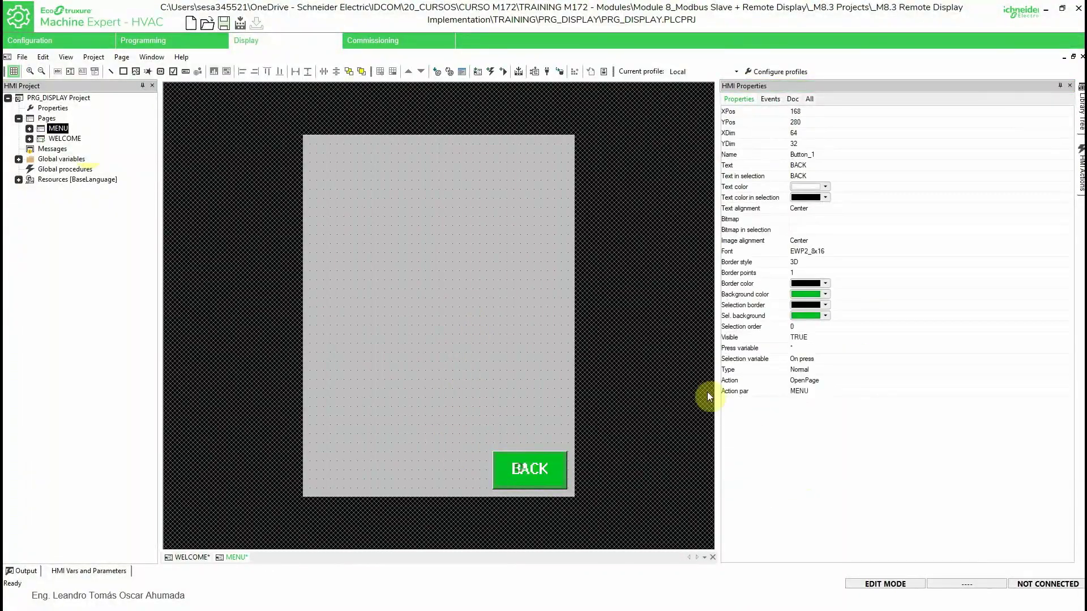
click(821, 294)
click(798, 338)
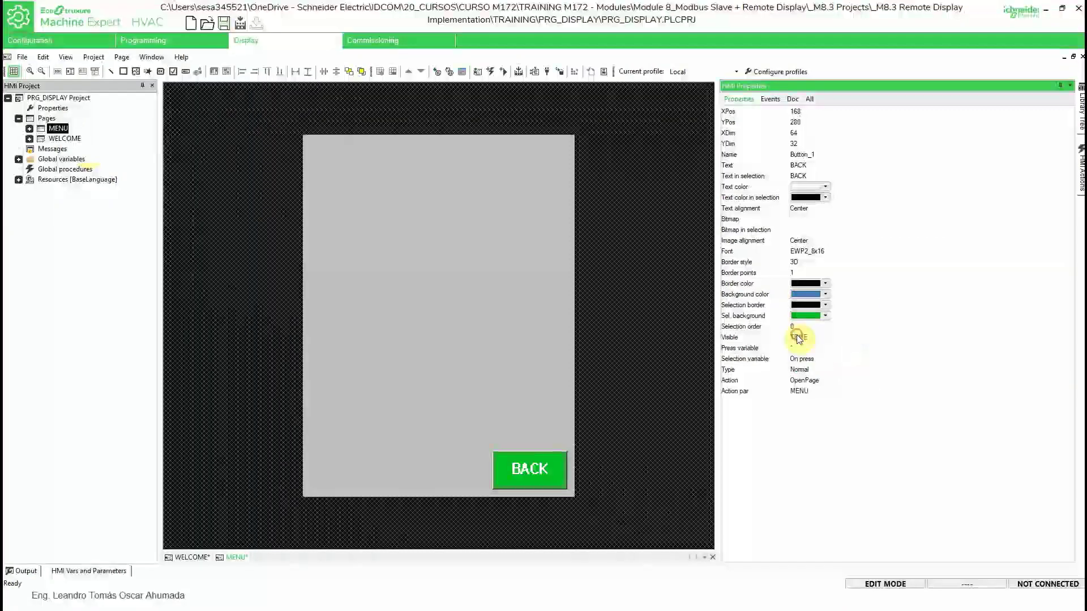
click(824, 316)
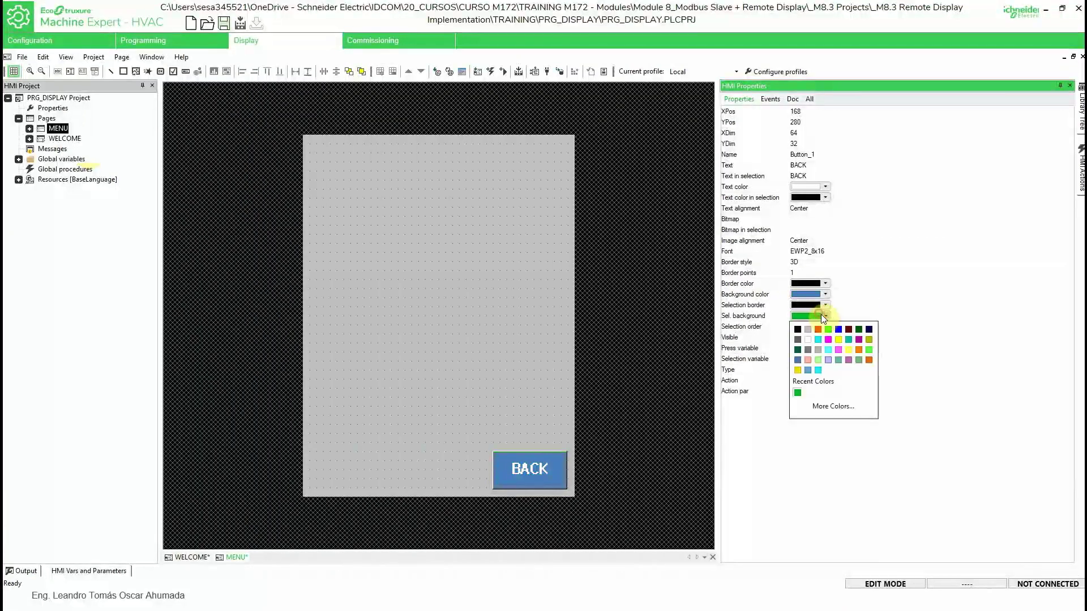
click(797, 360)
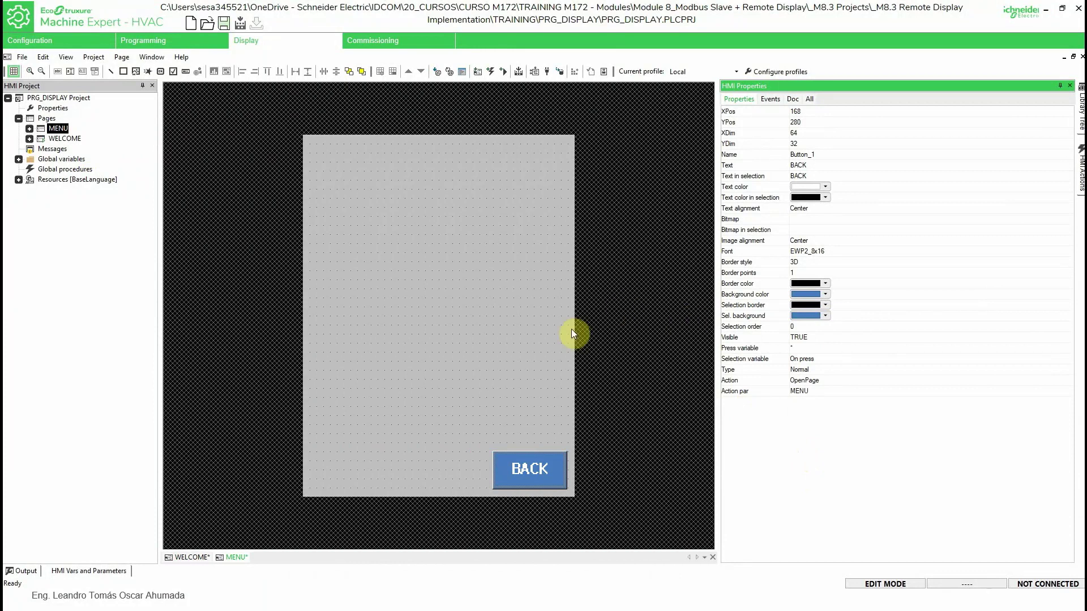
Set the BACK button's action parameter to WELCOME and compile the display project.
click(804, 392)
text(WELCO)
click(513, 333)
click(517, 71)
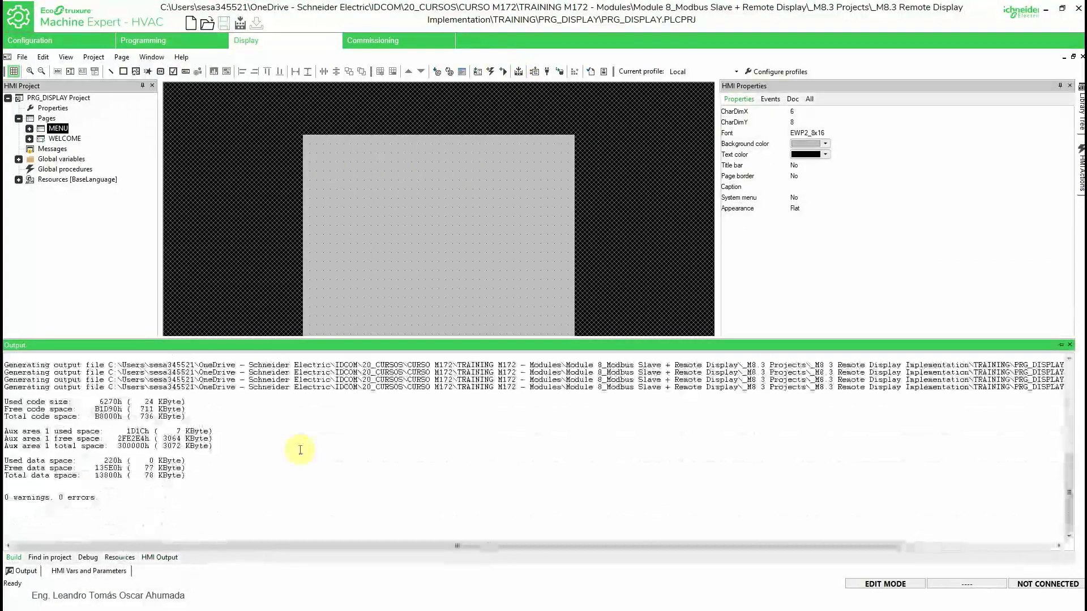
Switch the page model to Hierarchical in the page properties and recompile the display project.
double_click(53, 108)
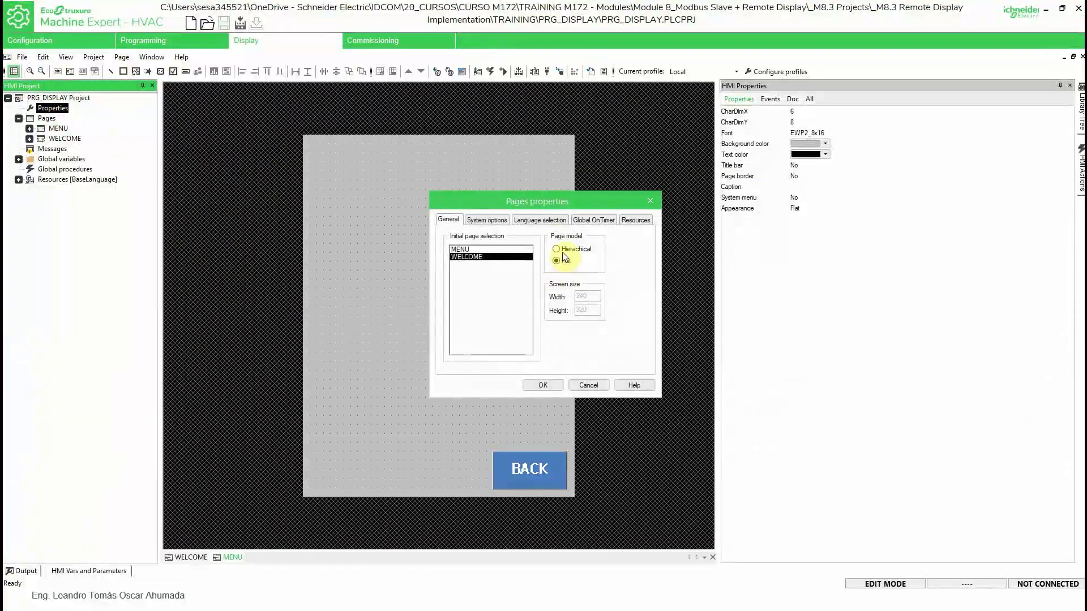
click(542, 384)
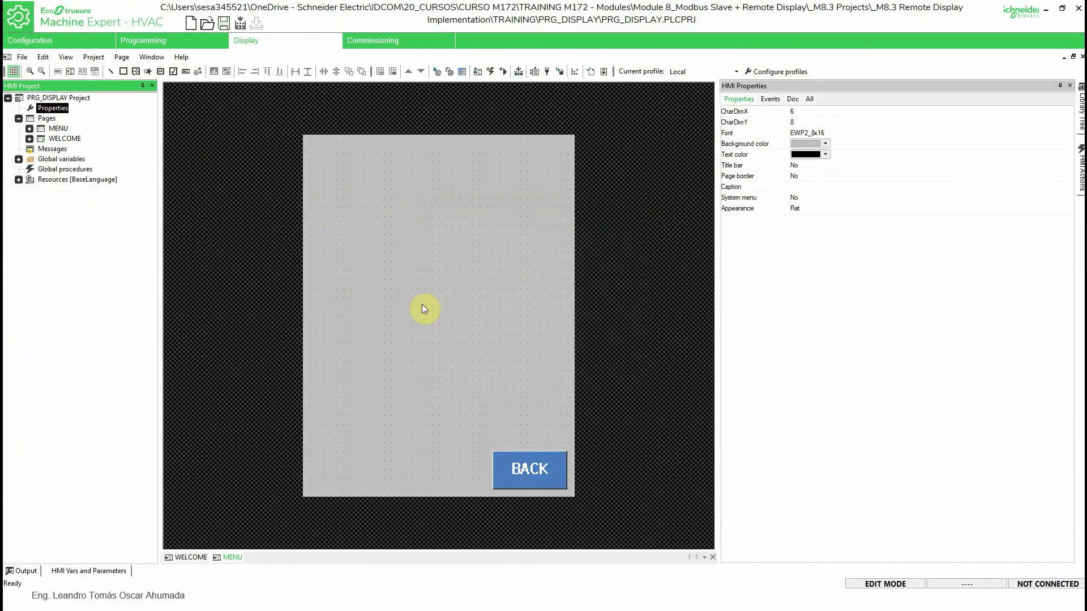
click(534, 72)
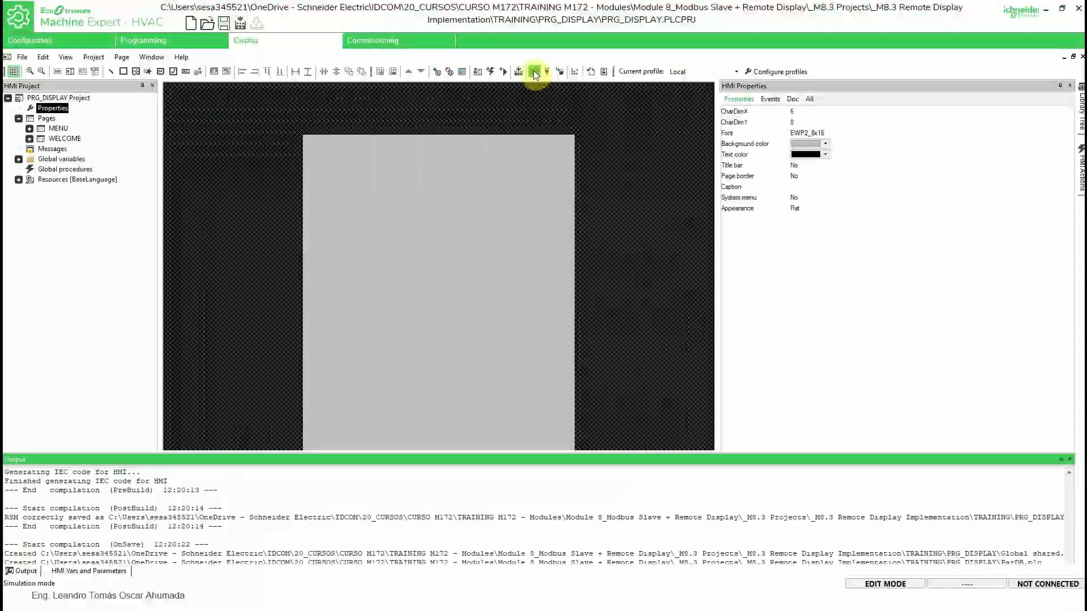
Enlarge the output log and examine the HMI output error about the WELCOME page.
click(154, 556)
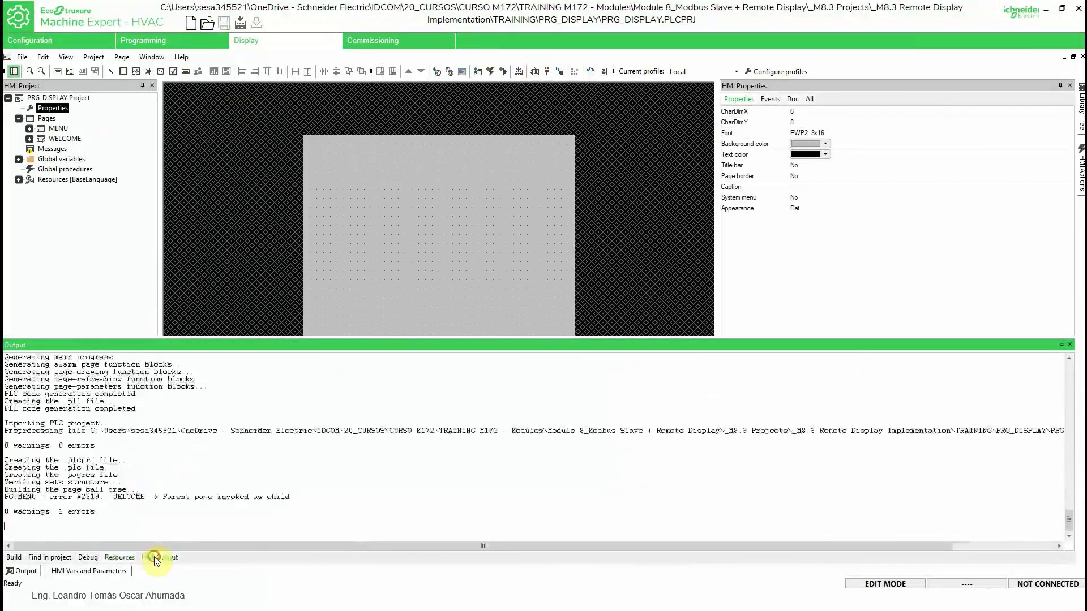
click(249, 488)
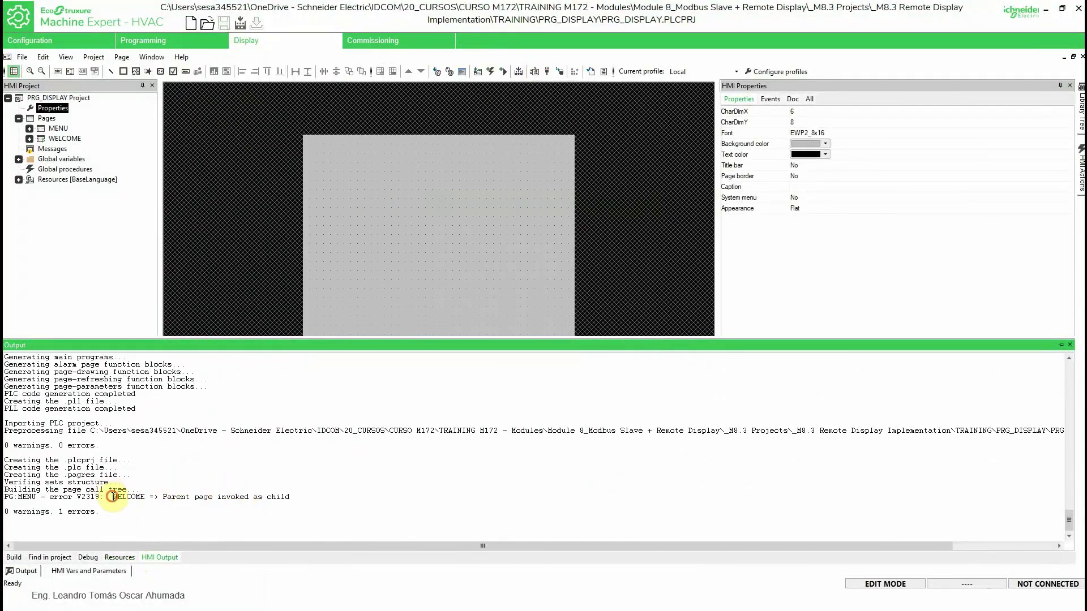
drag(111, 496, 292, 497)
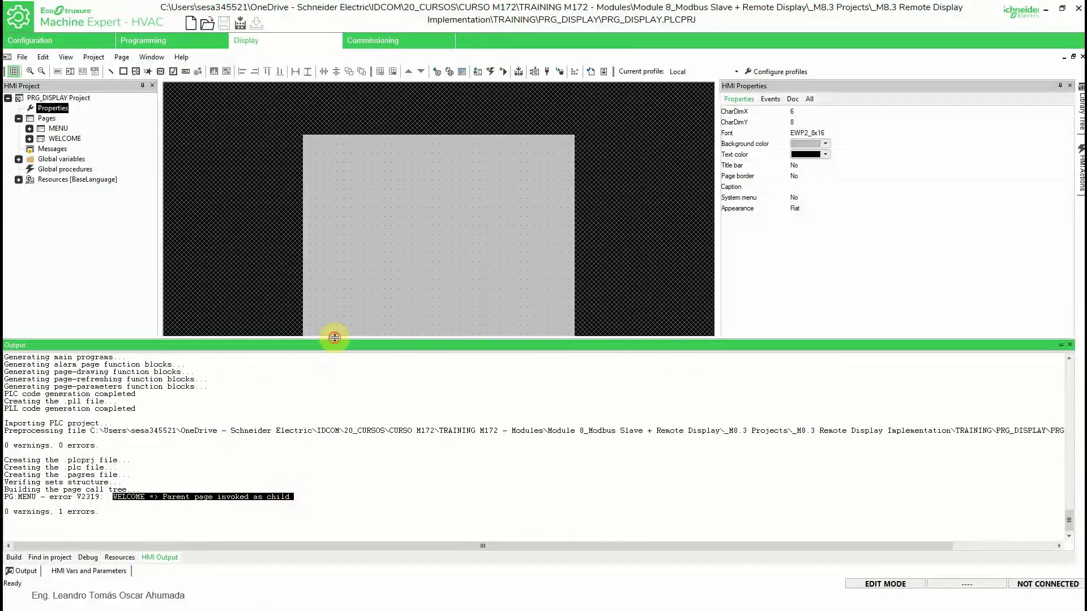
drag(335, 338, 336, 284)
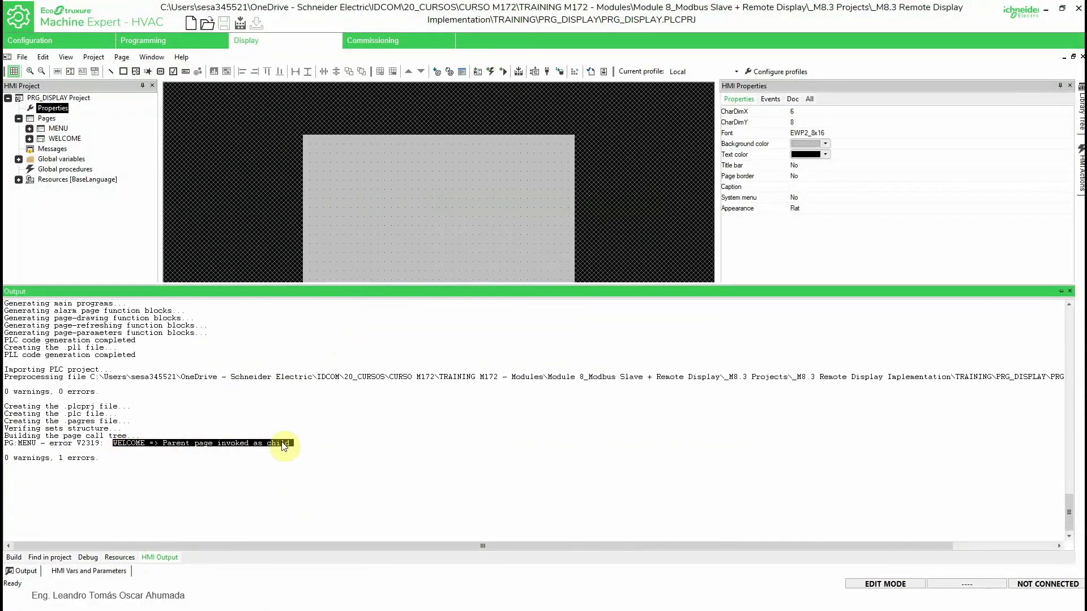
click(302, 444)
double_click(136, 444)
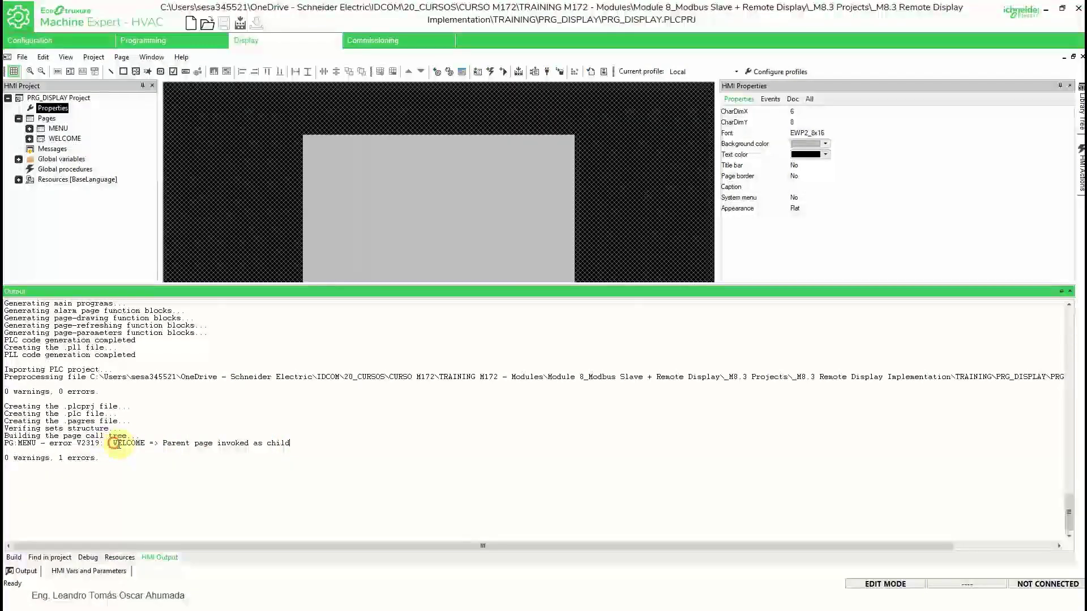
Set the page model to Flat in the display project's page properties and save the project.
drag(124, 444, 278, 445)
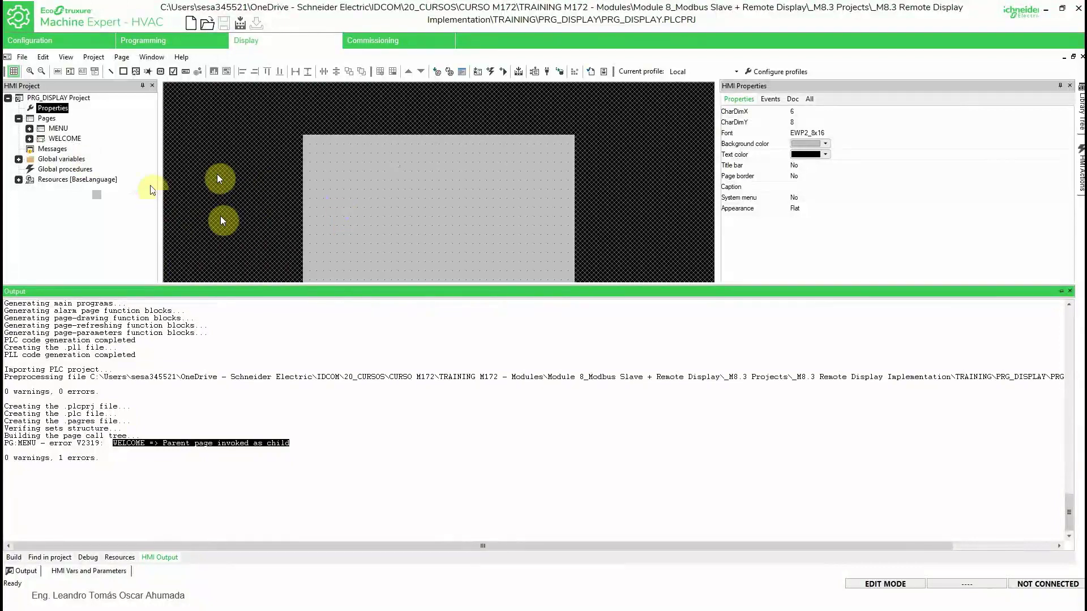
double_click(57, 109)
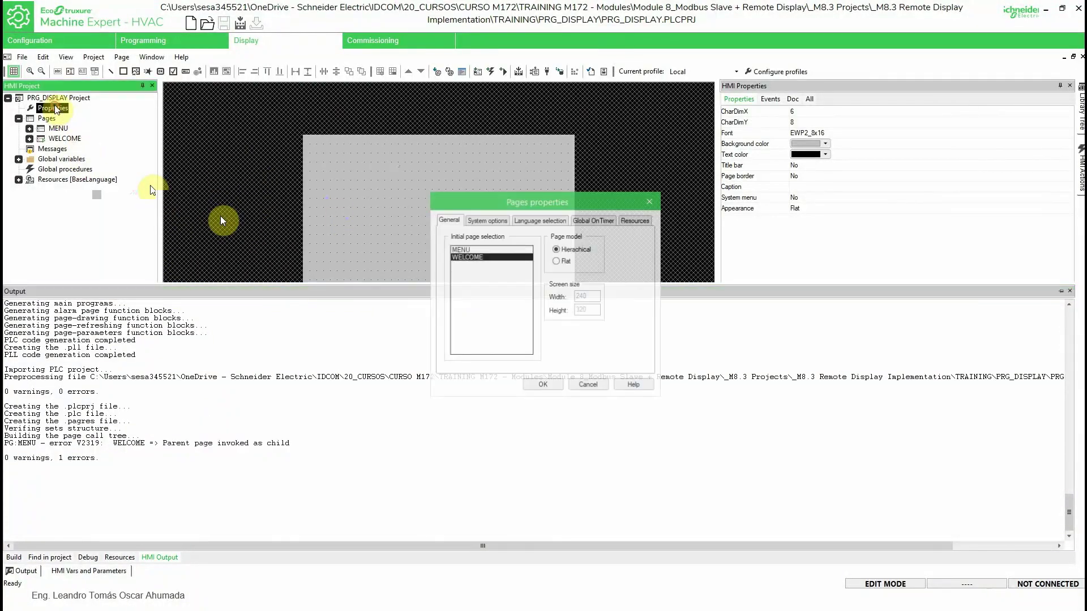
click(543, 384)
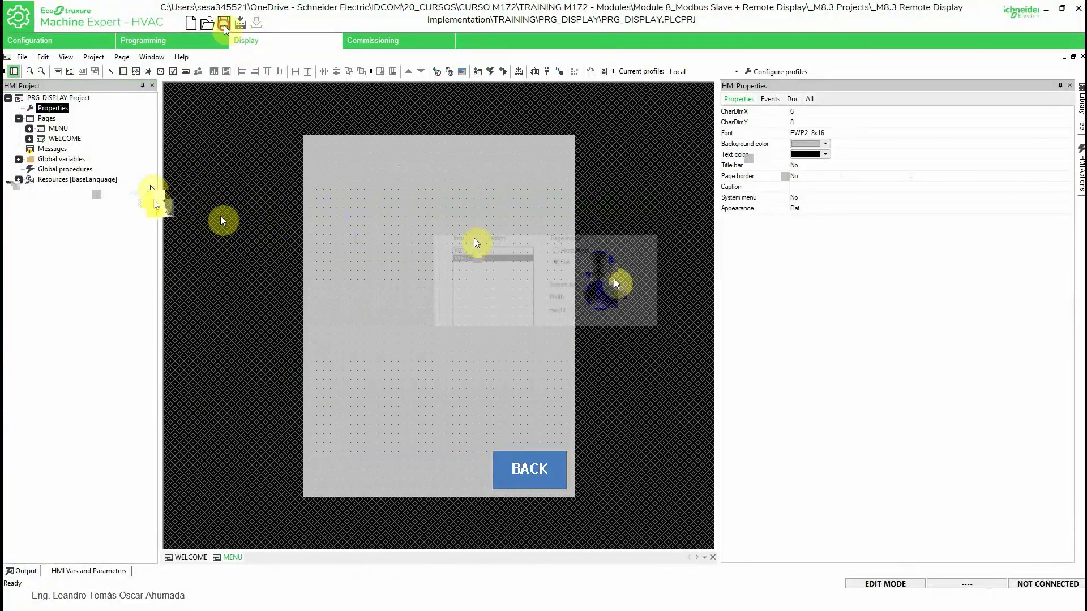
click(225, 25)
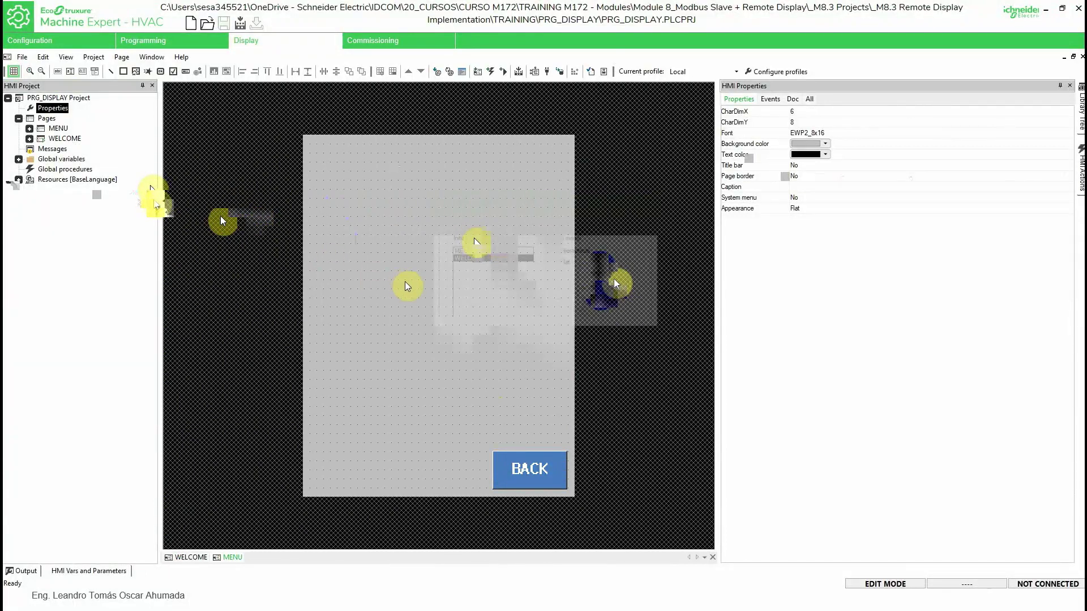
click(421, 254)
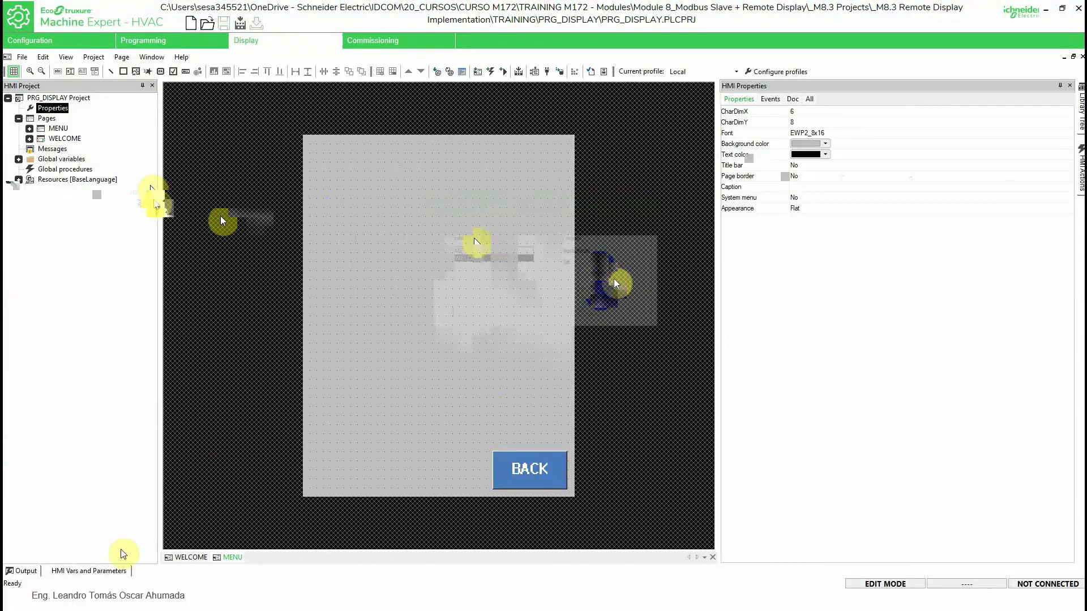
Add an 11-character edit box for the M172P_Slave variable rCFG_TEMP_SP in the upper part of the MENU page.
click(105, 570)
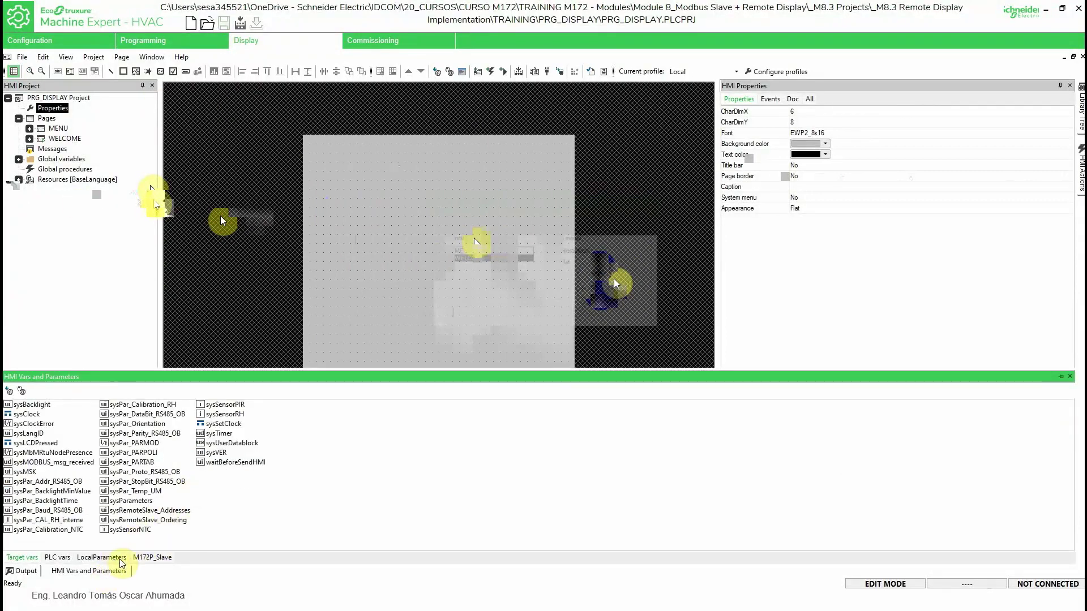
click(152, 557)
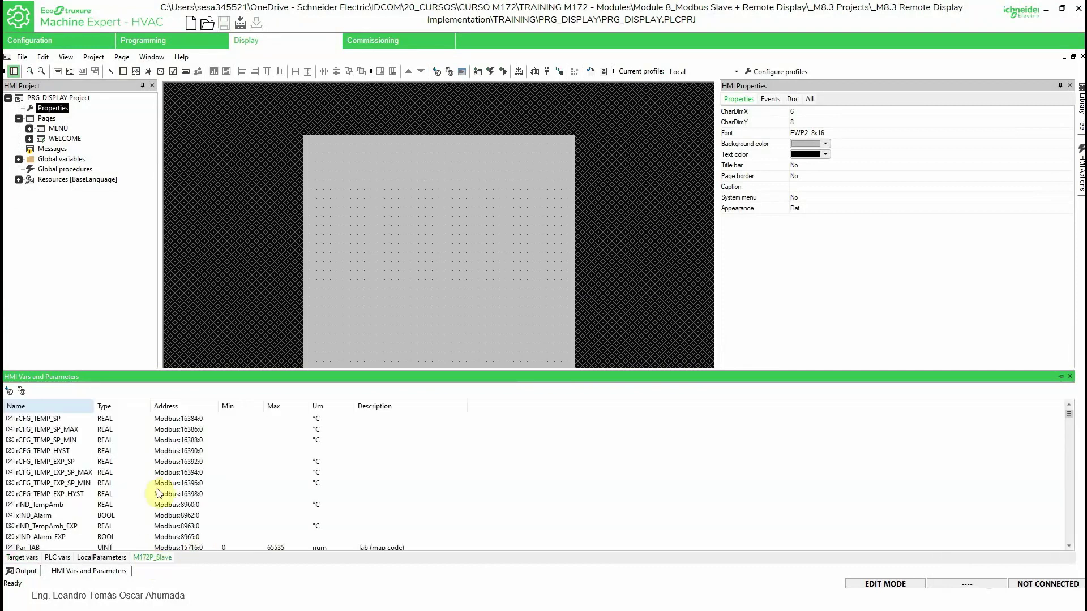
drag(46, 419, 439, 249)
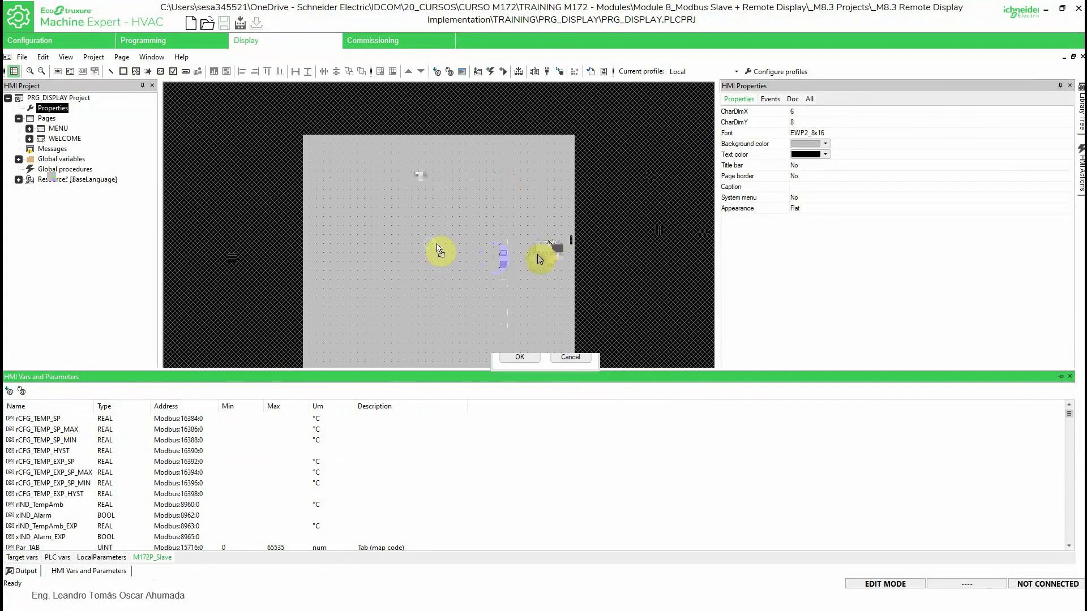
click(528, 359)
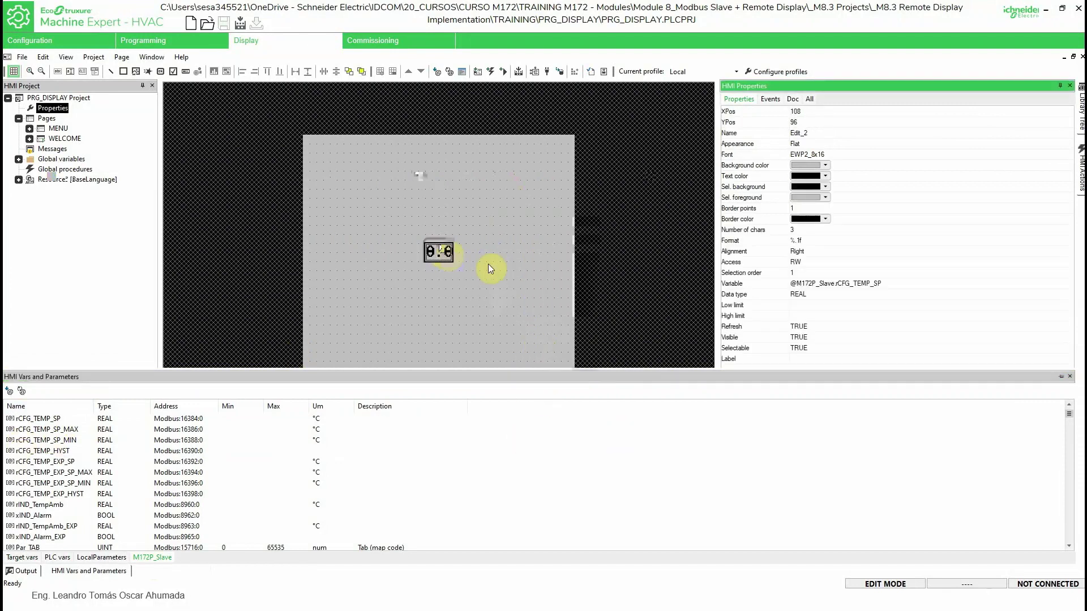
drag(447, 253, 409, 189)
drag(487, 188, 511, 188)
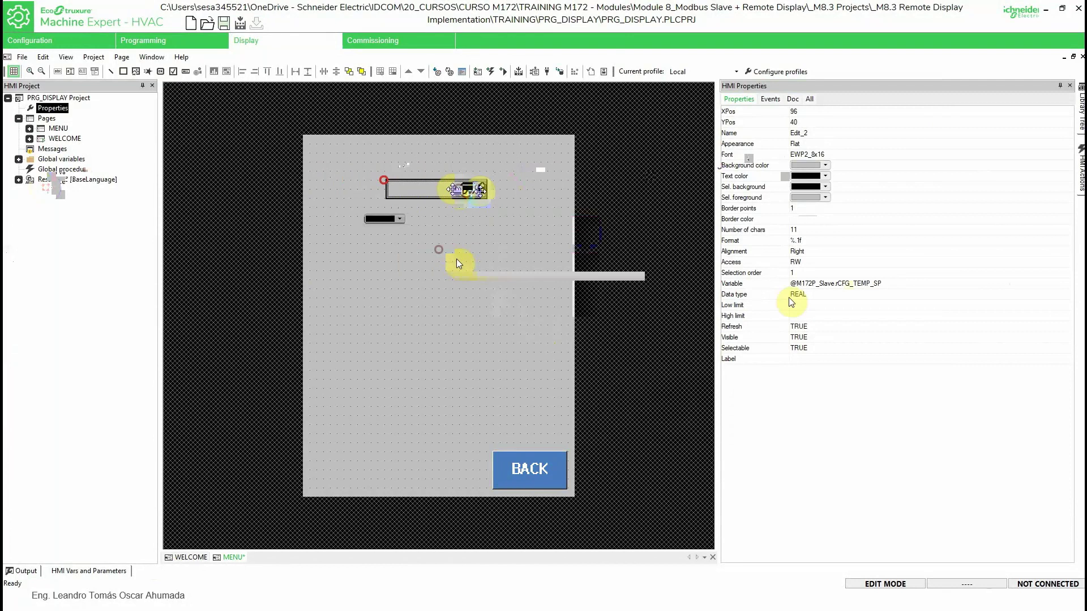
Format the rCFG_TEMP_SP edit box with 2 integers and 1 decimal, filling with zeroes and always showing the sign.
click(820, 241)
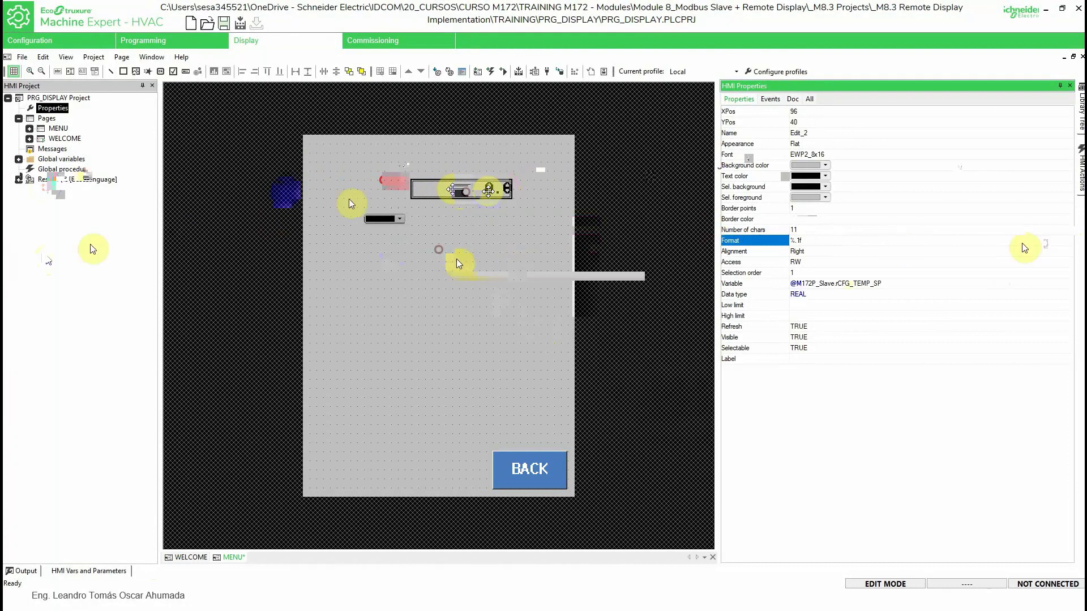
click(1045, 243)
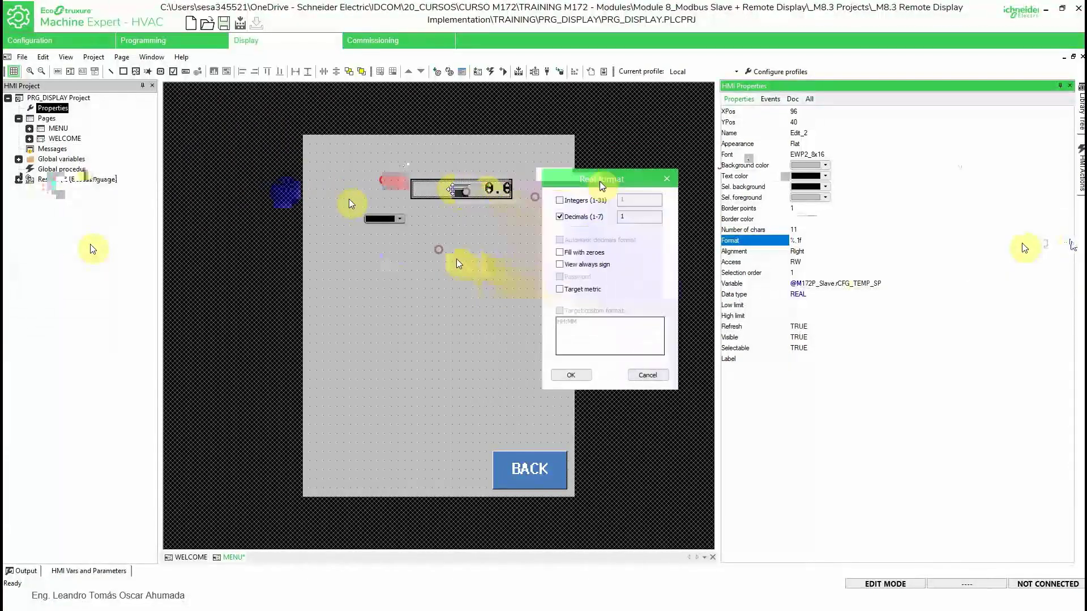
drag(533, 195, 598, 185)
click(556, 199)
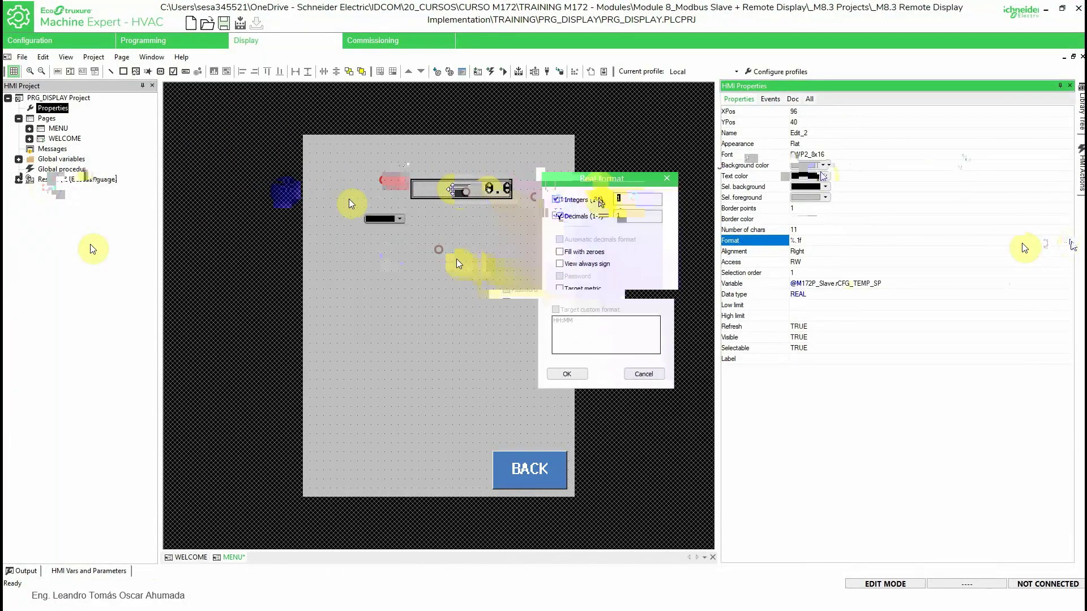
double_click(628, 199)
text(2)
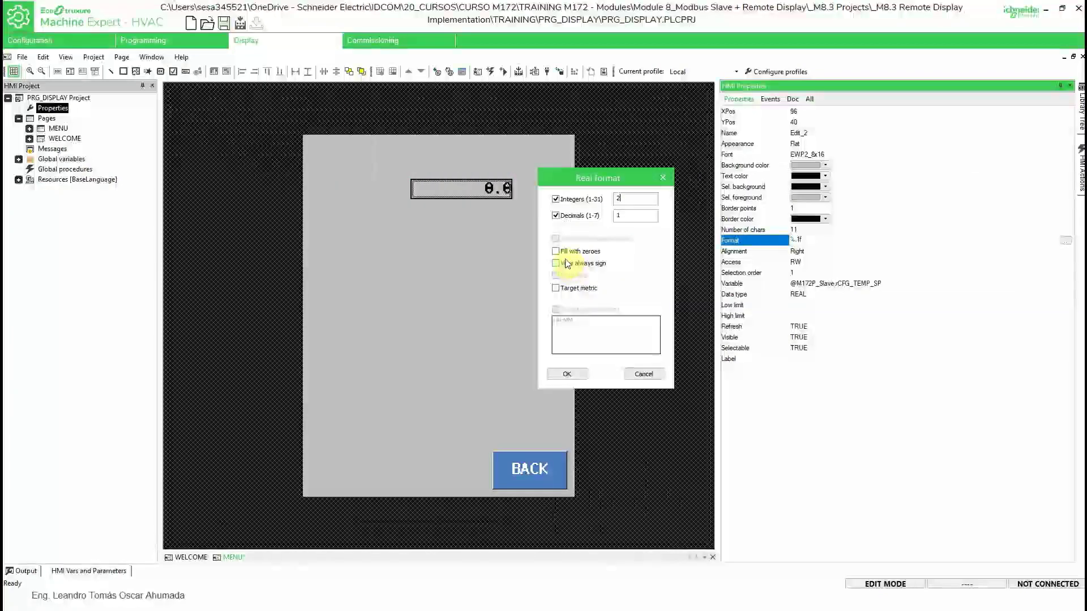
click(558, 252)
click(556, 264)
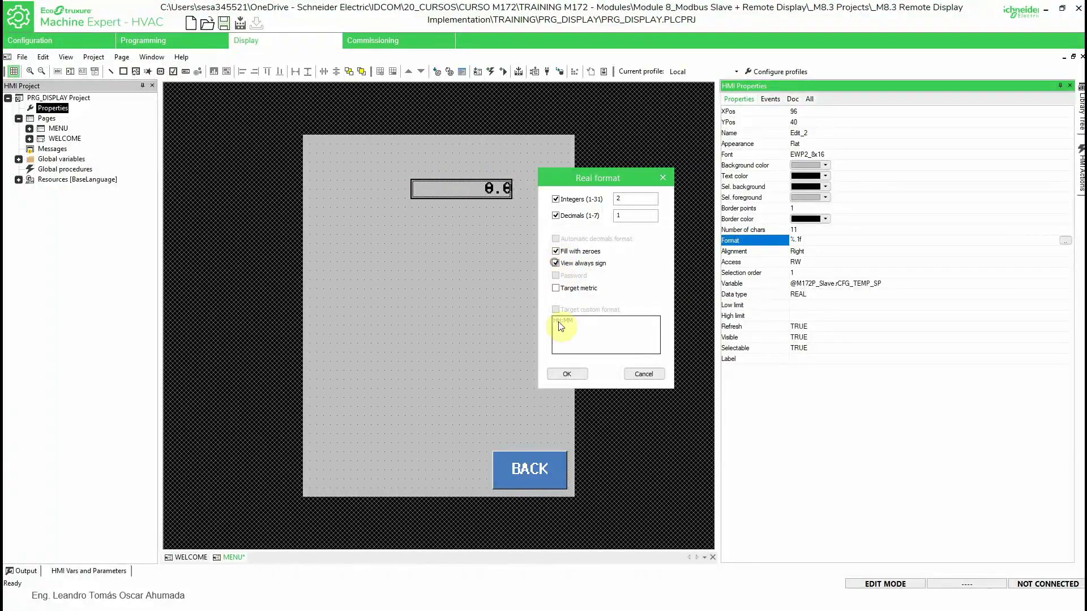
click(566, 374)
Move the rCFG_TEMP_SP edit box slightly down and toward the right edge of the MENU page.
drag(501, 189, 527, 218)
click(508, 226)
click(494, 287)
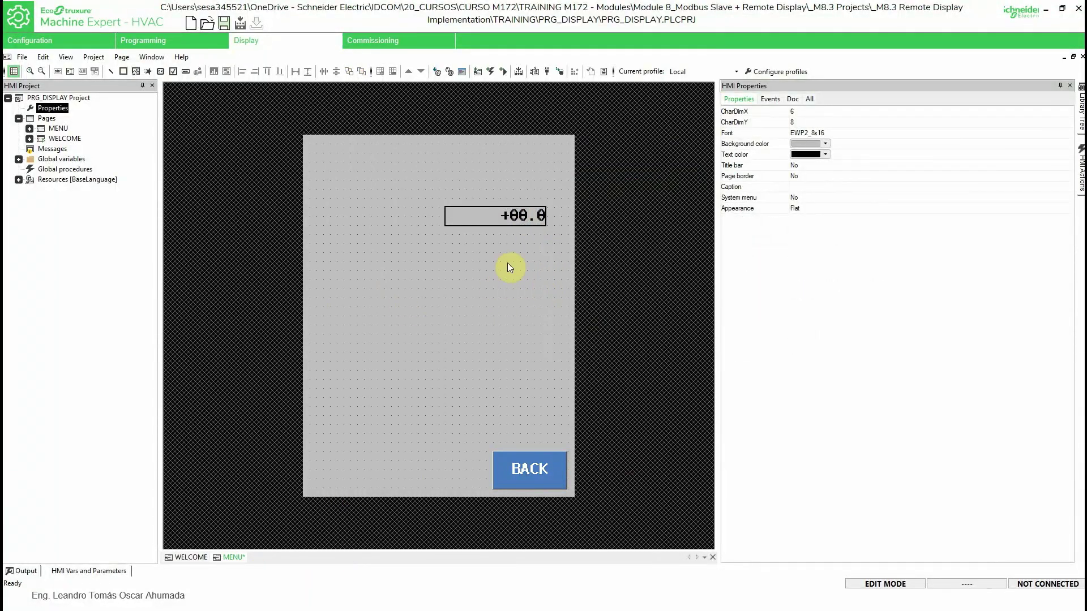
Switch to the PRG_PLC project and examine the WELCOME page elements and the alarm field's properties on TEMP_LOCAL.
key(super)
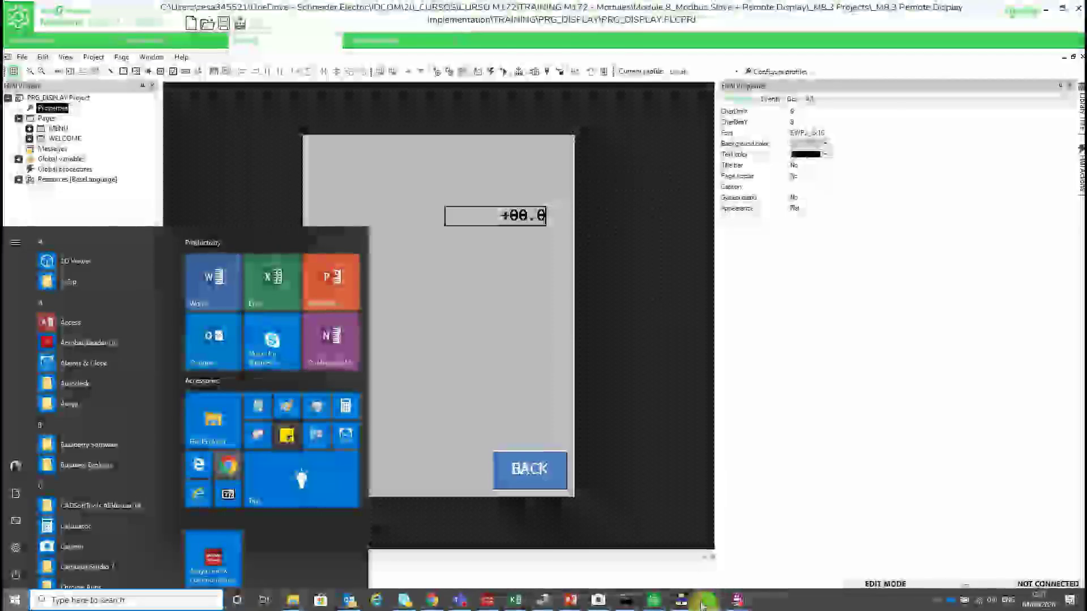
mouse_move(715, 603)
click(746, 552)
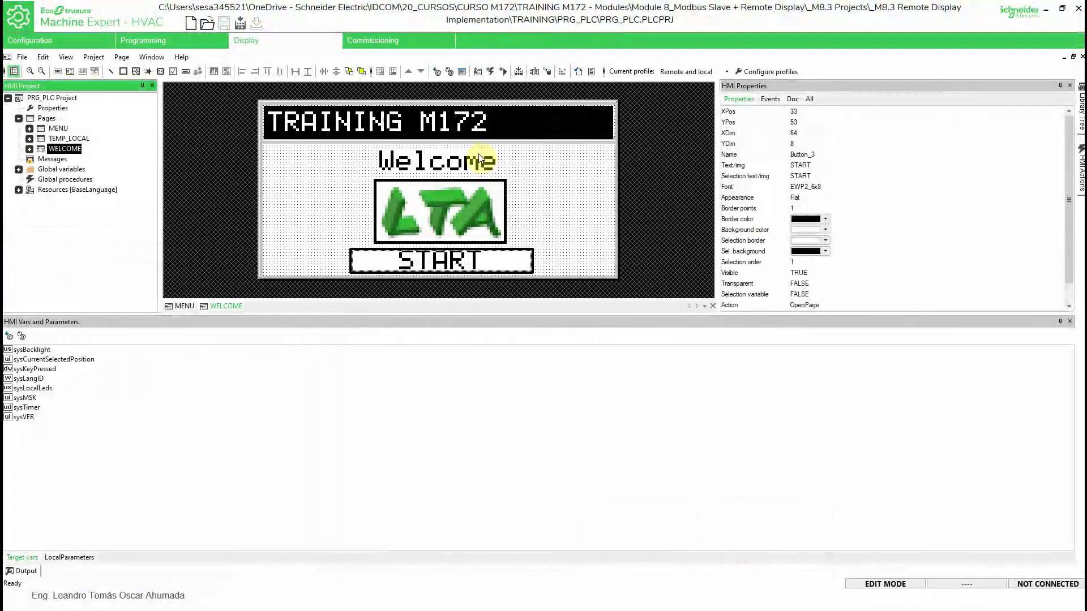
click(420, 163)
click(429, 195)
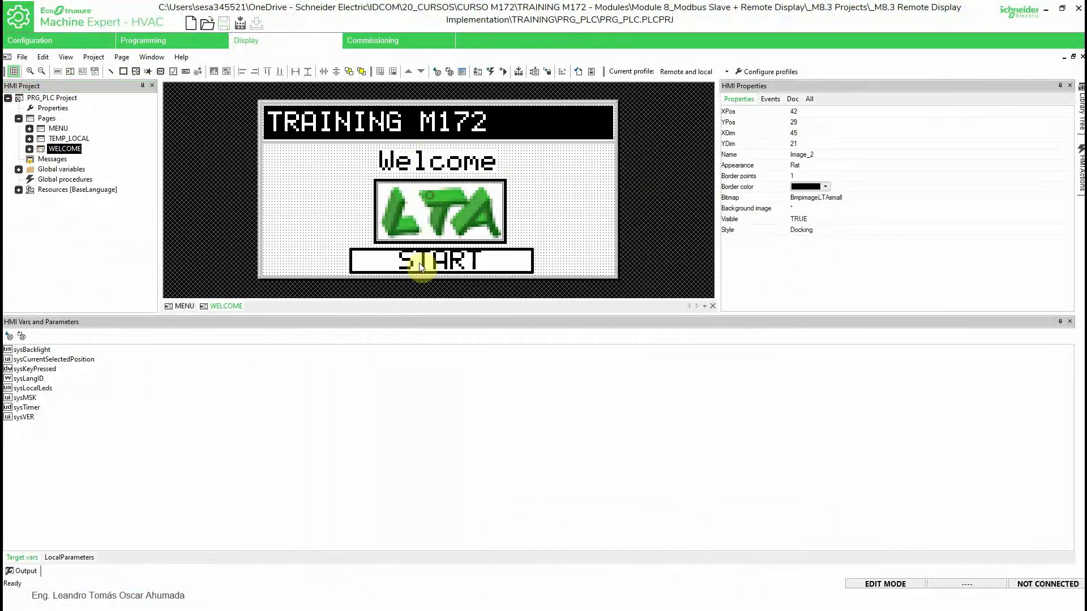
click(419, 263)
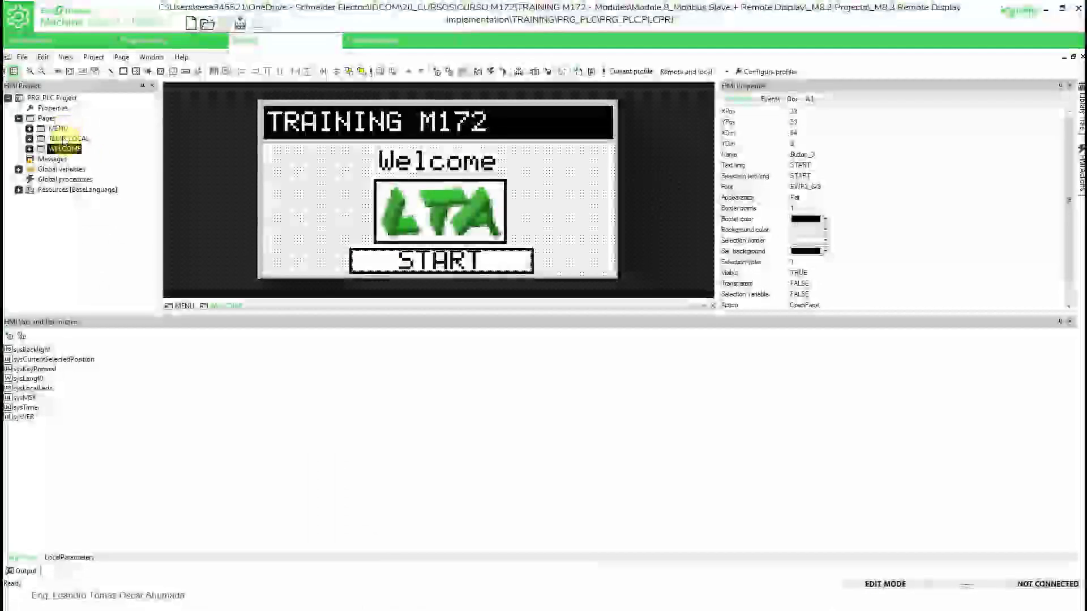
double_click(64, 138)
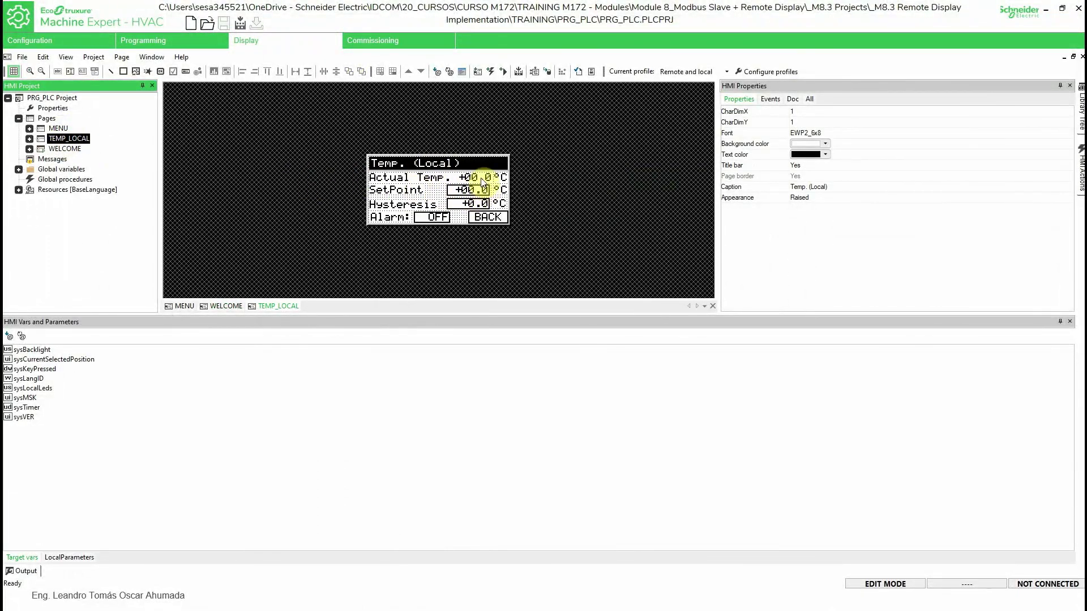
click(437, 218)
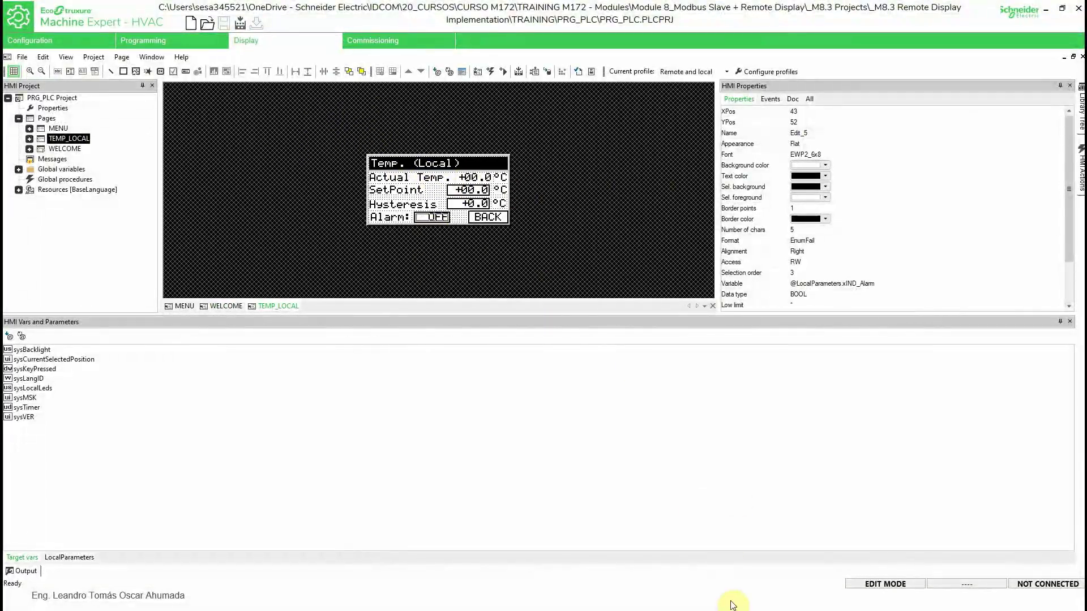
Return to the PRG_DISPLAY project and create an enumerative resource named EnumOffOn.
key(super)
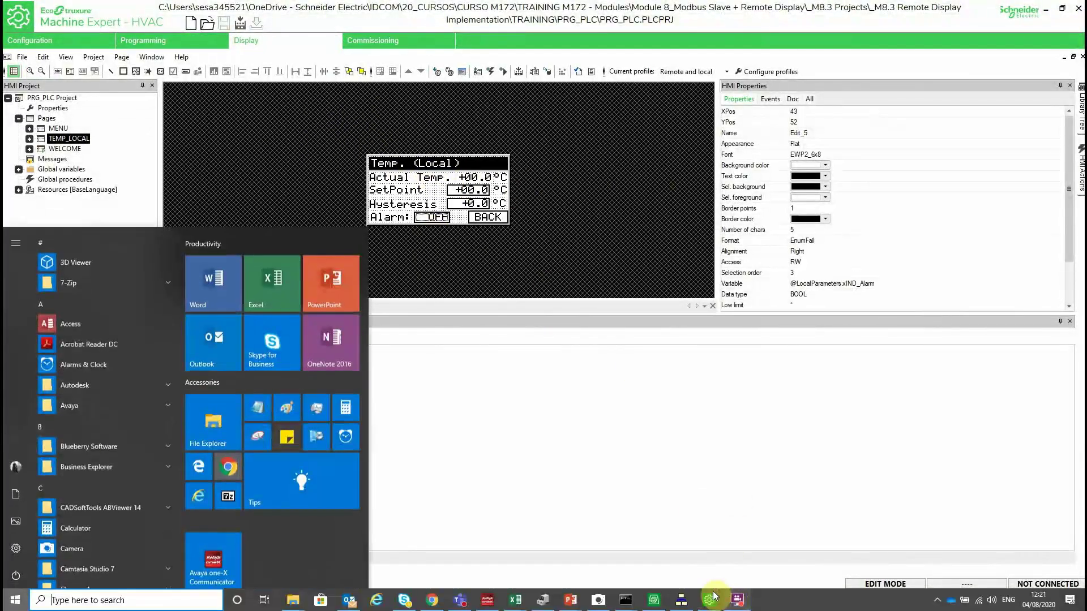
mouse_move(710, 598)
click(679, 555)
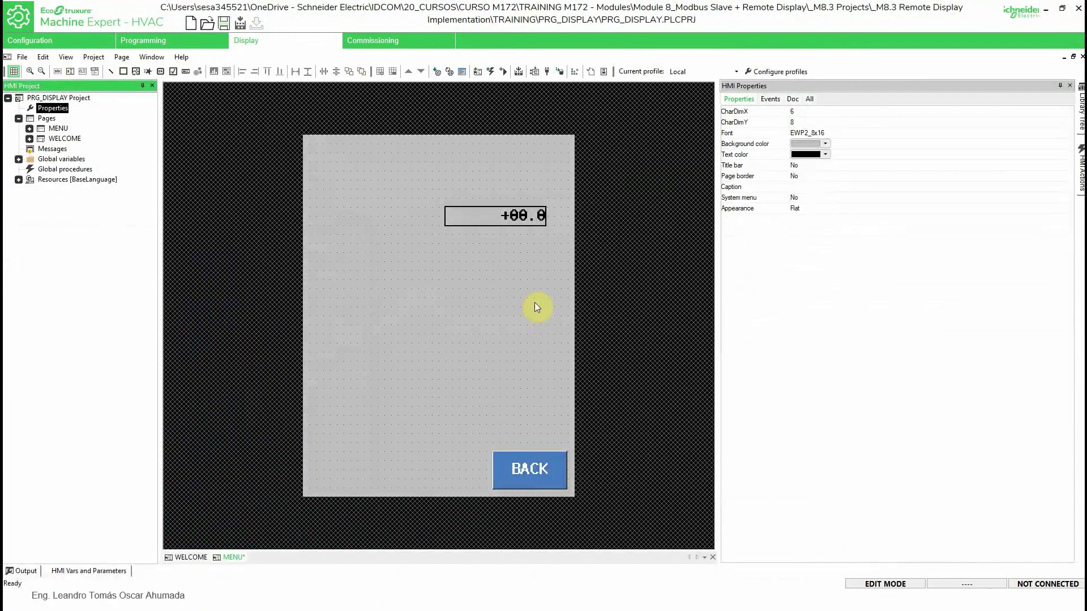
click(19, 179)
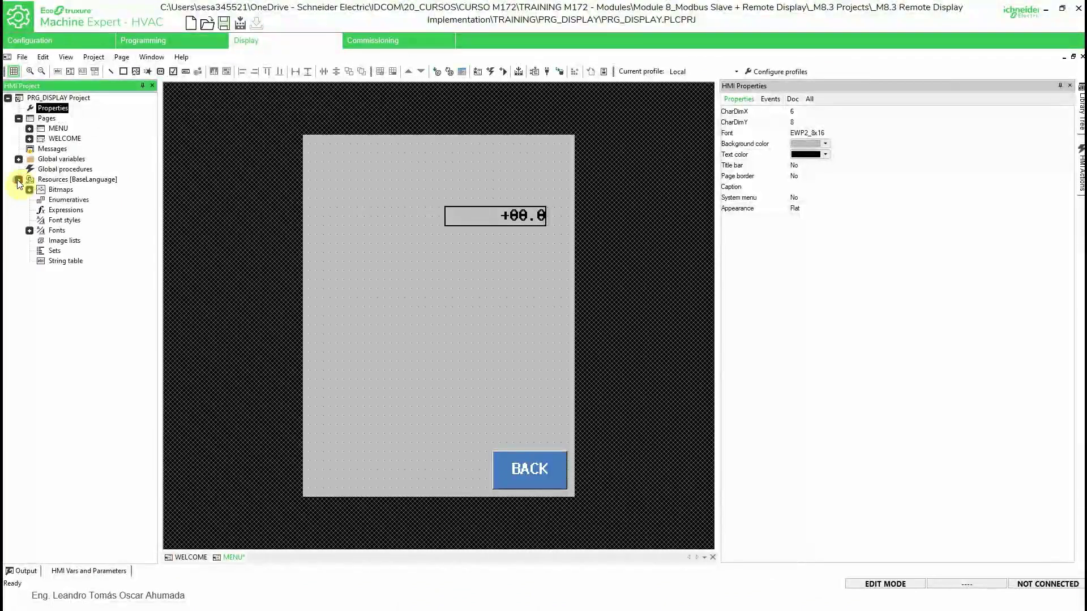
click(68, 202)
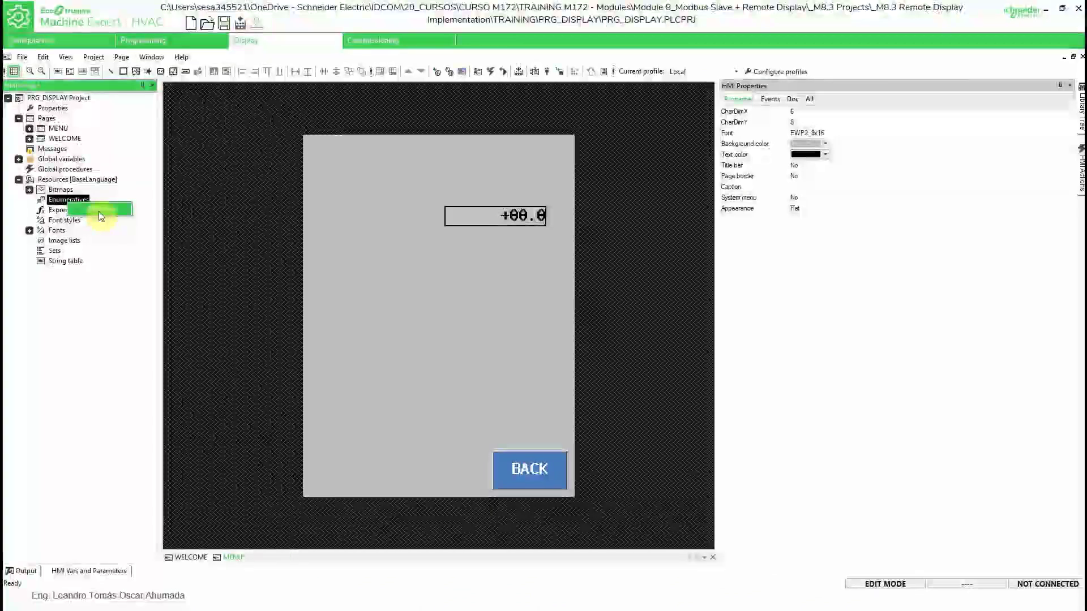
click(100, 210)
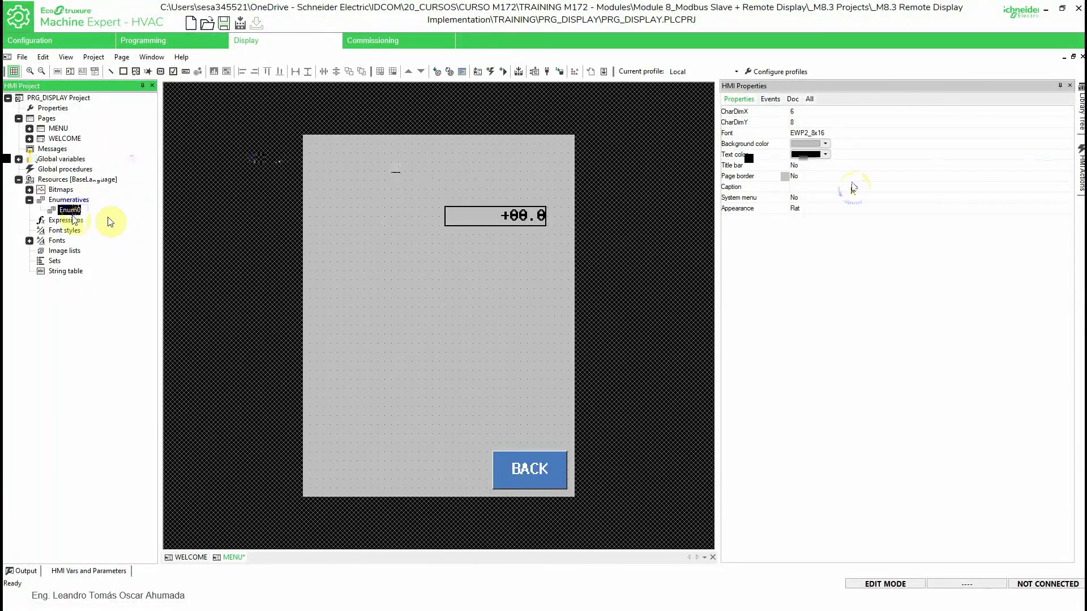
text(E)
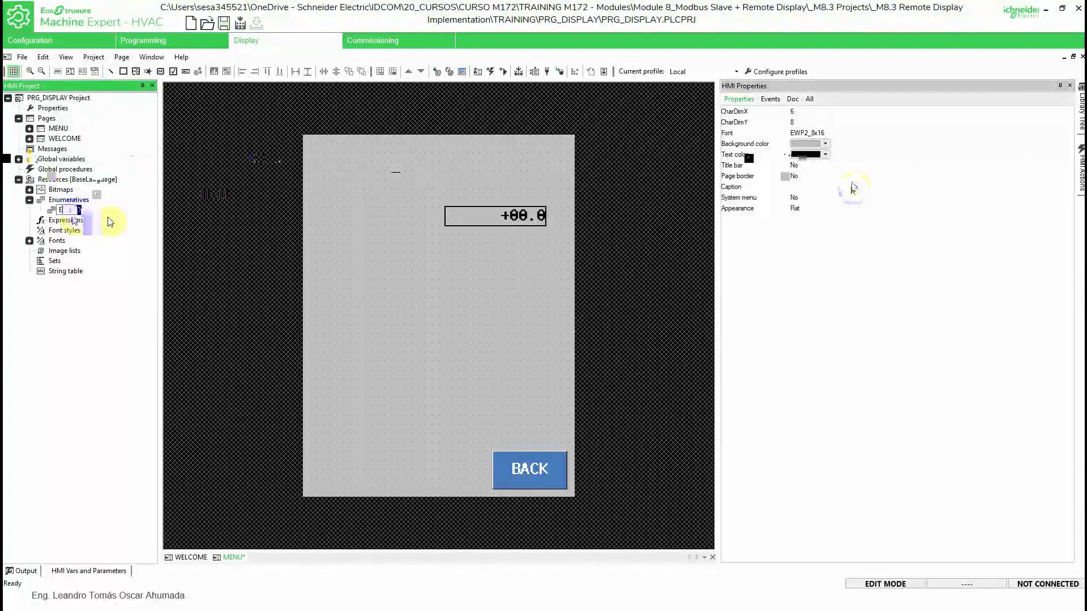
text(numOnOnumOffOn)
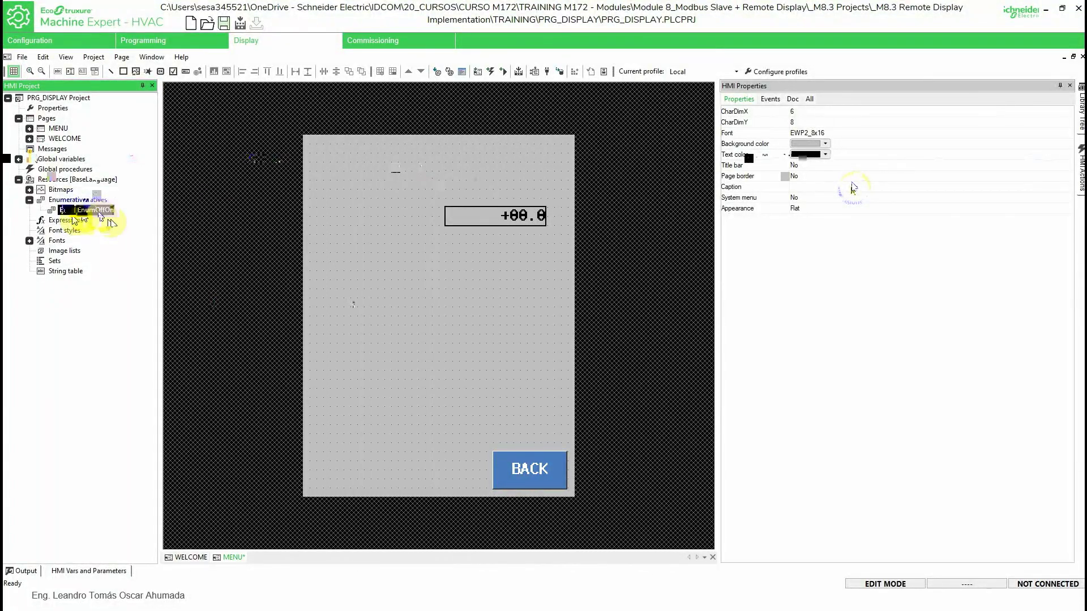
key(Return)
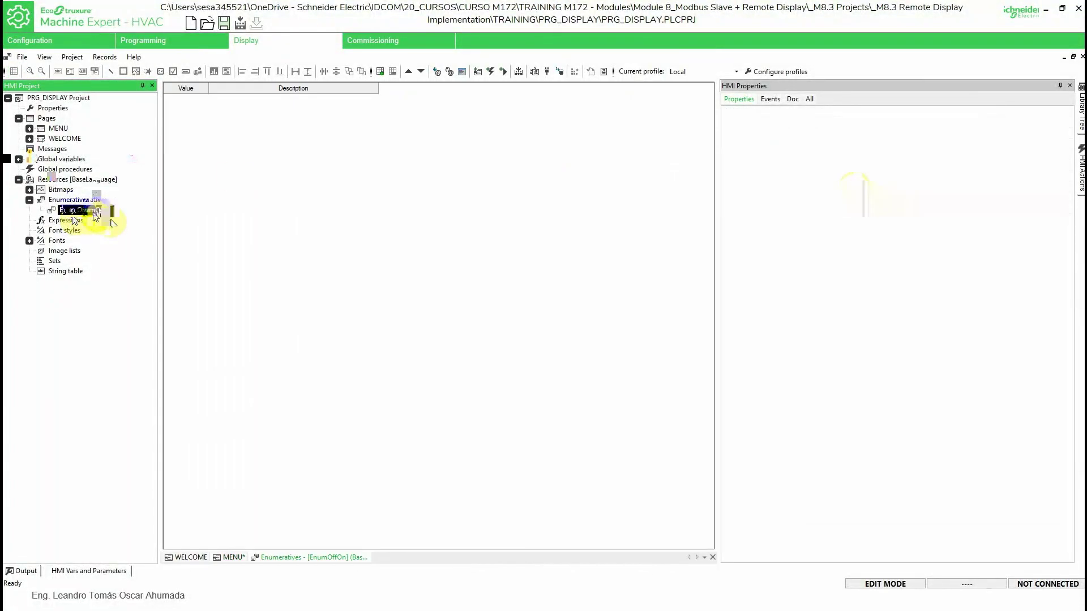
Add two records to EnumOffOn: value 0 described as OFF and value 1 described as ON.
click(379, 72)
click(380, 72)
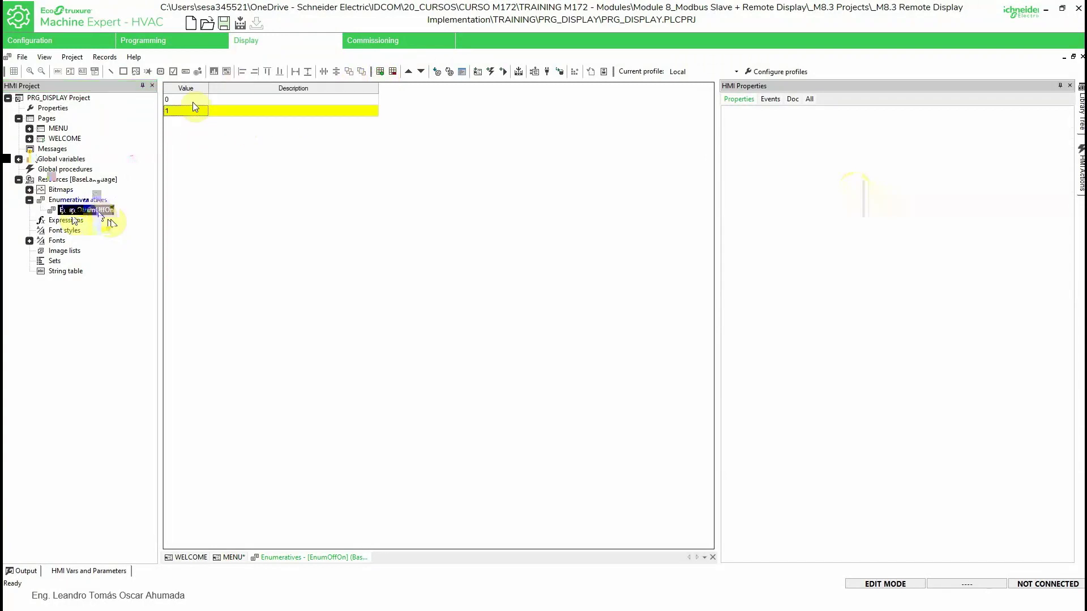
click(194, 99)
click(223, 146)
click(233, 101)
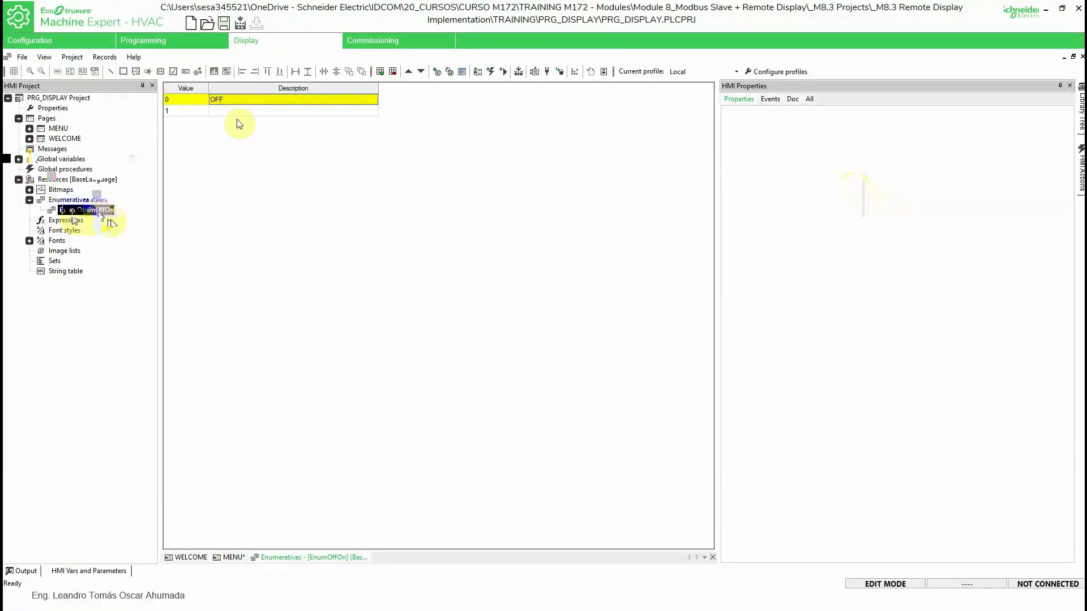
click(240, 110)
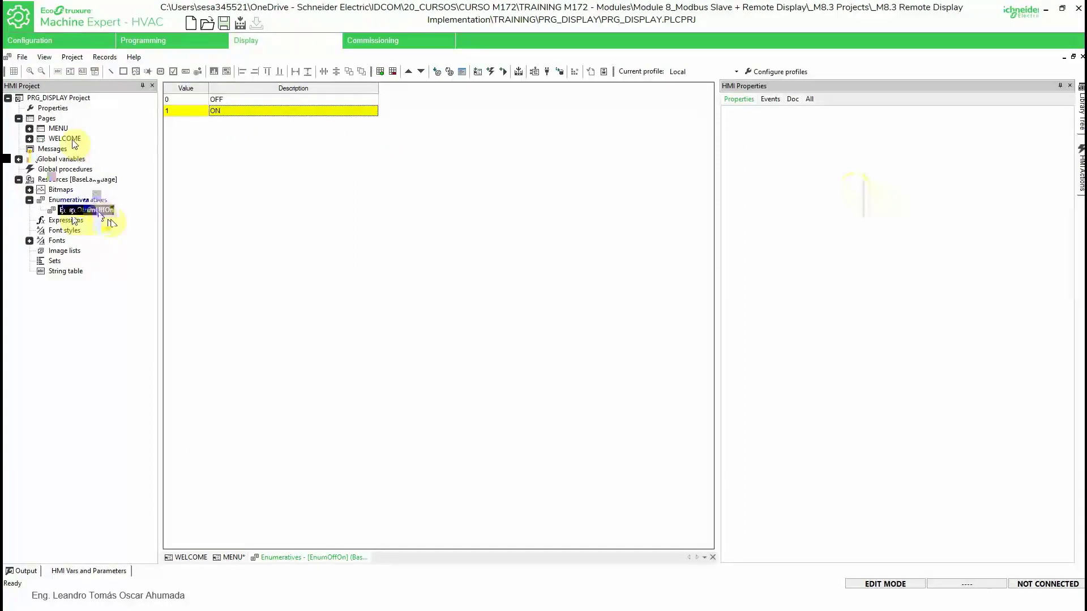
Open the MENU page and add the M172P_Slave variable xIND_Alarm as an edit control below the rCFG_TEMP_SP box.
double_click(58, 128)
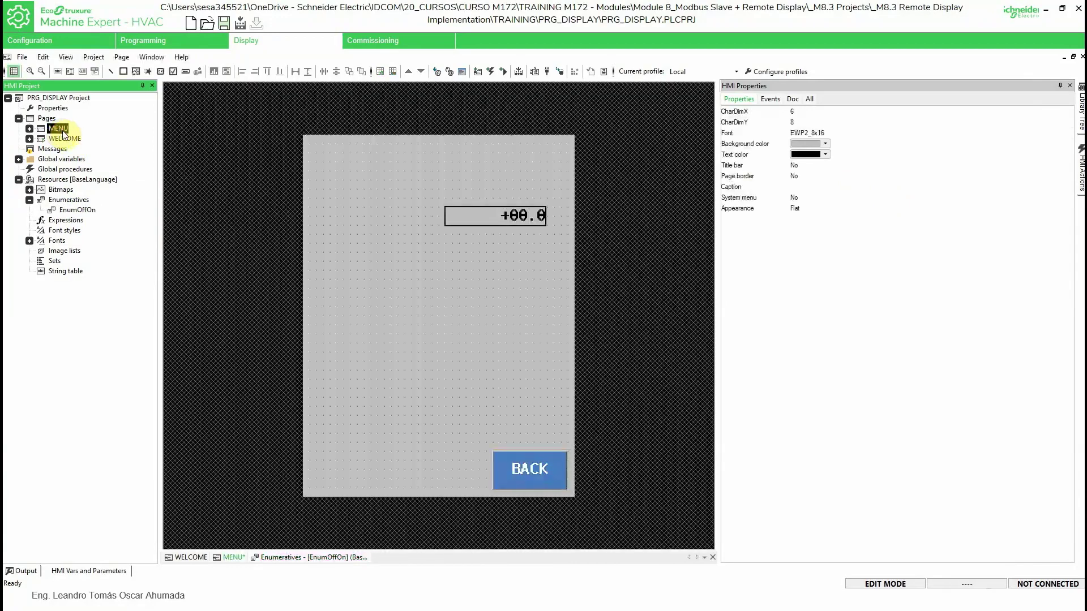
click(113, 569)
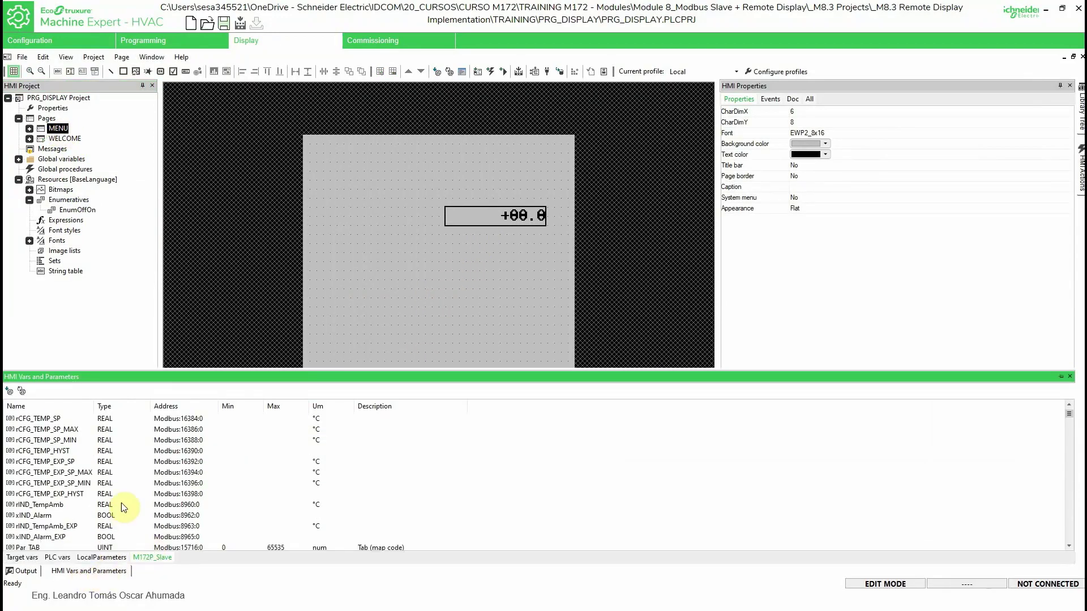
scroll(107, 470, down, 2)
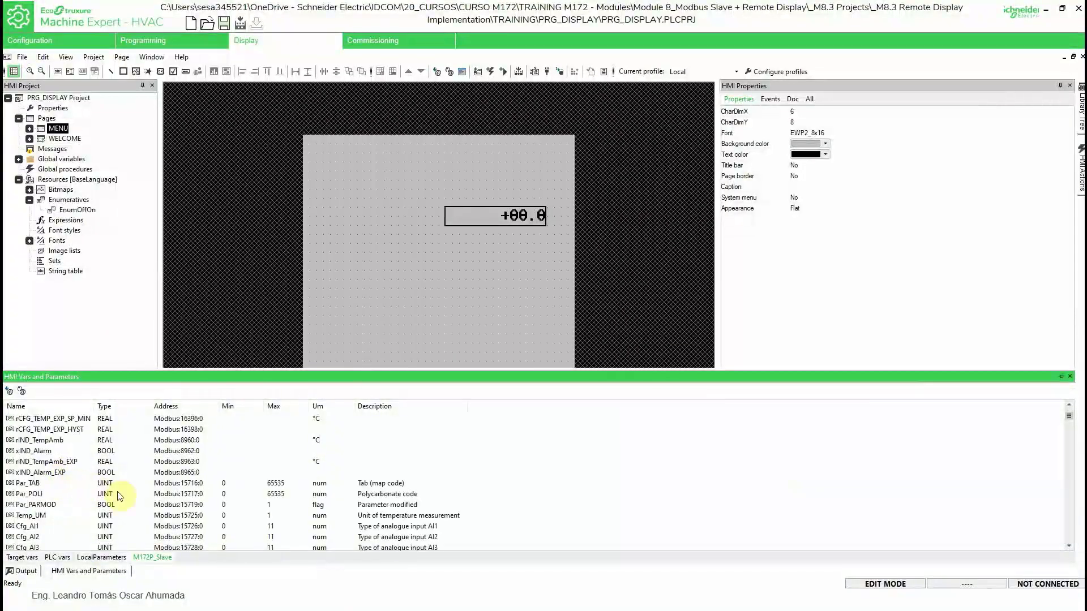
drag(32, 452, 531, 249)
click(521, 357)
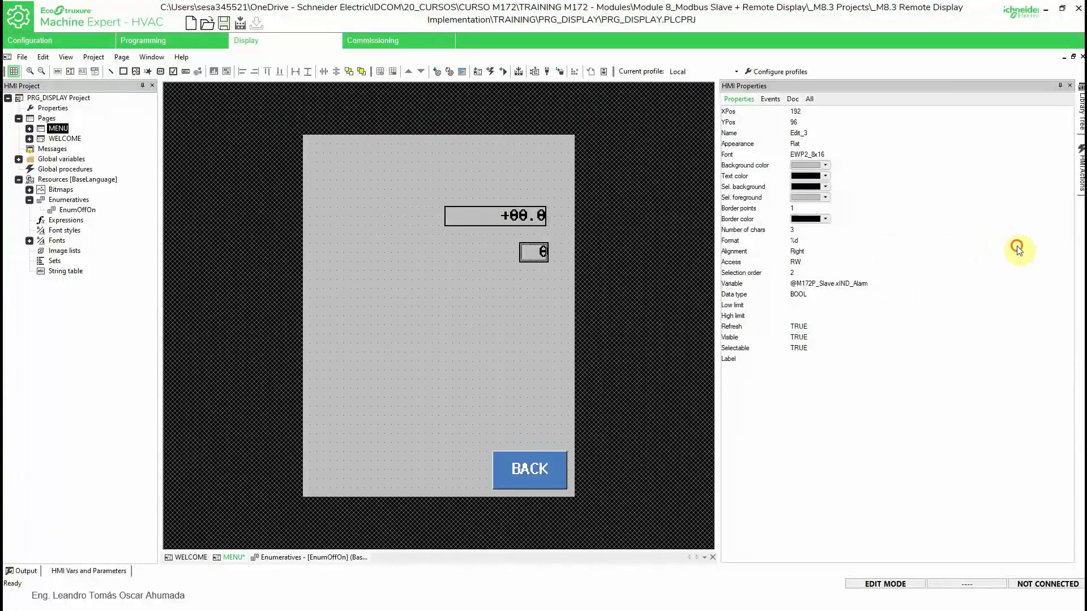
Set the xIND_Alarm edit box's format to the EnumOffOn enumerative.
click(1028, 242)
click(1066, 243)
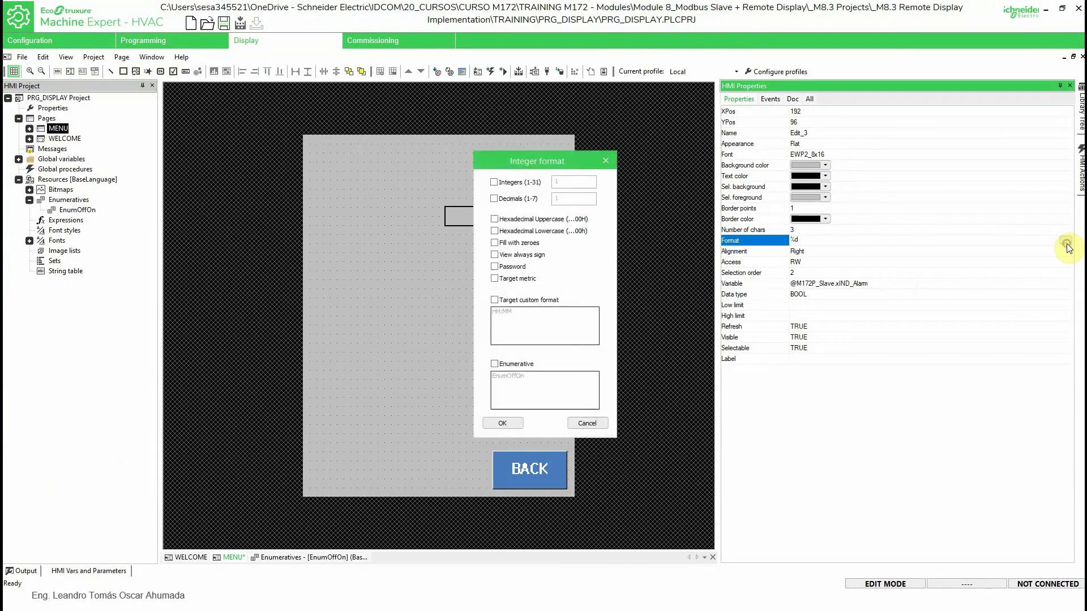
click(494, 363)
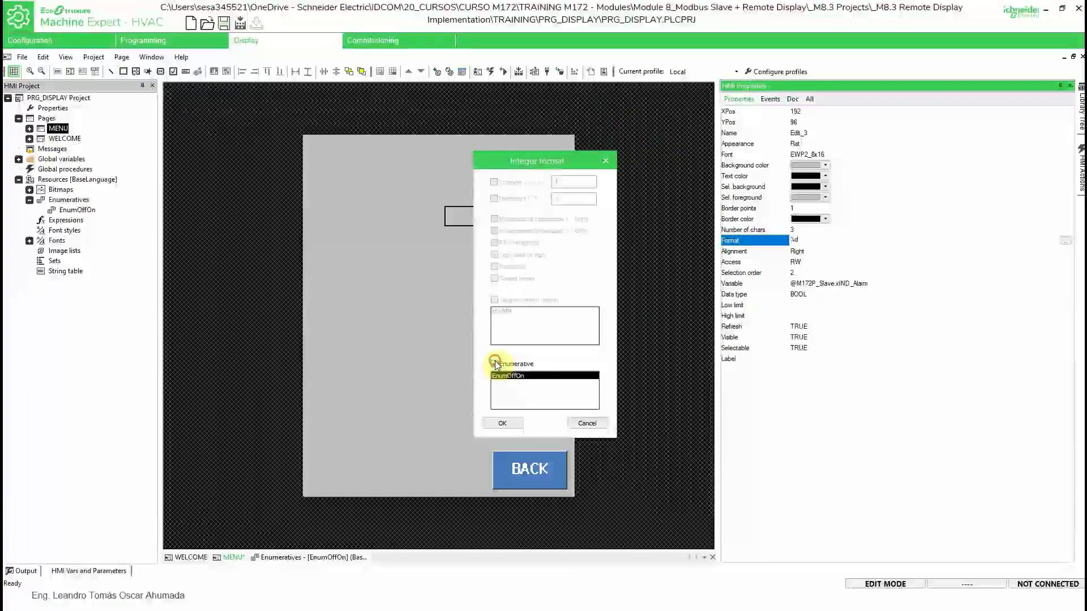
click(505, 423)
Widen the xIND_Alarm edit box to about the width of the rCFG_TEMP_SP box and compile the project.
click(516, 251)
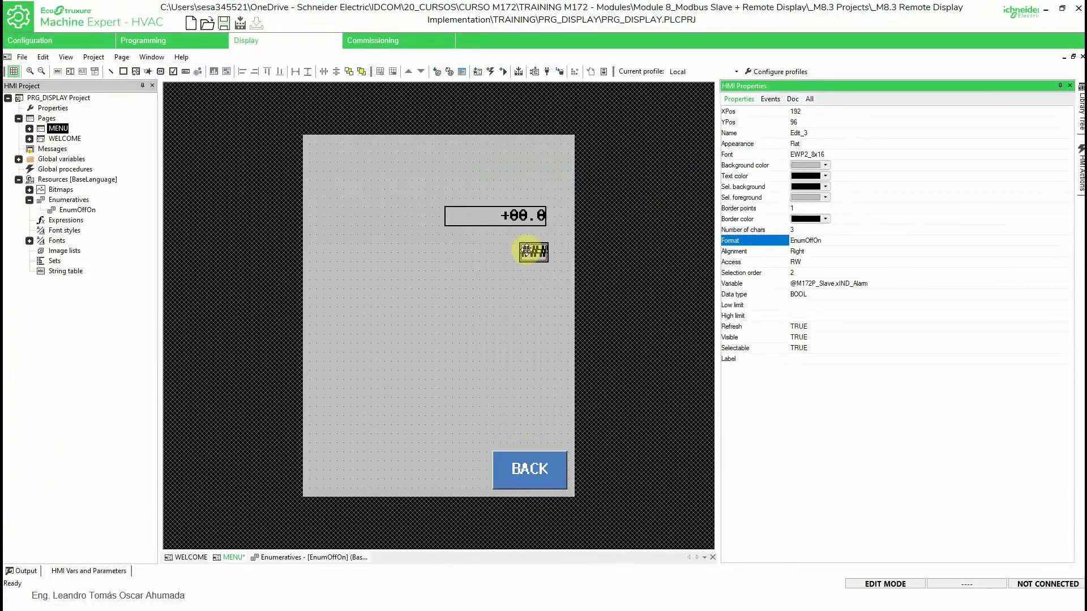
drag(519, 249, 447, 252)
click(455, 309)
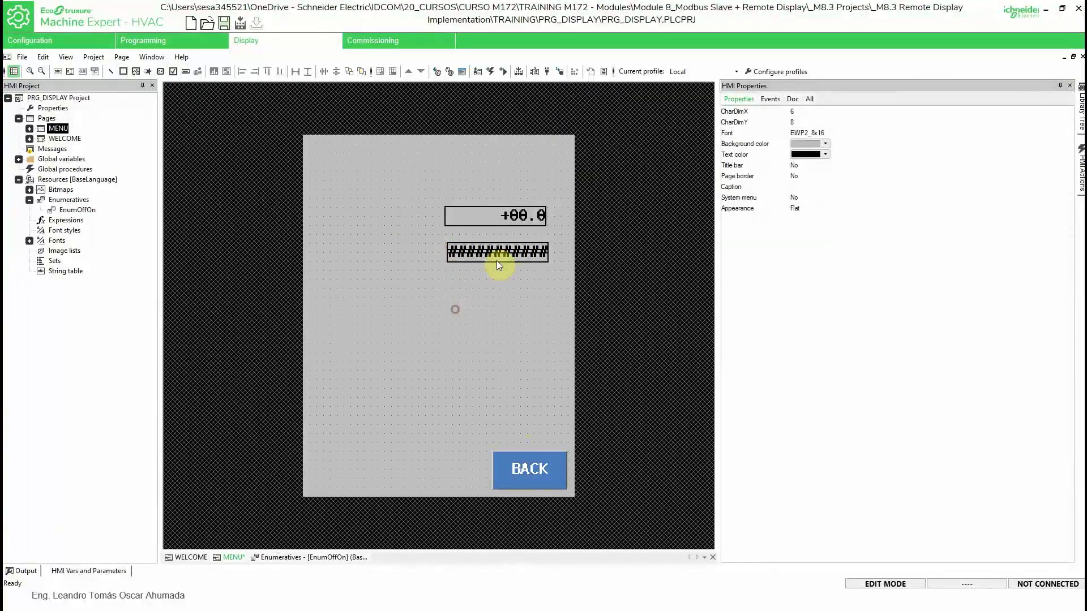
click(533, 72)
click(520, 72)
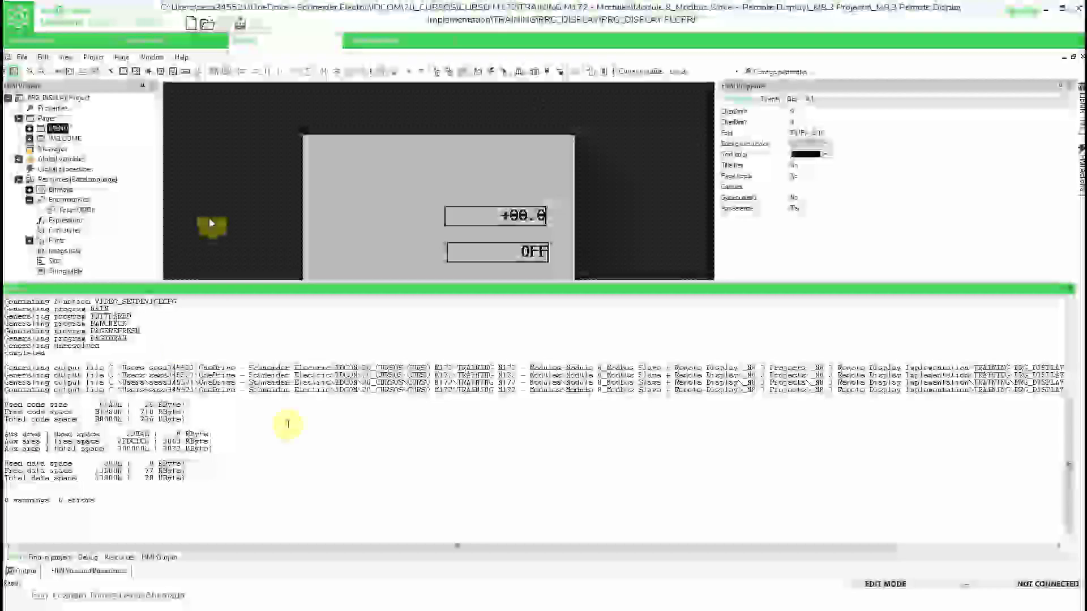
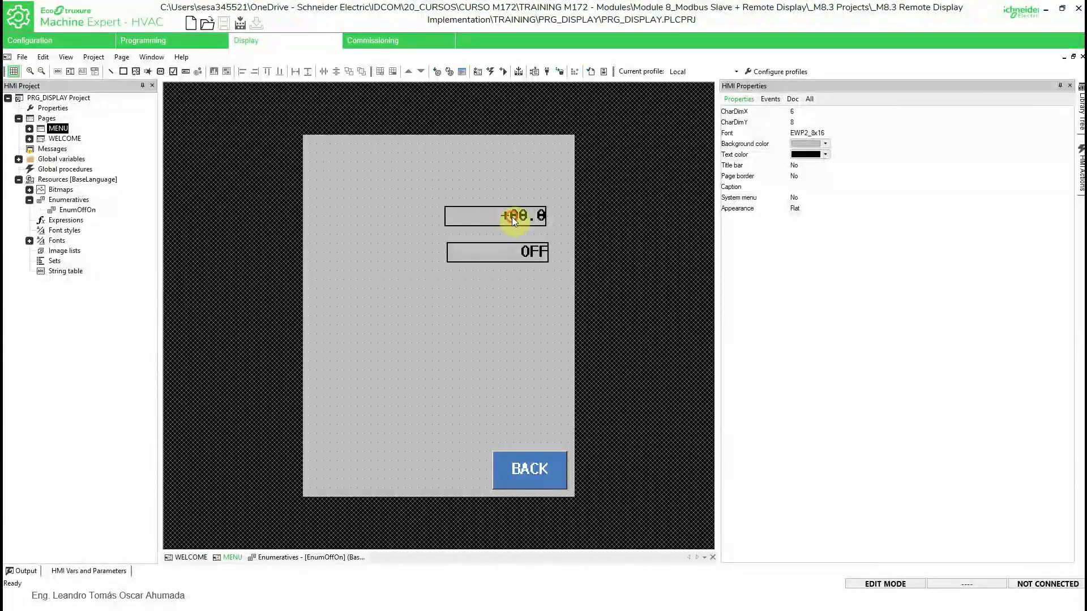
Move the rCFG_TEMP_SP edit box up to X 120, Y 32 and place a copy directly below it at Y 64.
drag(512, 216, 505, 180)
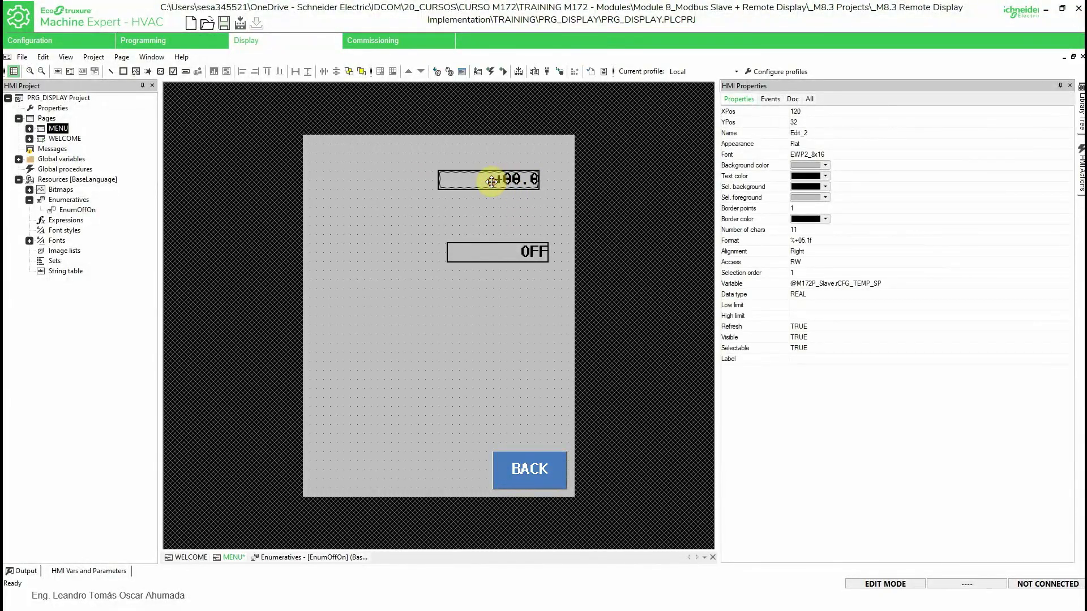
key(ctrl+c)
key(ctrl+v)
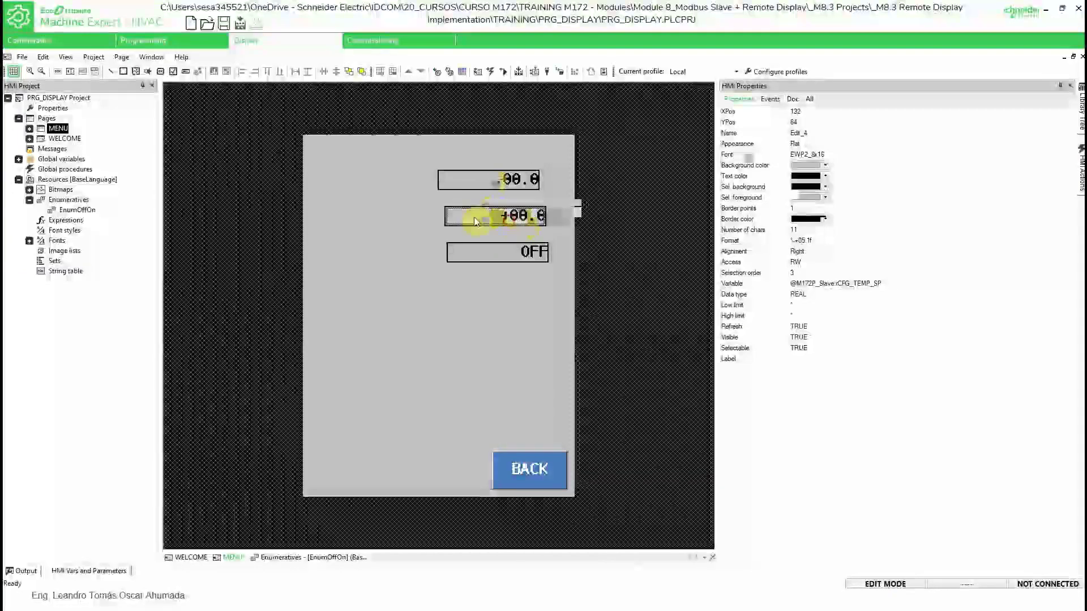
drag(473, 215, 473, 217)
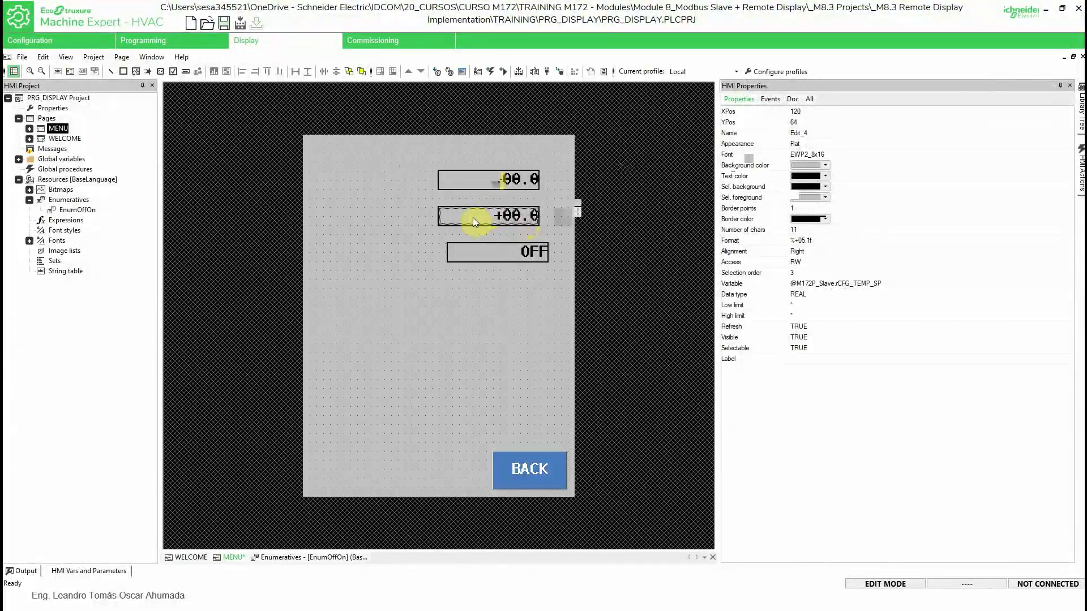
Give the upper rCFG_TEMP_SP edit box a white background and shift both temperature boxes to X position 126.
click(488, 178)
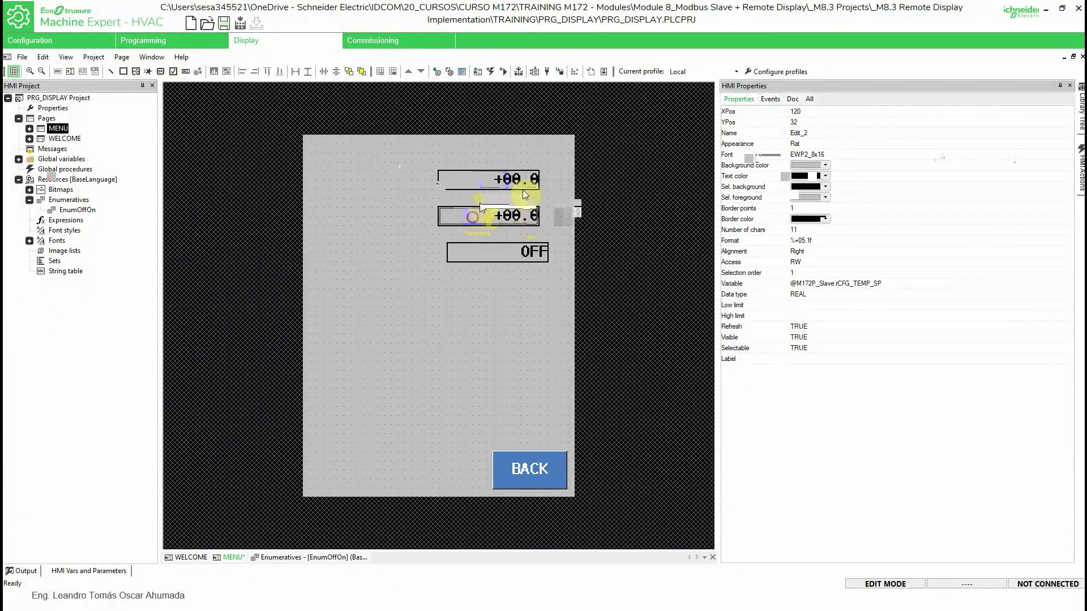
click(816, 165)
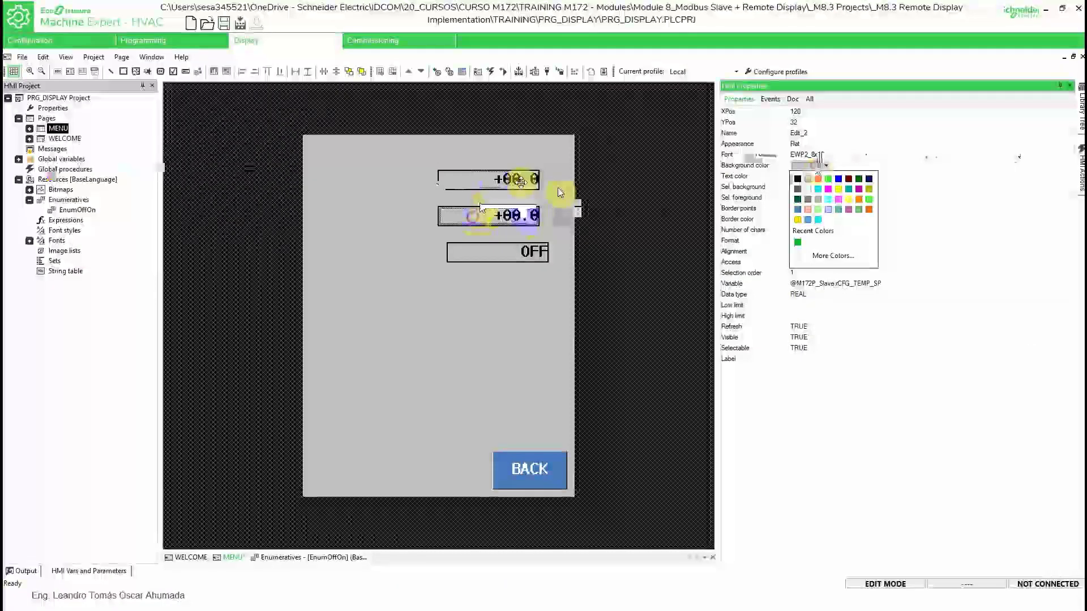
click(872, 238)
mouse_move(558, 190)
mouse_down()
mouse_move(575, 190)
mouse_move(565, 190)
mouse_up()
Set the lower rCFG_TEMP_SP edit box's access to RO, and check the access setting of the white box.
click(524, 211)
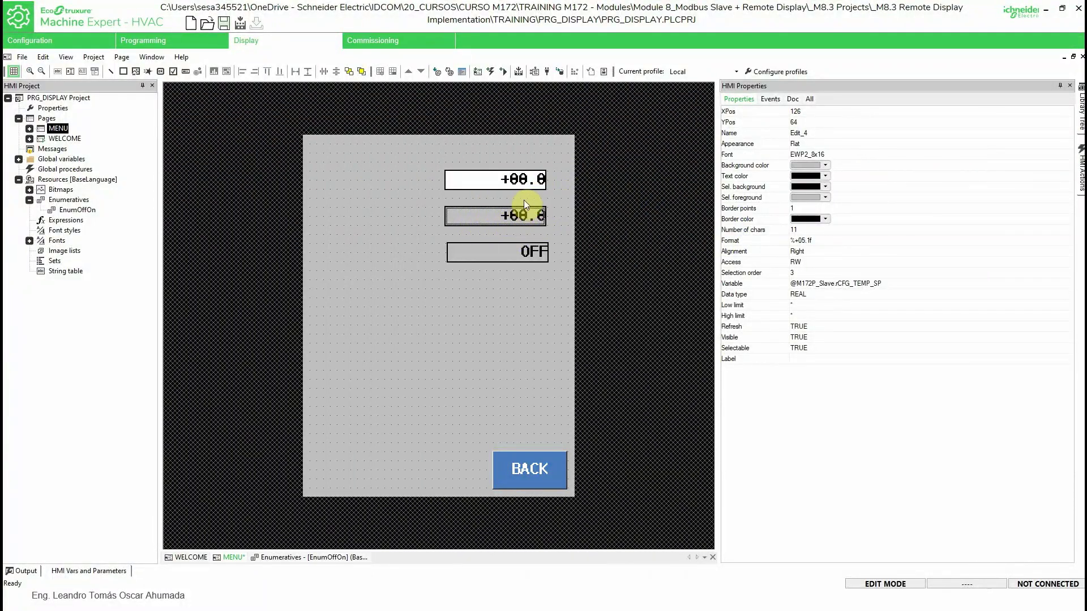
click(811, 262)
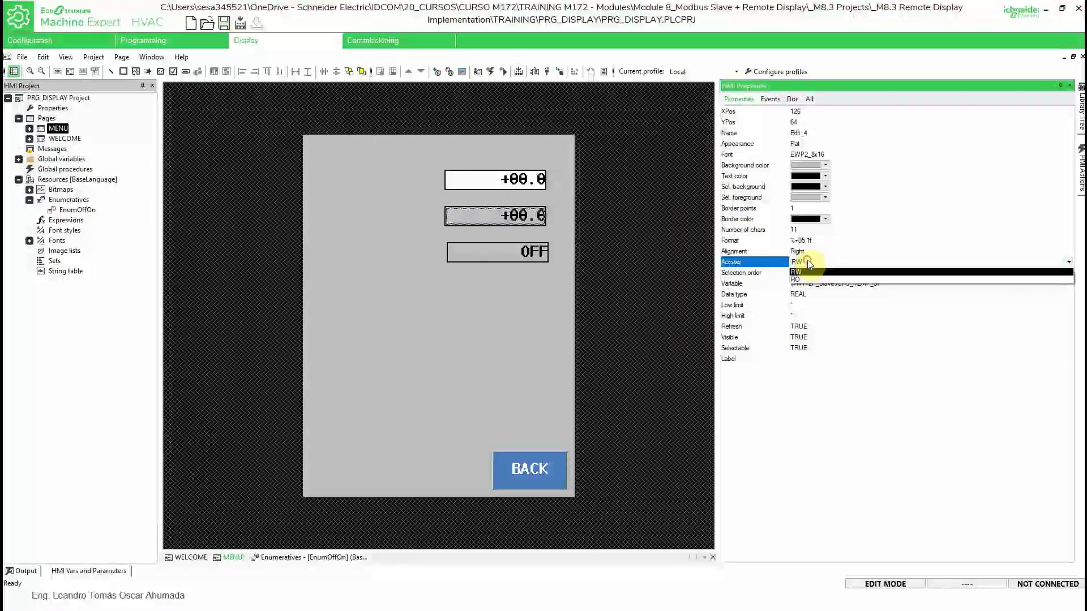
click(807, 280)
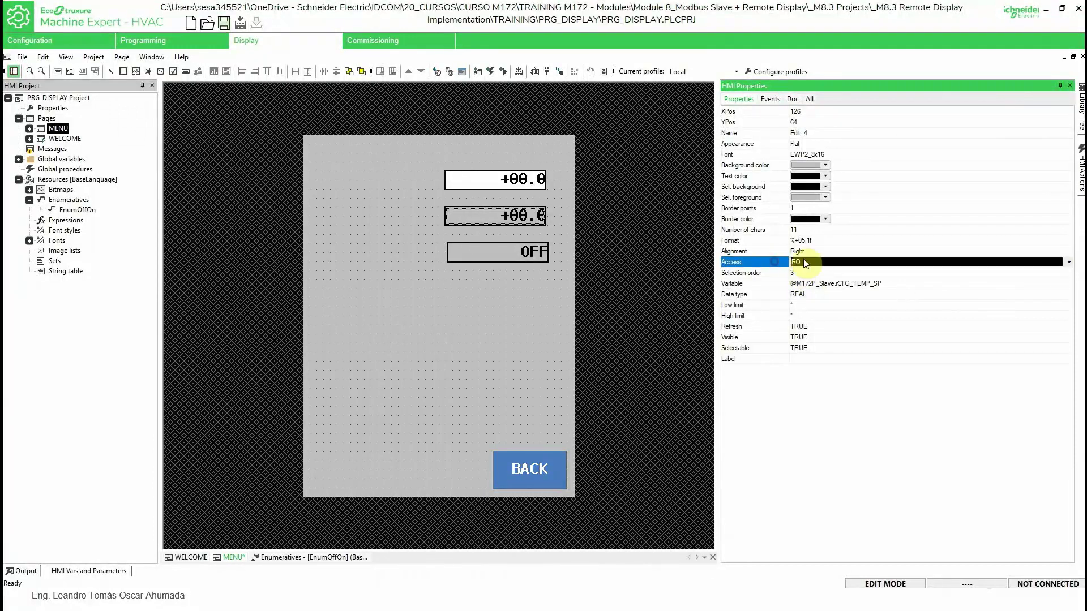
click(525, 180)
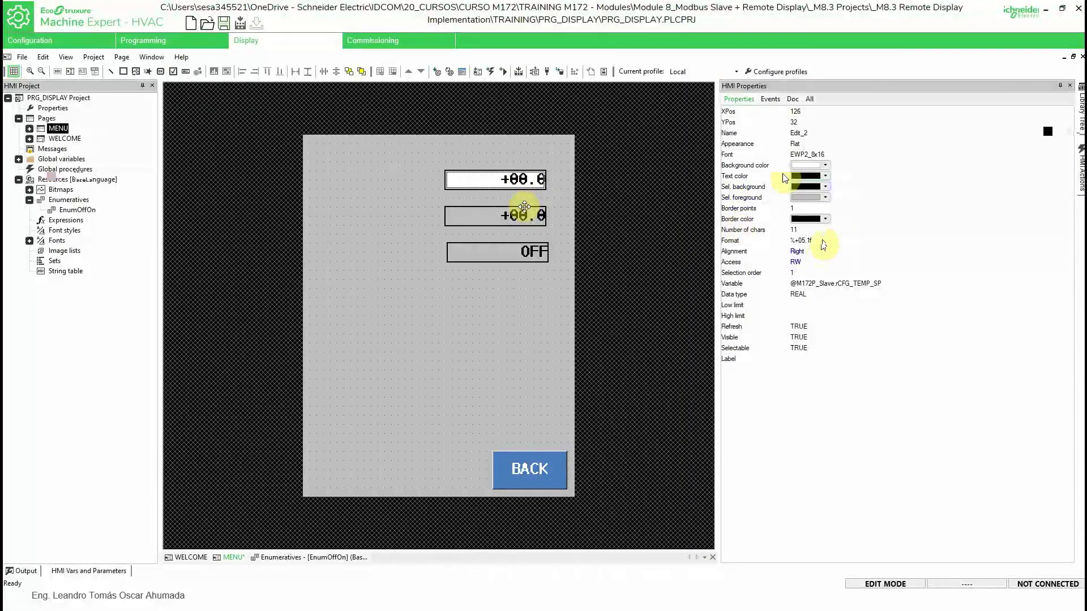
click(793, 263)
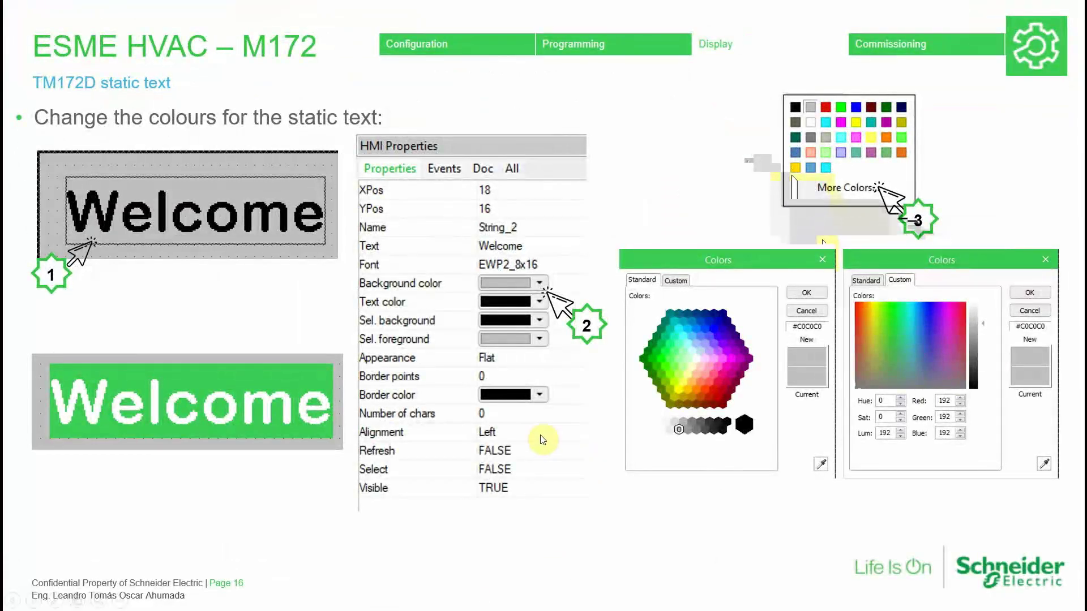
click(668, 471)
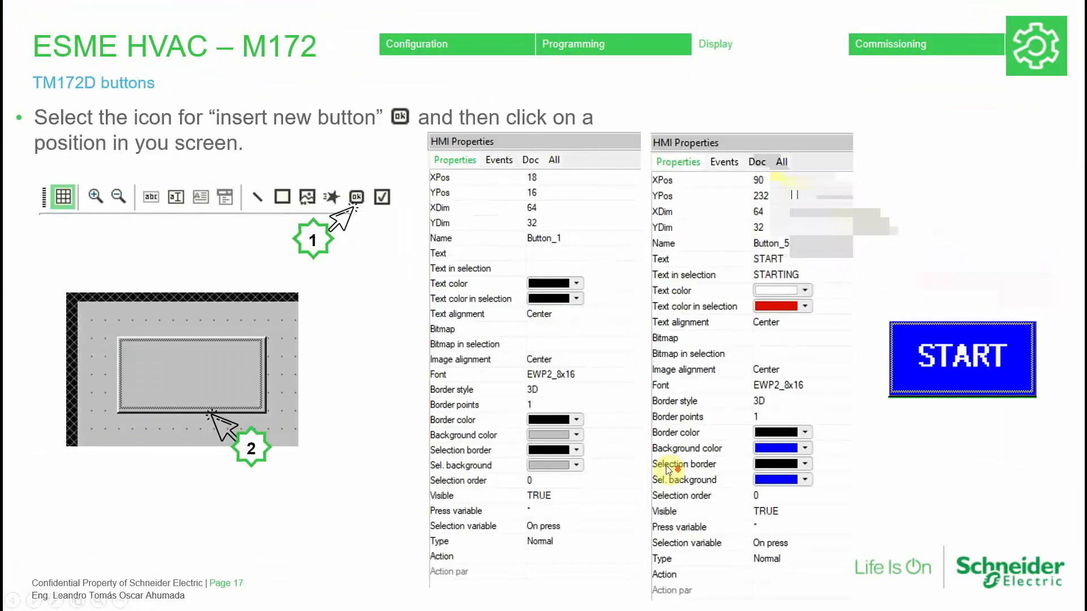
click(663, 470)
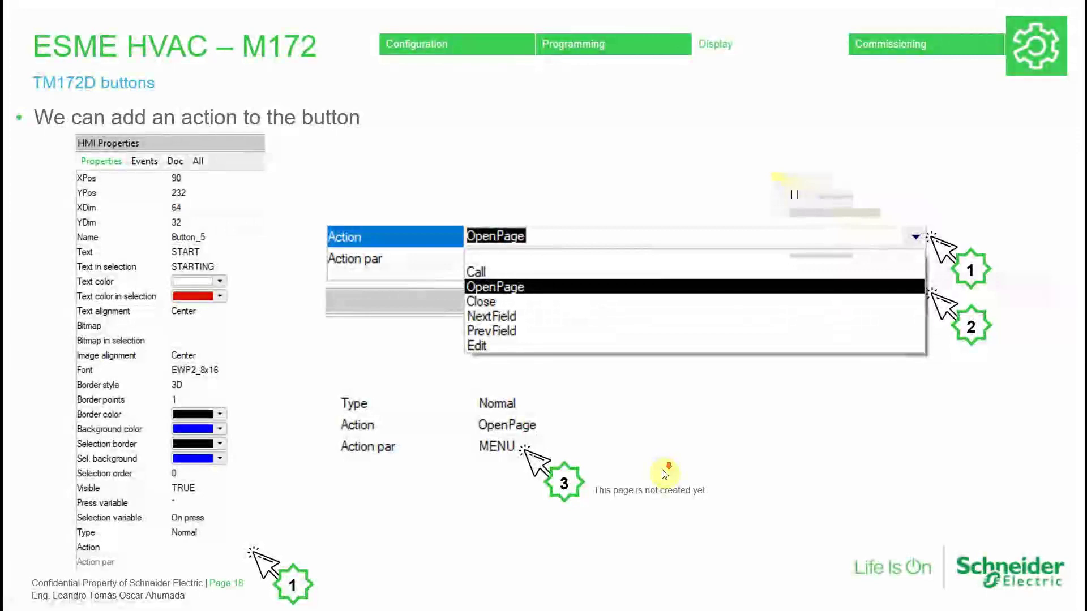
click(665, 474)
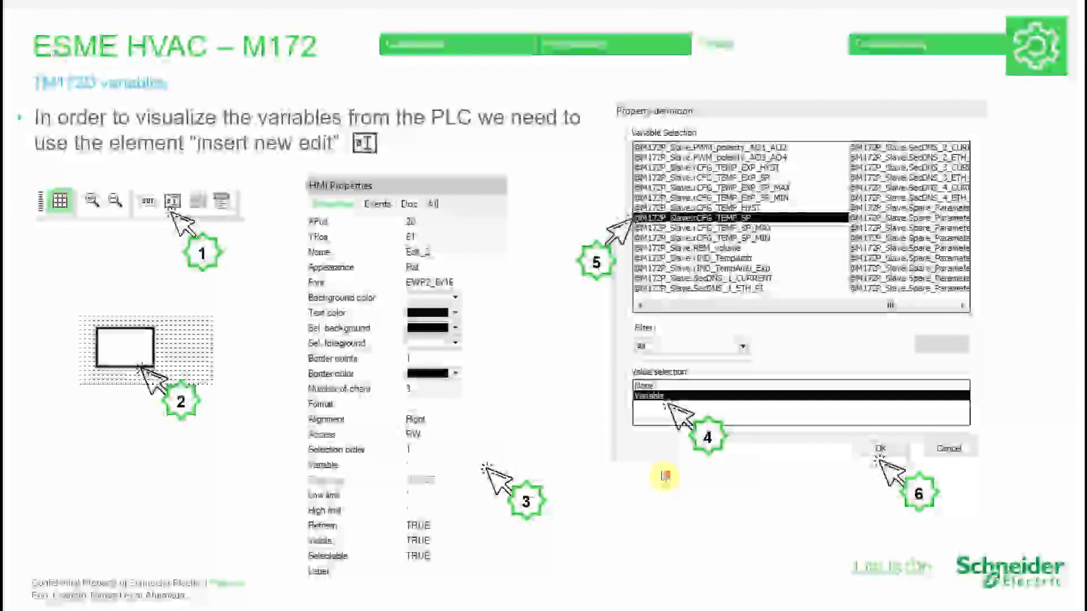
click(660, 476)
click(659, 479)
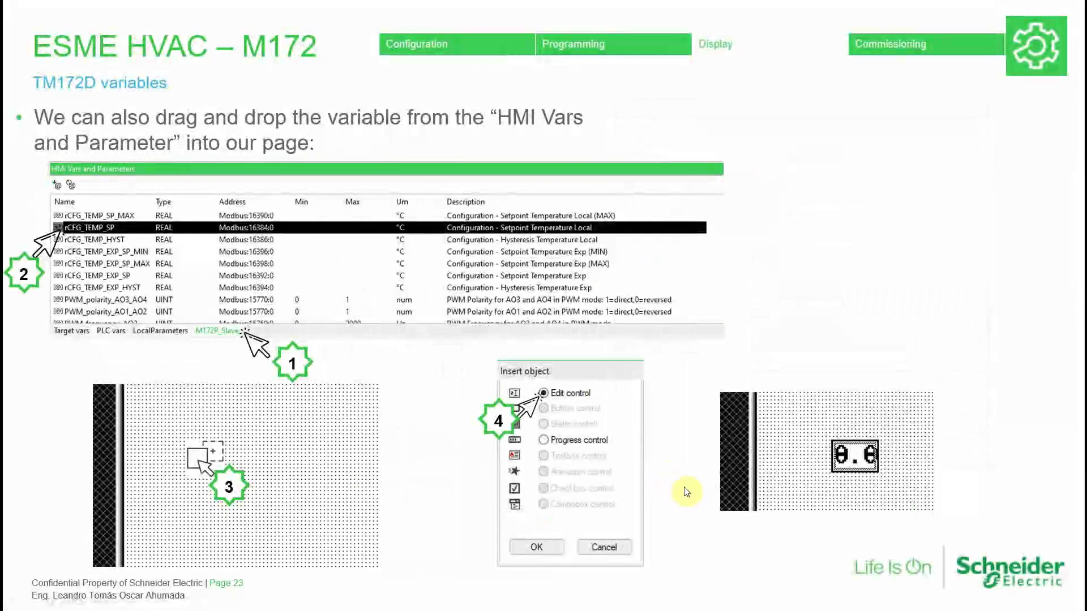
click(682, 491)
click(691, 495)
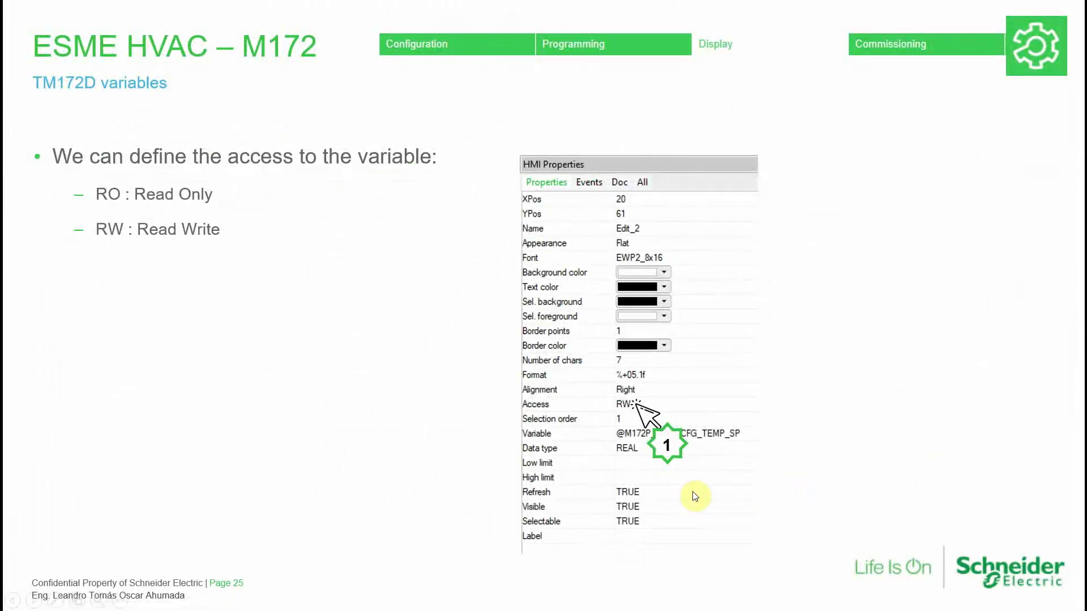
click(695, 497)
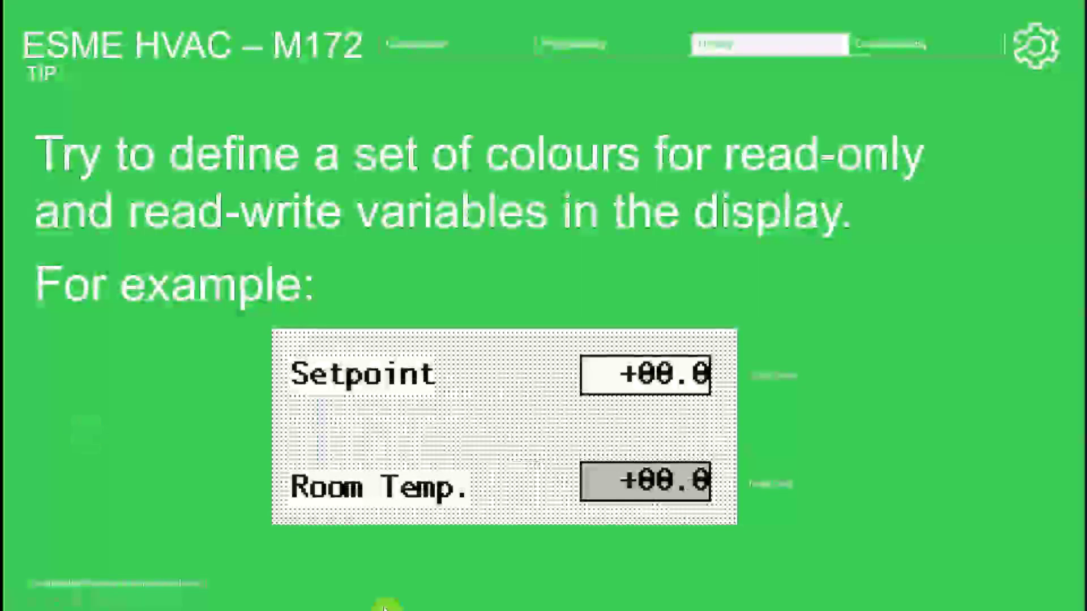
click(772, 372)
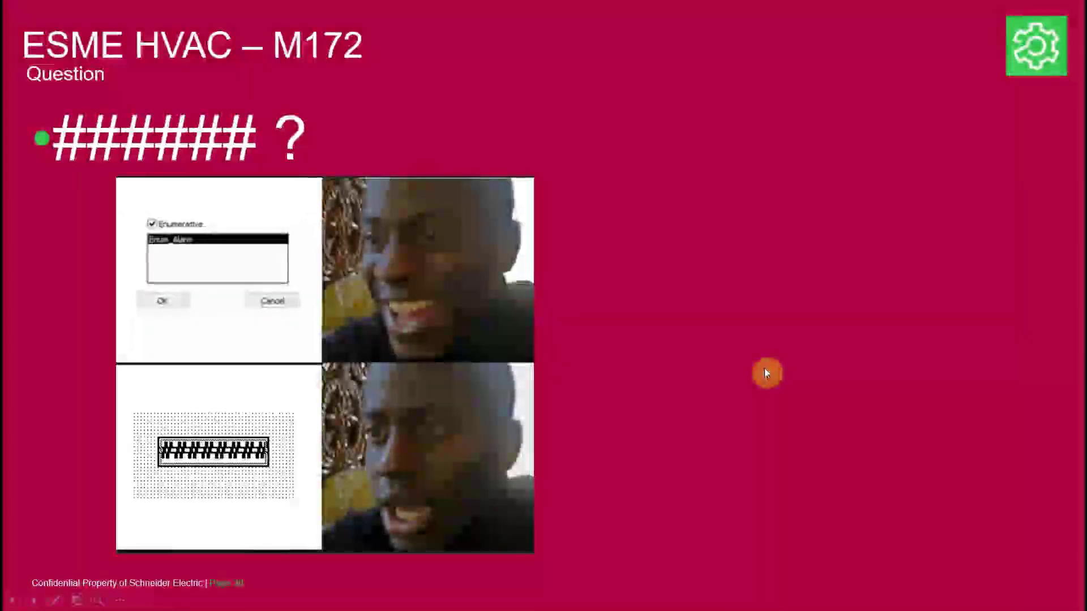
click(790, 399)
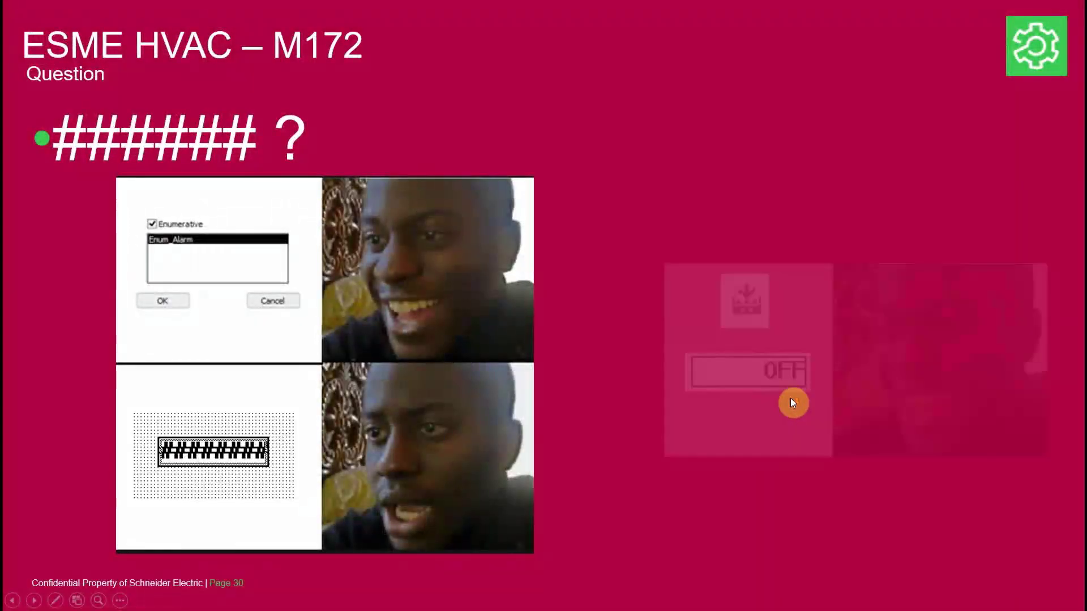
click(786, 340)
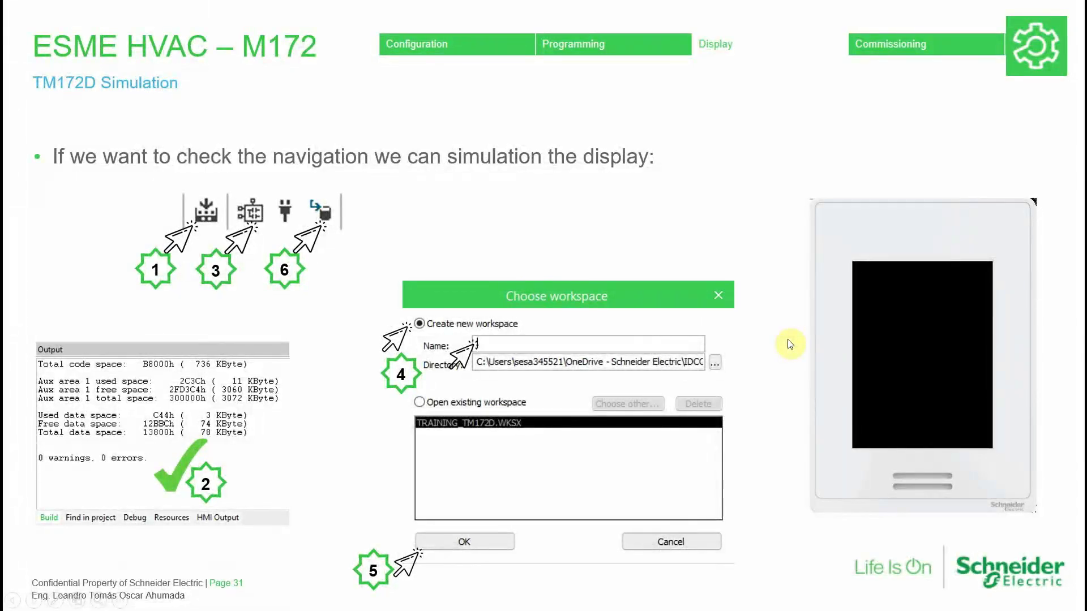
click(790, 343)
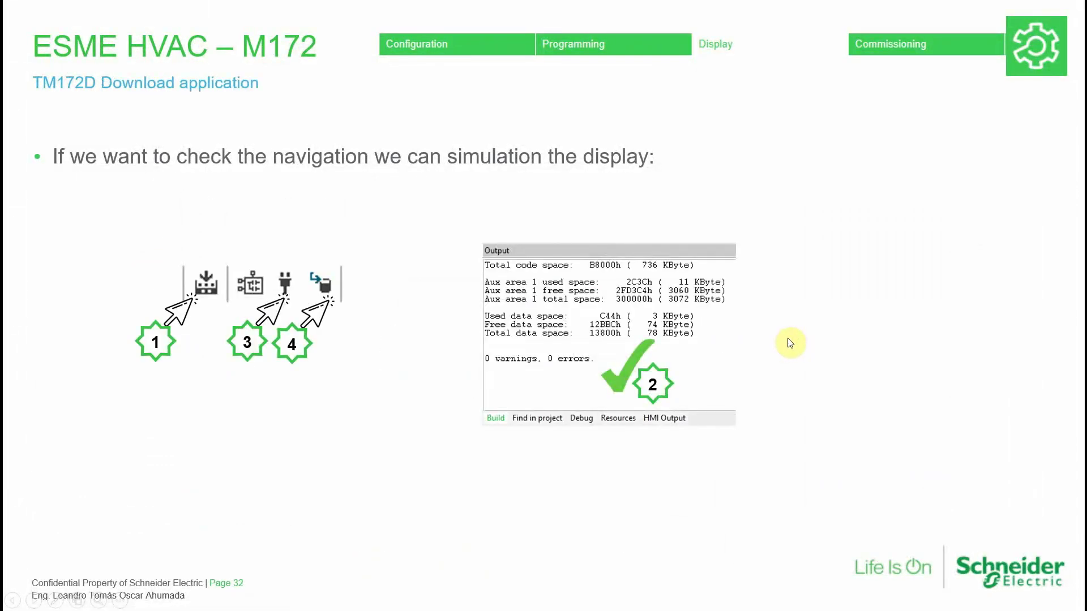
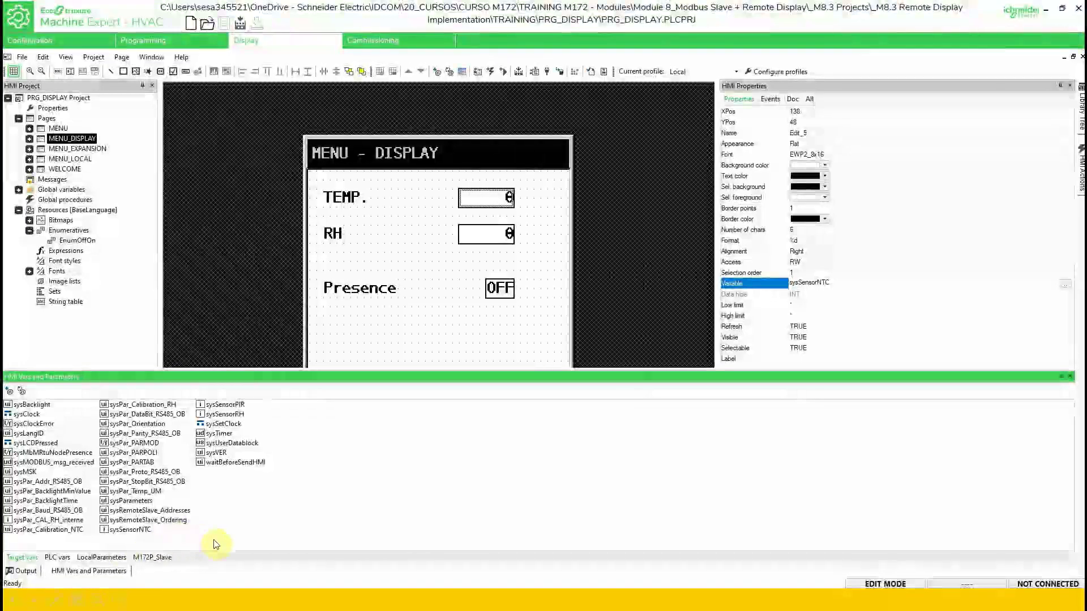
Check the TEMP. edit box's link to sysSensorNTC, filtering the selectable variables by Target.
click(121, 532)
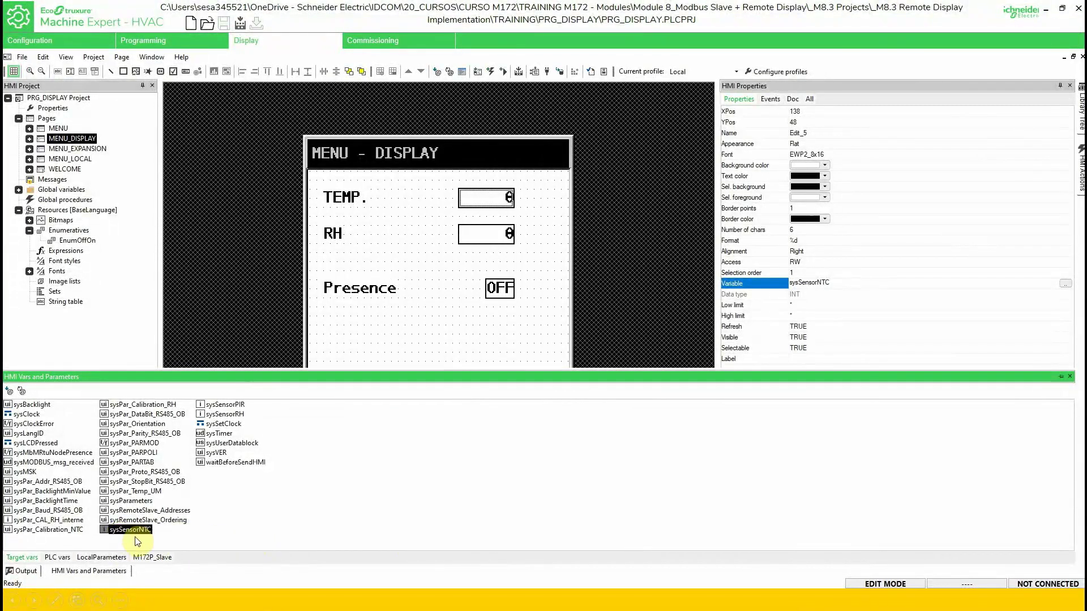
click(1065, 283)
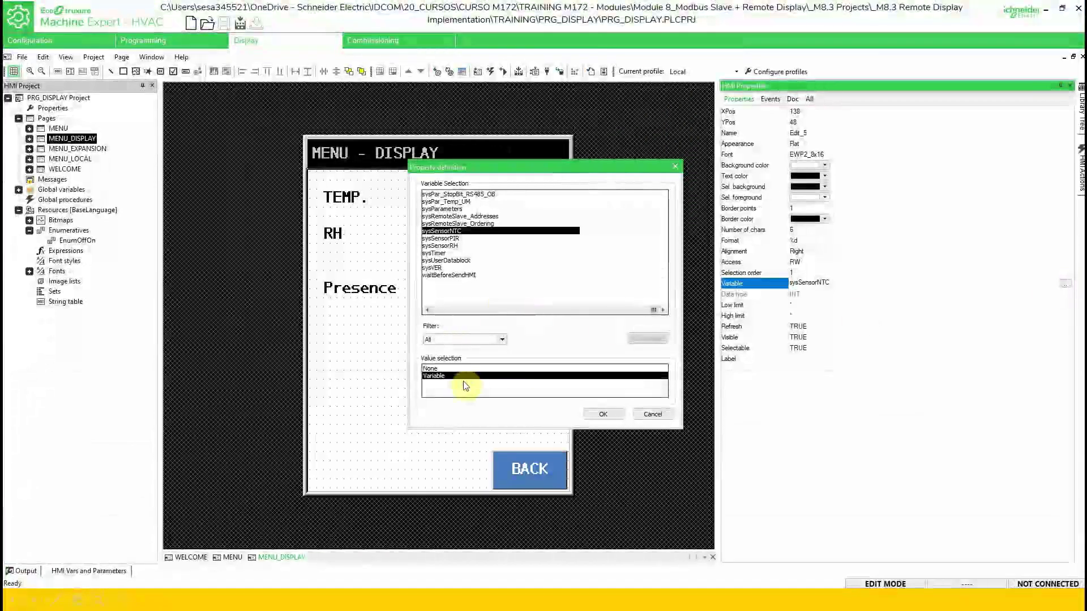
click(501, 339)
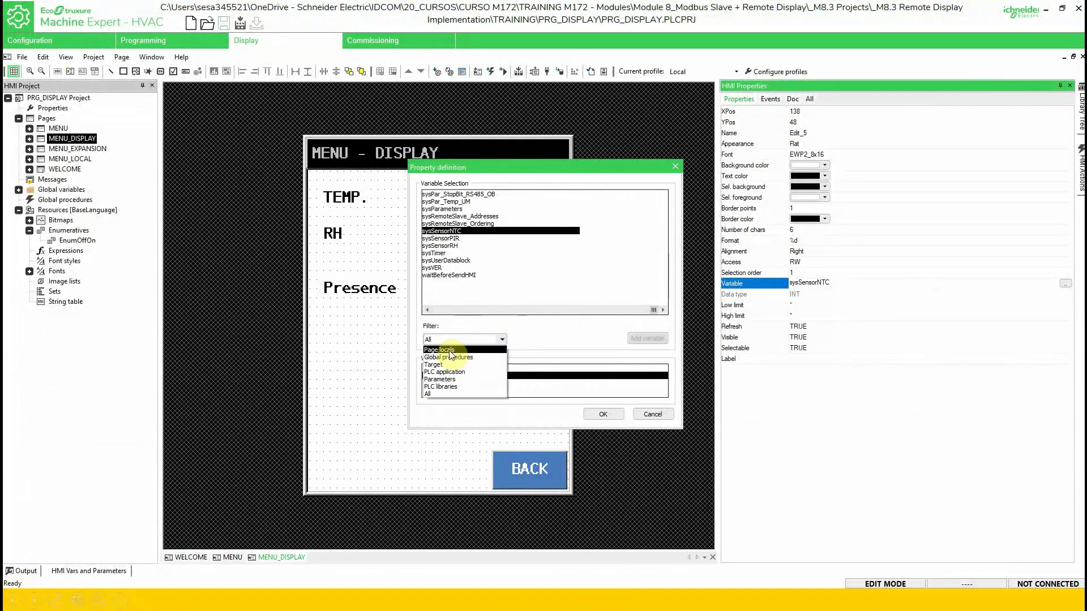
click(440, 366)
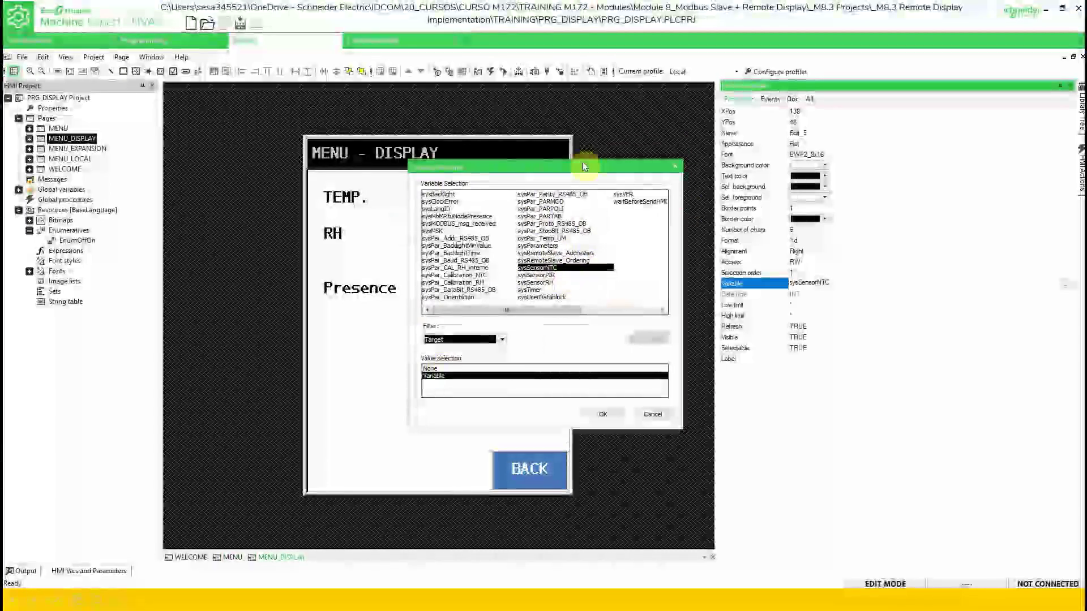
click(674, 167)
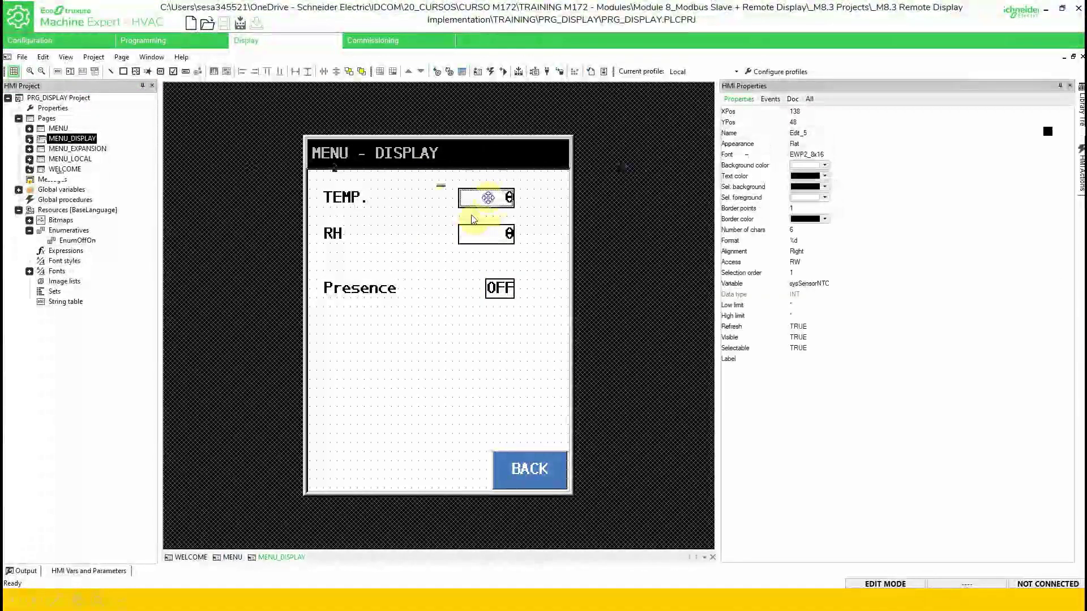
Place a copy of the TEMP. edit box below Presence at X 138, Y 176, and delete that copy.
key(ctrl+v)
drag(476, 197, 475, 341)
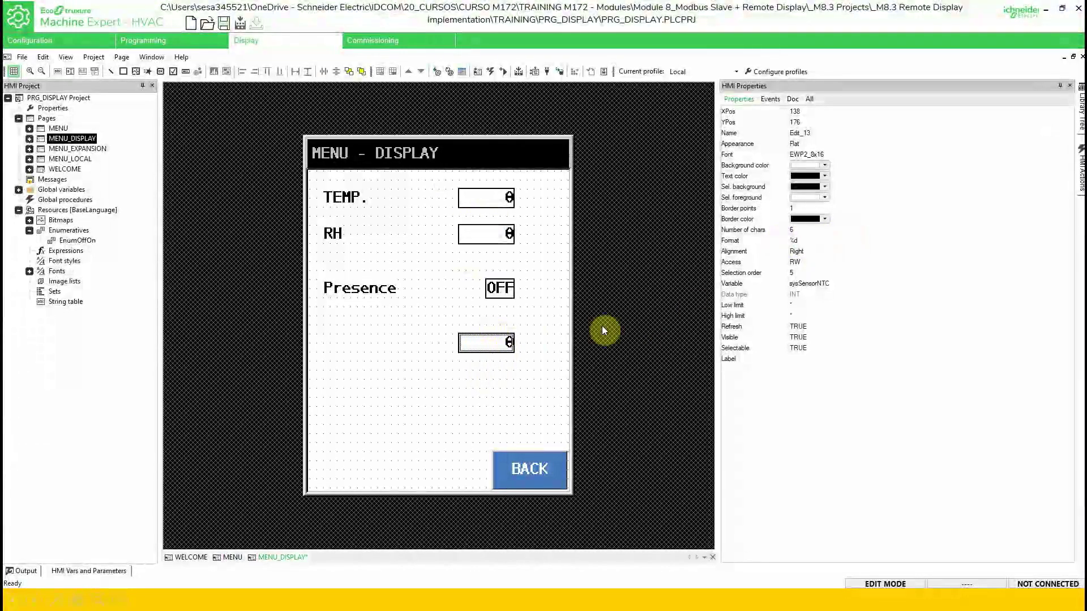
key(Delete)
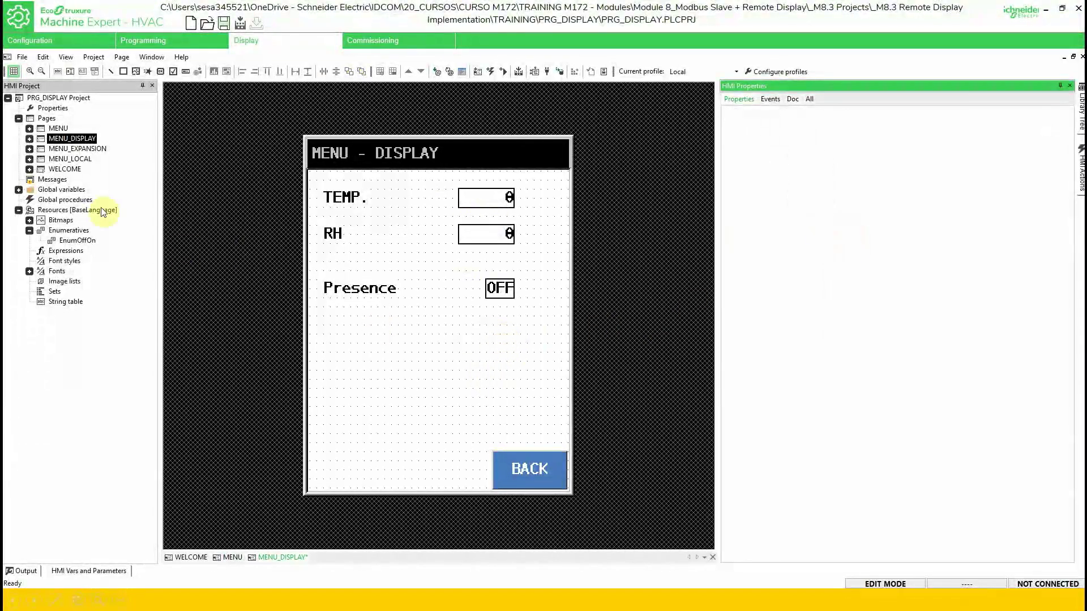
Copy the Histeresys edit box on the MENU_EXPANSION page and place the copy below Status Alarm at X 132, Y 216.
click(92, 149)
double_click(92, 150)
click(478, 233)
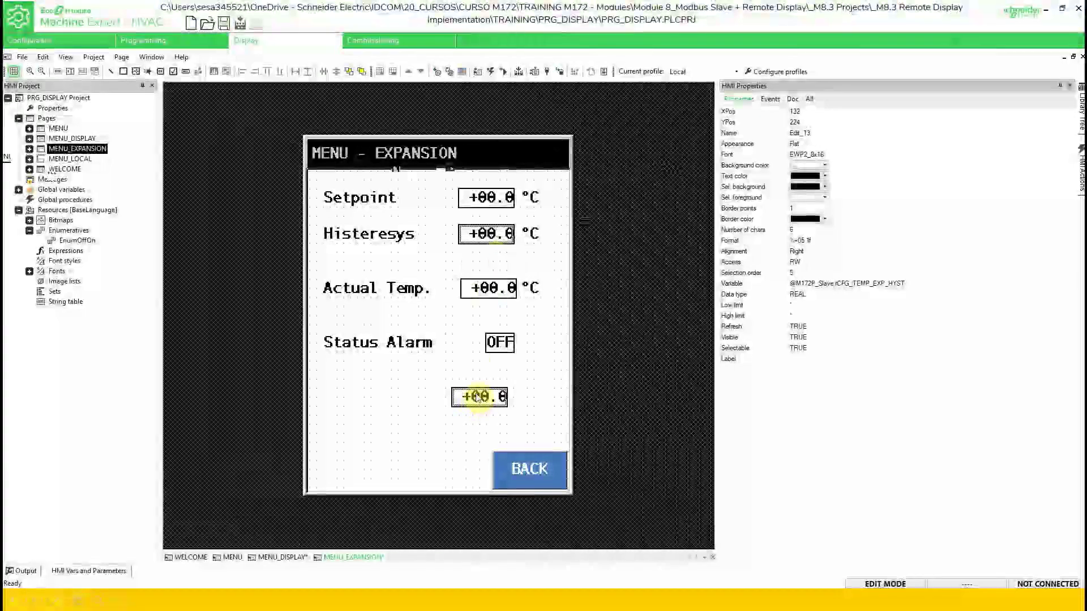
drag(475, 403, 475, 394)
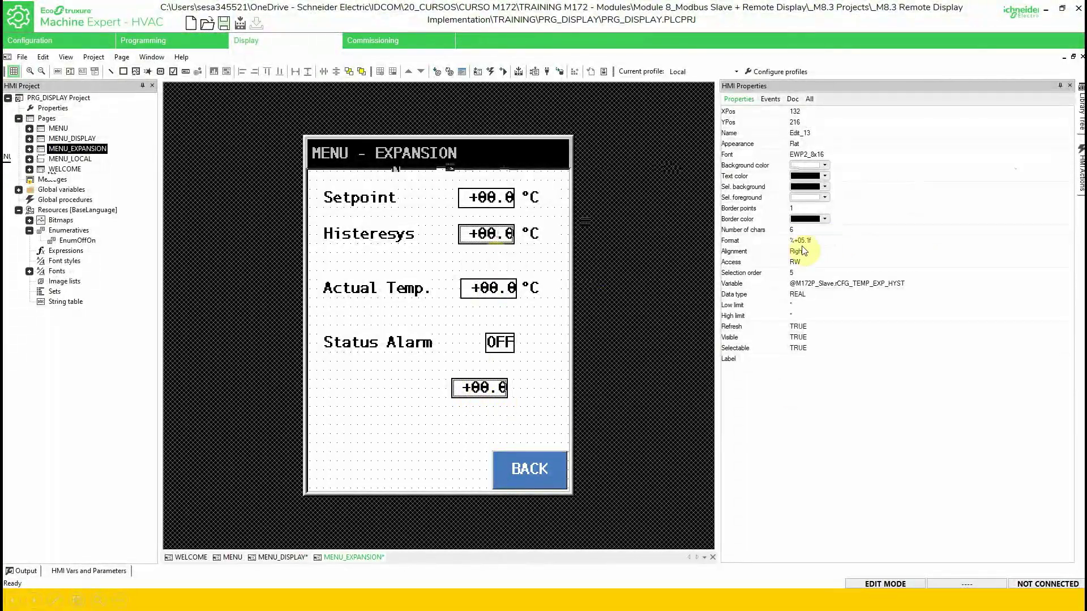
click(800, 283)
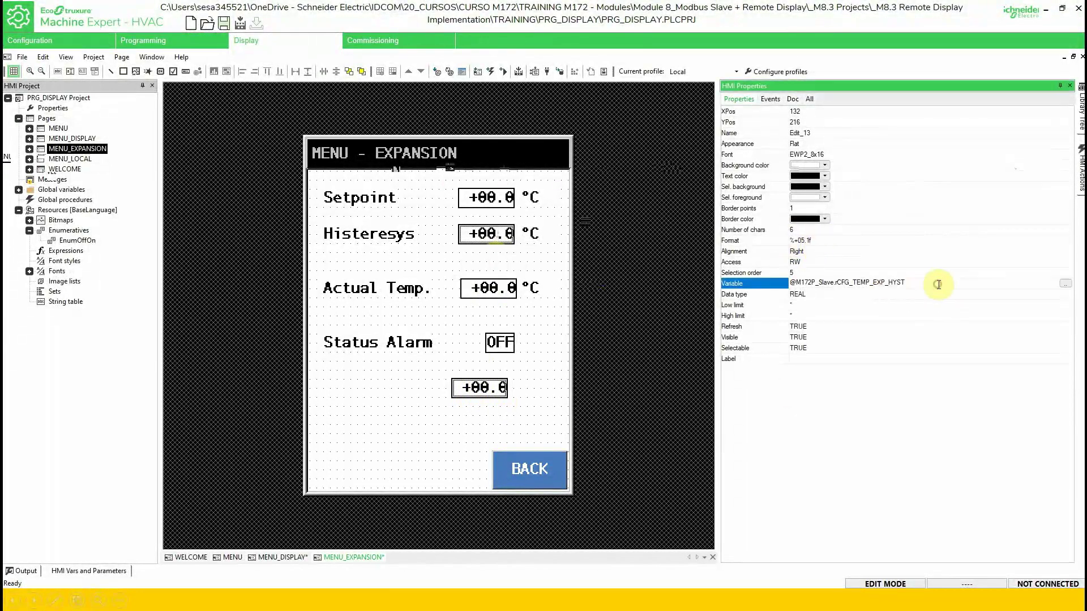
click(1063, 283)
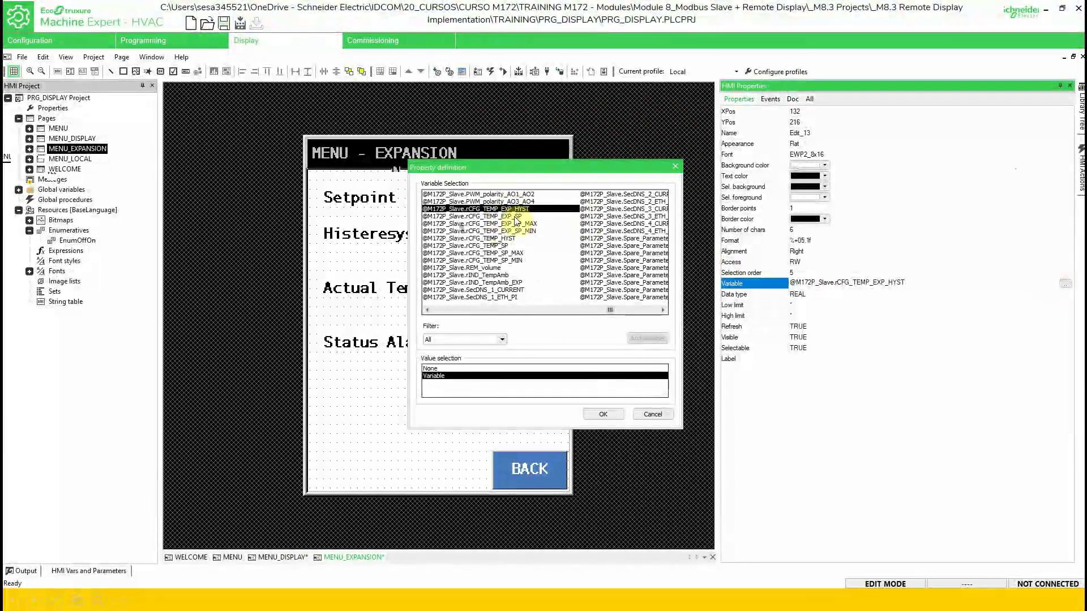
click(511, 240)
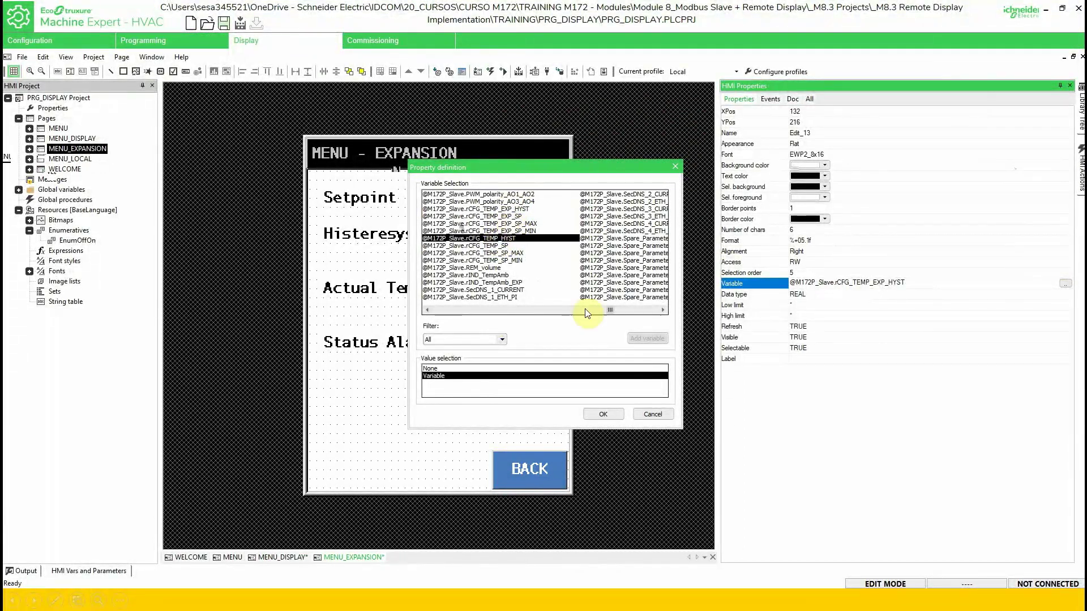
click(603, 415)
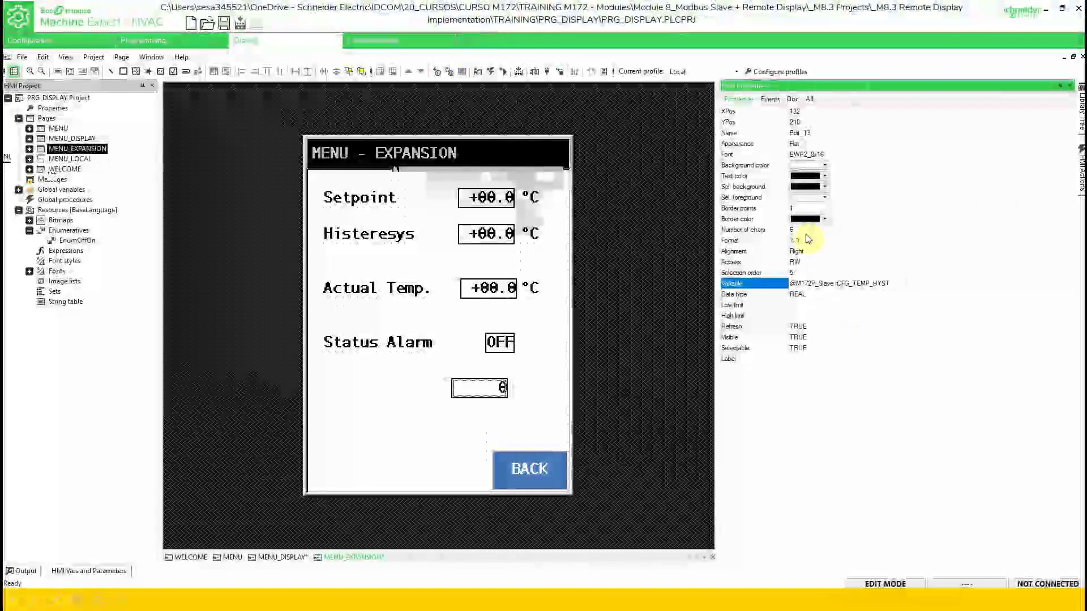
drag(483, 388, 490, 389)
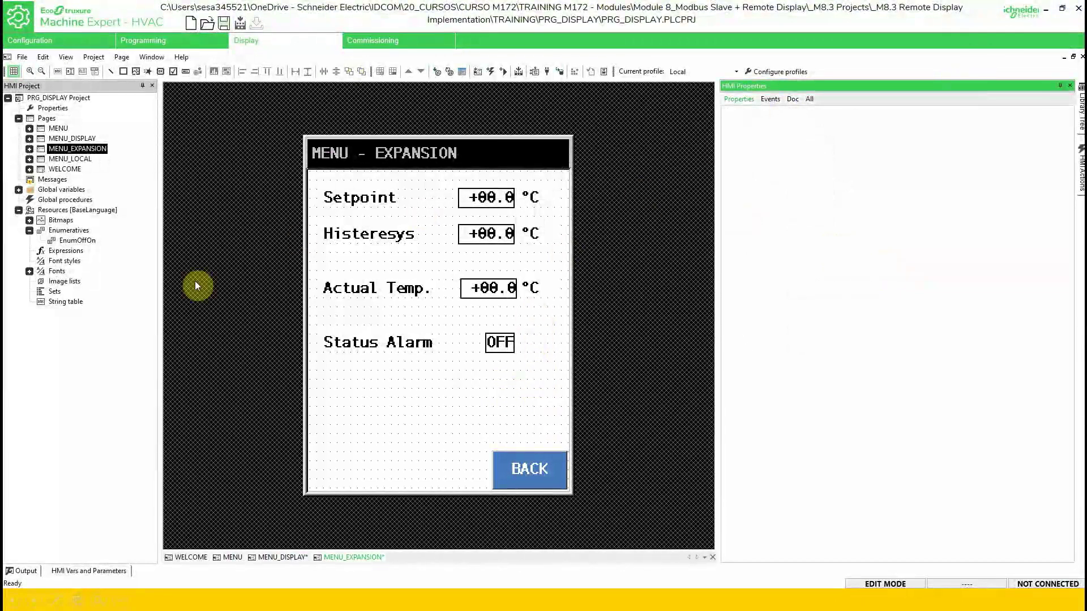
Close the MENU_EXPANSION, MENU_DISPLAY and MENU pages, leaving WELCOME open.
click(409, 383)
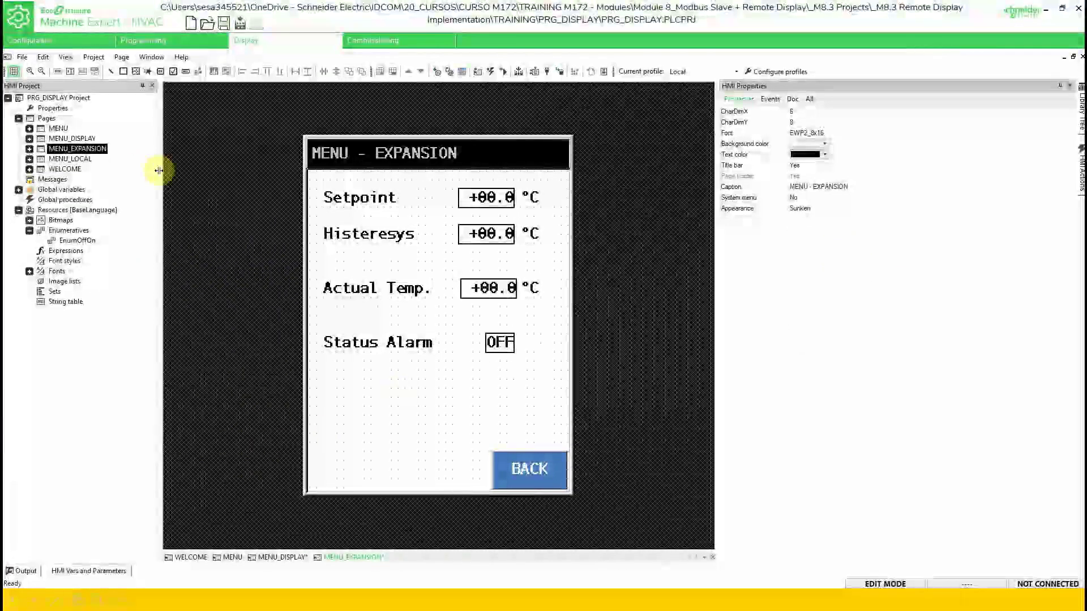
click(1081, 57)
click(1081, 58)
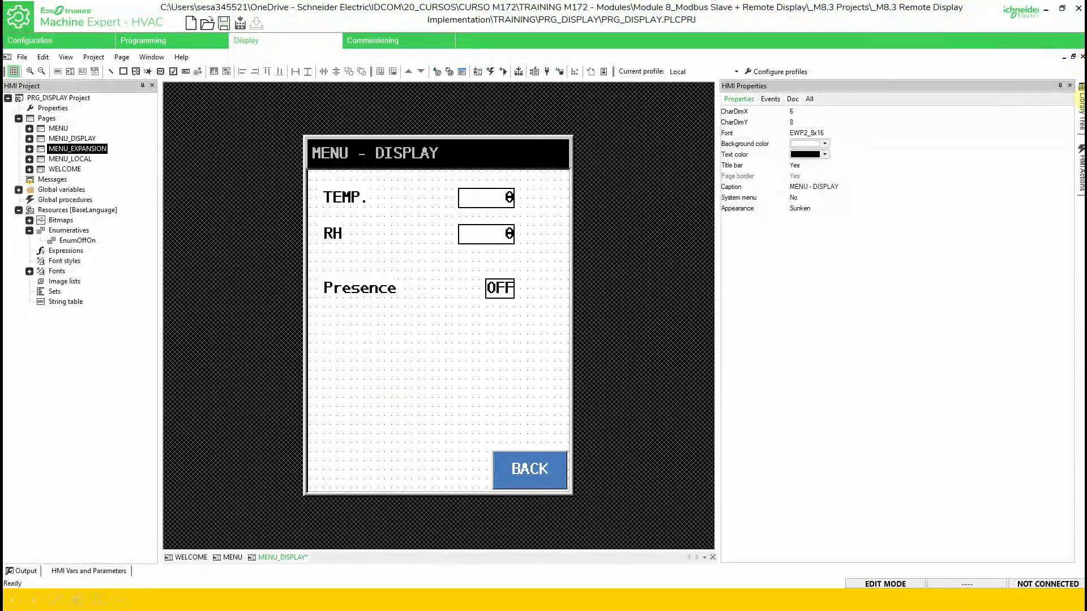
click(1081, 58)
click(1081, 58)
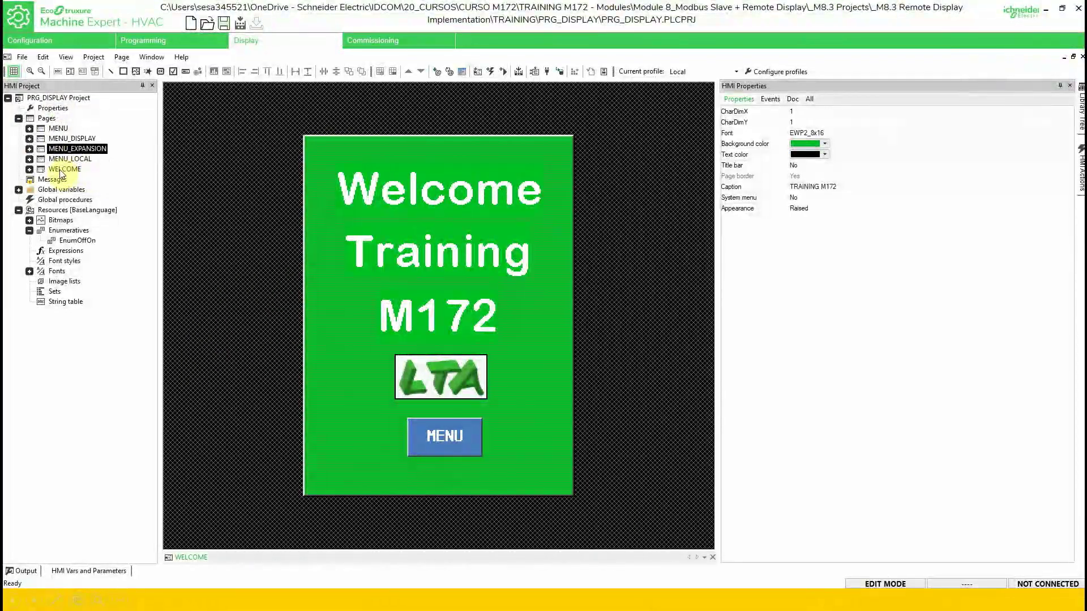
Duplicate the WELCOME page within the project's pages.
click(63, 169)
right_click(60, 173)
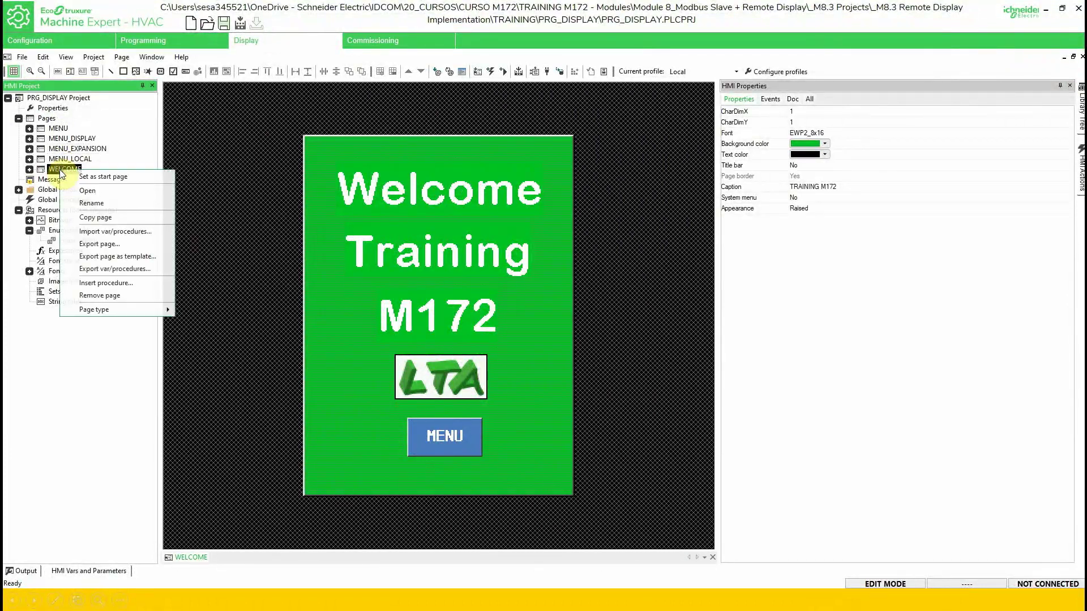
click(106, 223)
right_click(49, 119)
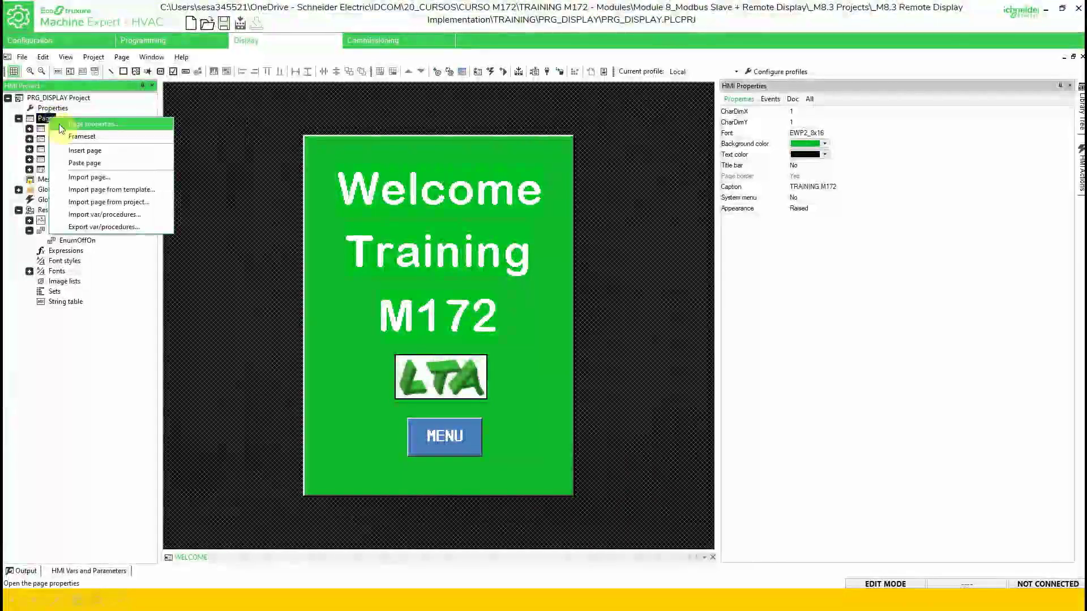
click(95, 163)
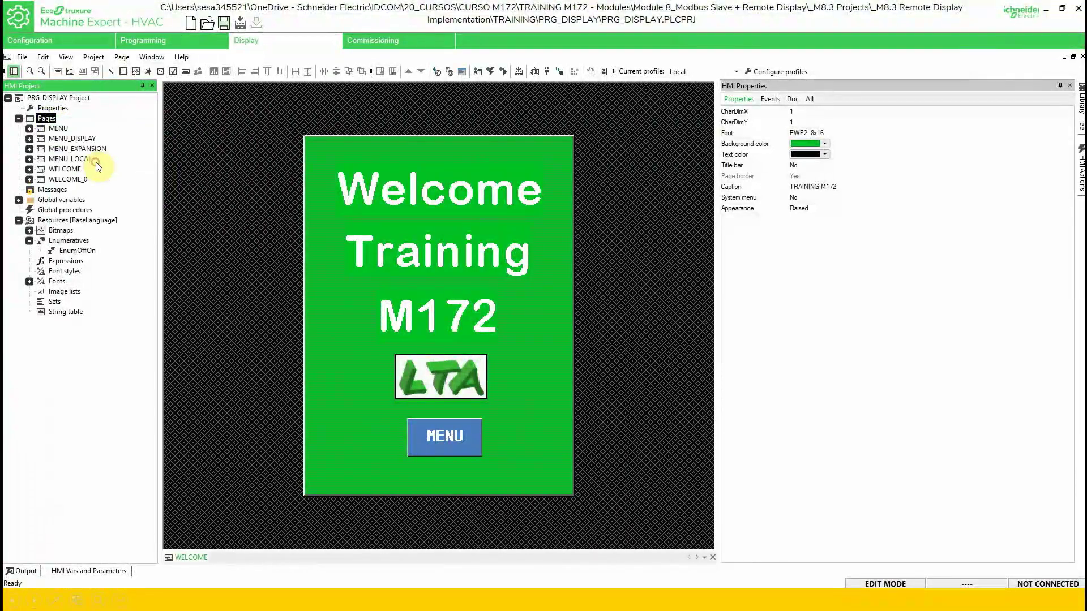
Rename the duplicated page as WELCOME_2.
click(72, 180)
right_click(82, 180)
click(117, 211)
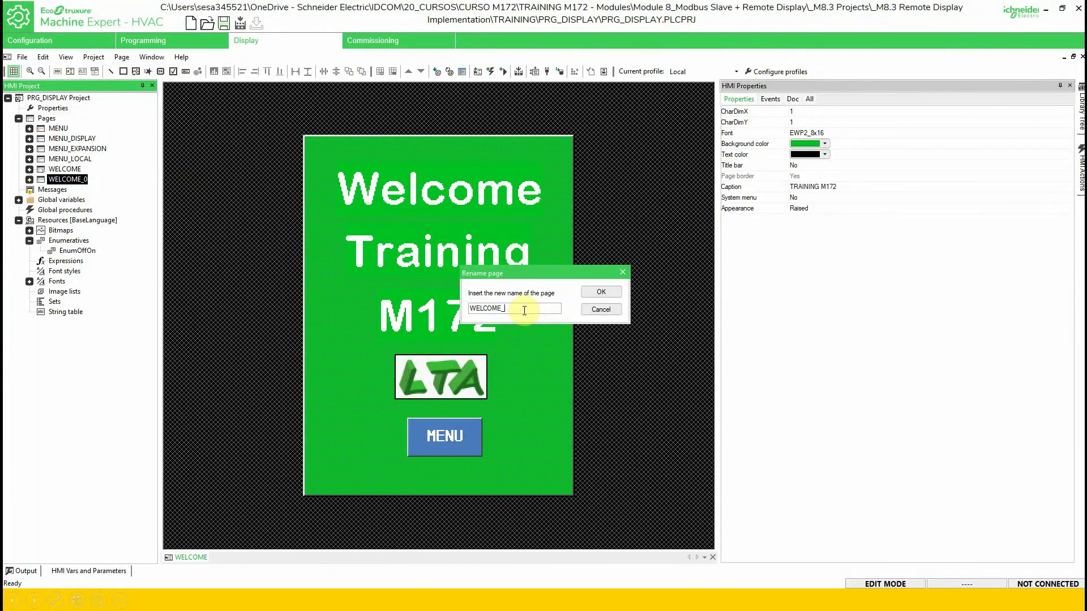
text(2)
key(Return)
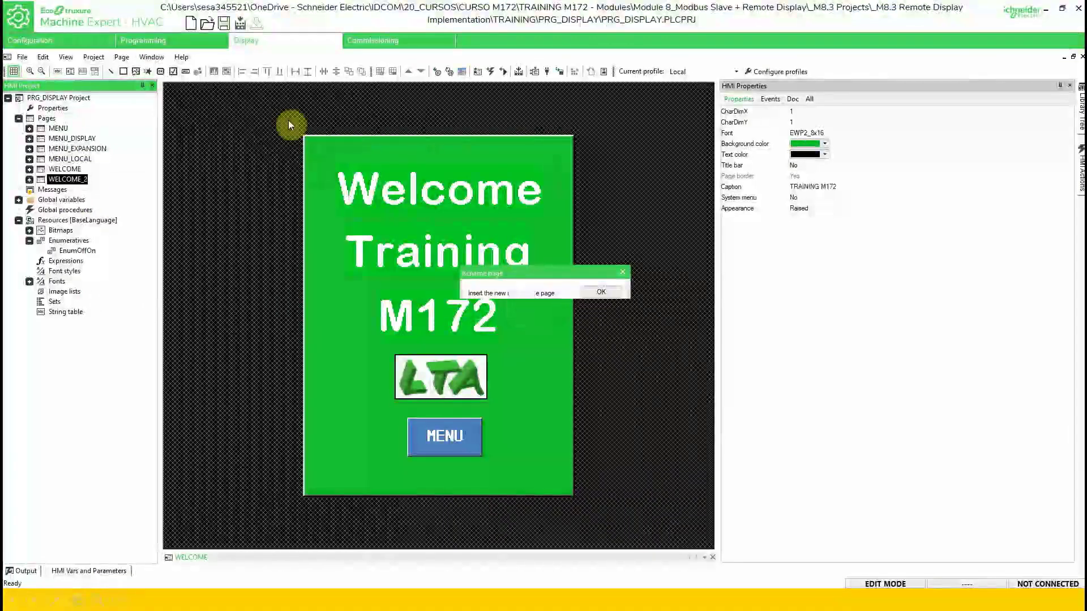
Open the WELCOME_2 page to check its content, close it, and remove it from the project.
click(440, 310)
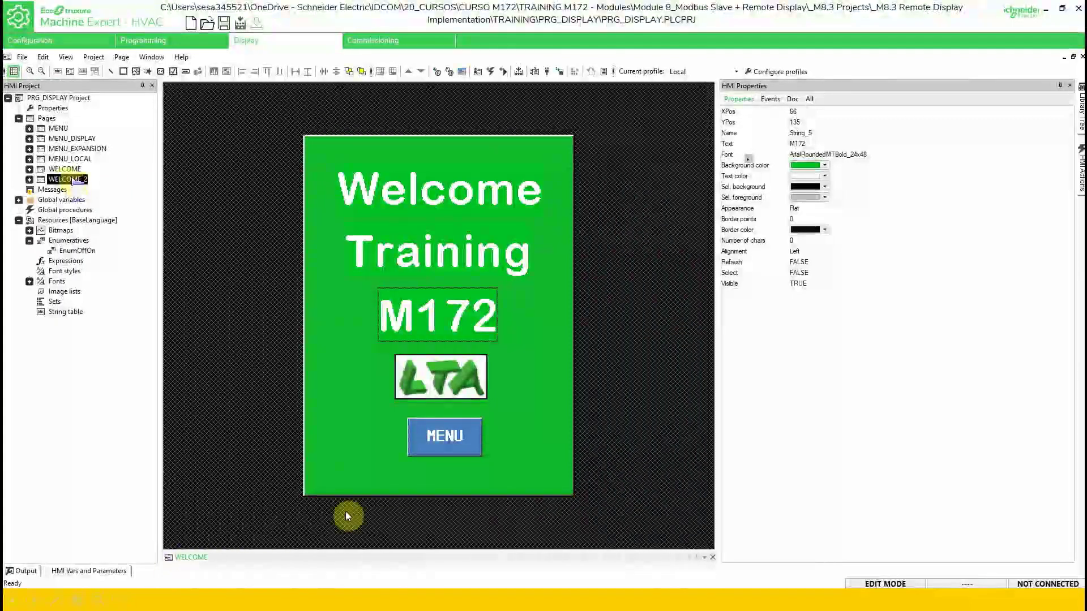
click(66, 183)
double_click(66, 181)
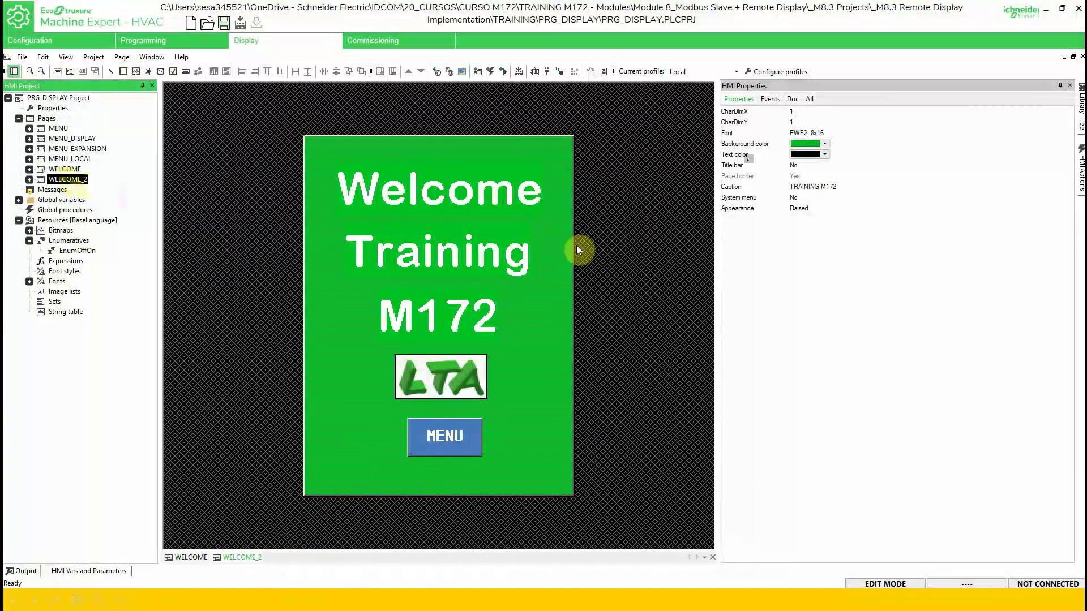
click(1082, 57)
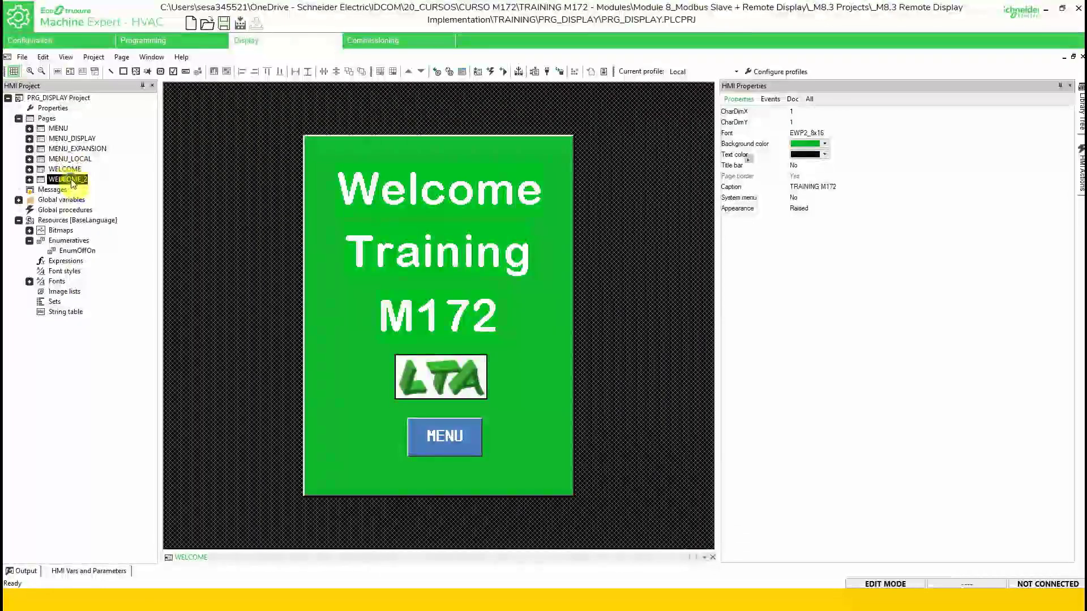
right_click(72, 181)
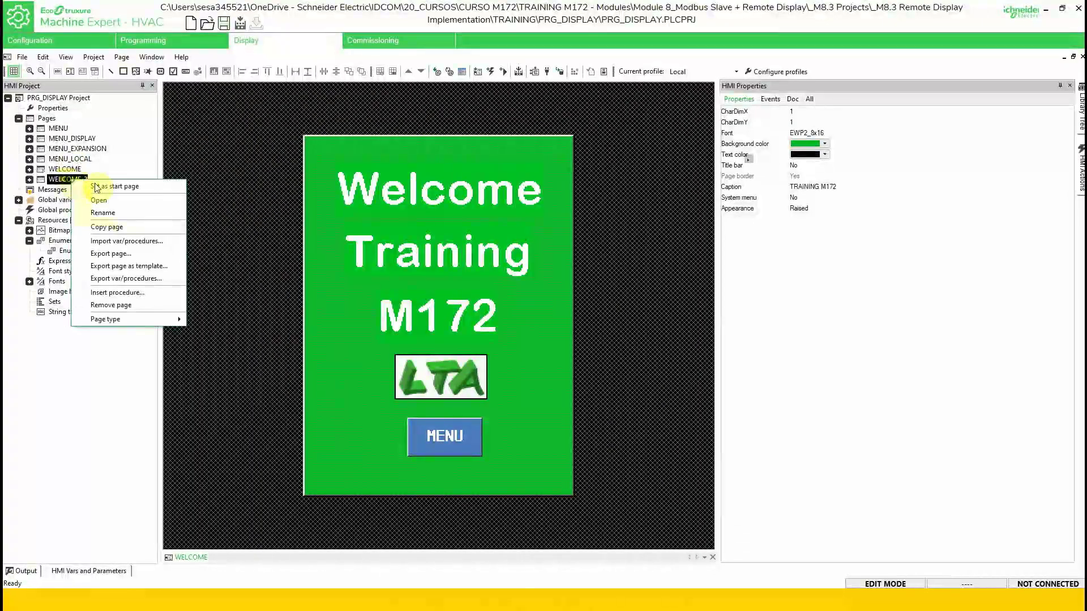
click(113, 304)
click(540, 325)
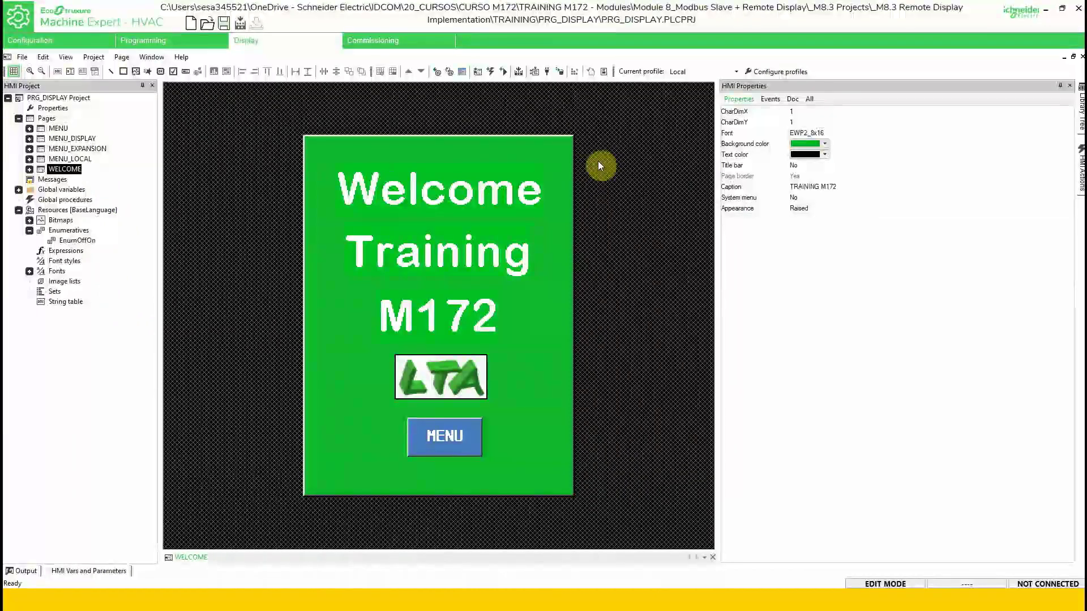
Start simulation mode with a new workspace in the PRG_DISPLAY folder, and reposition the simulated display.
click(535, 73)
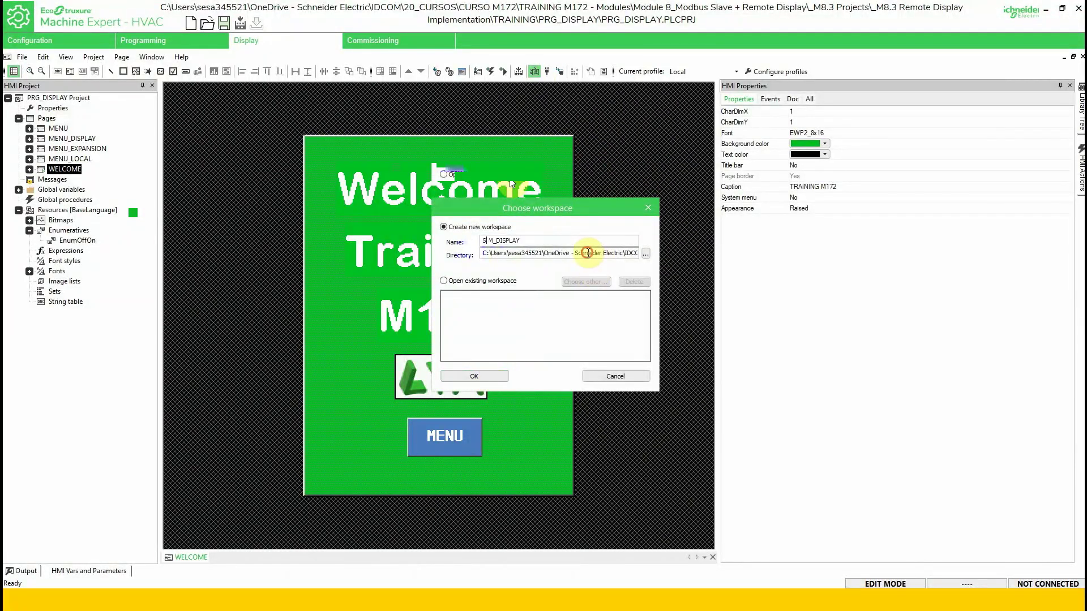
drag(594, 253, 683, 253)
double_click(624, 253)
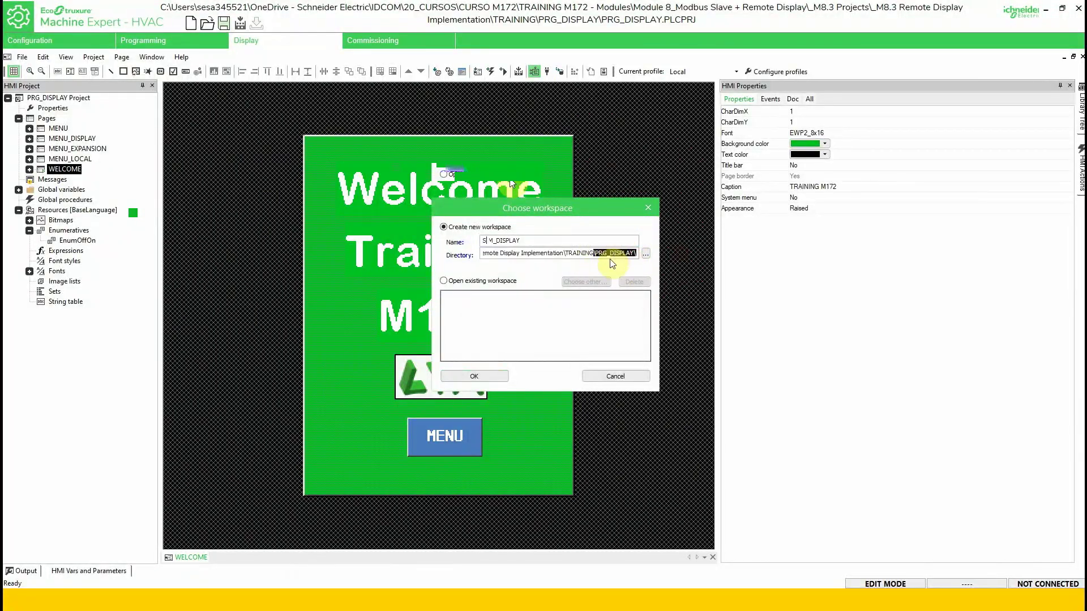
click(464, 376)
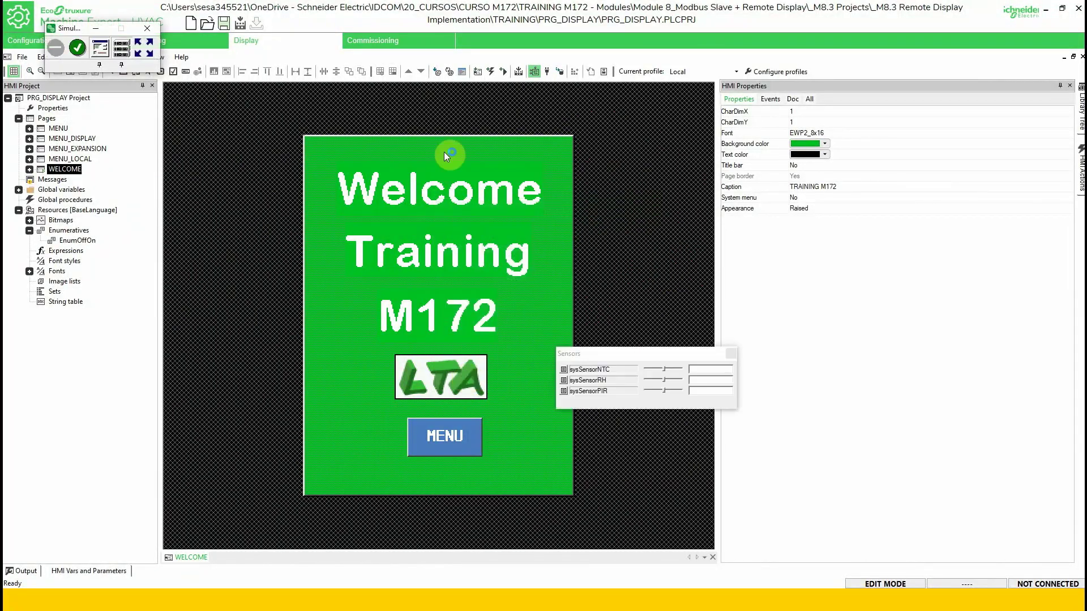
drag(230, 128, 345, 138)
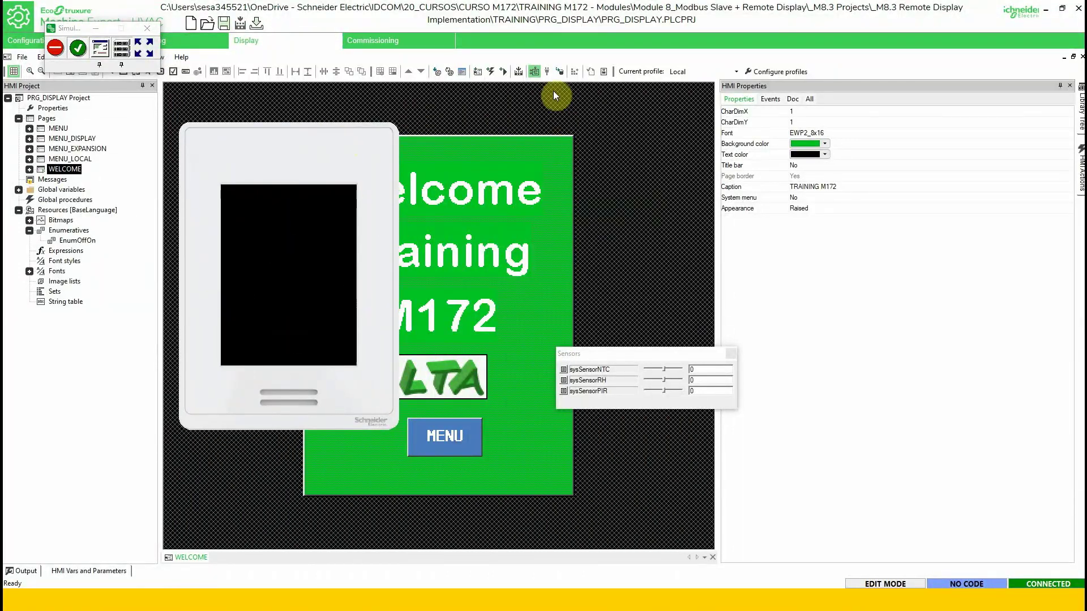
Download the display project to the simulator, accepting the PLC reset, and bring the simulated display to the front.
click(560, 72)
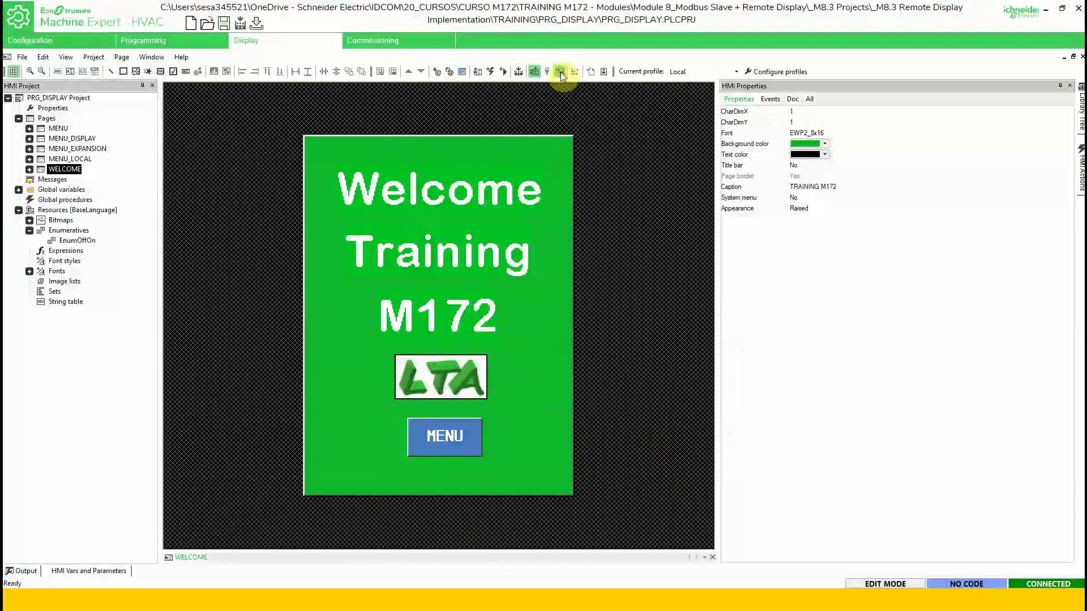
click(500, 326)
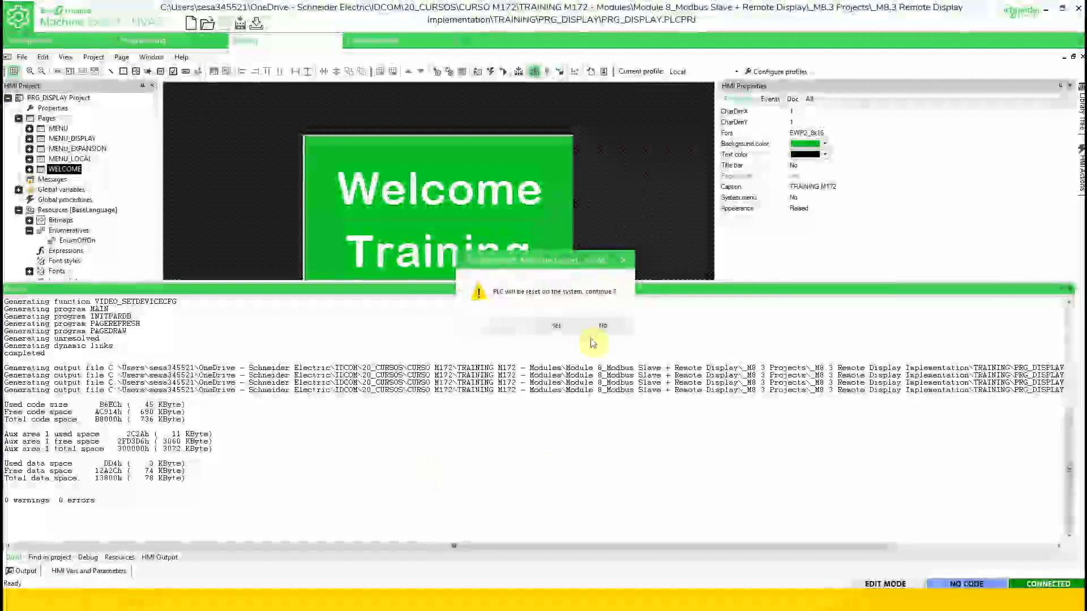
click(556, 325)
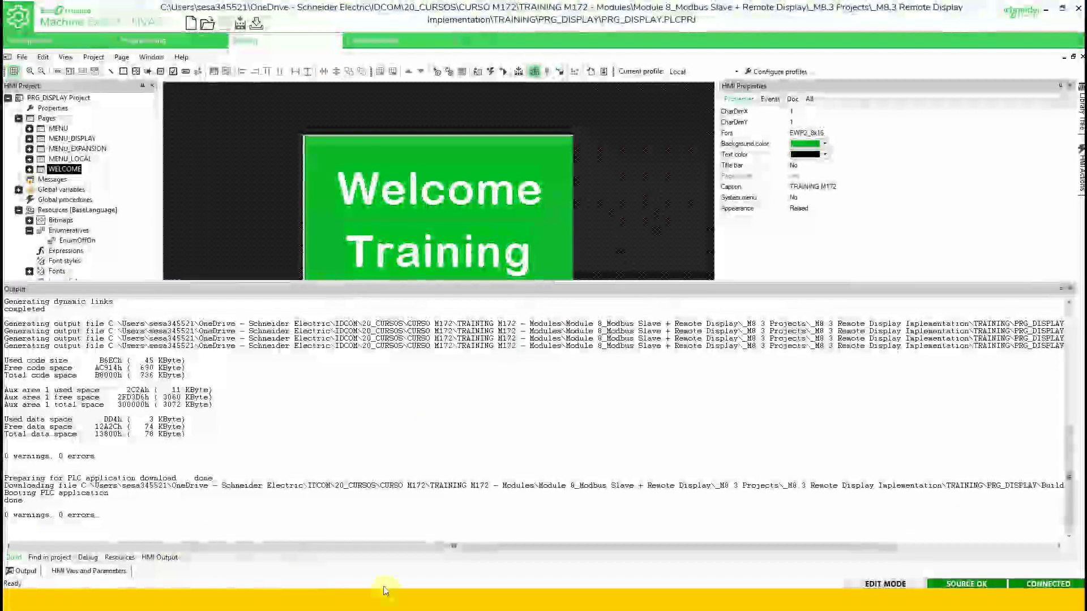
key(super)
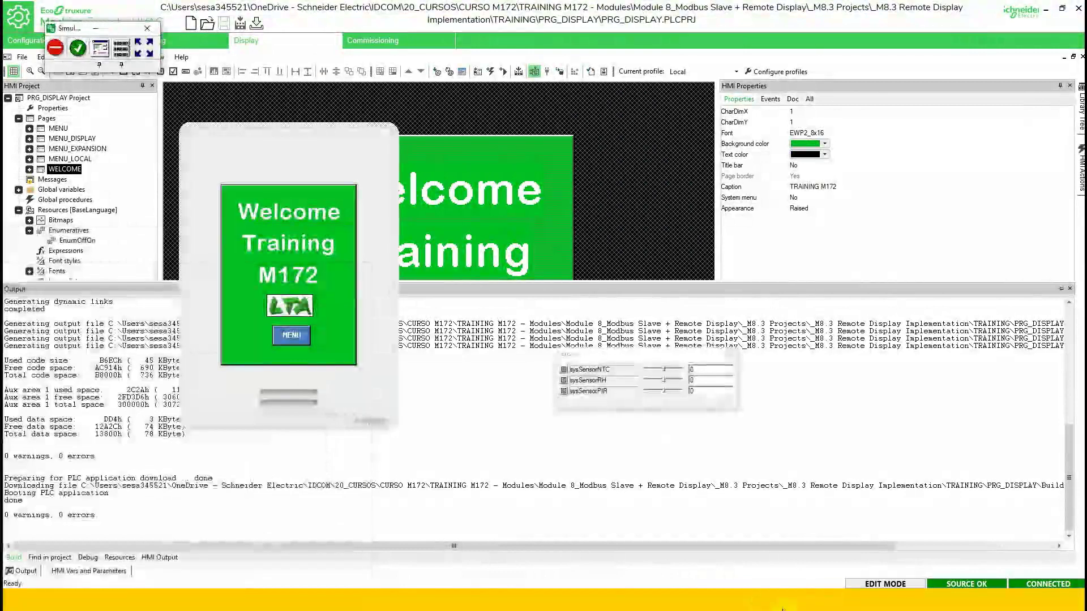
Open the LOCAL, REMOTE and DISPLAY menu pages on the simulated display to check their fields, and reposition the display and Sensors windows.
click(304, 155)
drag(305, 154, 350, 130)
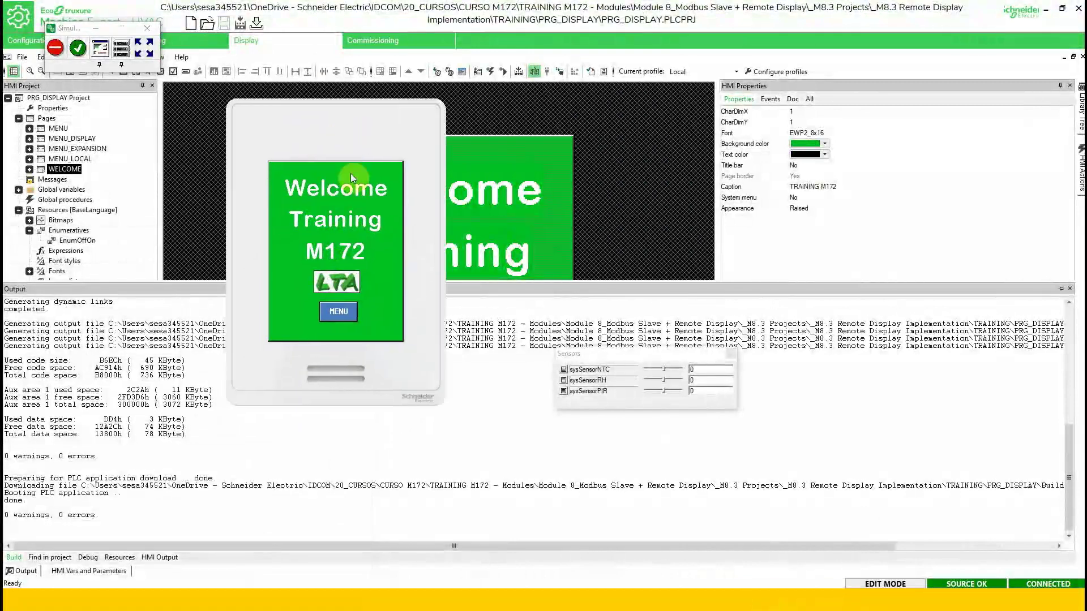
click(341, 312)
click(284, 191)
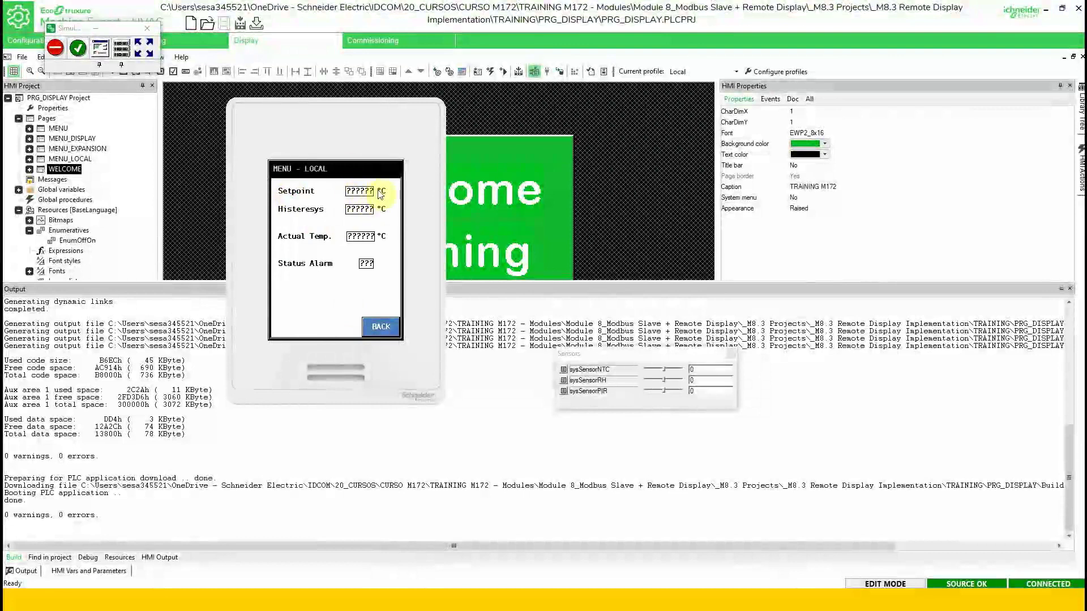
click(381, 327)
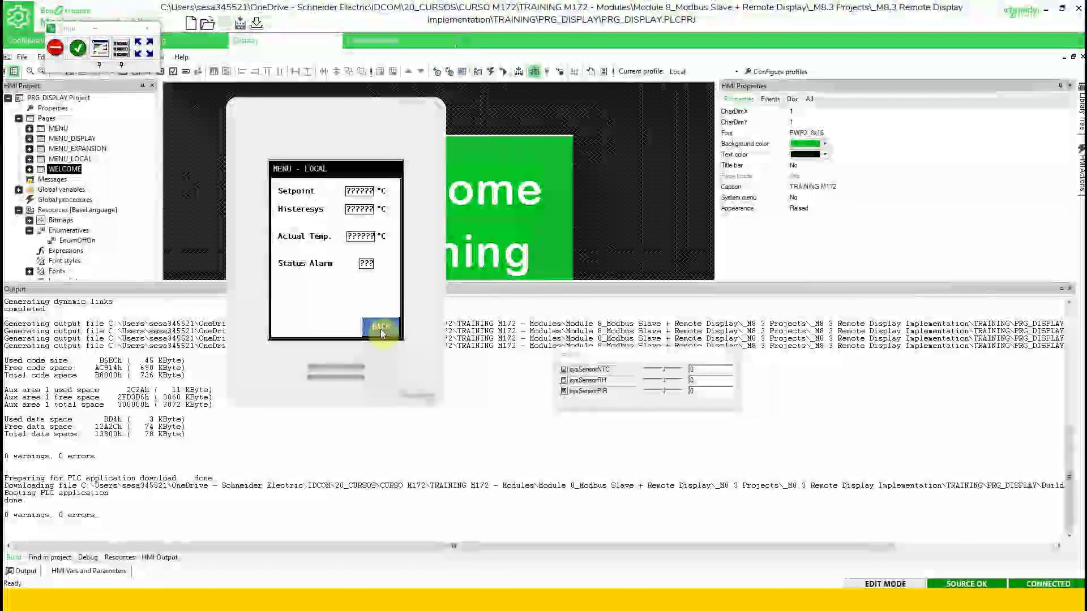
click(284, 215)
click(379, 326)
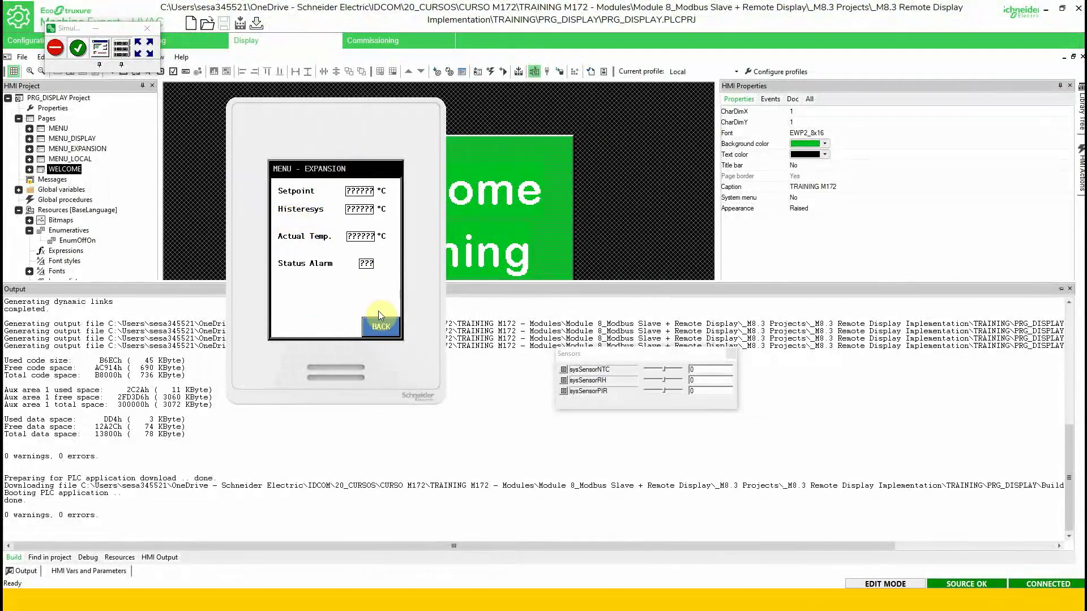
click(284, 244)
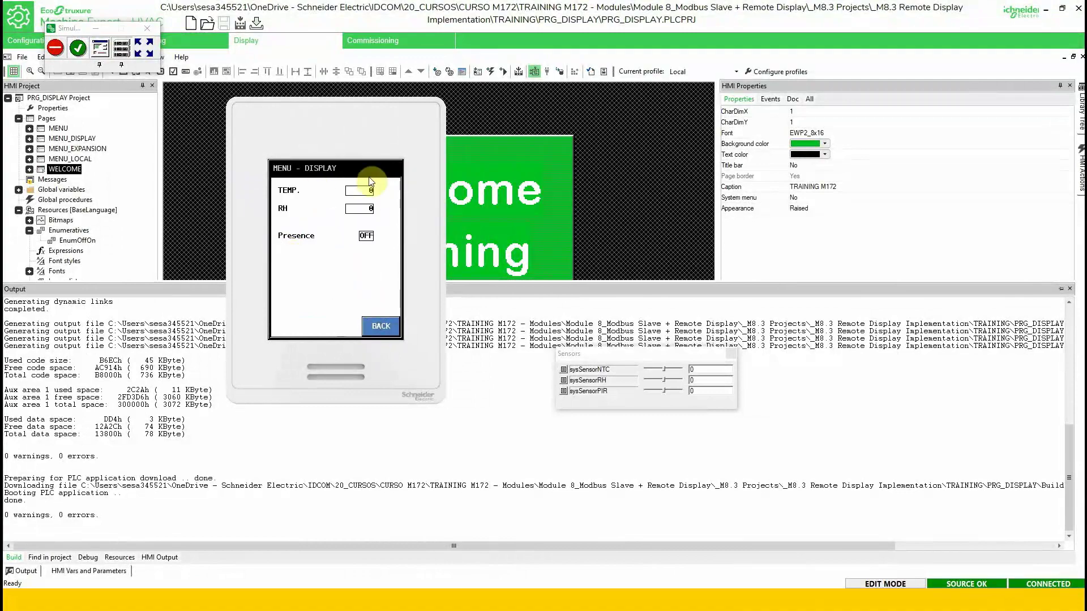
drag(614, 357, 528, 351)
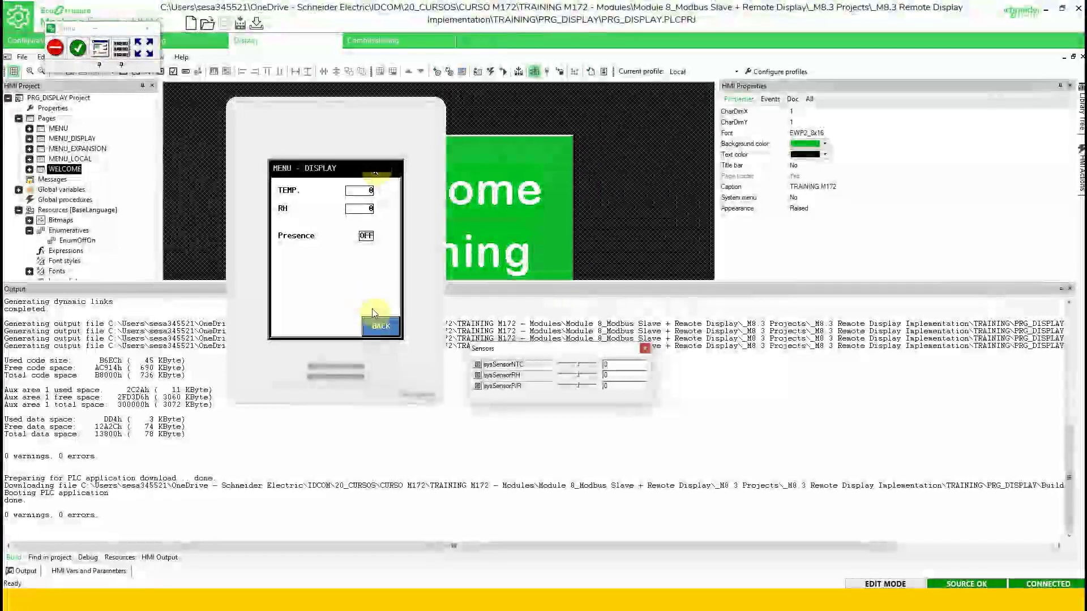
Go back to the welcome page on the simulated display, retest its MENU and BACK buttons, and exit simulation mode.
click(389, 323)
click(382, 328)
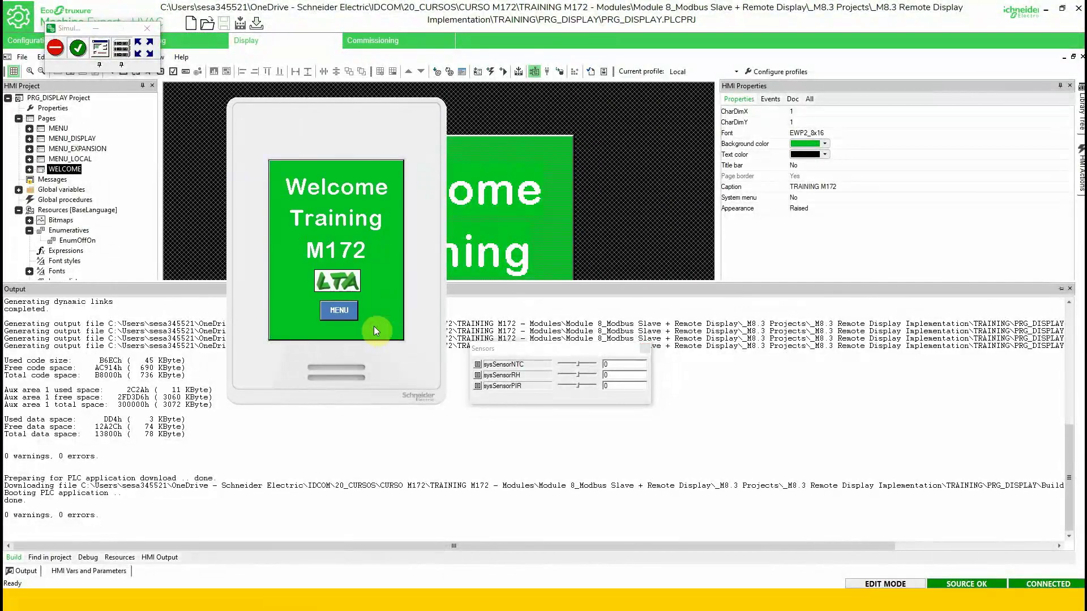
click(339, 321)
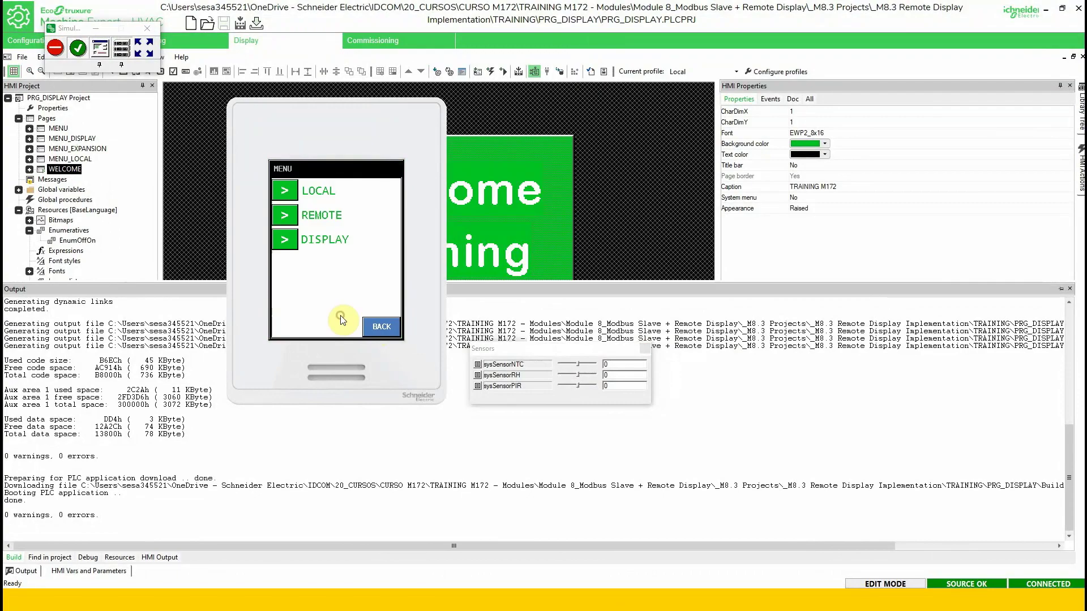
click(381, 326)
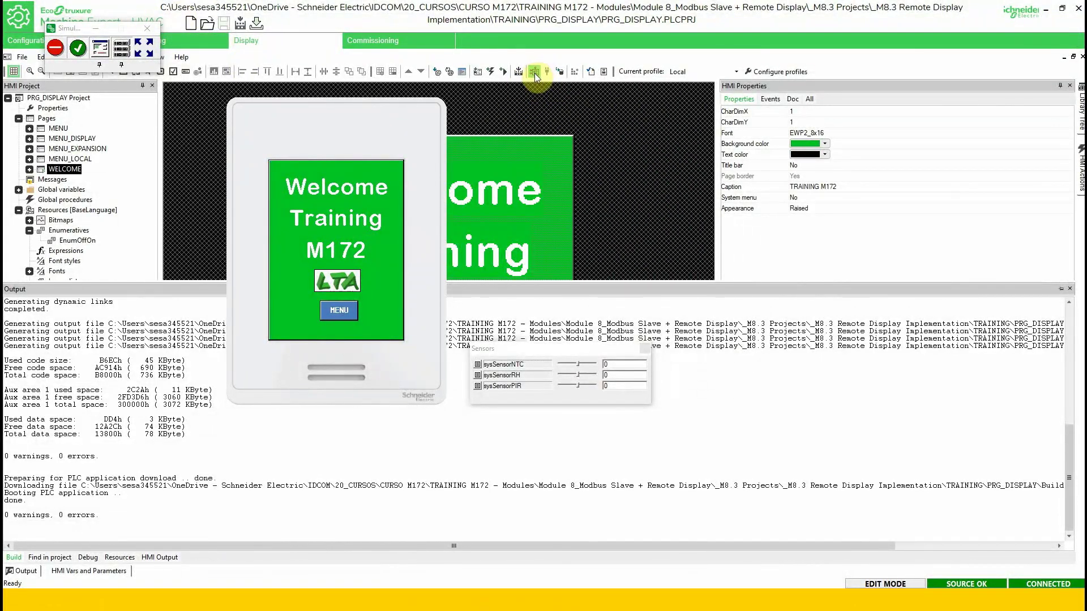
click(534, 73)
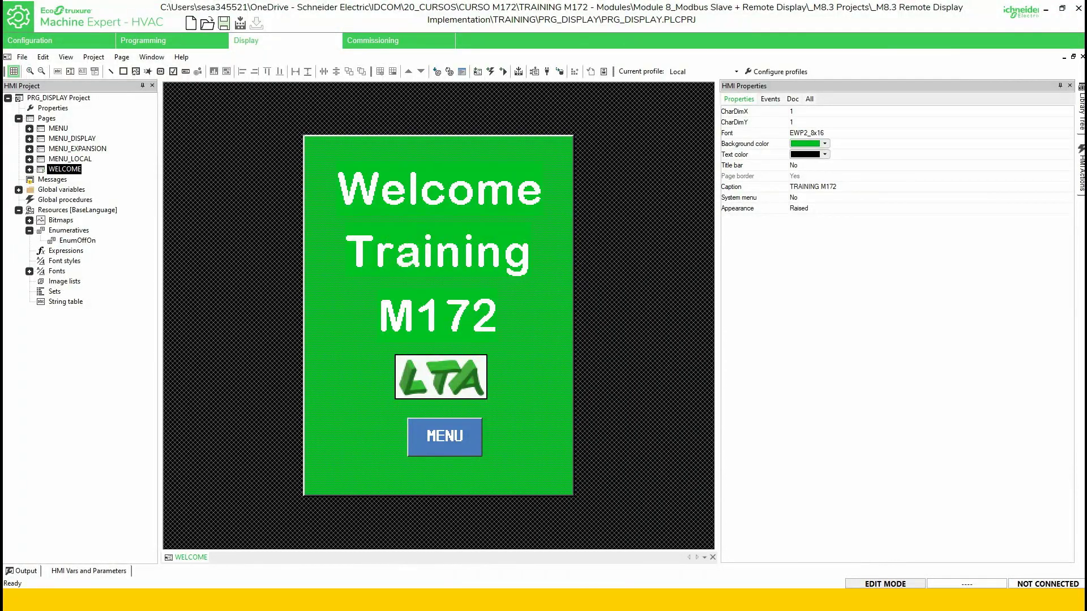
key(super)
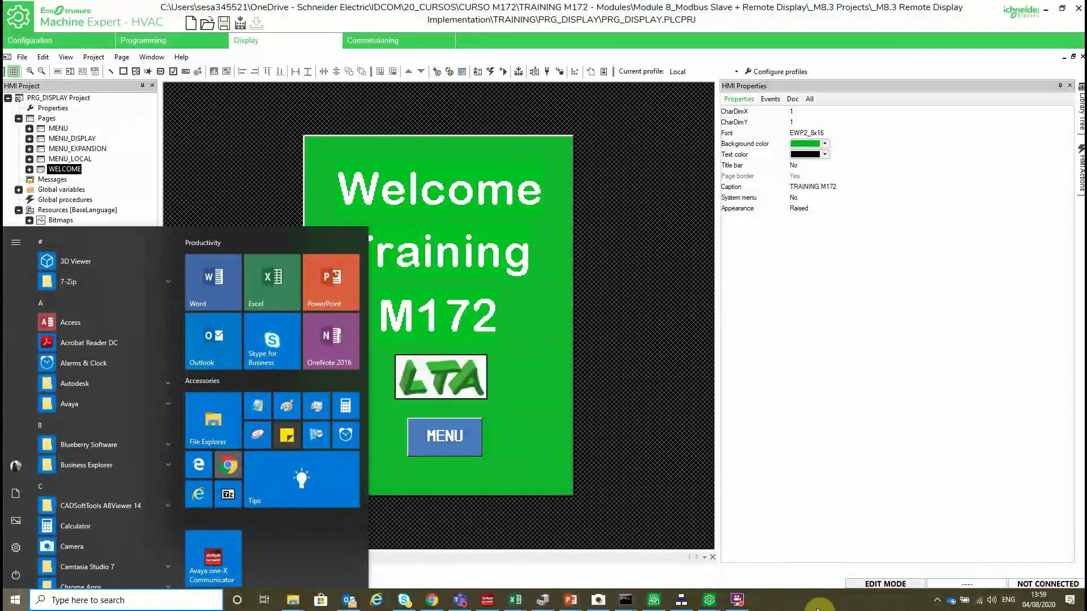
click(738, 601)
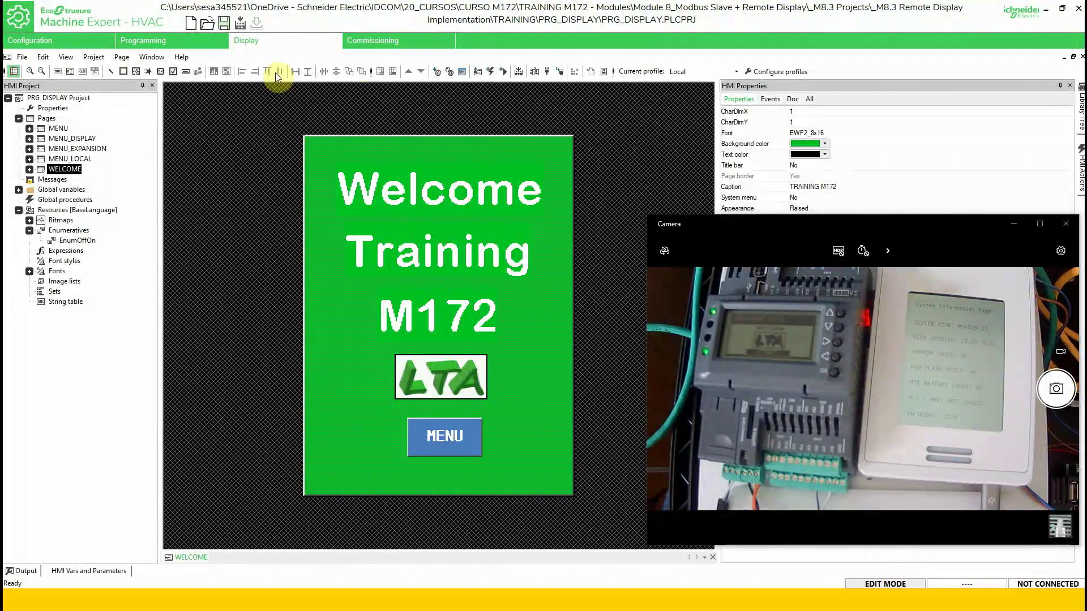
Activate the Modbus protocol in the display project's communication settings and open its properties.
click(94, 57)
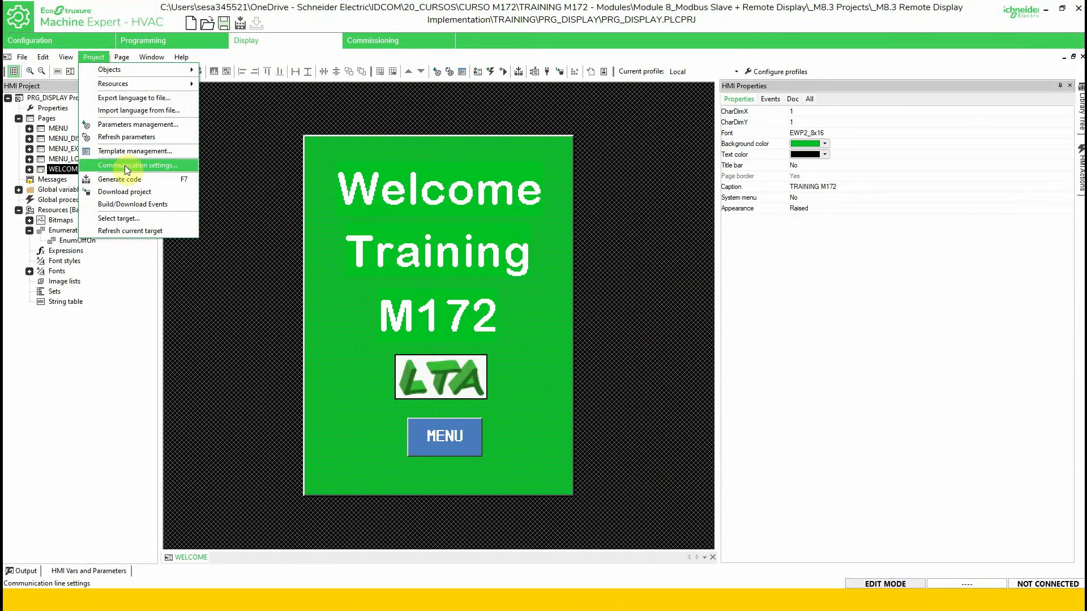
click(125, 165)
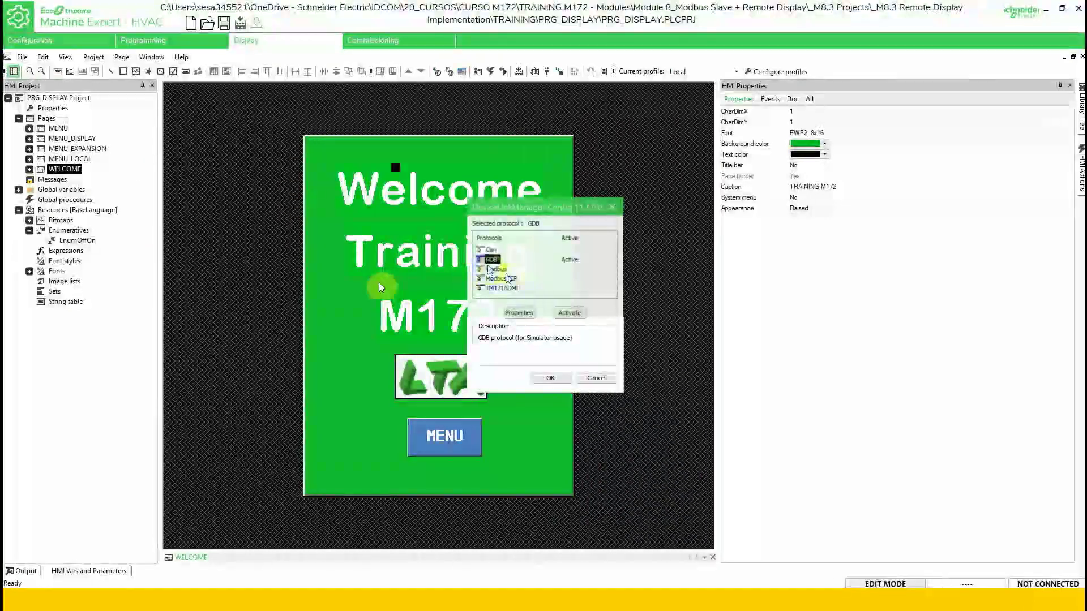
click(492, 269)
click(567, 313)
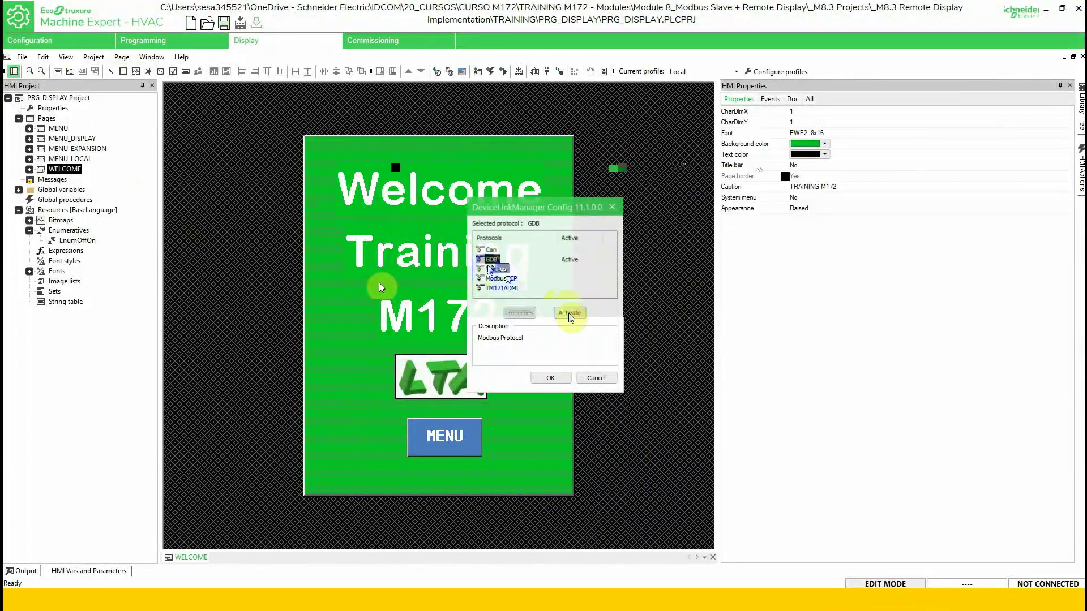
click(527, 313)
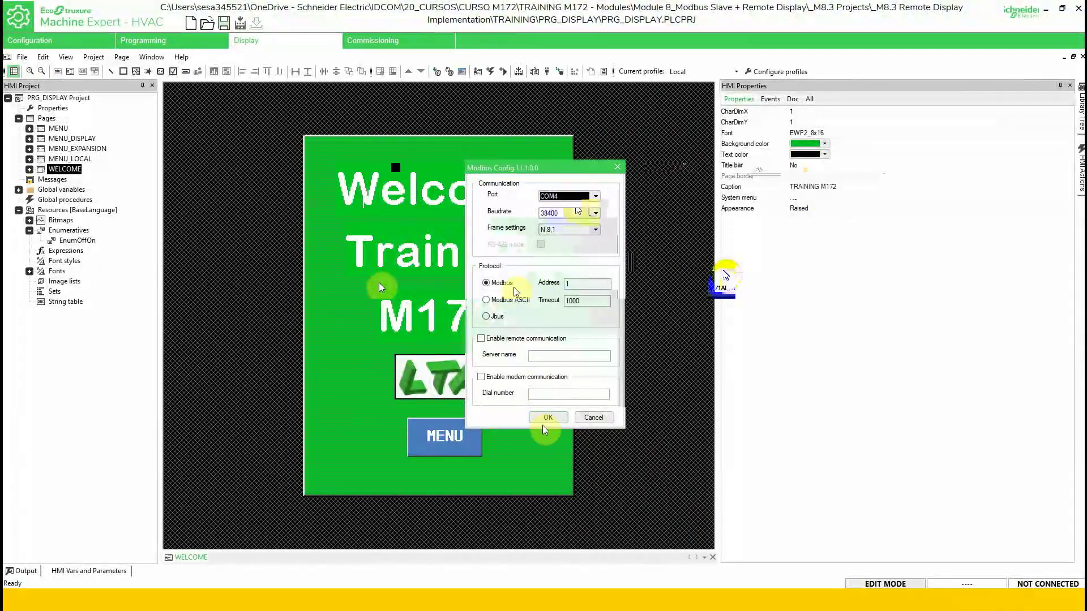
Check in Windows Device Manager which COM port the STMicroelectronics Virtual COM Port uses, and close Device Manager.
key(super)
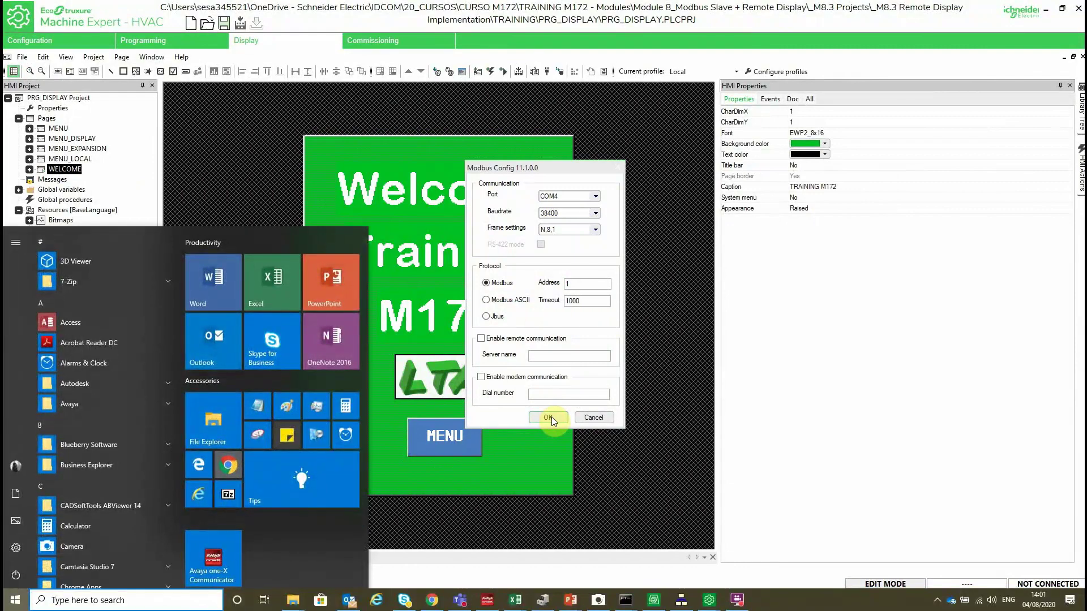
text(device)
key(Return)
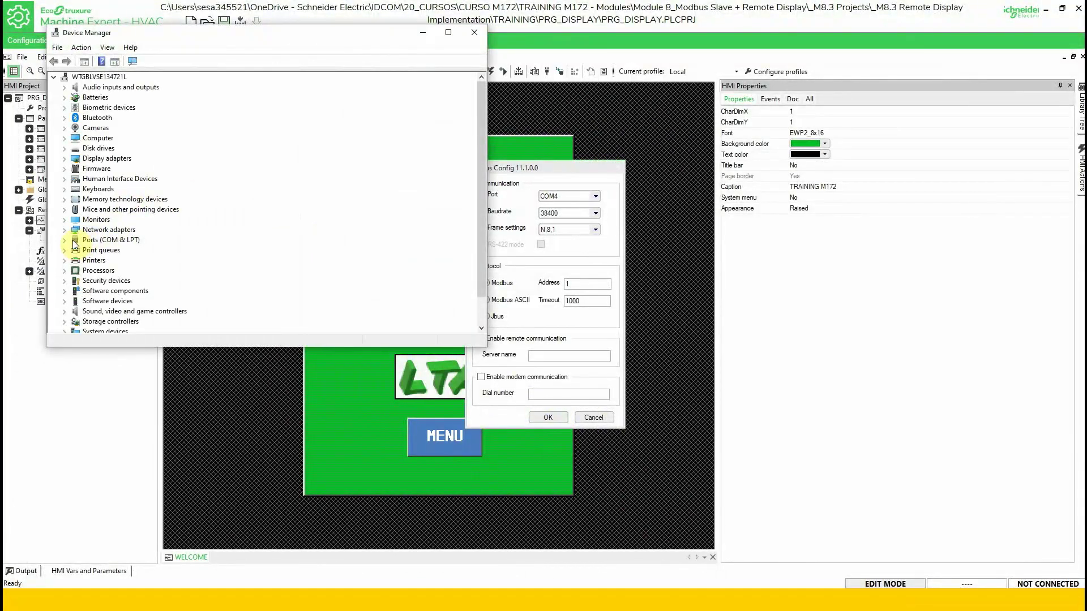
click(68, 245)
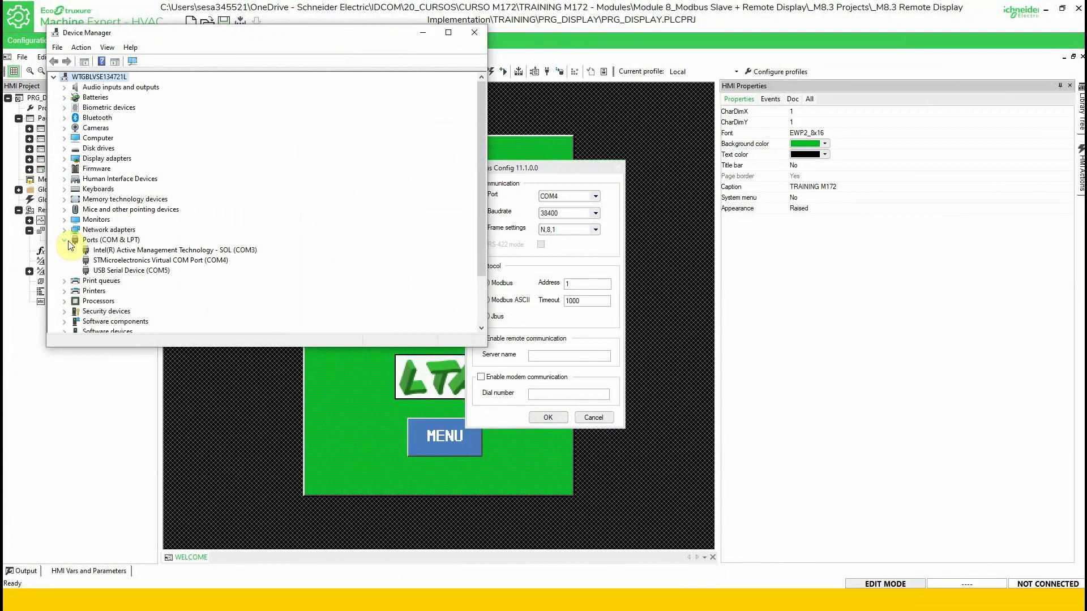
click(134, 262)
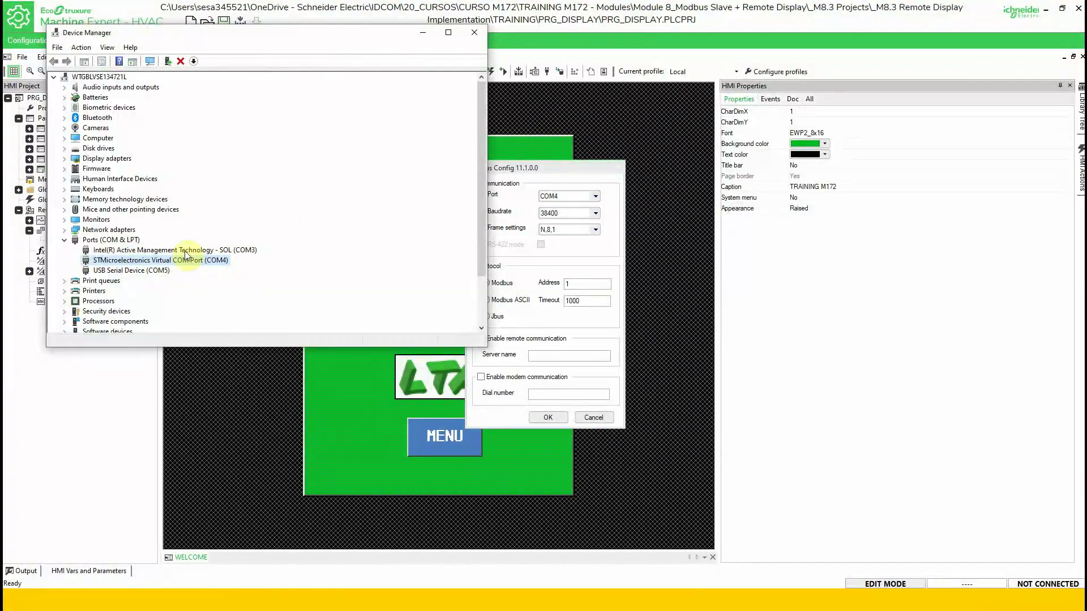
click(467, 31)
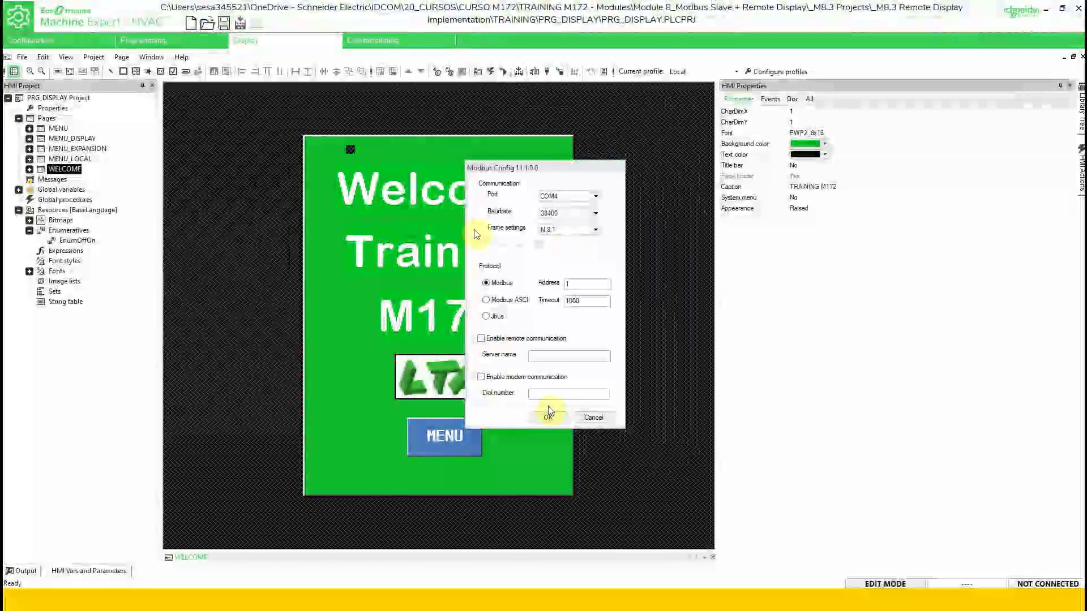
Accept the Modbus configuration with port COM4, baud rate 38400 and frame N,8,1, and connect to the physical display.
click(547, 418)
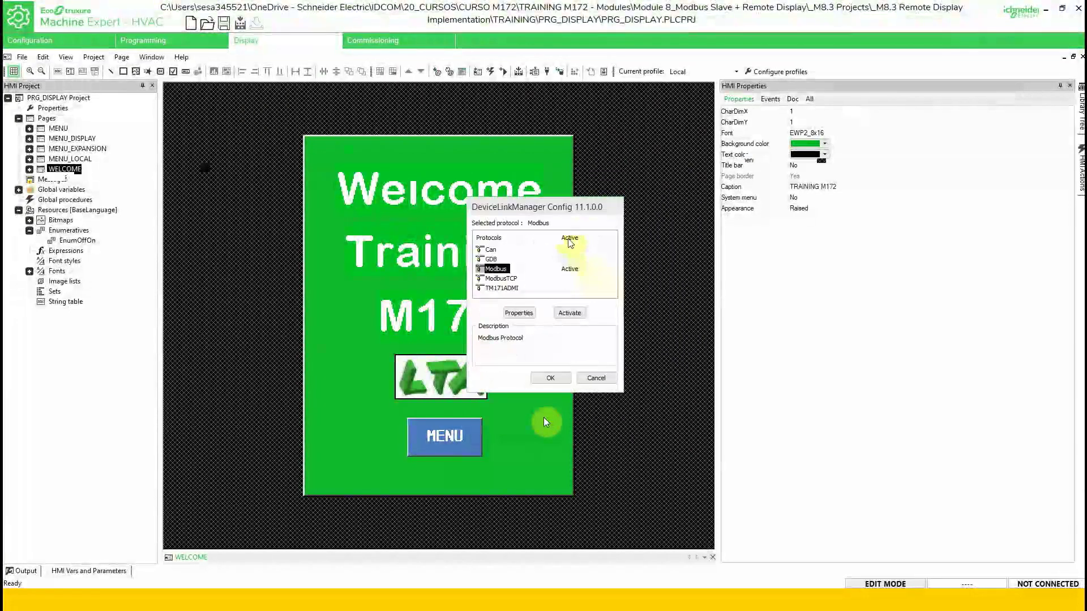
click(562, 379)
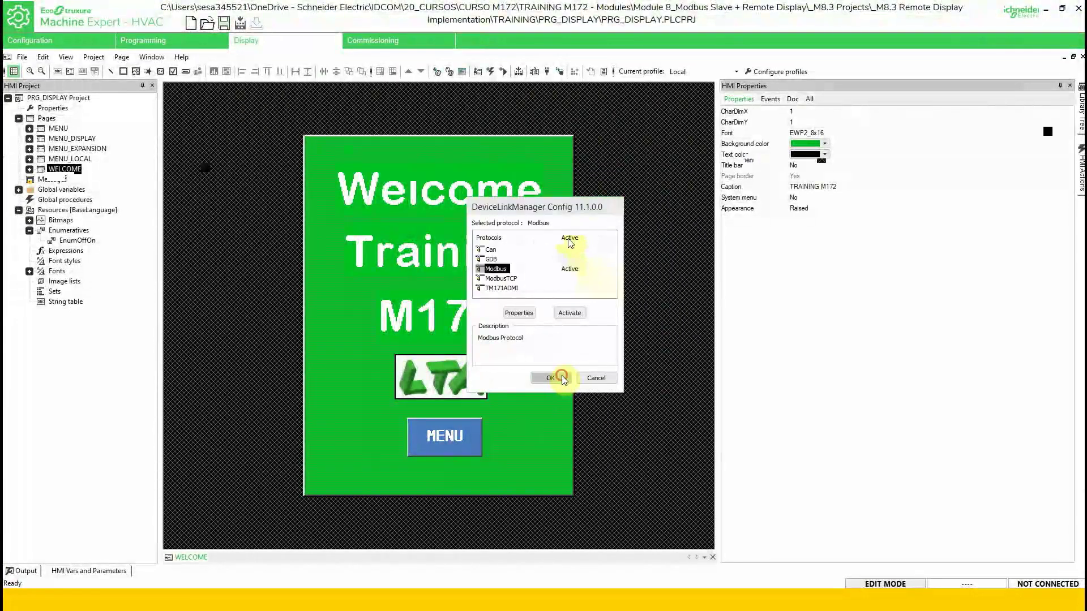
click(548, 72)
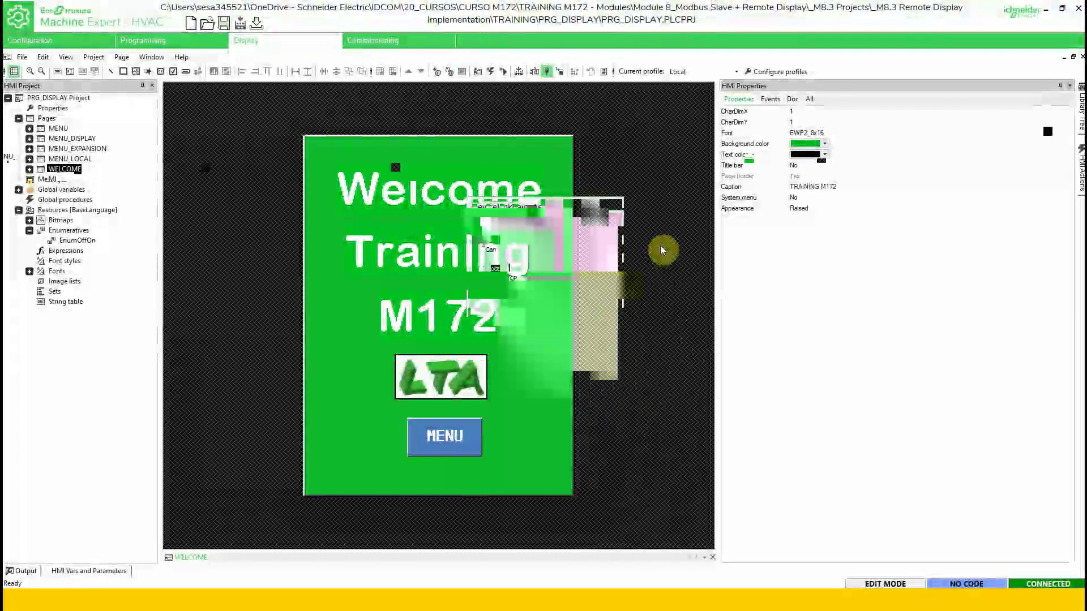
Download everything to the physical display, bring up the Camera view to watch it, and accept downloading the default parameter values.
click(257, 22)
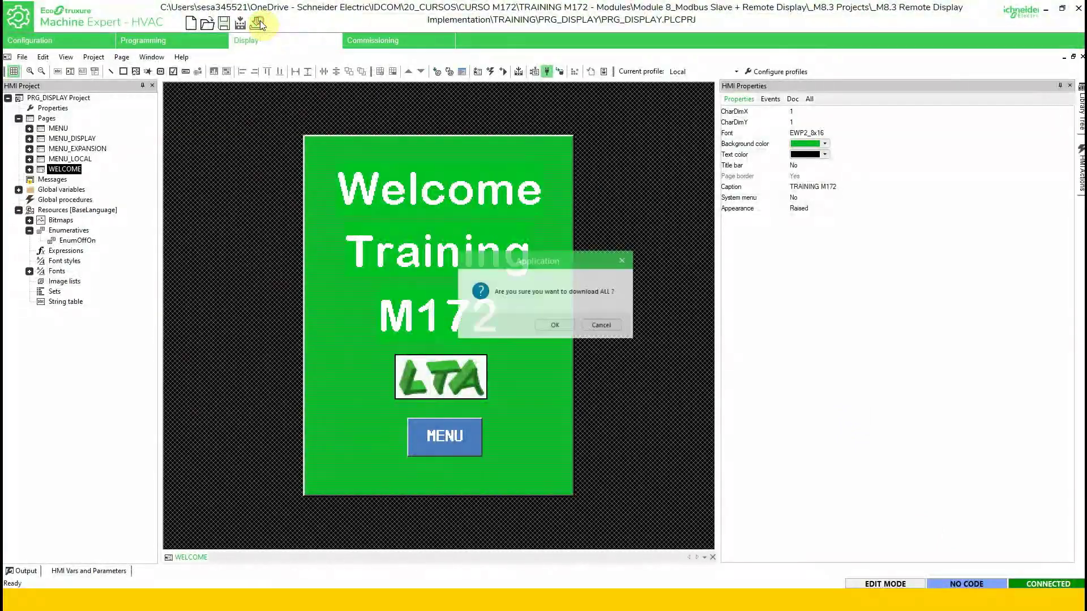
click(551, 324)
key(super)
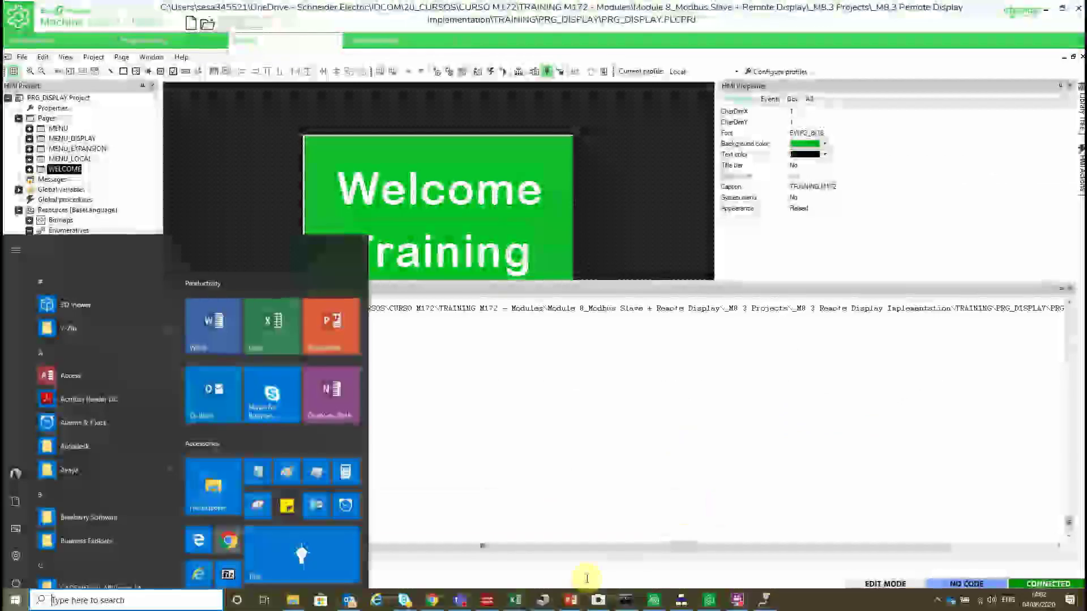
click(600, 602)
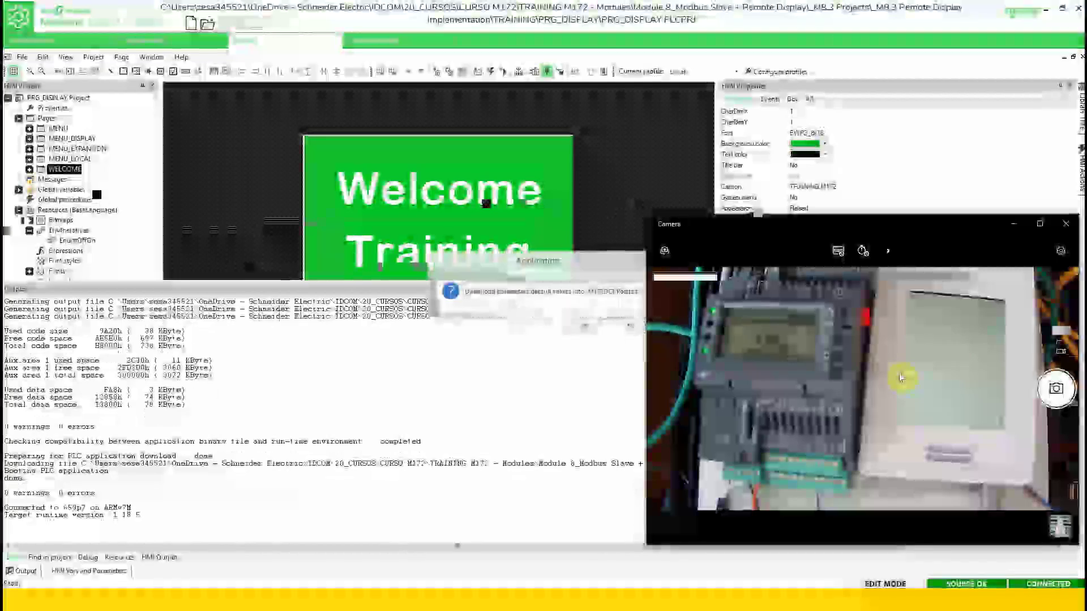
click(584, 333)
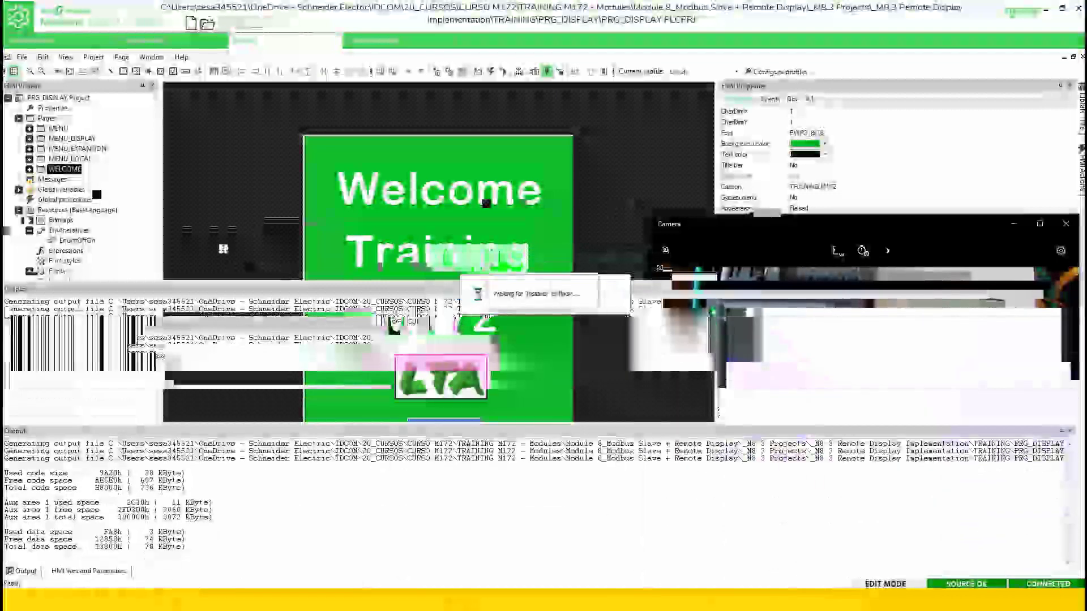
key(super)
key(Escape)
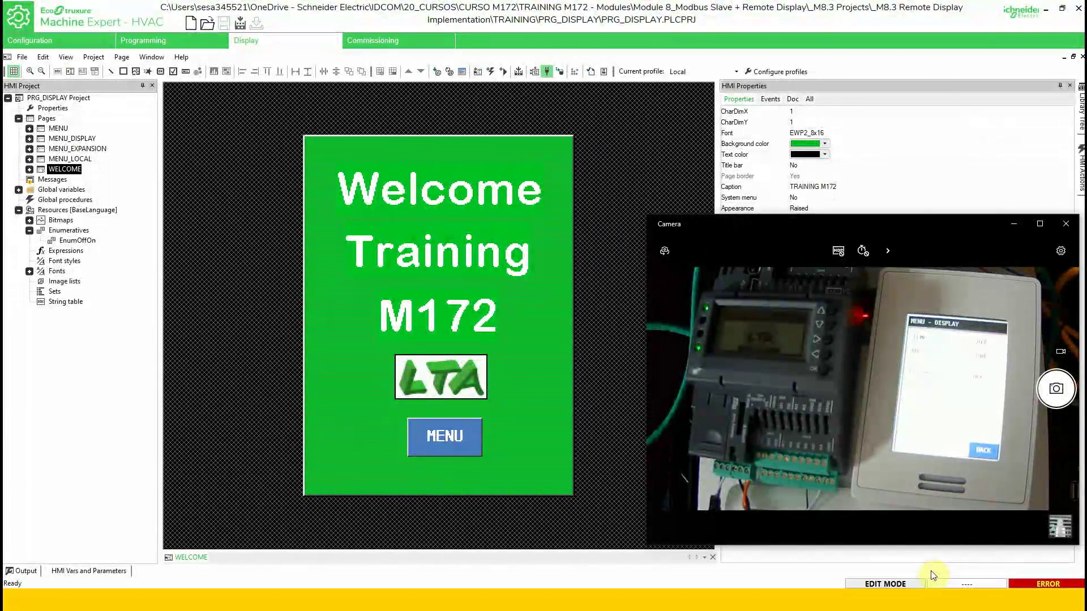
Disconnect from the physical display and bring the Camera window to the front.
click(546, 71)
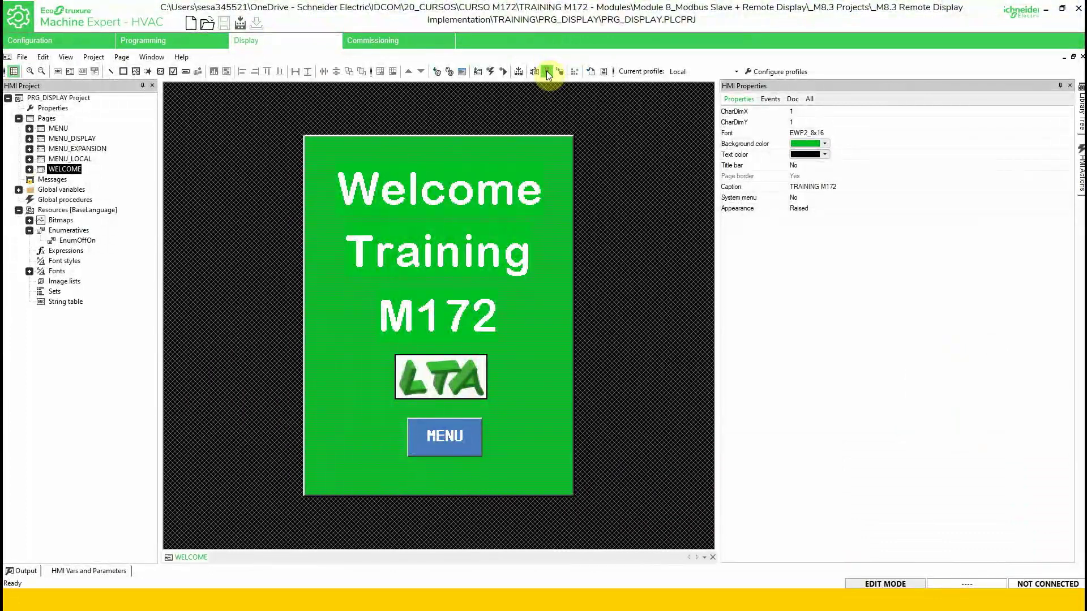
key(super)
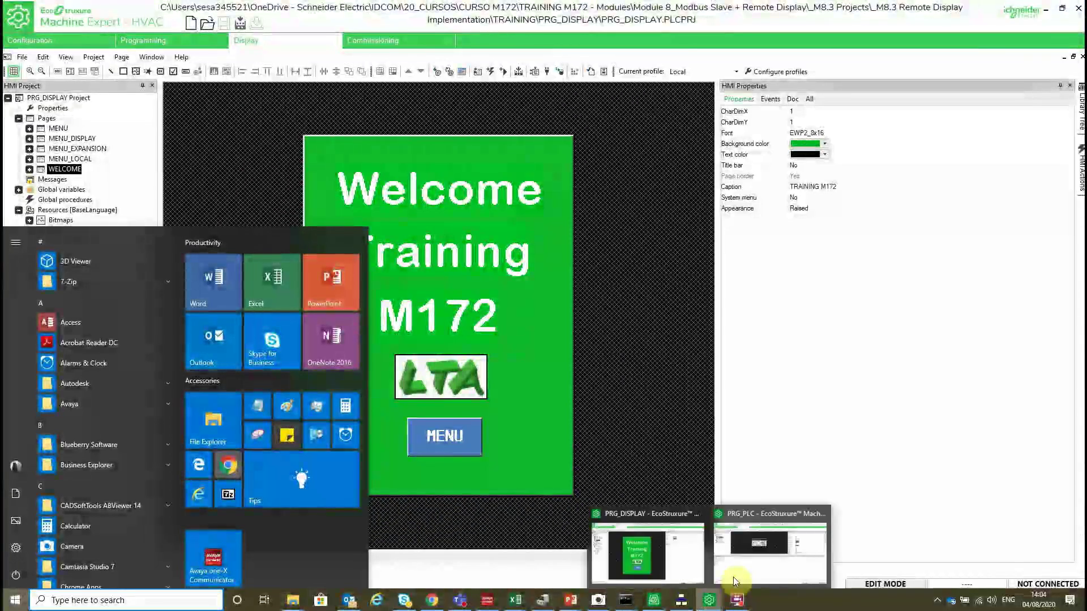
click(598, 601)
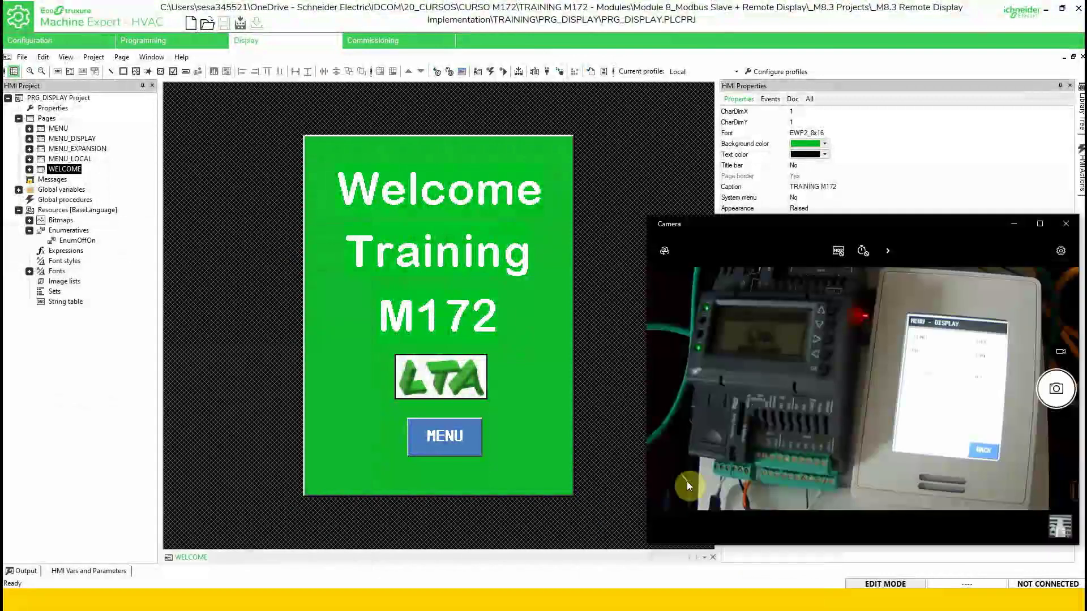
Enlarge and reposition the Camera window to examine the physical display's menu pages, and shrink it again.
drag(646, 217, 309, 24)
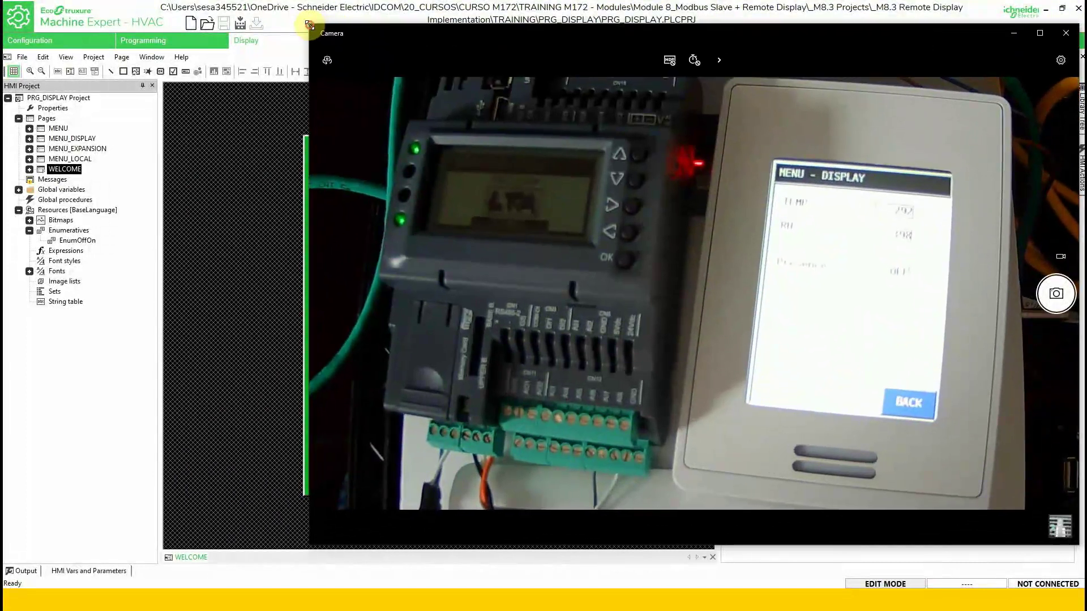
drag(500, 32, 484, 54)
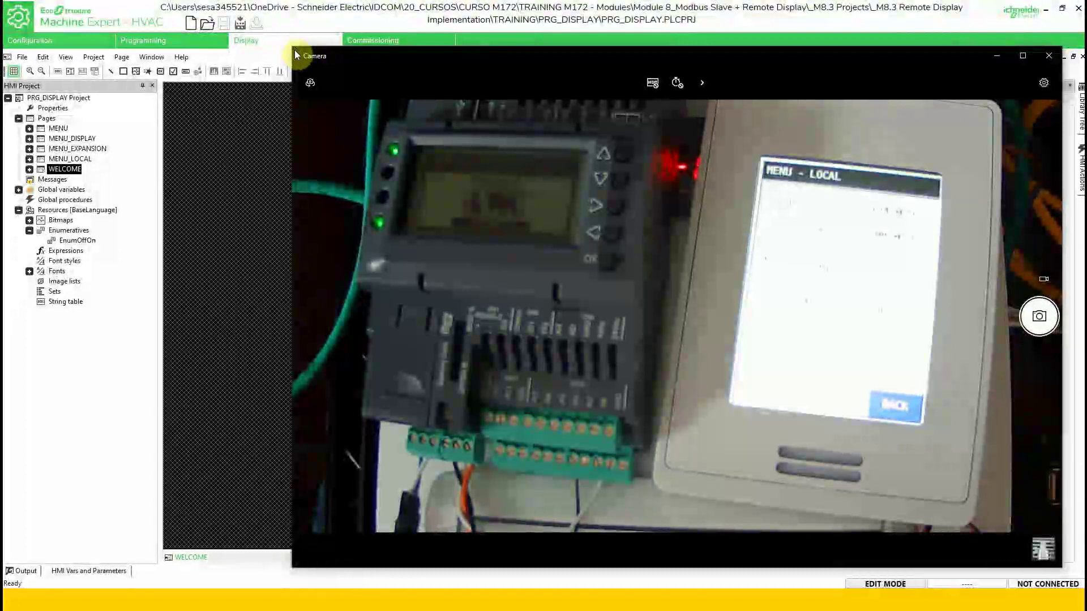
drag(295, 50, 716, 214)
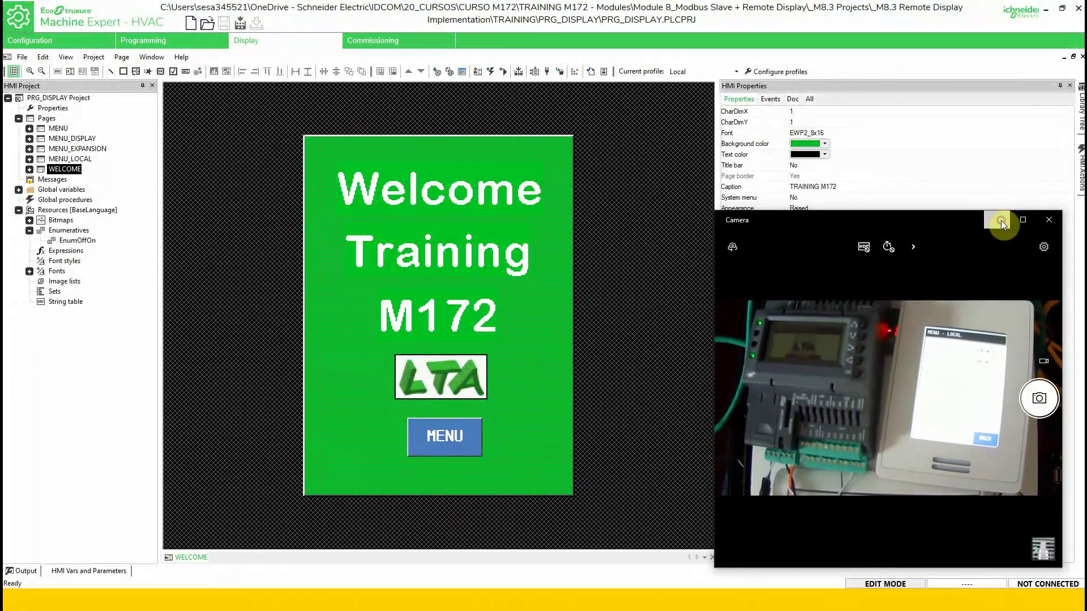
Minimize the Camera window and connect to the M172DCL Portrait display from Commissioning.
click(1001, 220)
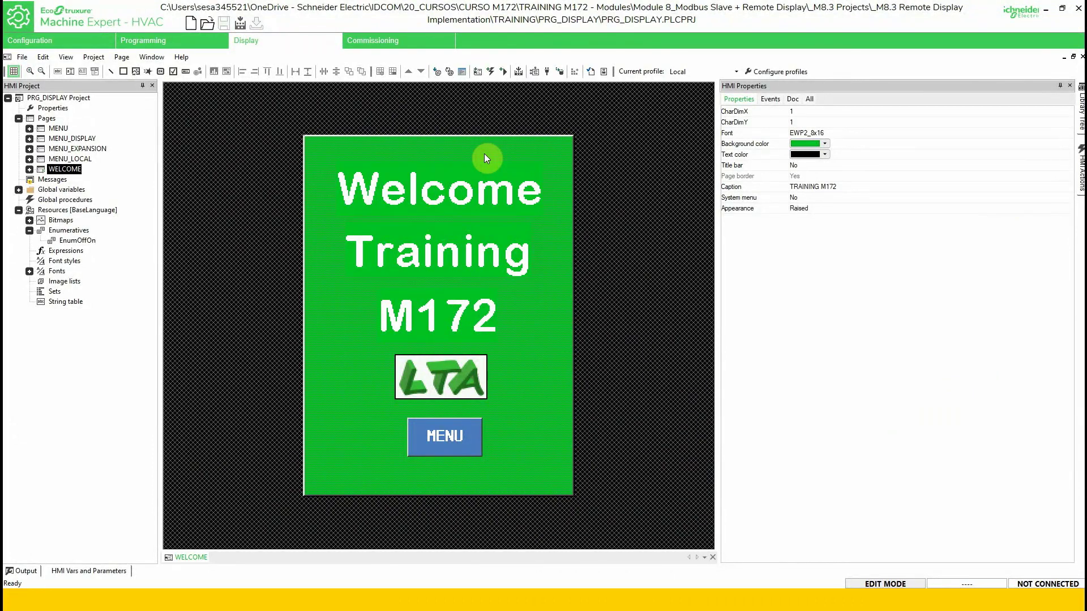
click(92, 42)
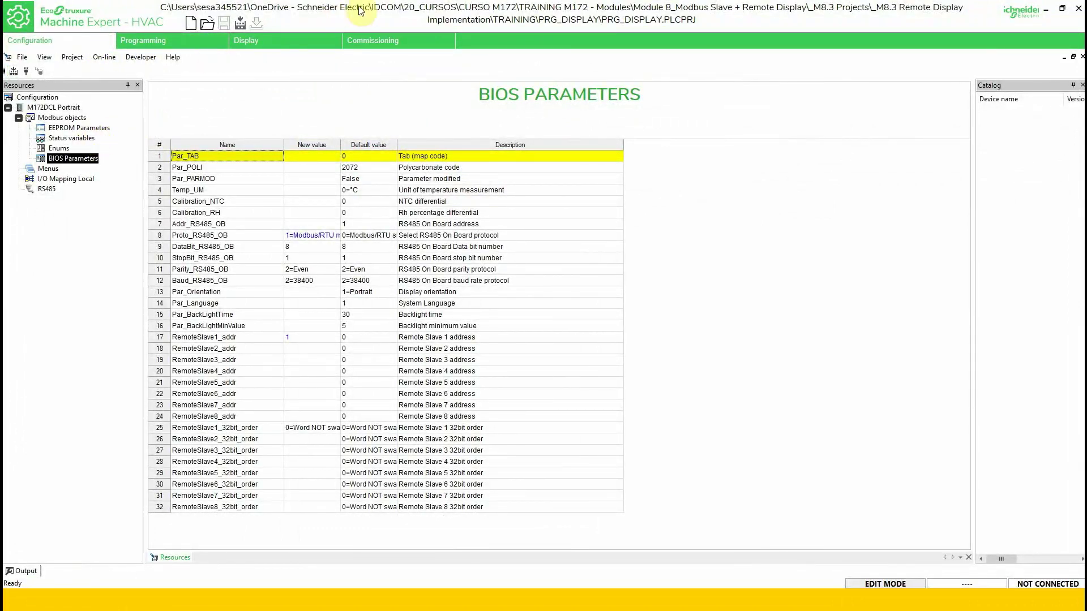
click(362, 40)
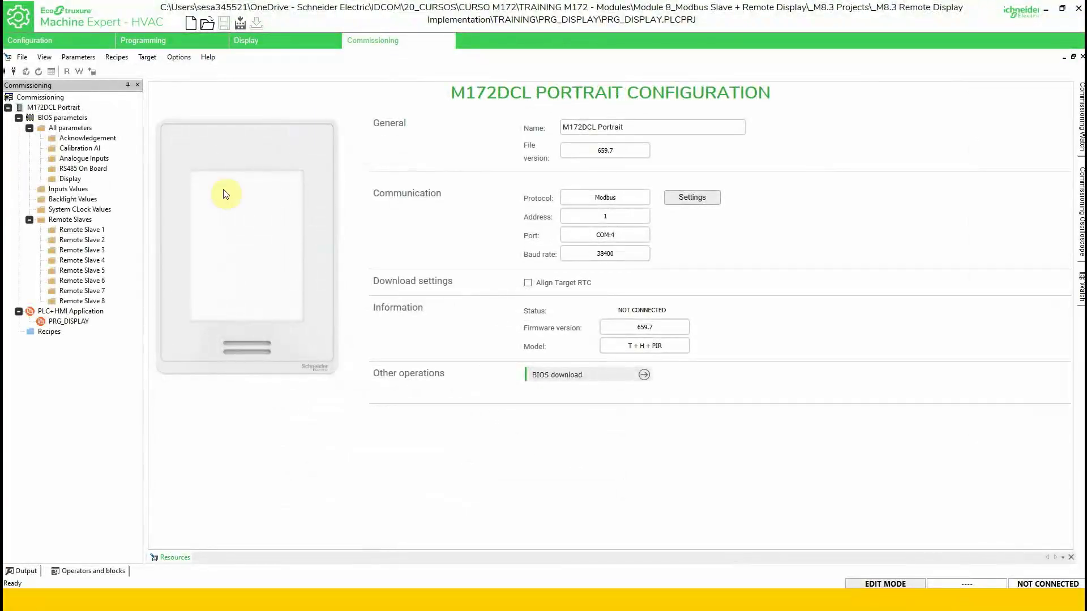
click(105, 169)
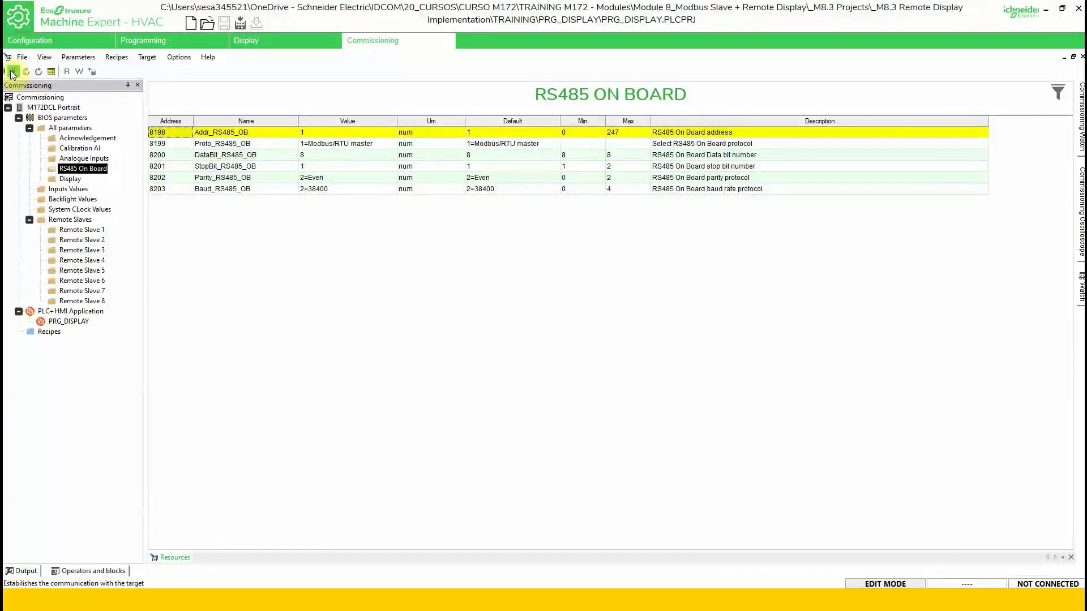
click(41, 98)
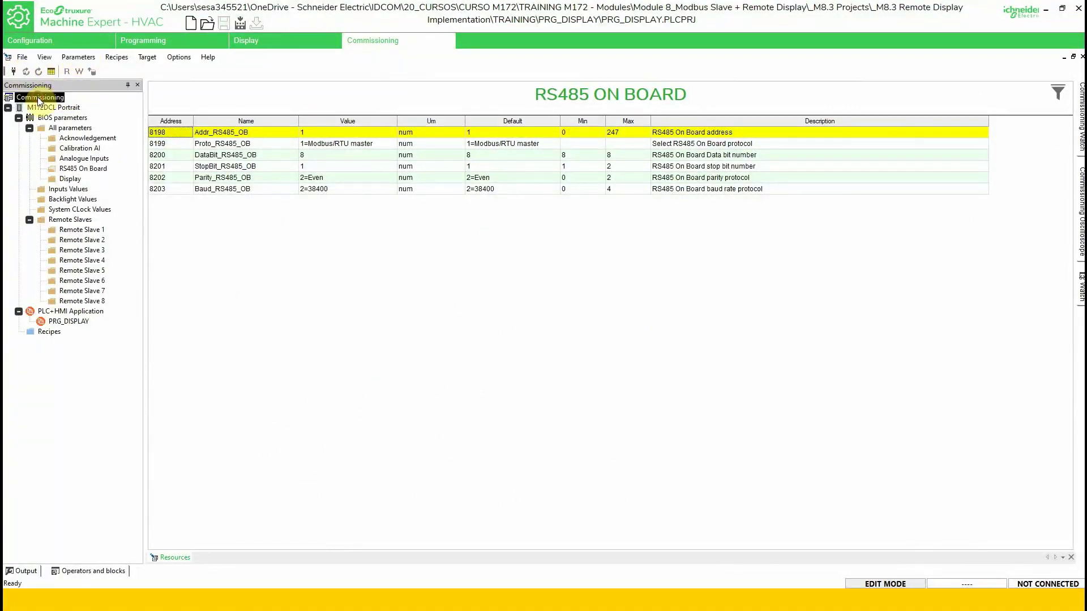
click(62, 108)
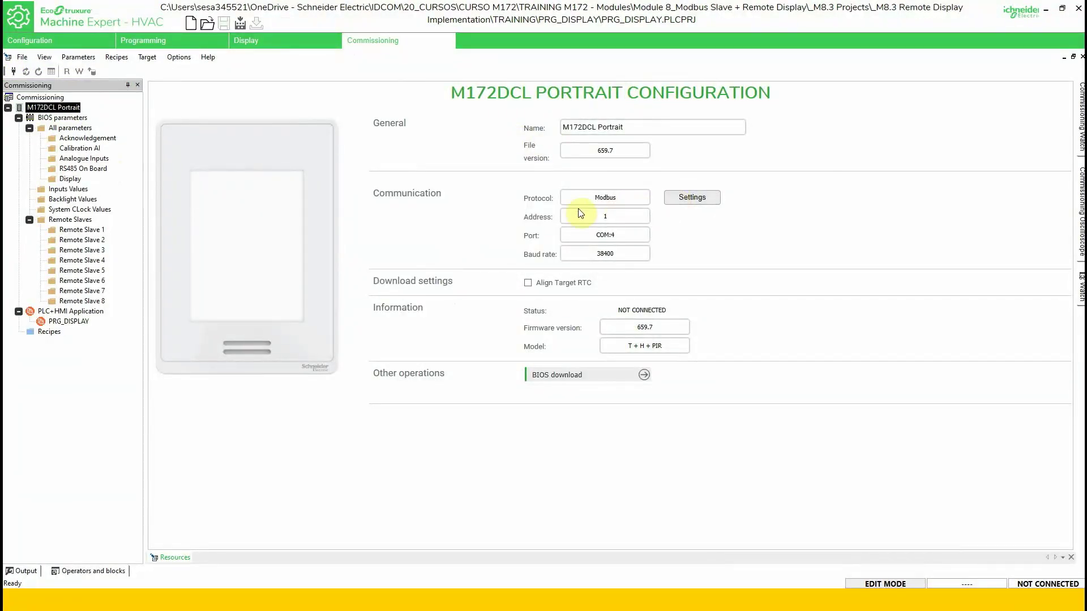
click(15, 72)
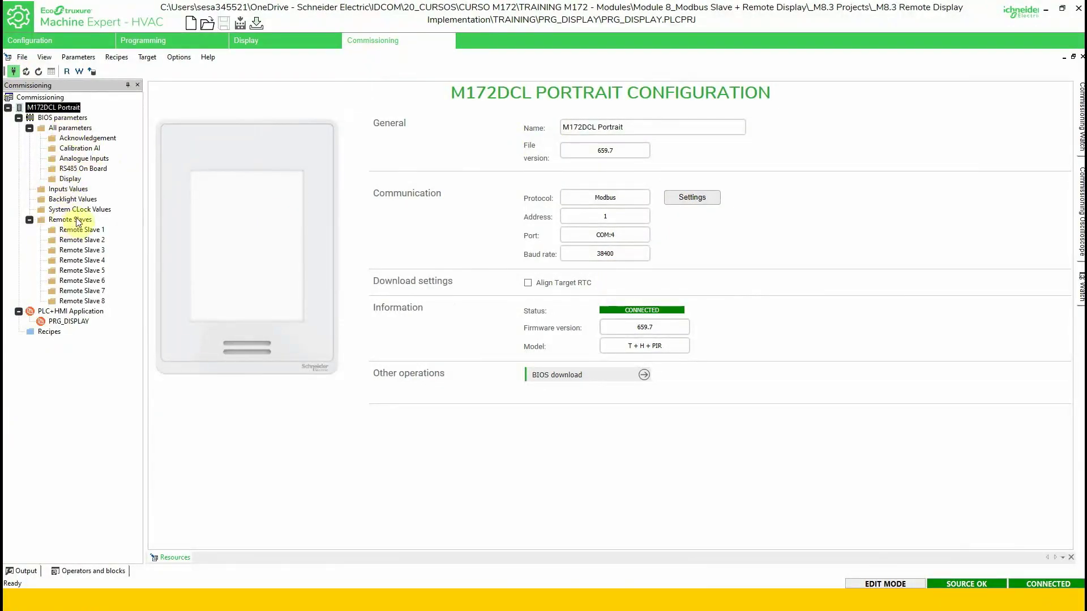
Read all six RS485 On Board parameters from the connected display.
click(91, 170)
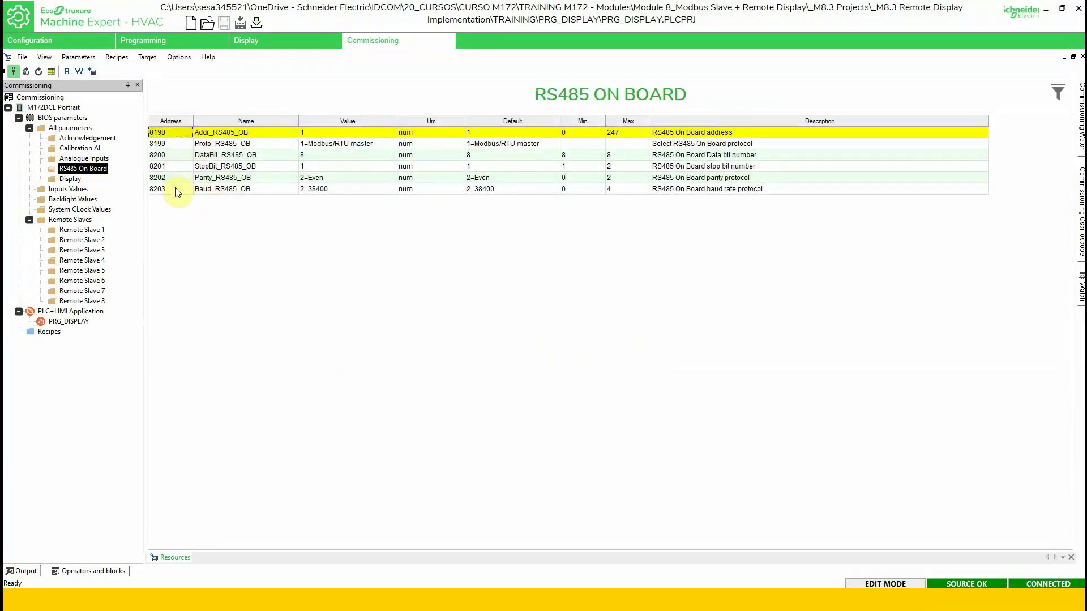
shift+click(175, 187)
click(67, 72)
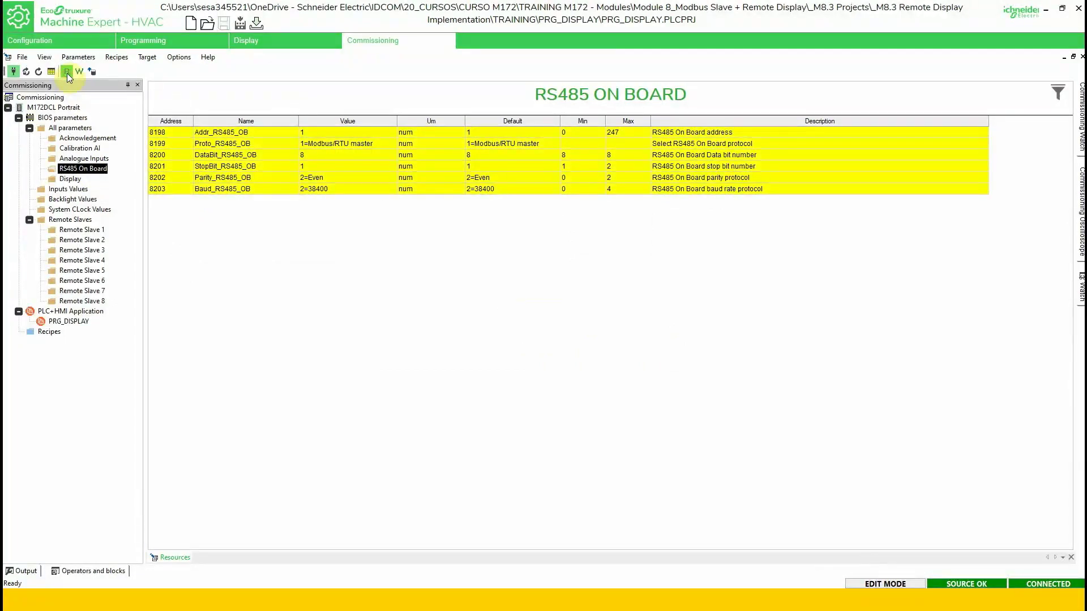
Read the Remote Slave 1 address and 32bit order parameters from the connected display.
click(73, 231)
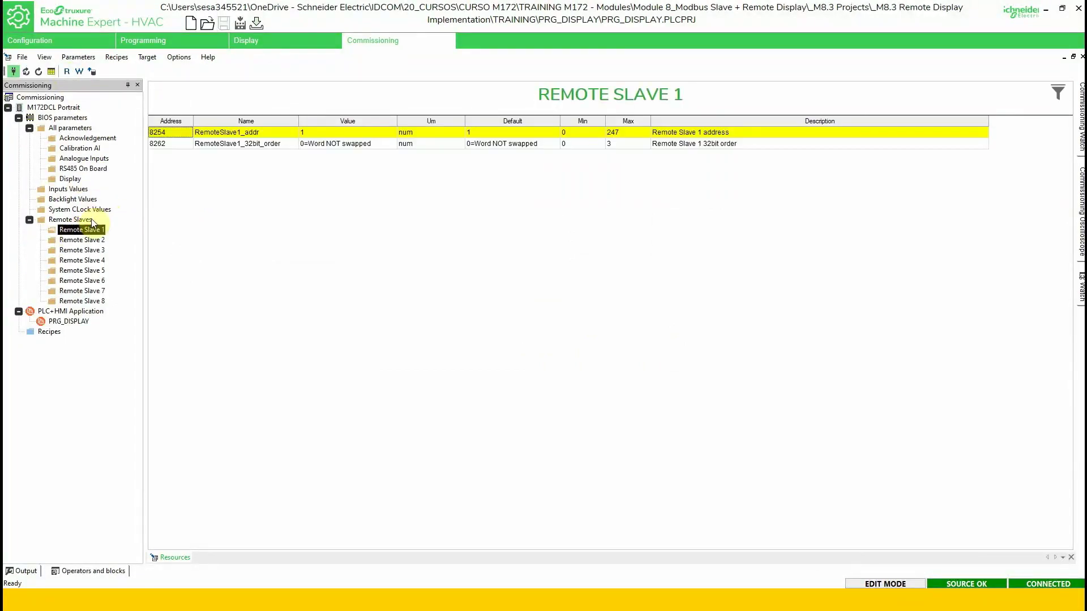
shift+click(173, 144)
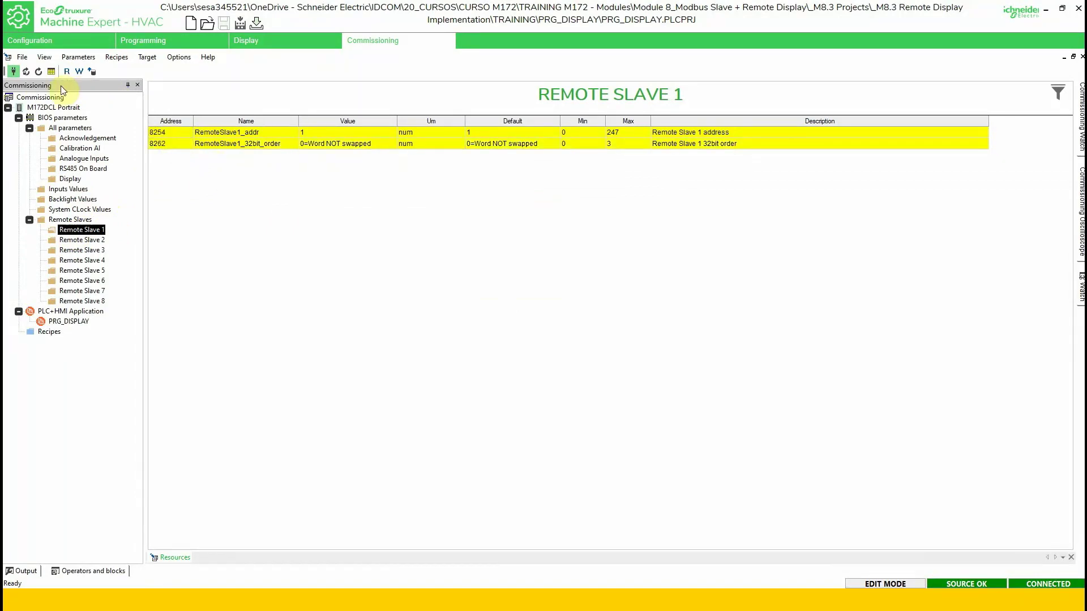
click(67, 72)
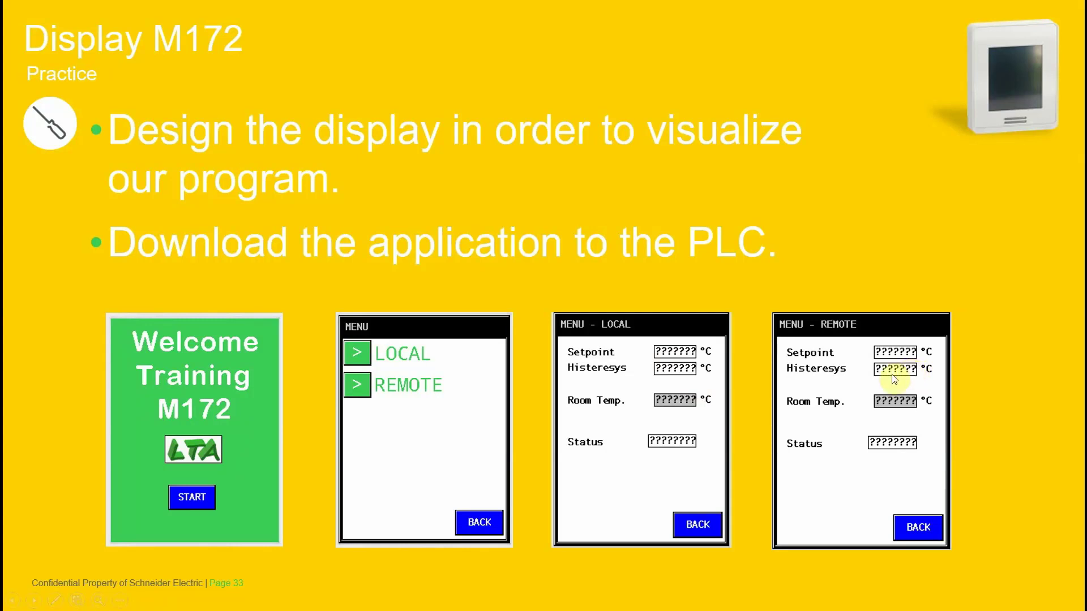
key(Right)
key(Right)
key(Right)
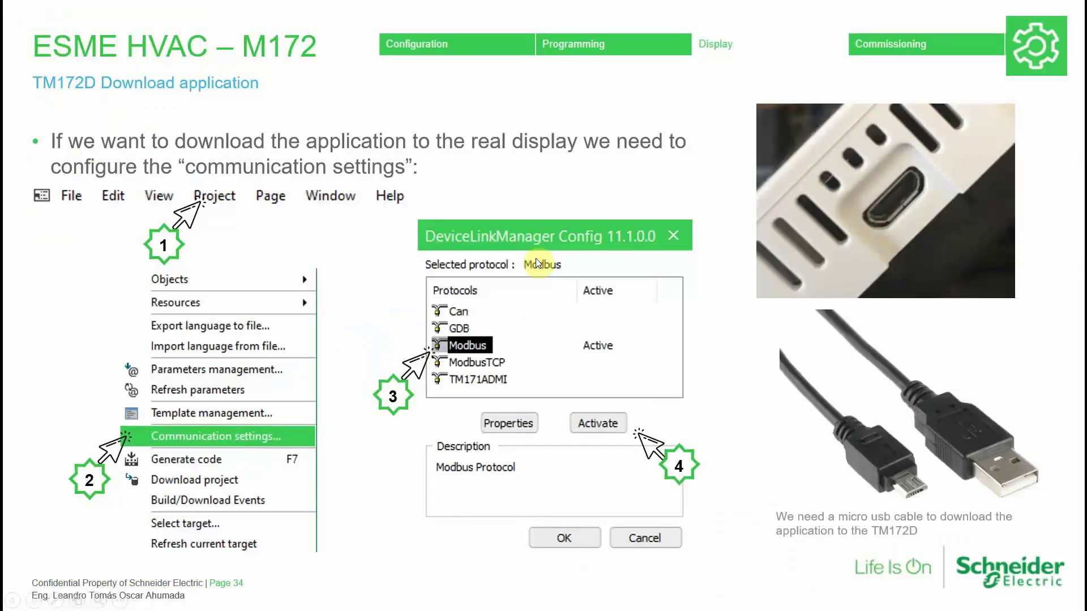
key(Right)
key(Right)
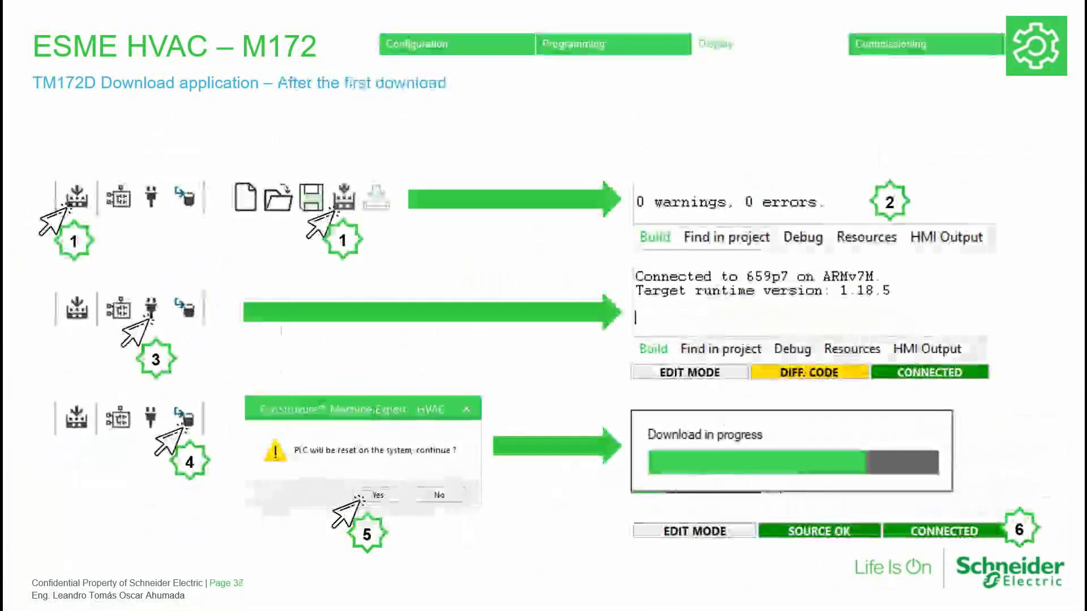
key(Left)
key(Right)
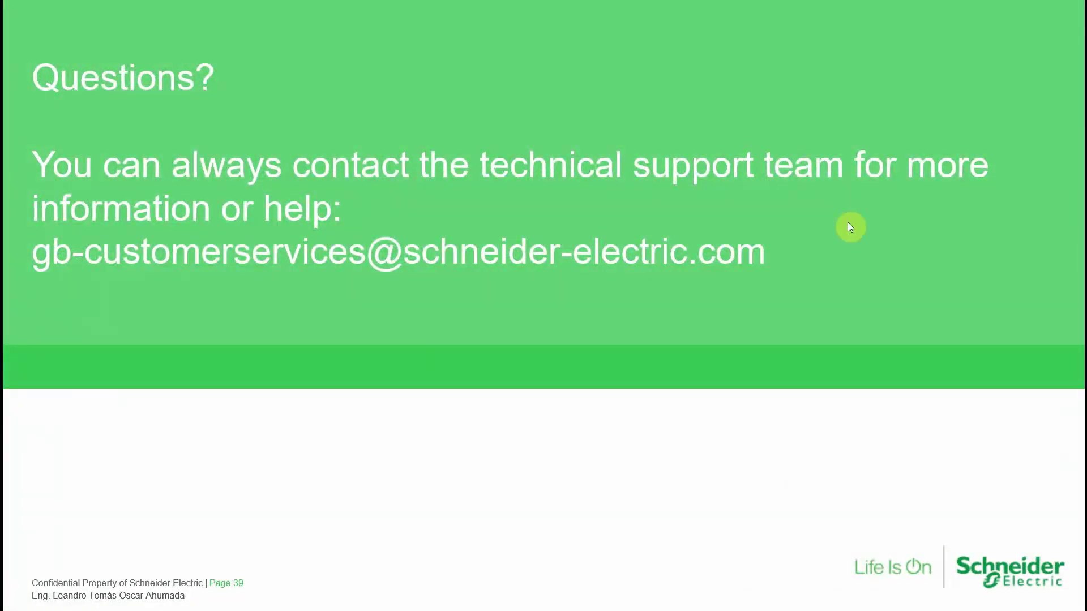
Switch back to the PRG_DISPLAY project in Machine Expert - HVAC and examine the Fonts available in the Display resources.
key(super)
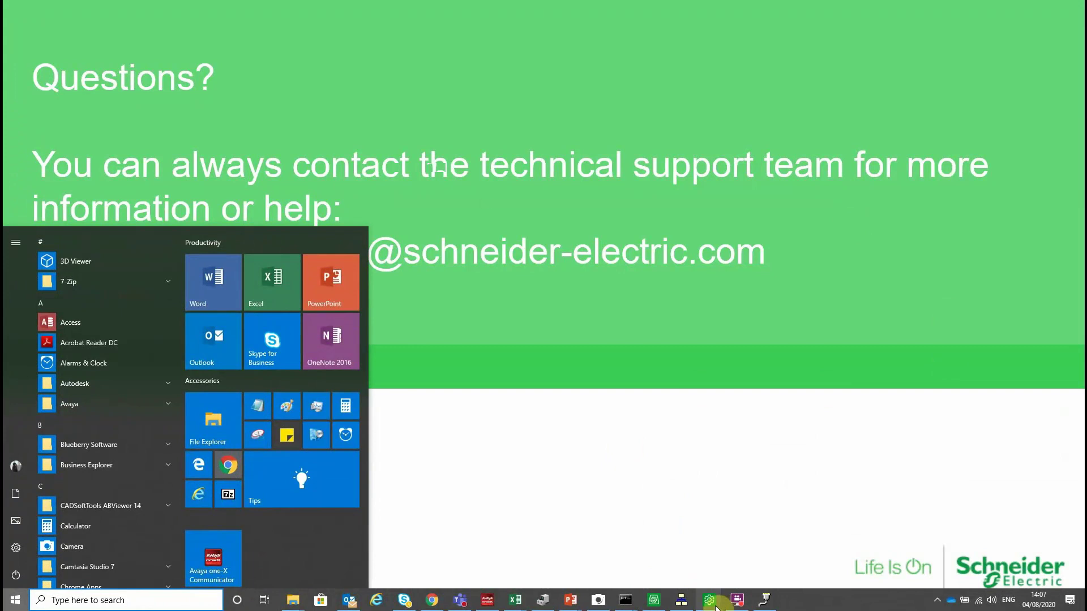
mouse_move(716, 609)
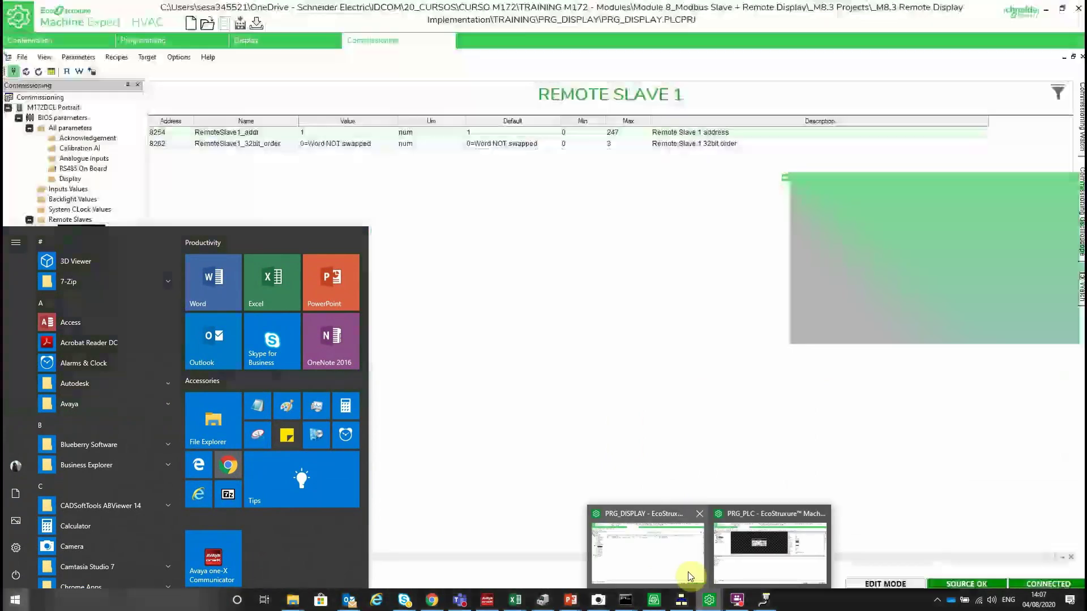
click(688, 572)
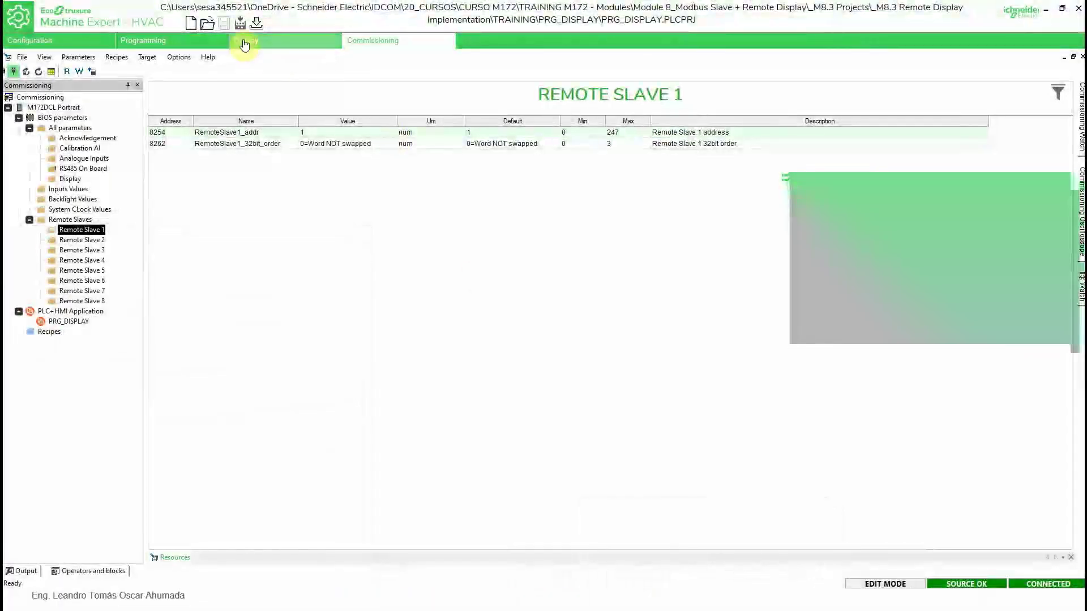
click(257, 43)
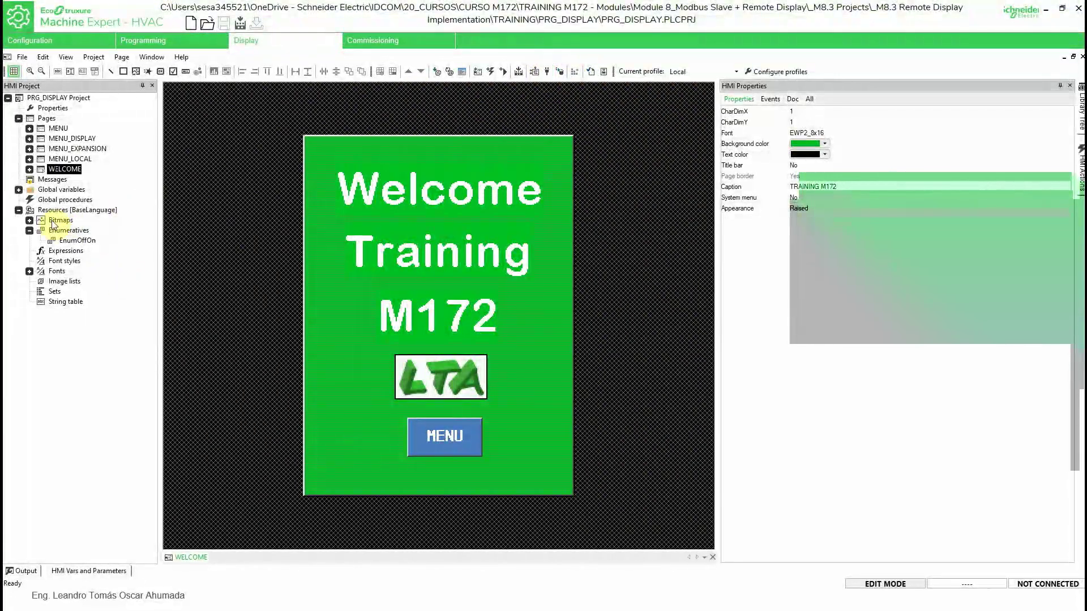
click(29, 272)
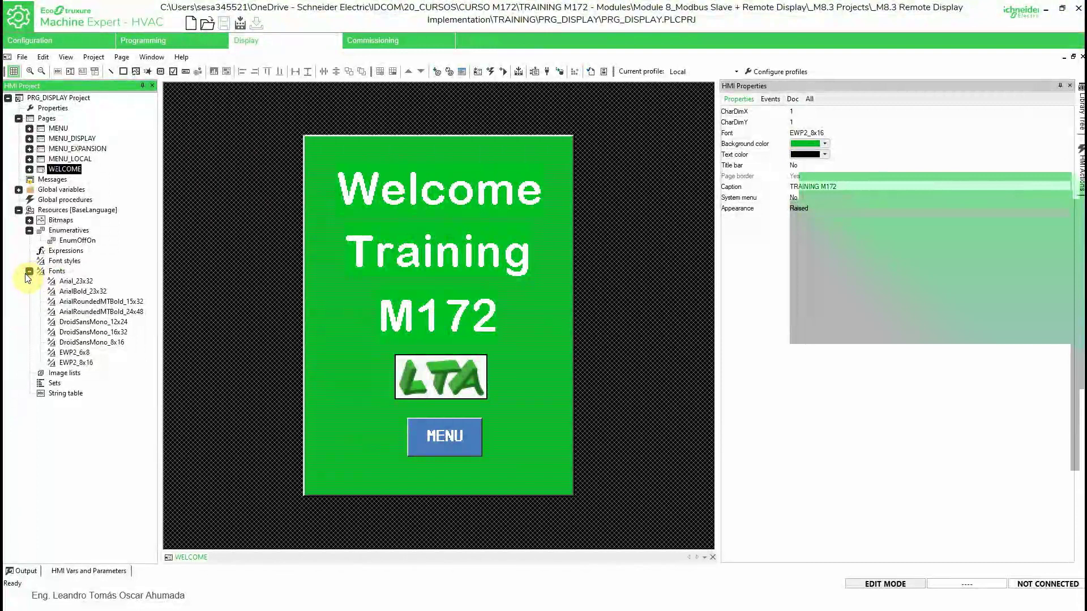
click(29, 271)
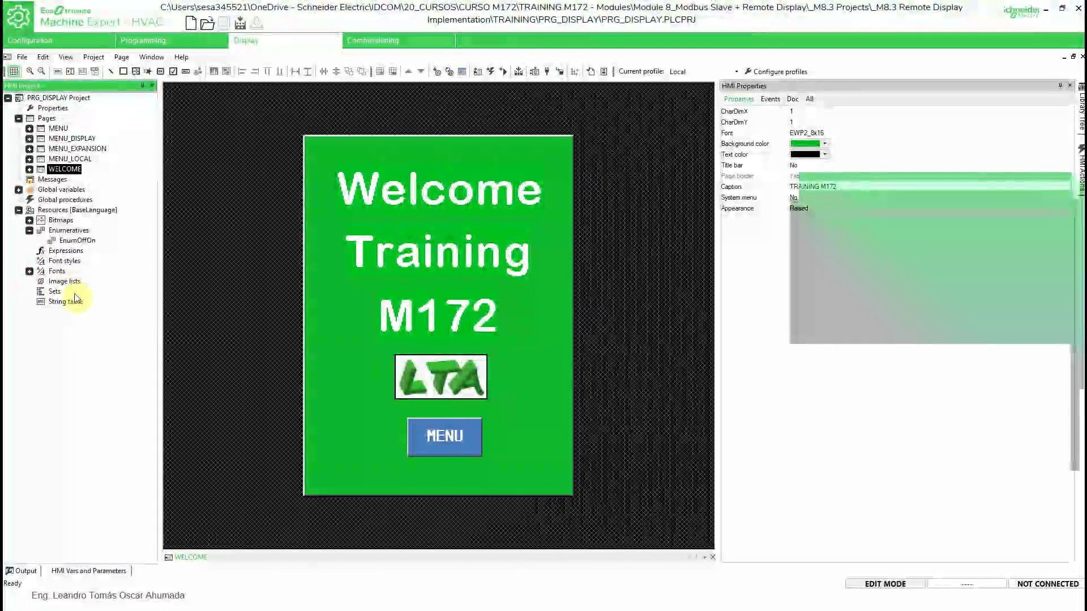